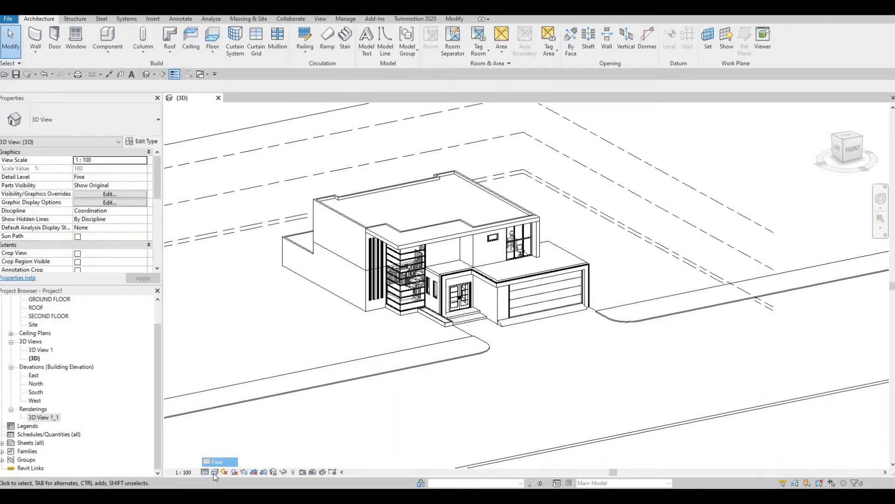
Switch the Revit 3D view to Hidden Line style and bring up the Twinmotion 2020 tools
click(215, 472)
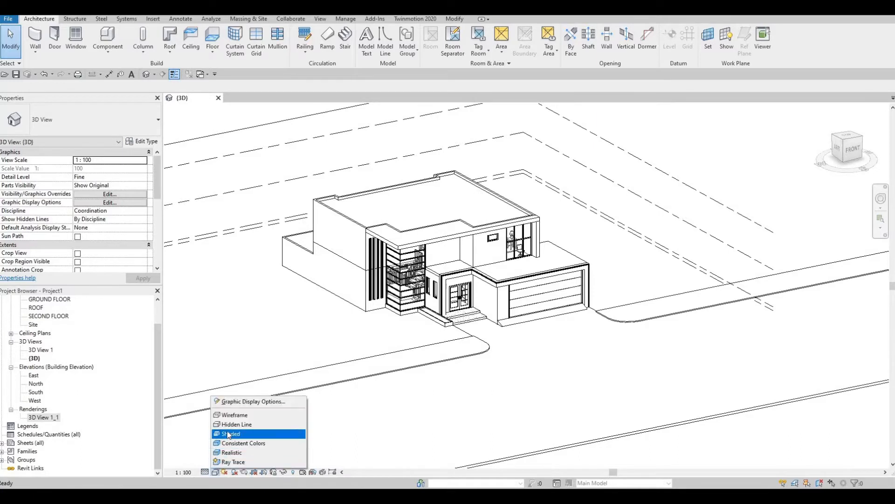
click(230, 424)
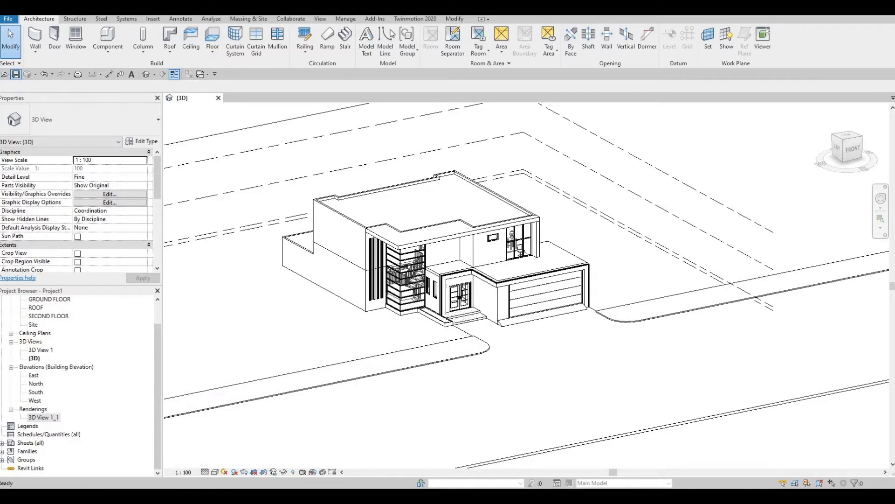
click(413, 19)
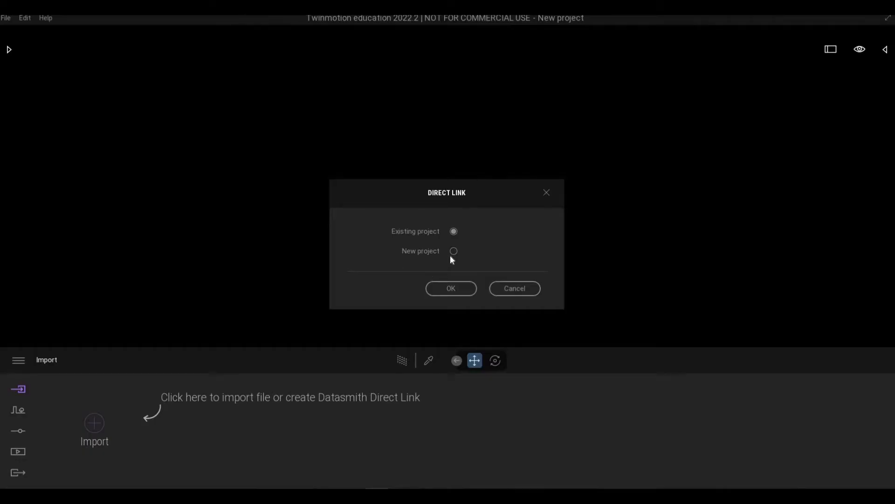
Sync the house into a new Twinmotion project and bring the camera down to ground level
click(456, 251)
click(447, 286)
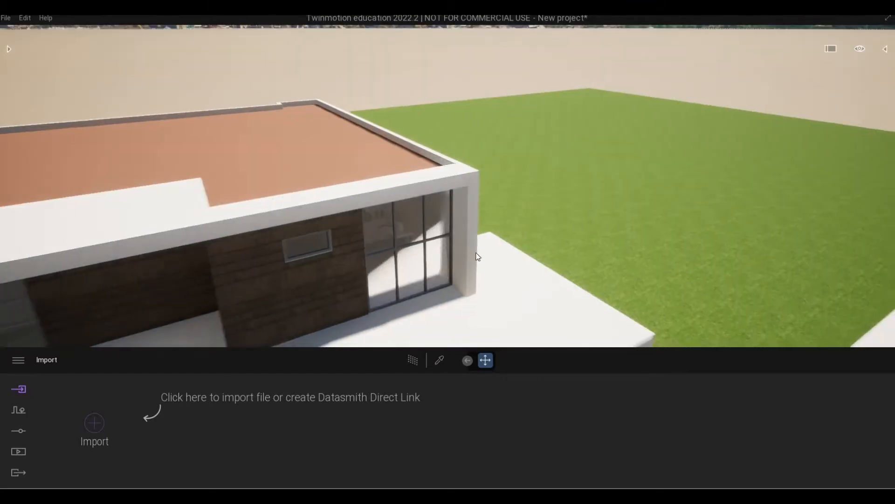
key(q)
key(w)
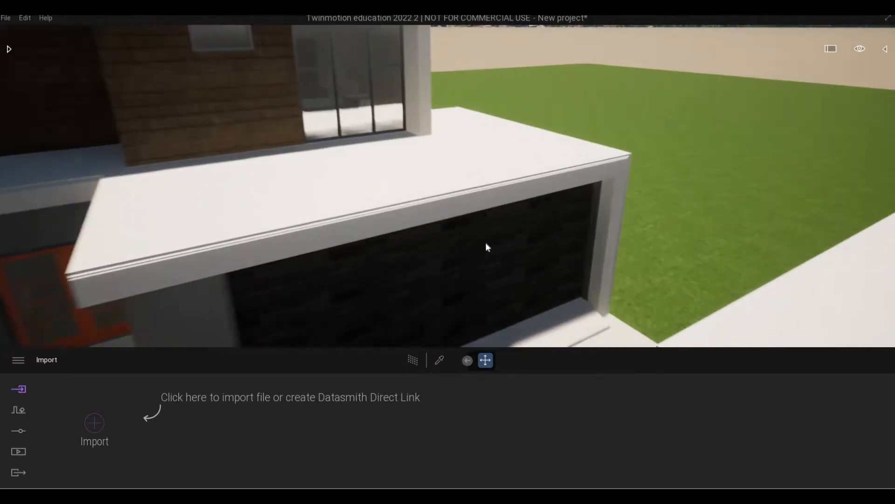
key(s)
key(s)
right_drag(473, 255, 308, 262)
key(q)
Fly around the house and along the pool, ending on a front view of the whole house
key(s)
key(q)
key(w)
key(e)
key(w)
key(w)
key(w)
key(s)
key(w)
key(w)
right_drag(395, 248, 457, 236)
key(s)
key(w)
key(d)
key(s)
right_drag(301, 238, 298, 233)
key(a)
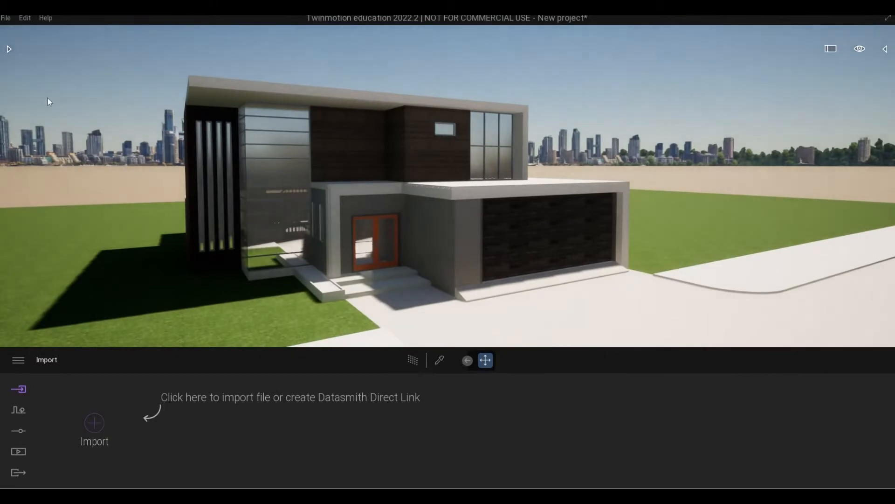
Sign in to the Epic Games account from the main menu and dismiss the confirmation
click(21, 362)
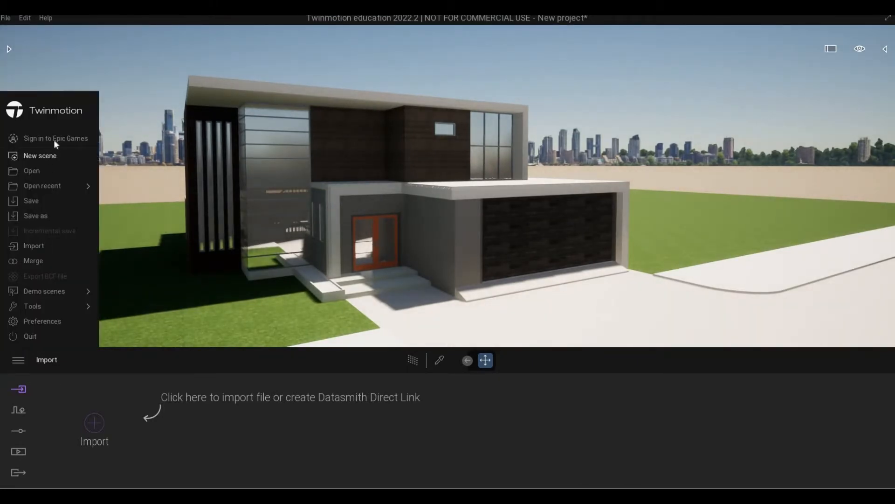
click(177, 218)
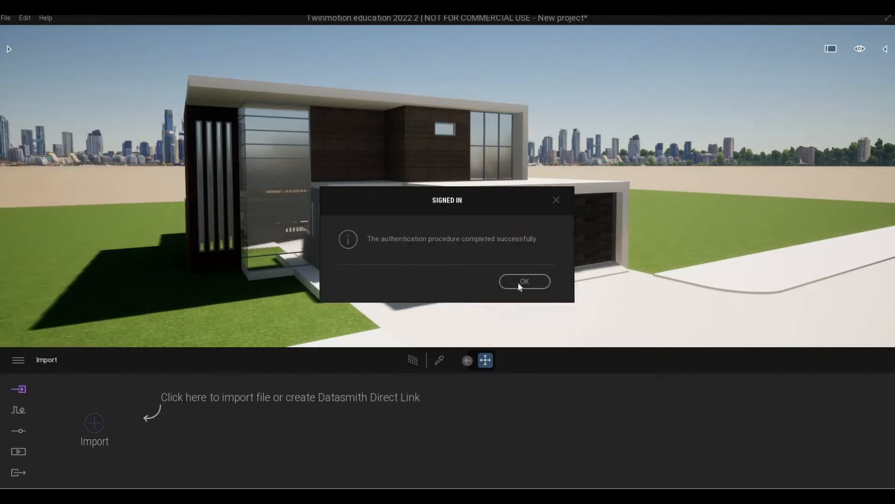
click(520, 283)
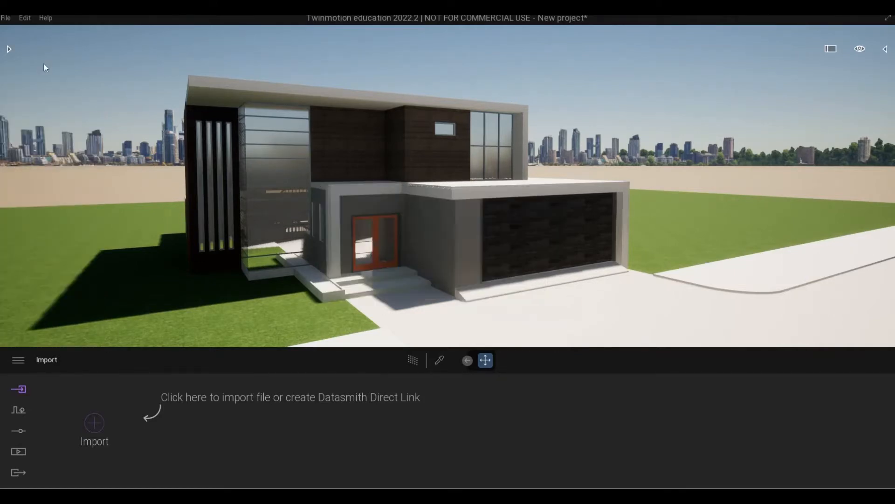
Save the project as 'AS House' and reposition the camera above the garage roof
click(11, 20)
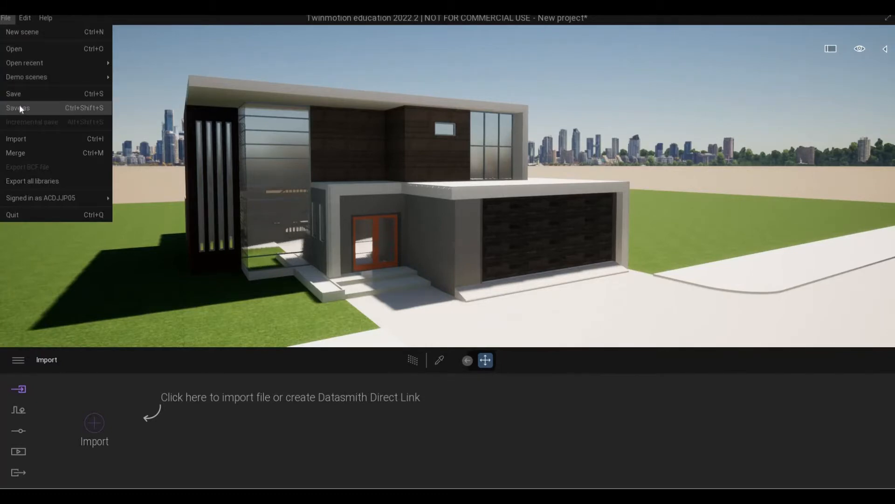
click(364, 247)
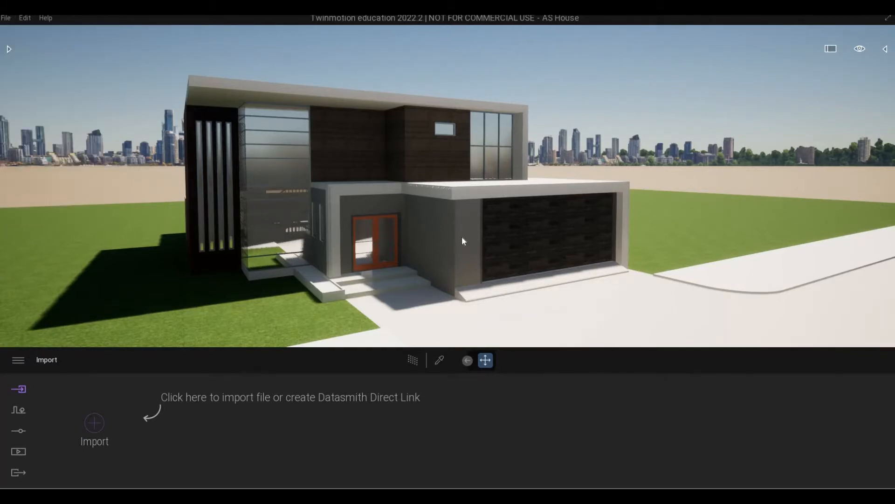
key(d)
key(w)
key(a)
key(d)
key(q)
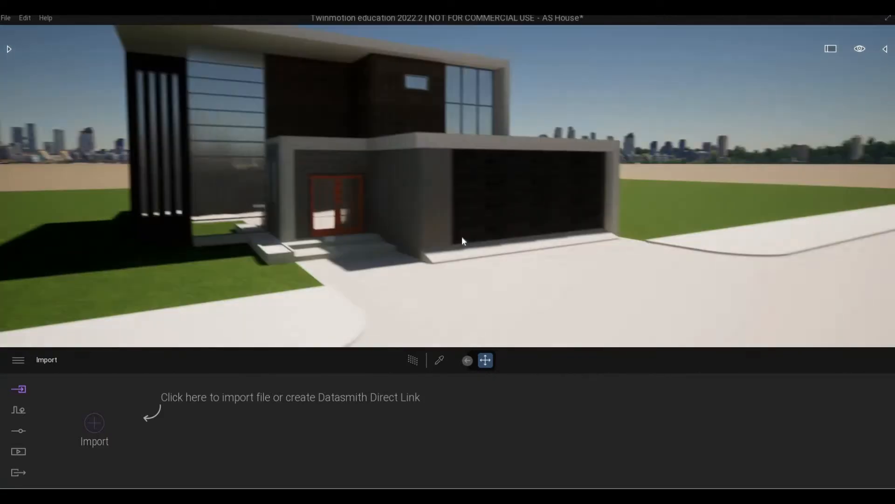
right_drag(462, 236, 477, 213)
key(w)
key(e)
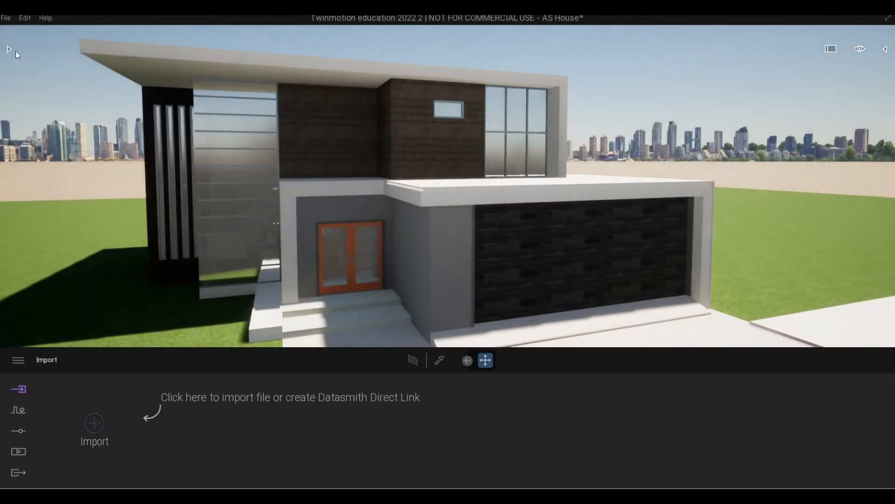
Apply the Two sided glass material from Materials > Glass to the glass wall beside the fins
click(9, 49)
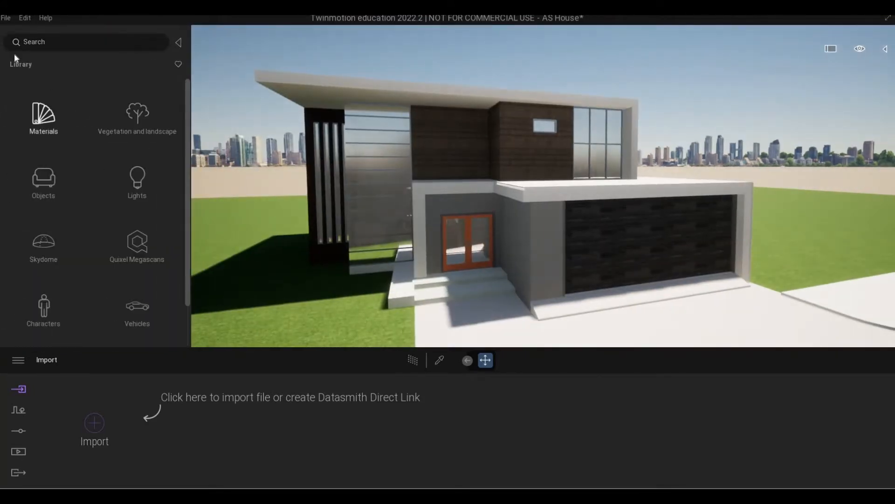
click(47, 126)
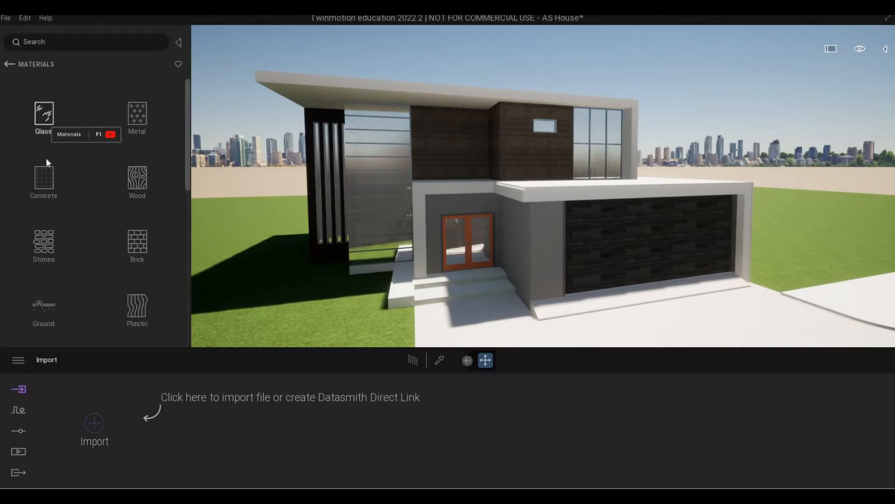
click(46, 125)
scroll(359, 178, up, 3)
mouse_move(360, 175)
right_down()
mouse_move(436, 177)
mouse_move(345, 177)
right_up()
drag(52, 177, 370, 169)
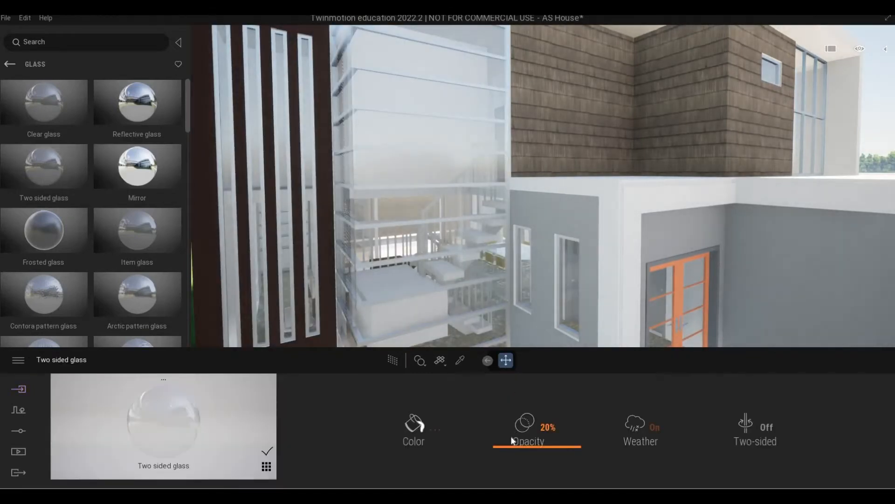
Tint the glass dark grey 3D3D3D and set its opacity to 82%
drag(515, 426, 490, 419)
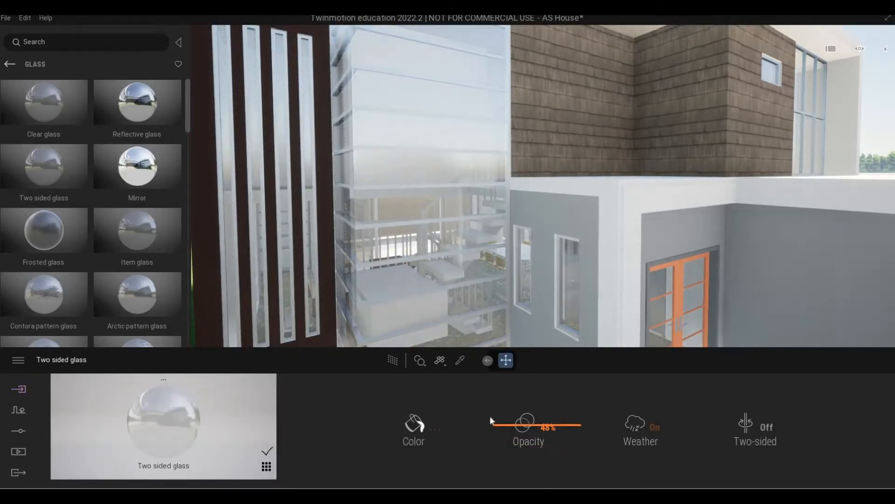
click(423, 428)
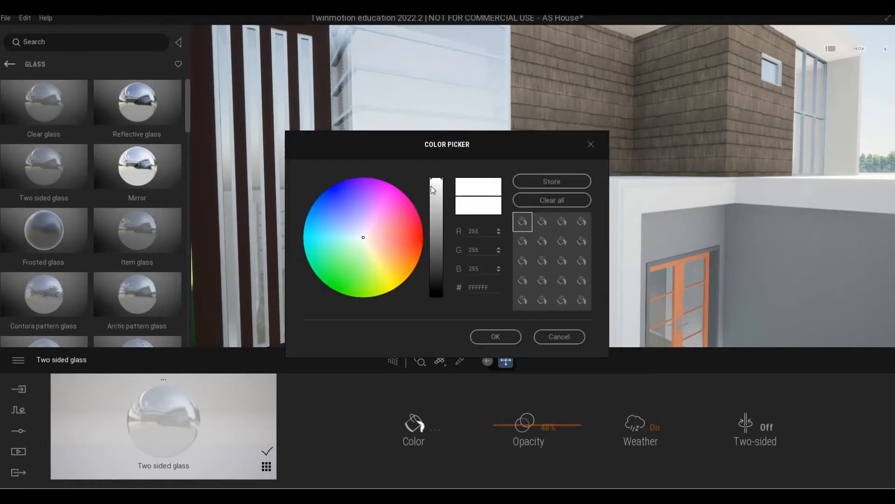
drag(436, 219, 433, 264)
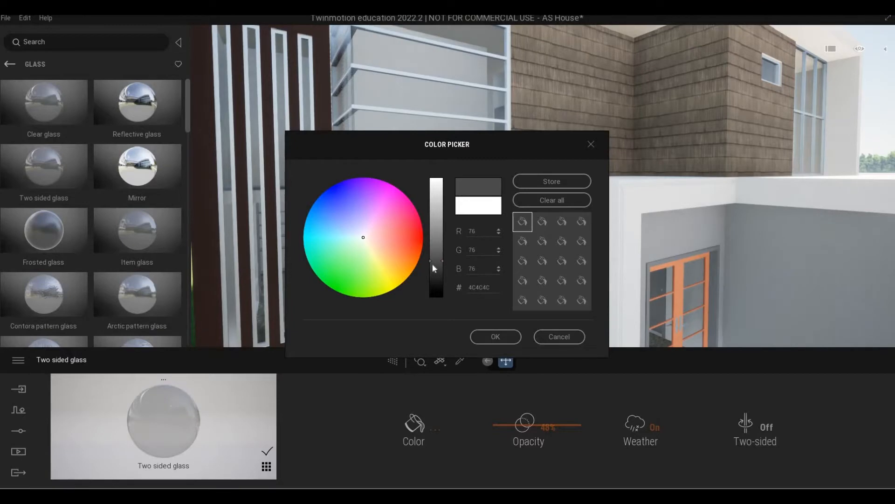
drag(432, 263, 433, 268)
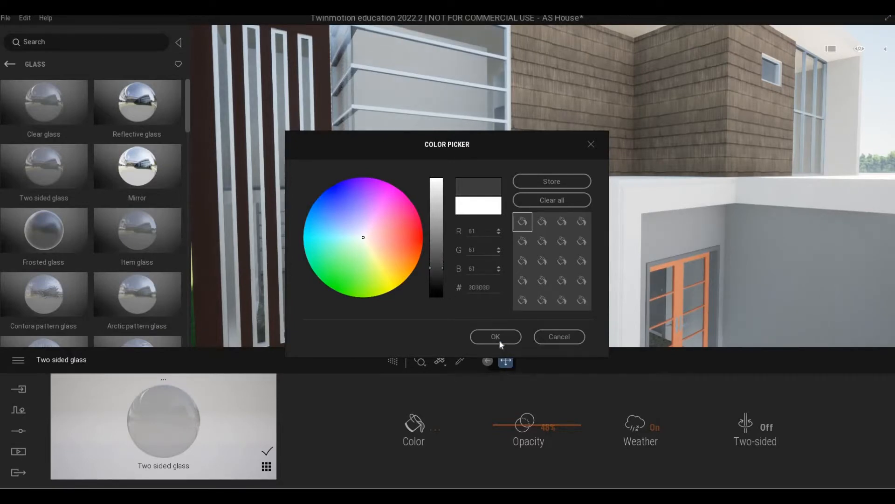
drag(510, 424, 509, 398)
scroll(543, 186, down, 5)
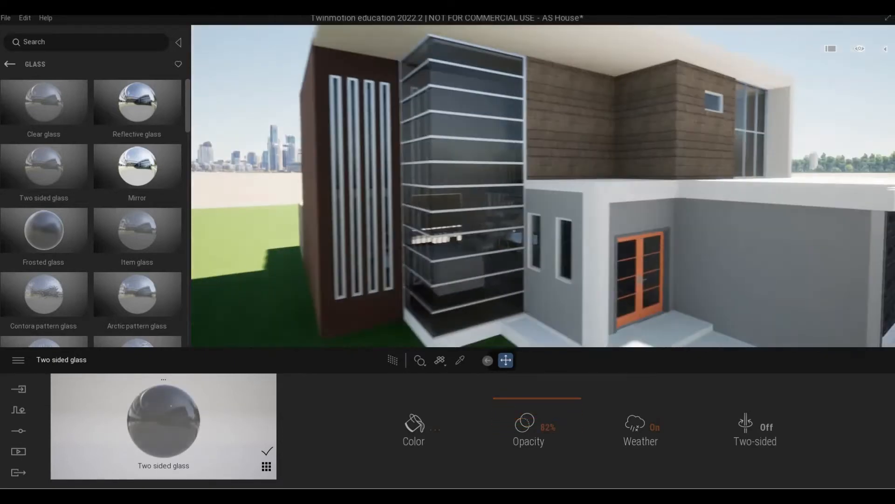
middle_drag(543, 186, 534, 98)
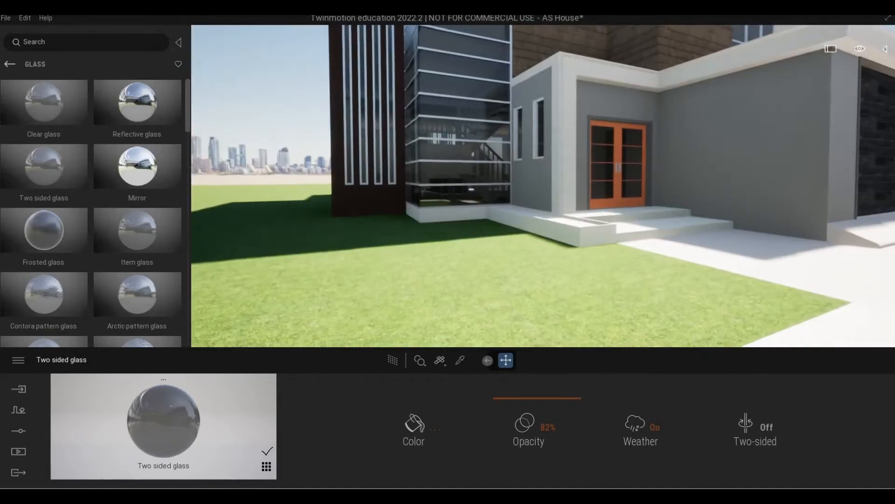
scroll(543, 187, down, 2)
right_drag(544, 187, 549, 275)
Move toward the glazing and sample the window frame's Aluminum material
key(s)
key(w)
key(d)
key(s)
click(461, 360)
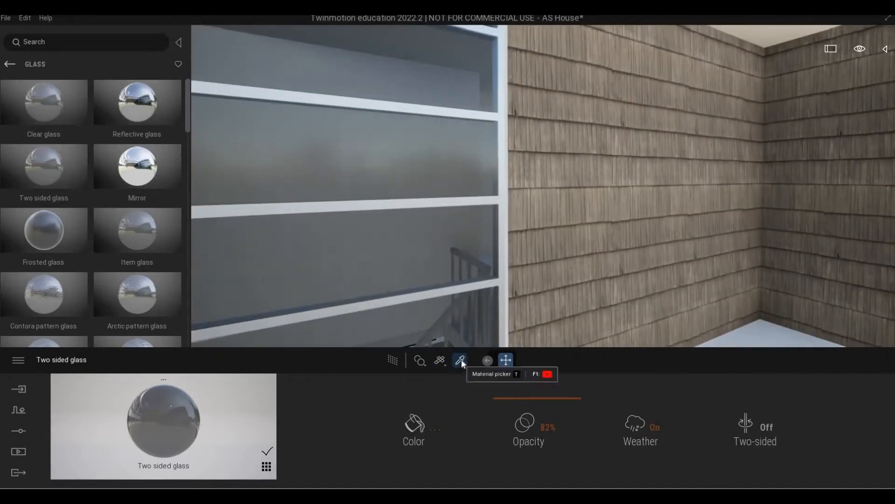
click(461, 360)
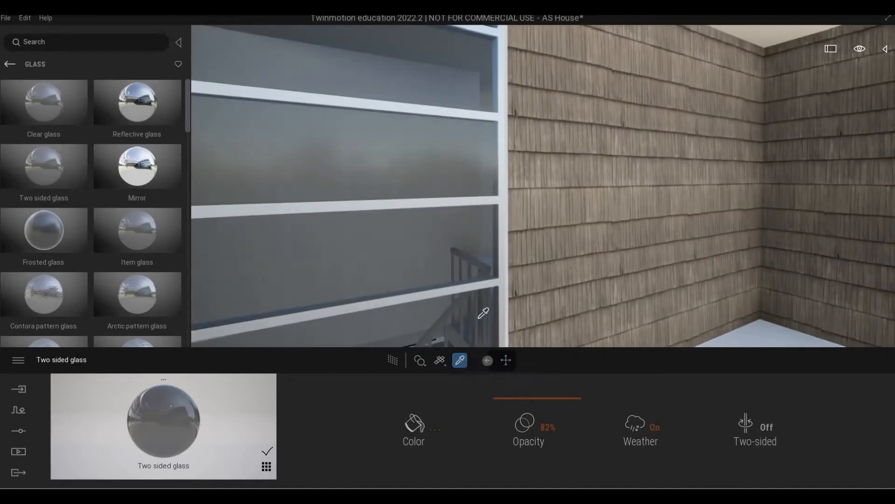
click(504, 267)
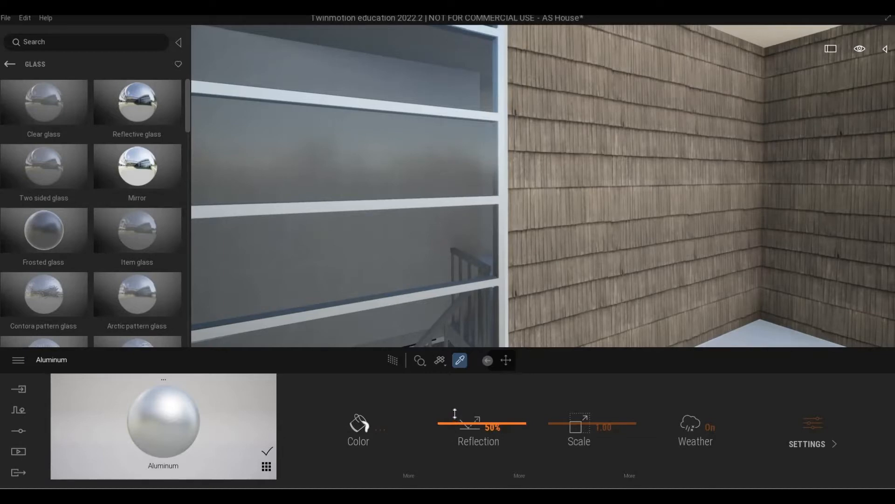
Give the Aluminum material 67% reflection and a dark grey colour
drag(455, 414, 457, 407)
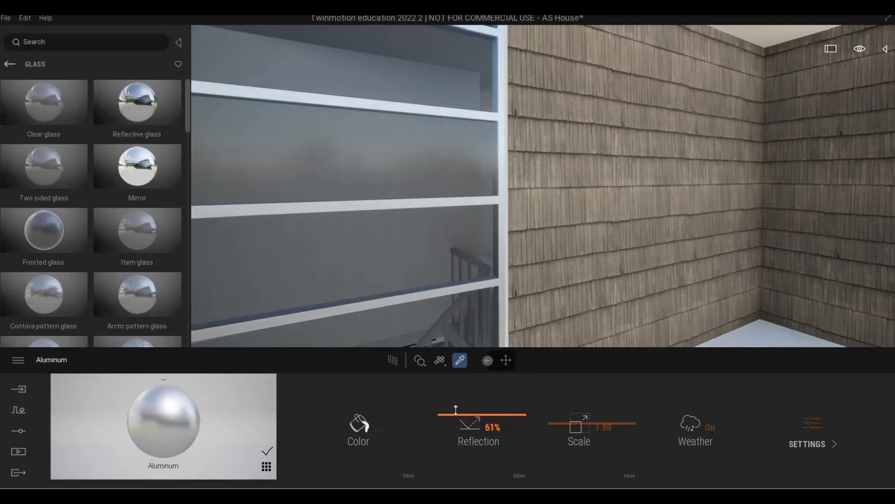
click(813, 432)
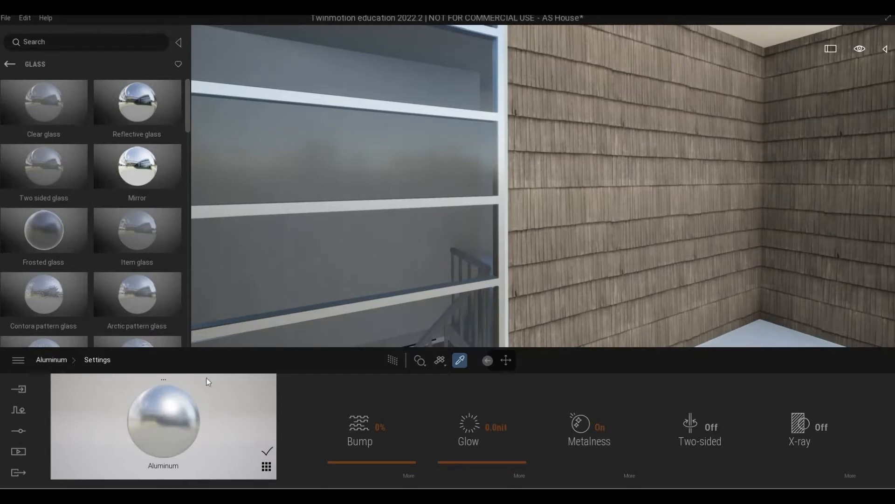
click(52, 360)
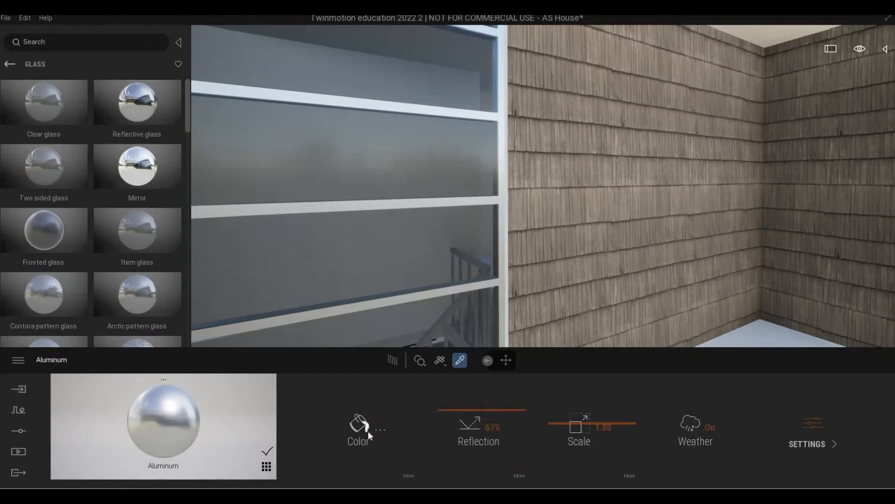
drag(437, 186, 434, 272)
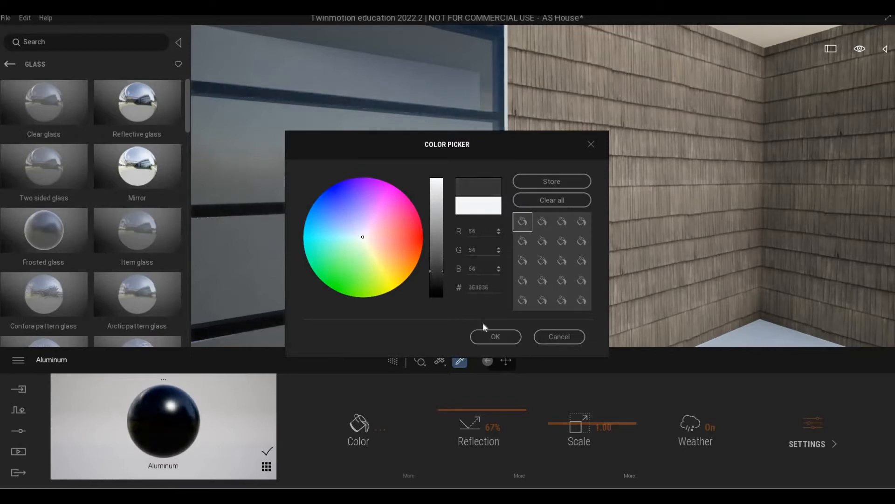
click(493, 336)
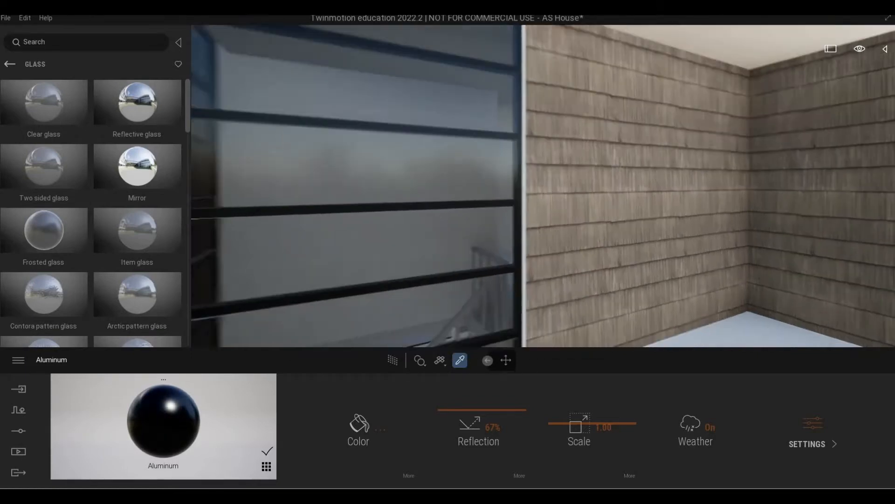
Fly around the wood wall and back out to view the glazed tower and lower facade
scroll(454, 265, down, 5)
scroll(454, 265, up, 5)
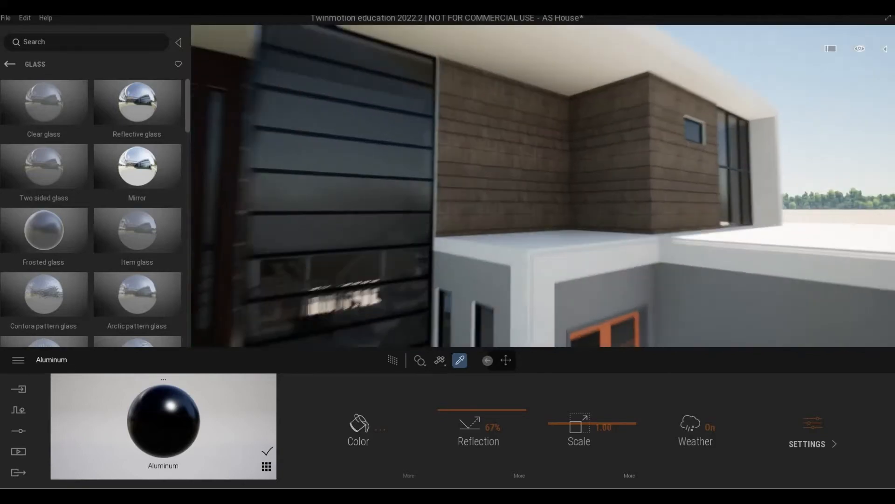
key(w)
key(s)
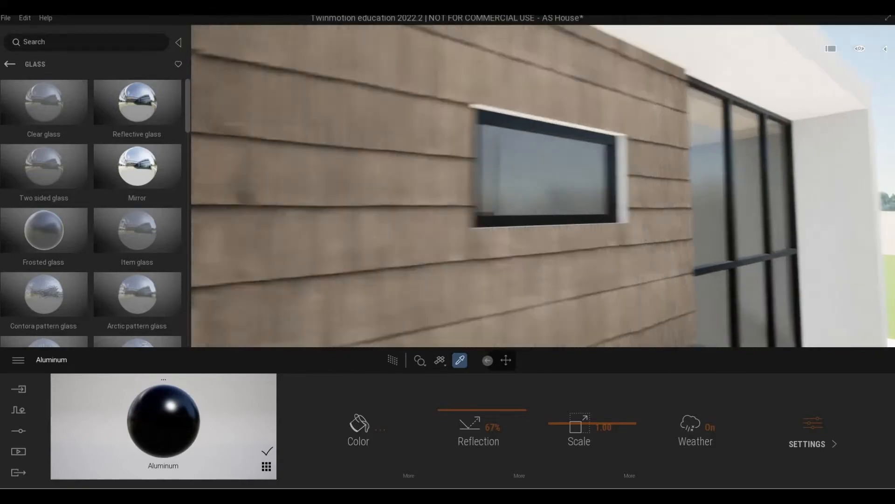
right_drag(454, 266, 466, 292)
key(s)
key(a)
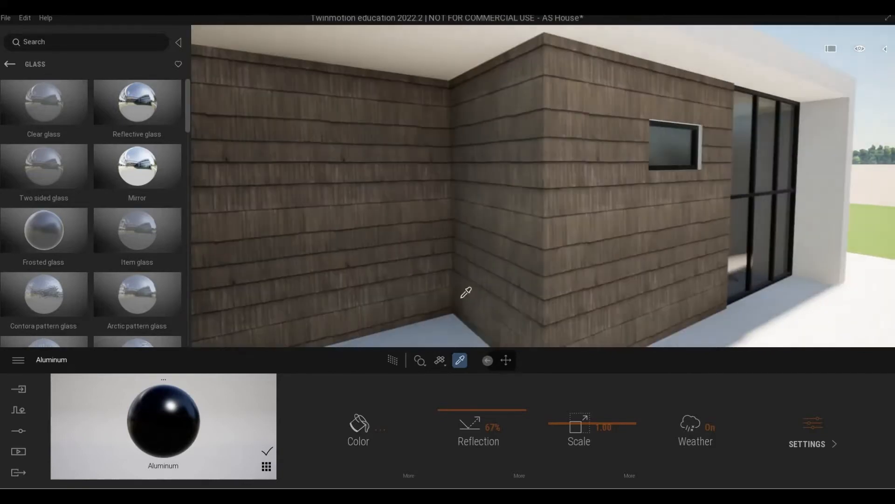
key(s)
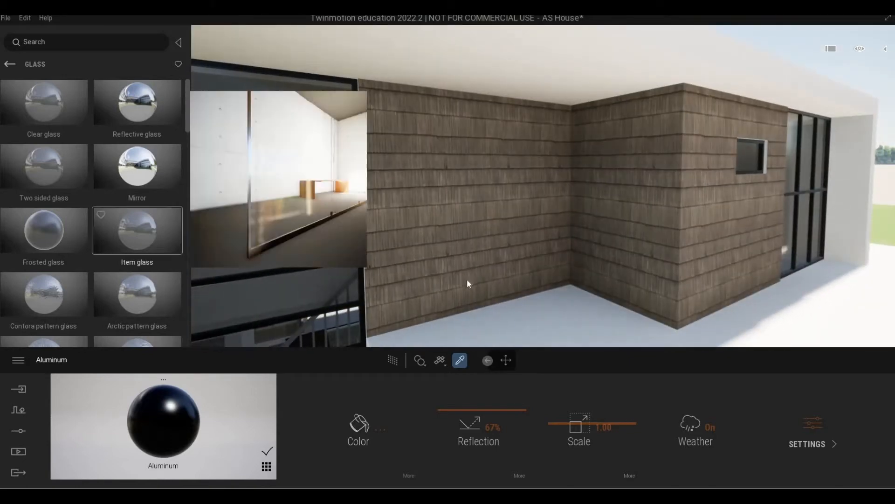
key(Escape)
key(s)
right_drag(468, 277, 480, 268)
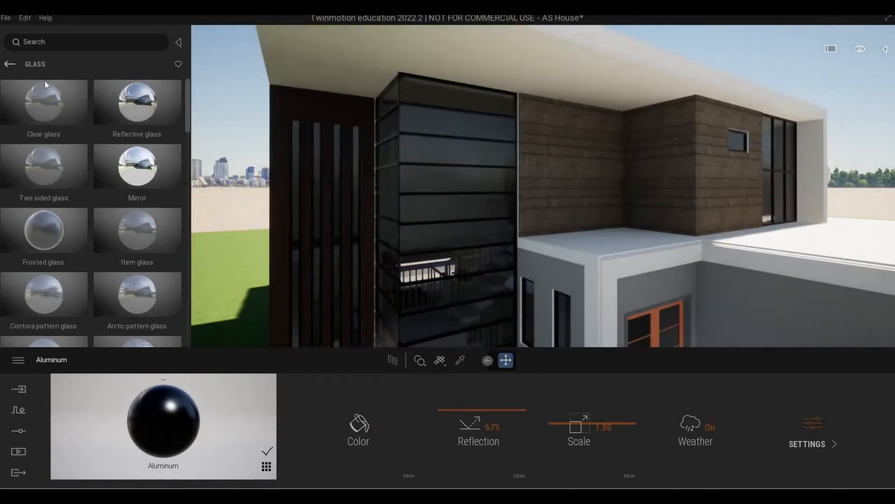
Fly to the dark stone wall by the garage and sample its Bronze material
click(9, 65)
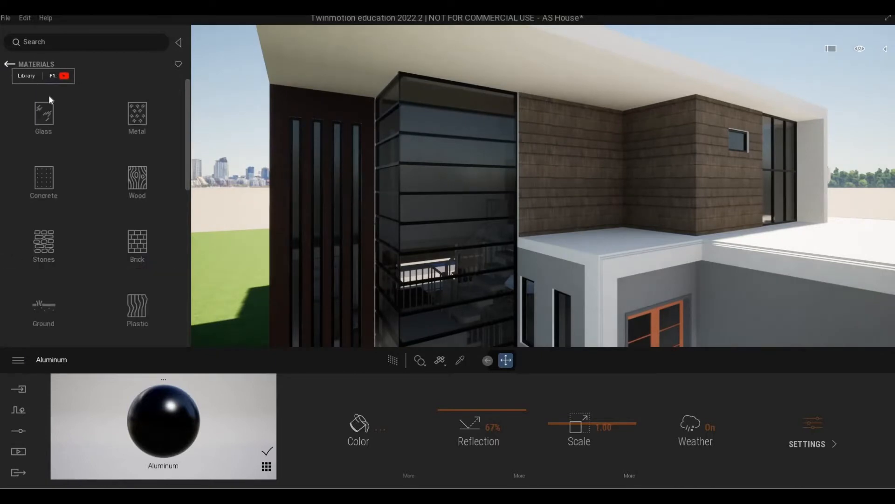
click(8, 64)
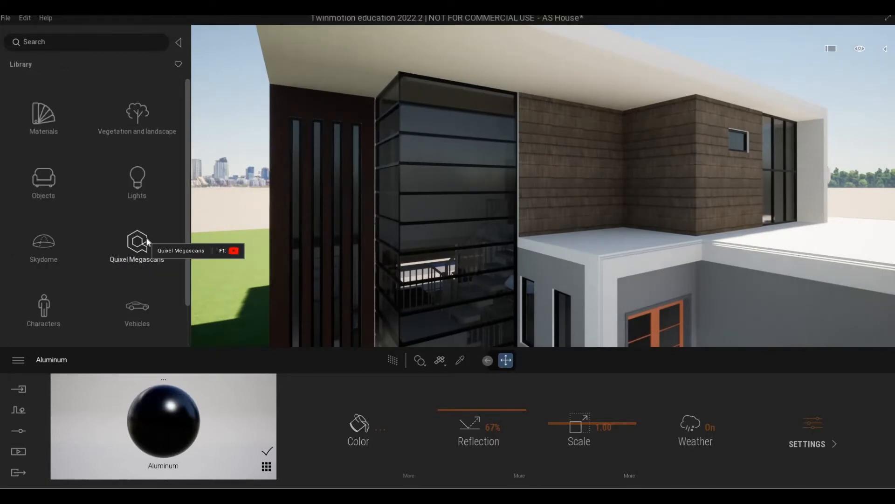
key(s)
key(w)
mouse_move(263, 240)
right_down()
mouse_move(329, 239)
mouse_move(264, 236)
right_up()
key(w)
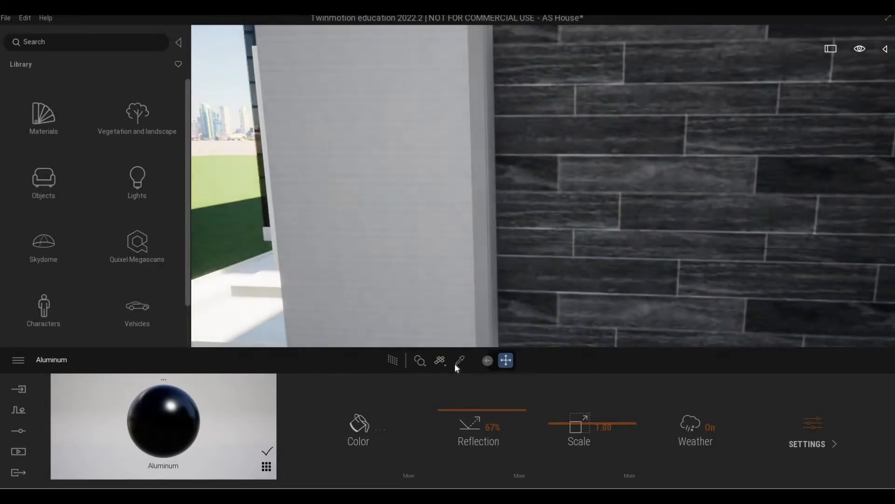
click(460, 361)
key(s)
right_drag(453, 275, 454, 248)
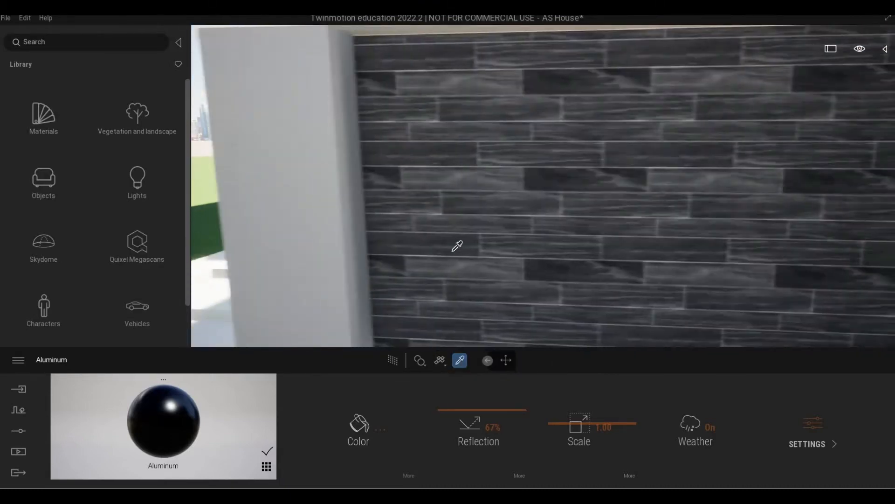
click(341, 227)
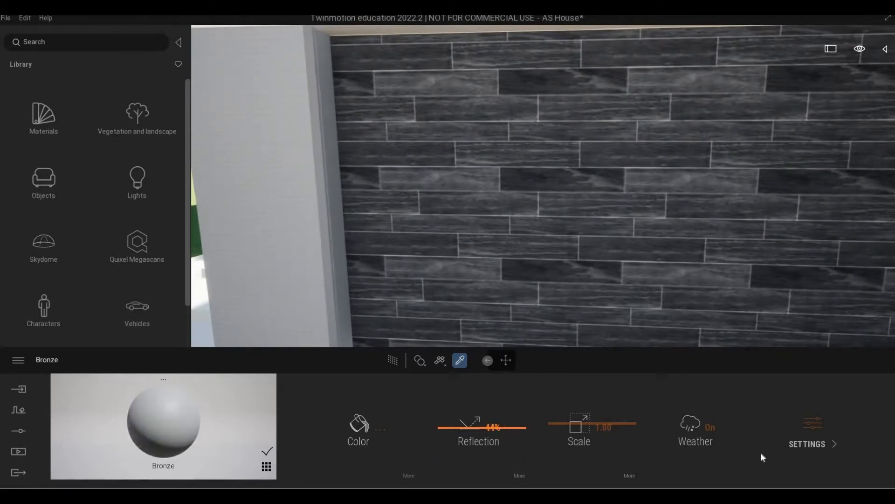
Make Bronze metallic with 69% reflection and a darker grey 3F3F3F colour
click(804, 437)
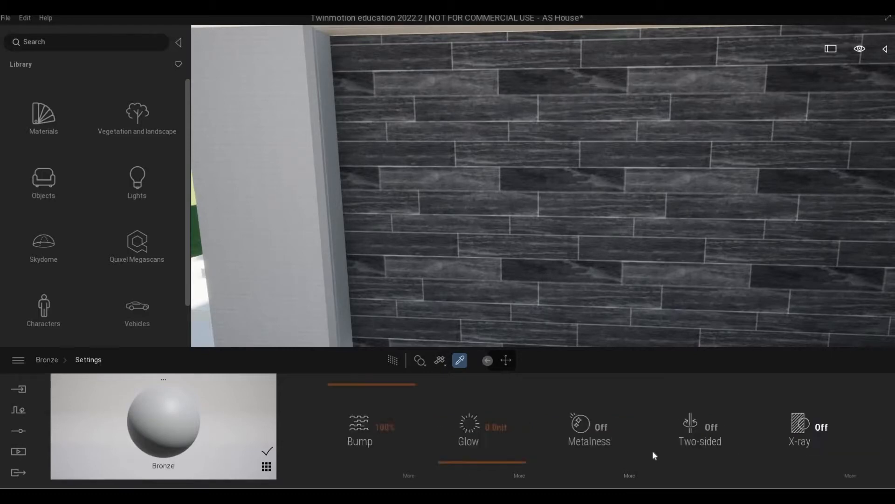
click(595, 436)
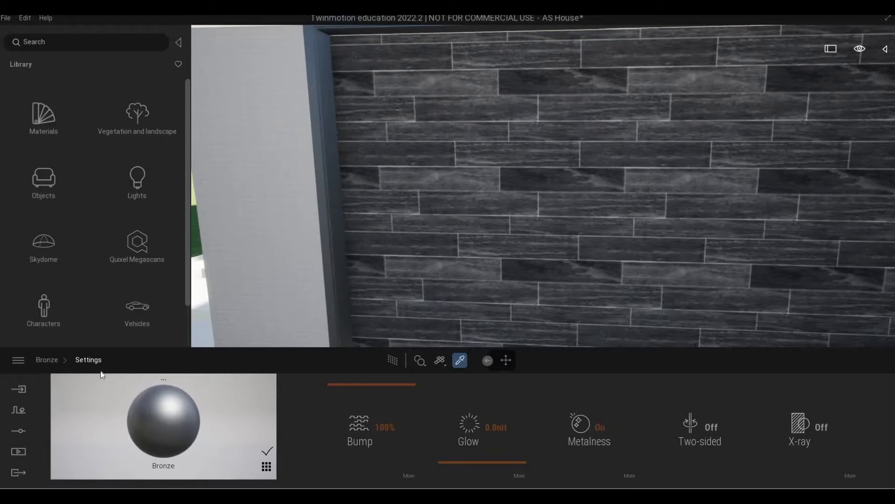
click(47, 359)
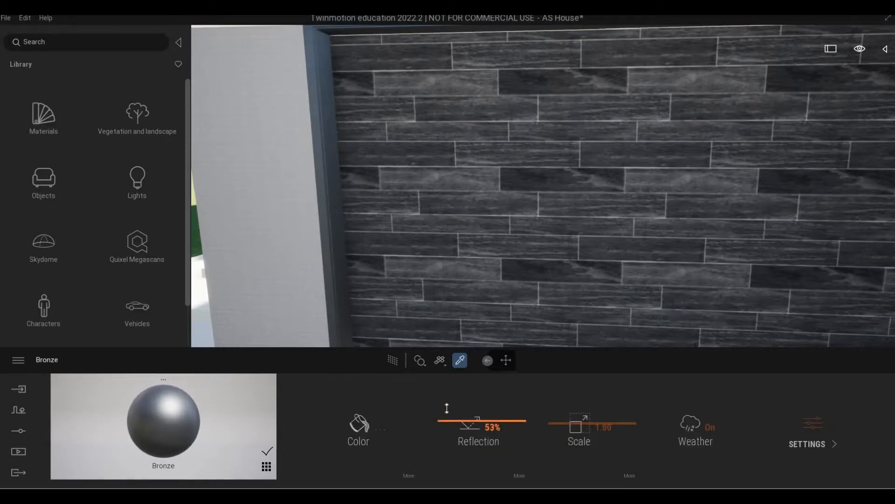
drag(446, 408, 410, 415)
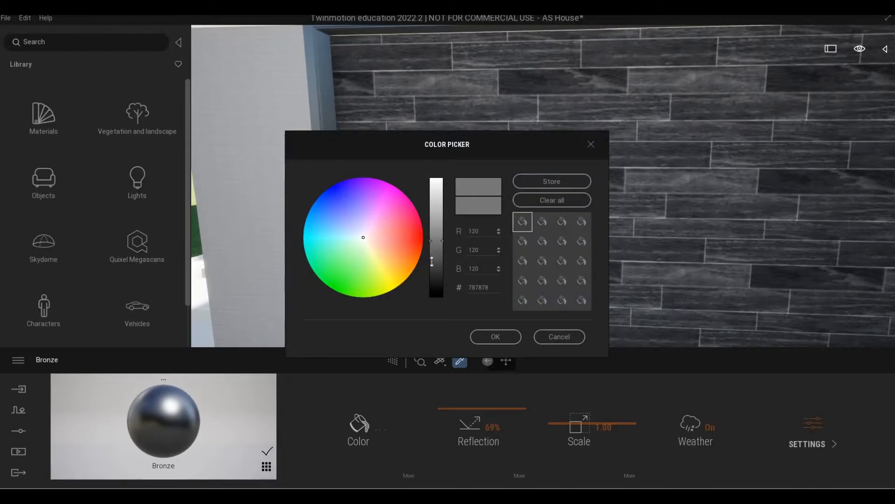
drag(430, 244, 433, 269)
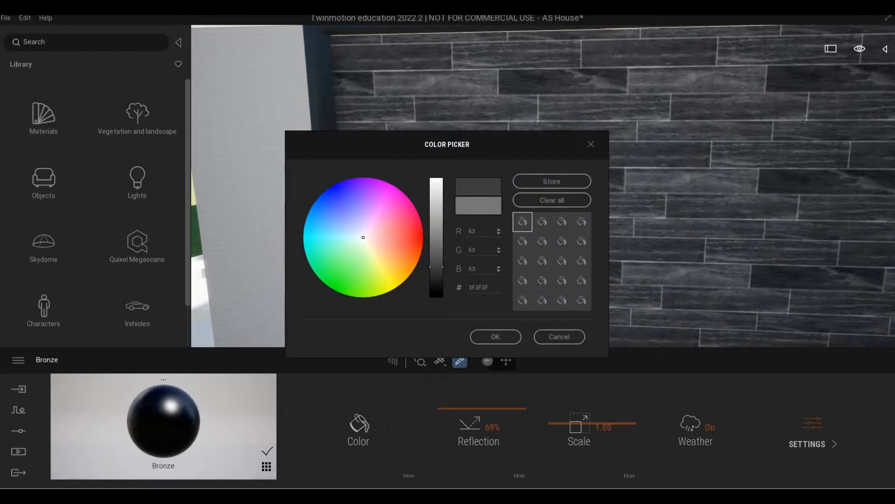
click(495, 338)
Swing toward the glass facade and sample the Deep Black exterior frame material
scroll(548, 281, up, 5)
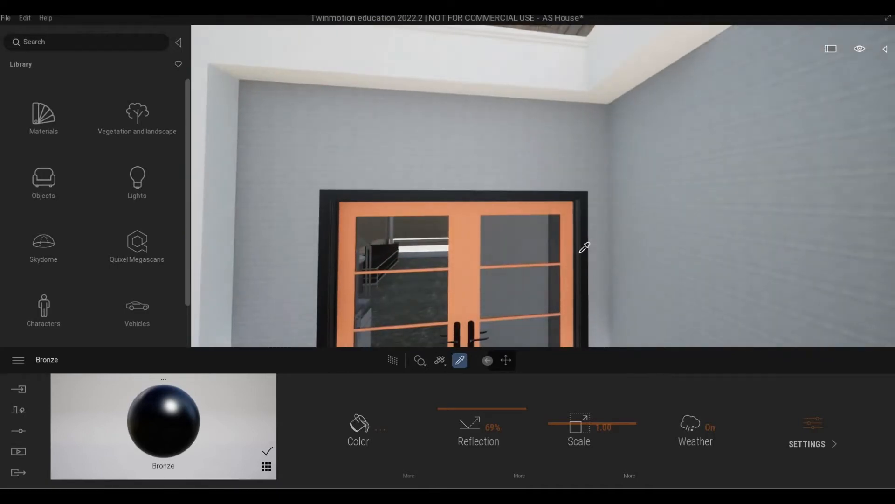
scroll(580, 253, down, 5)
right_drag(561, 259, 540, 247)
key(w)
key(w)
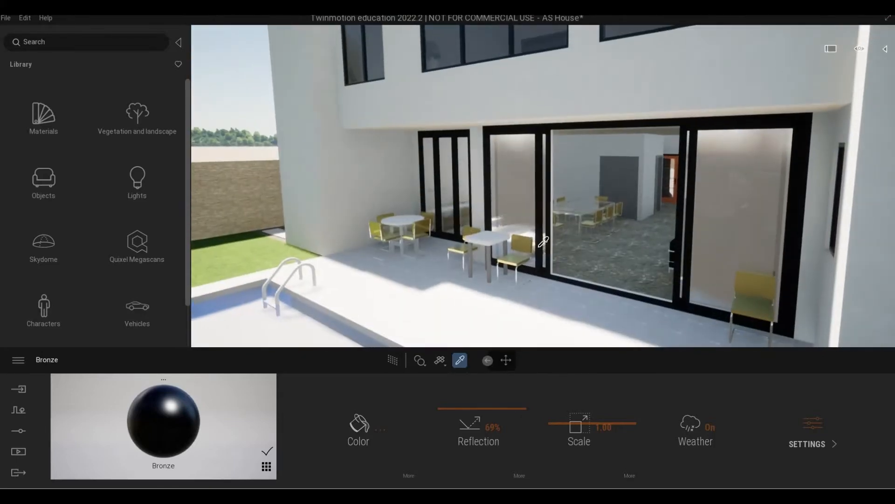
click(685, 176)
key(s)
right_drag(683, 176, 736, 179)
key(w)
Try Bronze on the terrace glass doors, undo it, and sample the upper windows' Two sided glass
click(672, 136)
key(s)
right_drag(673, 136, 620, 140)
key(w)
key(w)
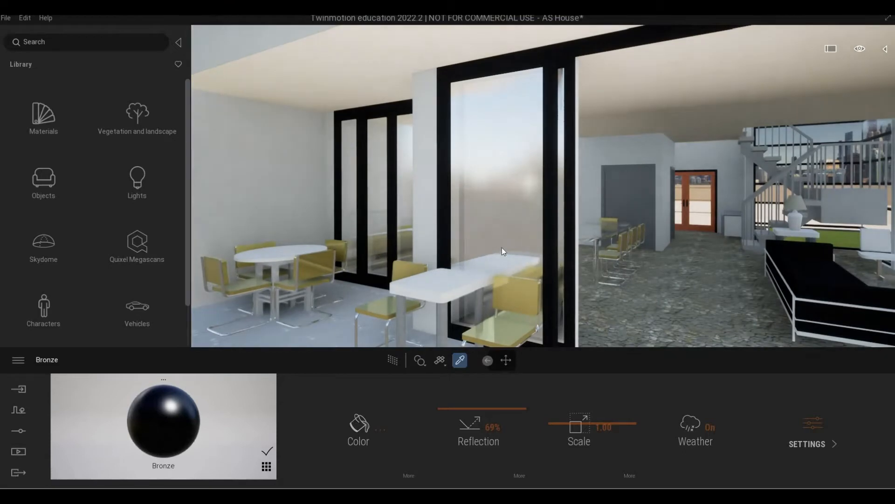
click(539, 202)
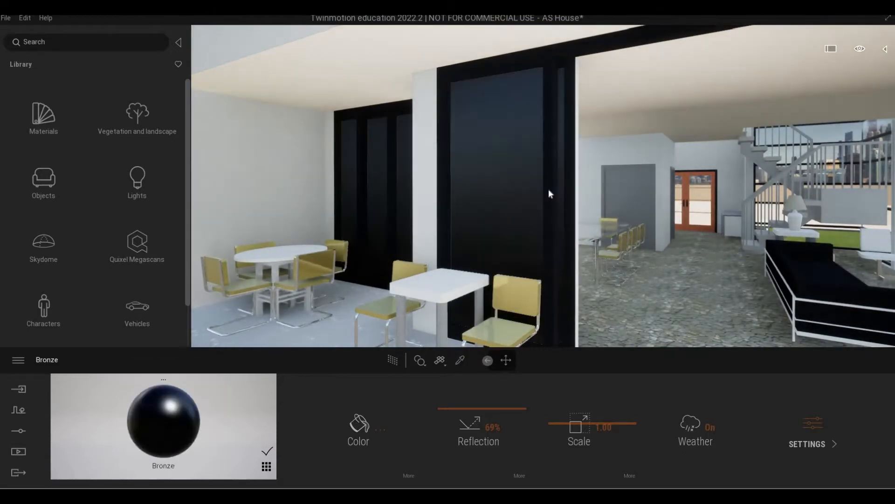
key(ctrl+z)
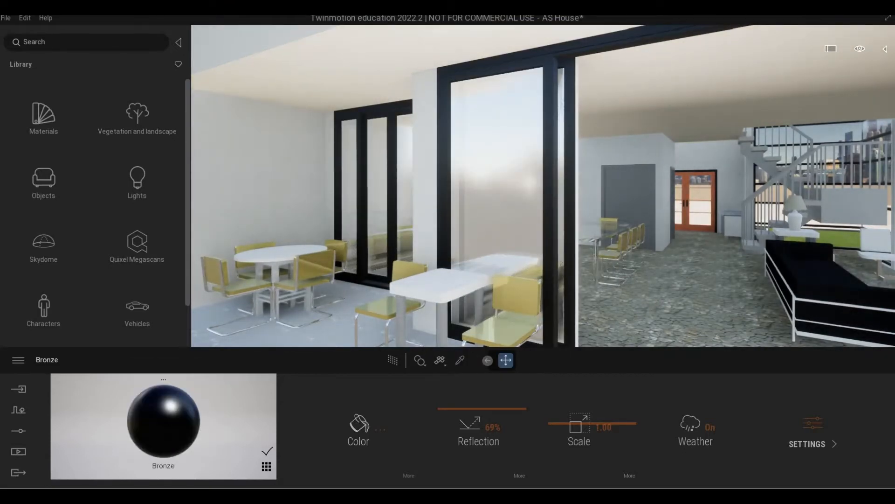
middle_drag(539, 203, 469, 348)
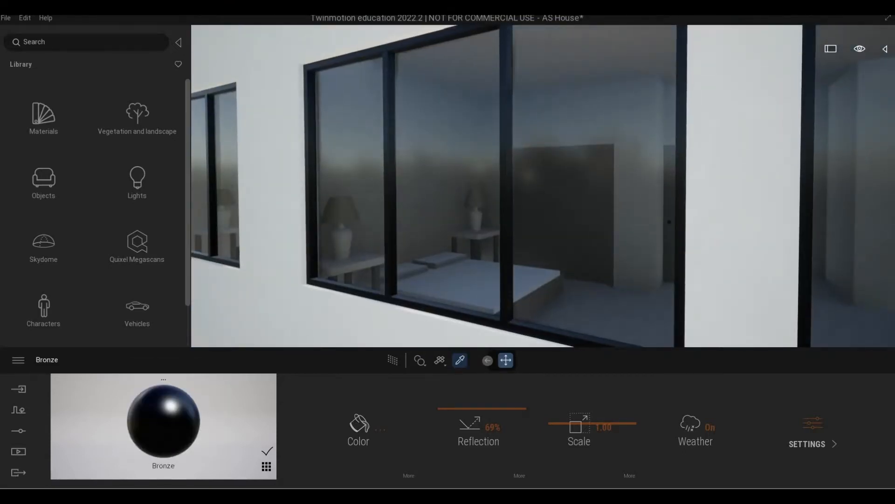
click(528, 269)
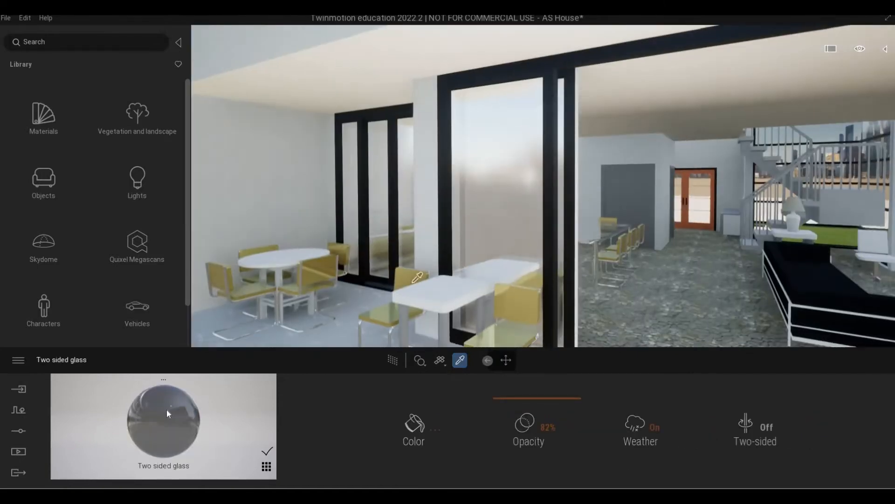
Apply Two sided glass to the central terrace door pane, then orbit to an oblique pool view
click(494, 199)
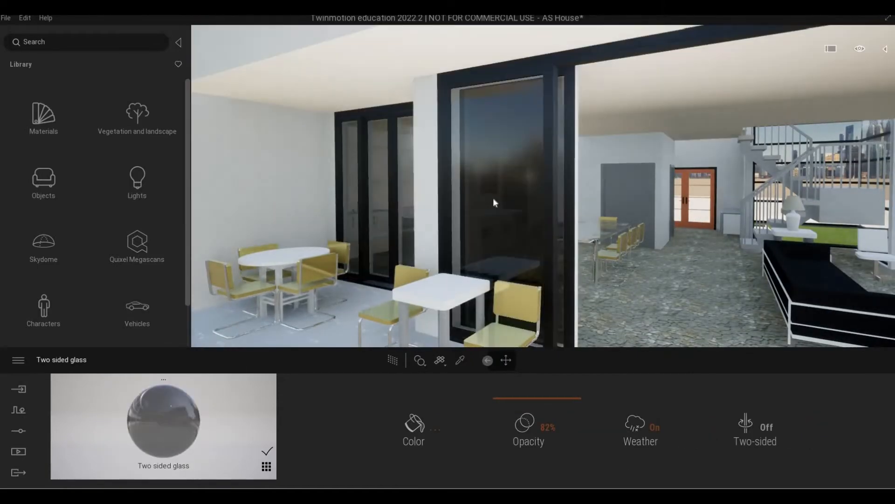
scroll(543, 186, down, 5)
shift+middle_drag(494, 199, 550, 198)
scroll(542, 186, down, 3)
scroll(543, 185, up, 3)
right_drag(550, 198, 331, 280)
key(s)
shift+middle_drag(500, 203, 434, 229)
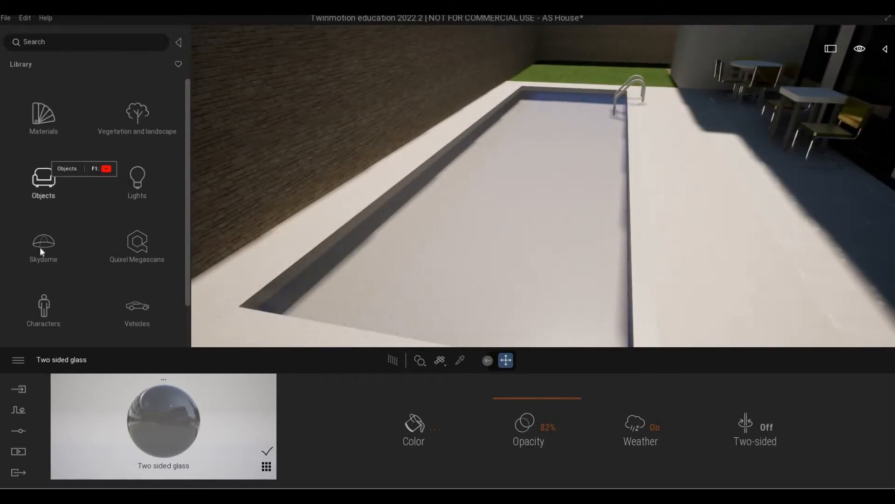
scroll(41, 257, down, 2)
Drag the Pool 01 material from Materials > Water onto the swimming pool
scroll(40, 271, up, 2)
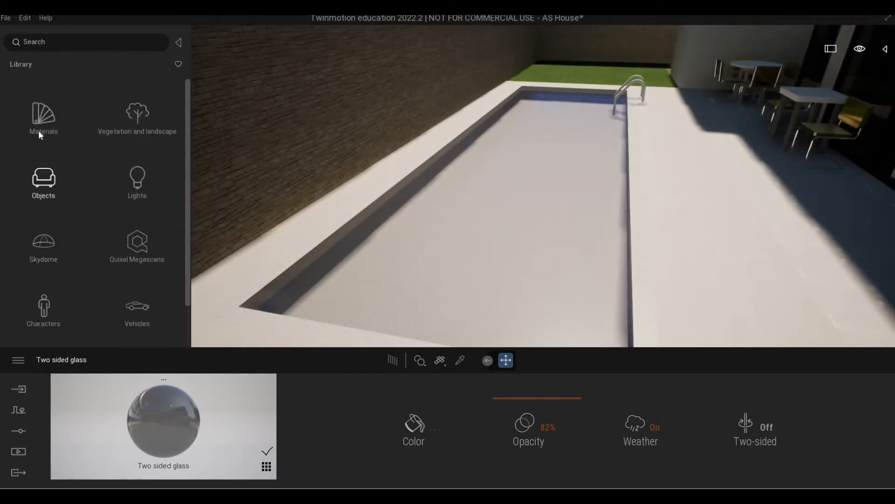
click(42, 117)
scroll(48, 242, down, 8)
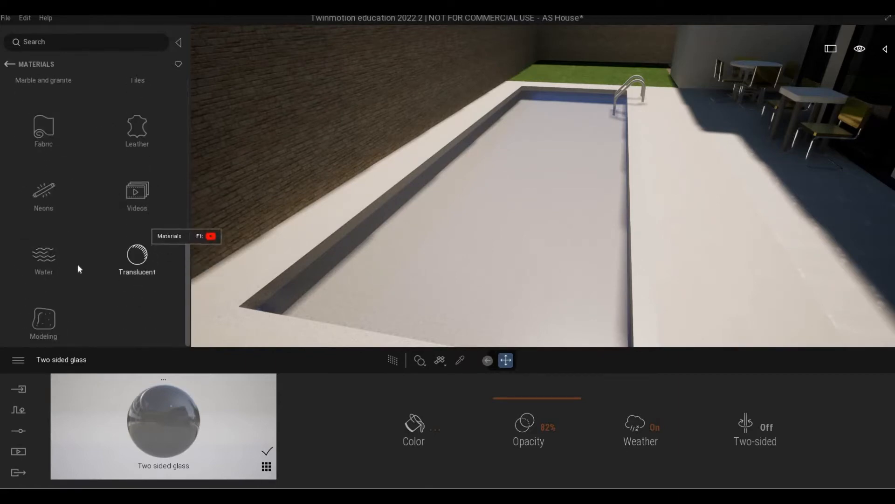
click(65, 250)
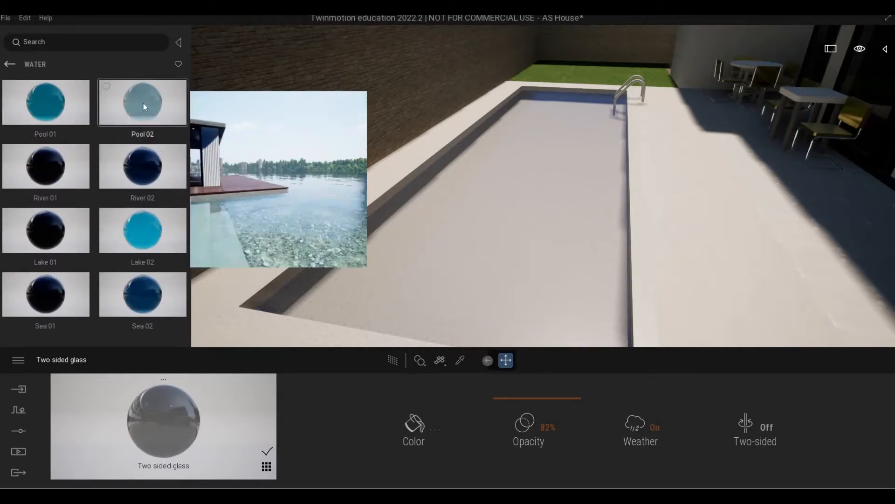
drag(57, 105, 462, 215)
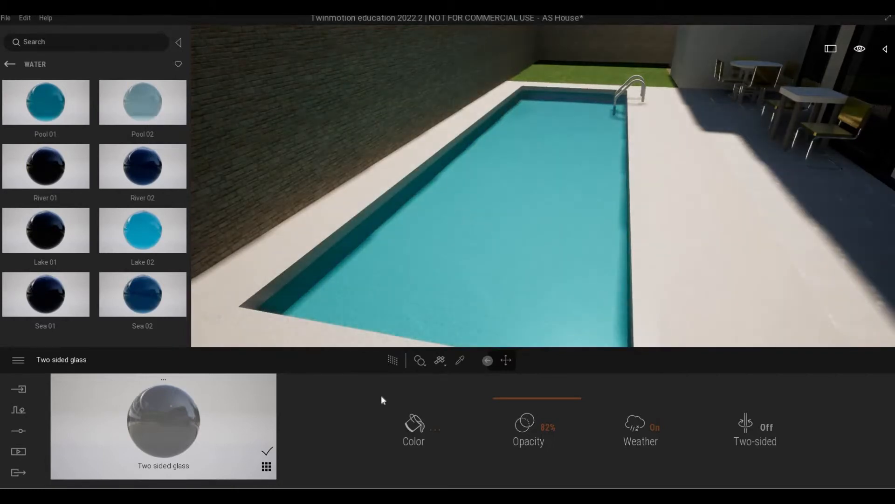
Darken the Pool 01 water to teal 174346, raise waves to 52% and depth to 33.35m
click(434, 428)
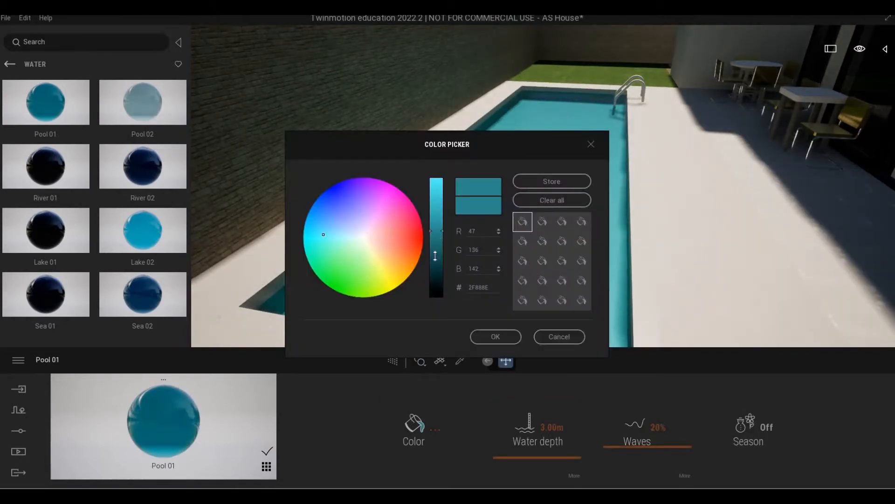
drag(436, 234, 437, 264)
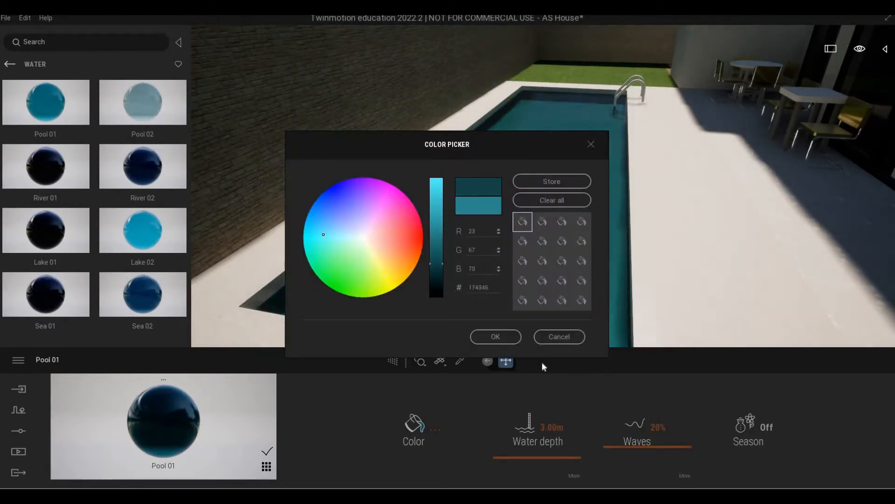
click(498, 340)
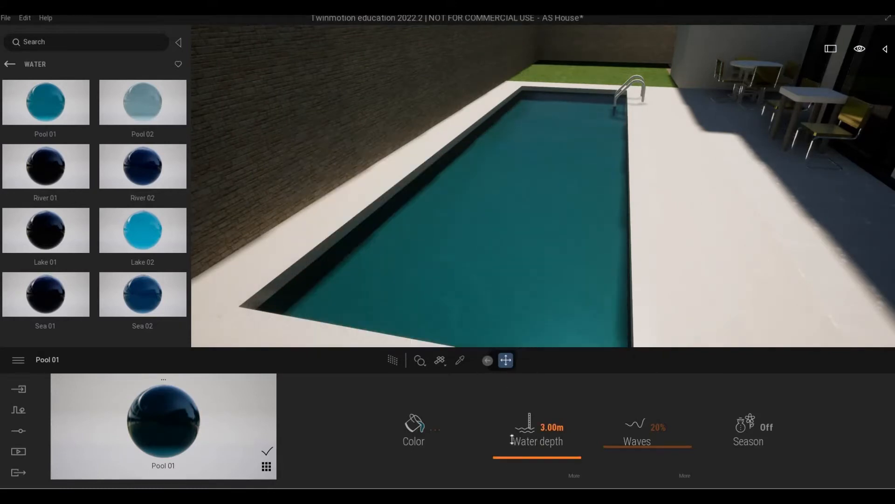
drag(512, 439, 512, 433)
drag(630, 449, 635, 425)
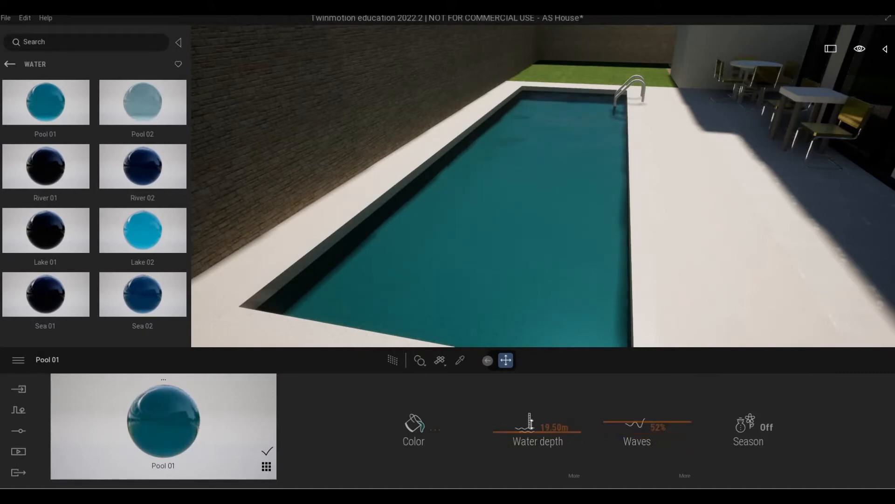
drag(537, 410, 528, 339)
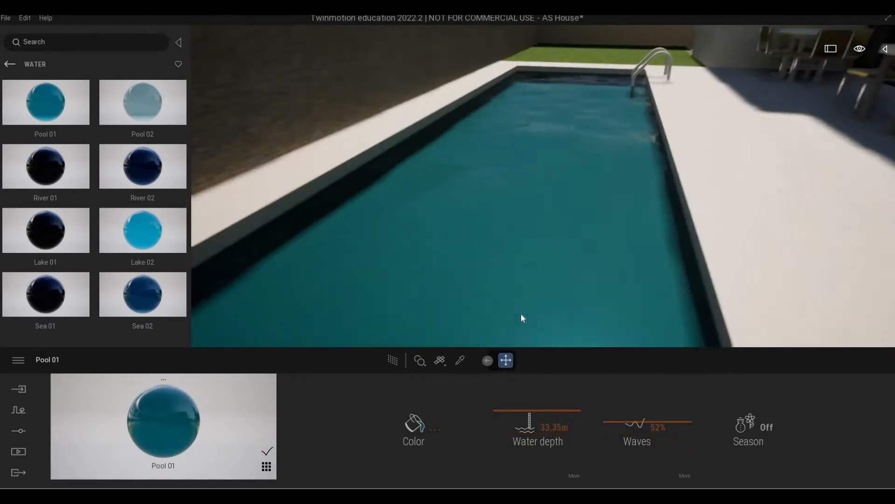
Frame the pool floor and browse the library to Quixel Megascans > Surfaces > Tile > Ceramic
scroll(522, 306, up, 3)
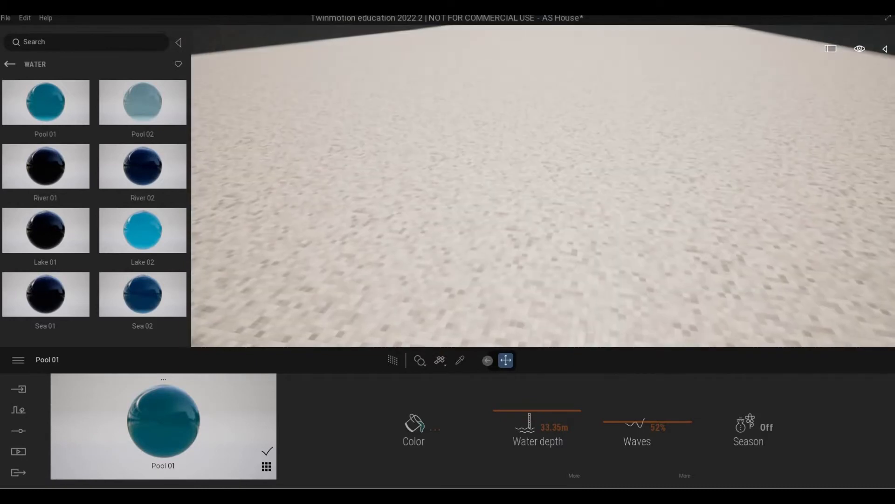
right_drag(522, 305, 477, 264)
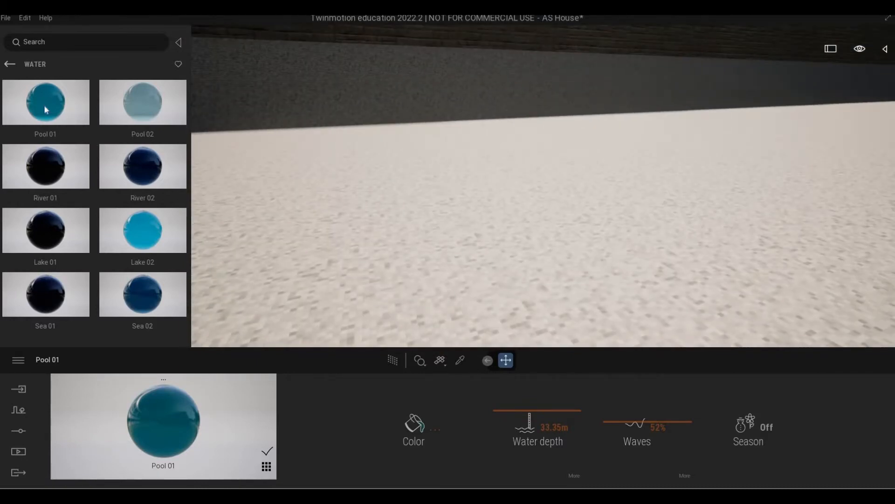
click(9, 64)
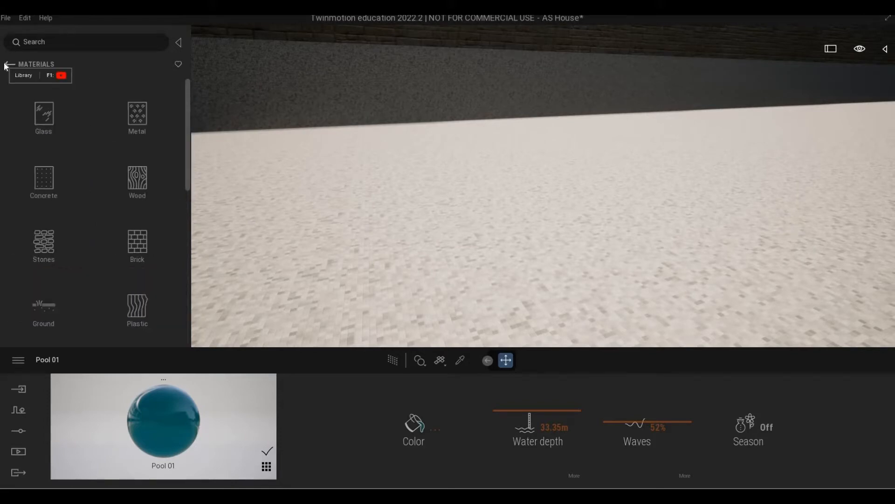
click(6, 65)
click(137, 245)
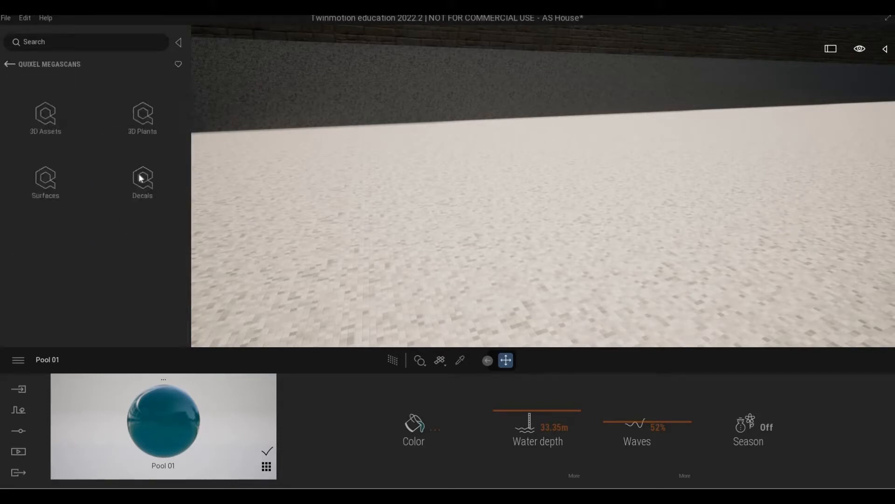
click(45, 180)
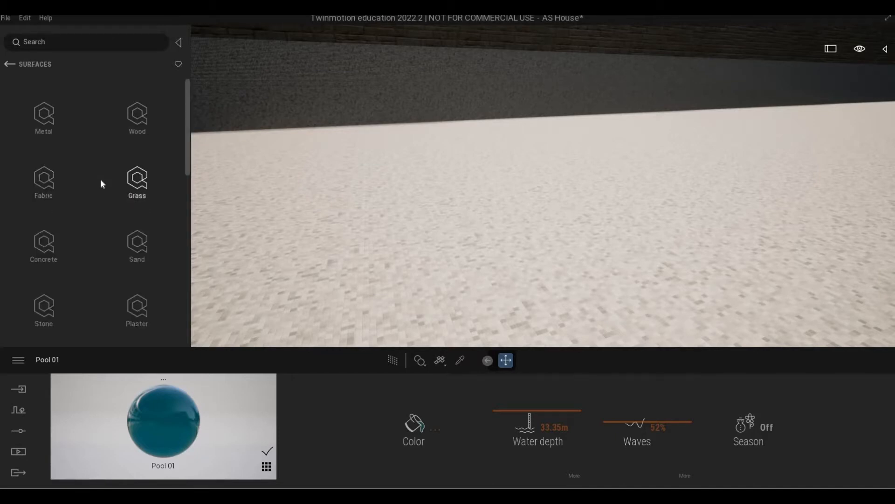
scroll(101, 261, down, 2)
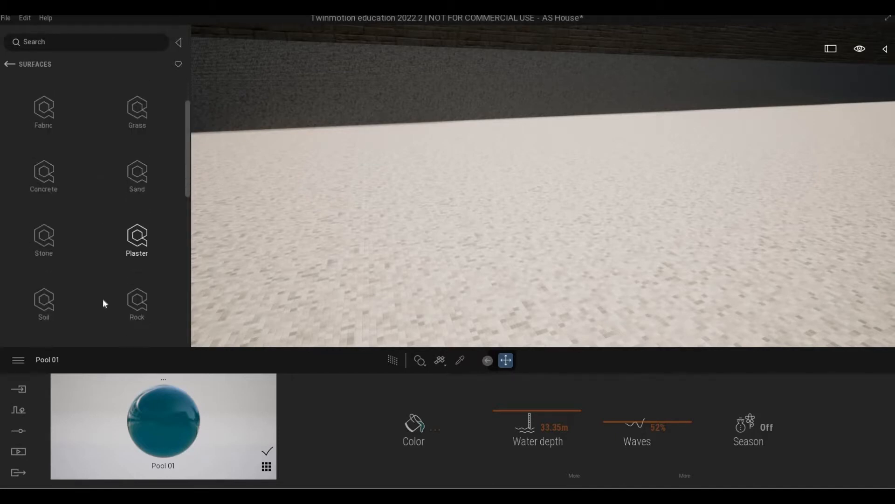
scroll(103, 299, down, 5)
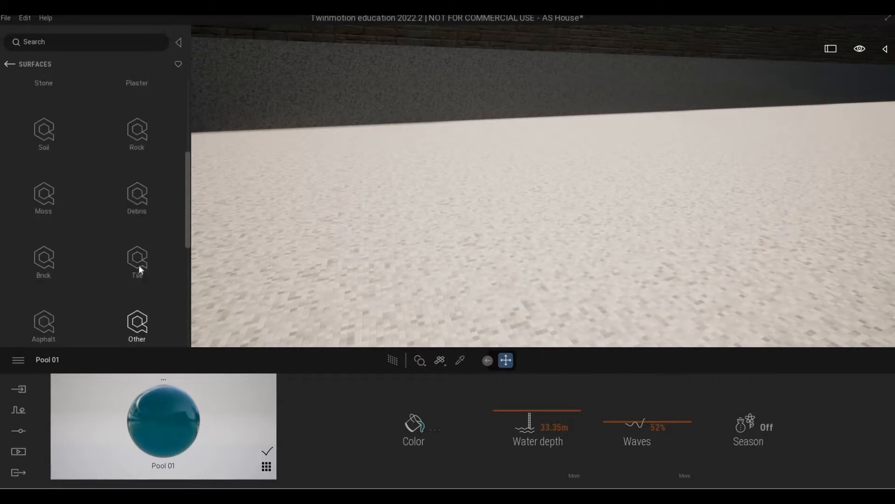
click(124, 248)
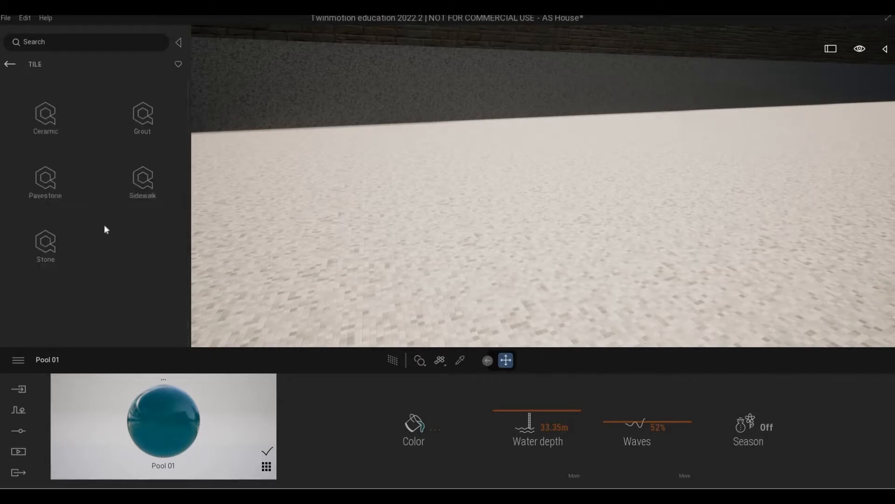
click(47, 125)
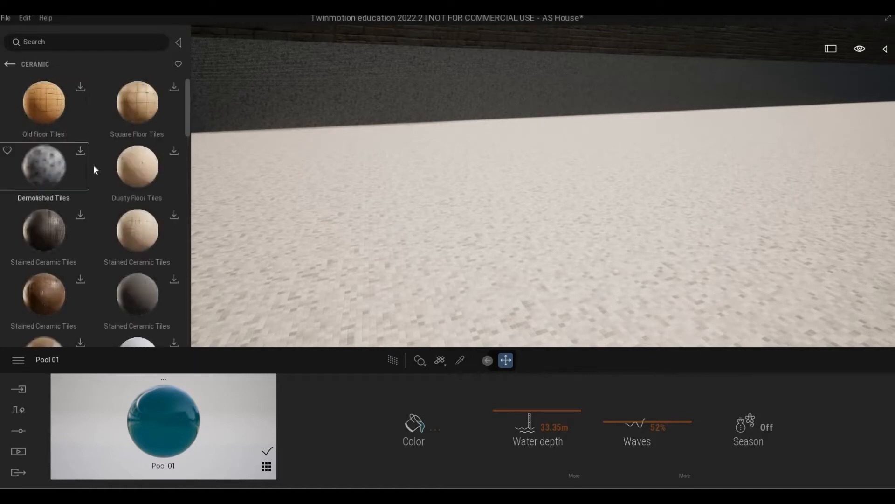
Find Patterened Ceramic Tiles in the Ceramic list and apply it to the pool floor
scroll(91, 170, down, 5)
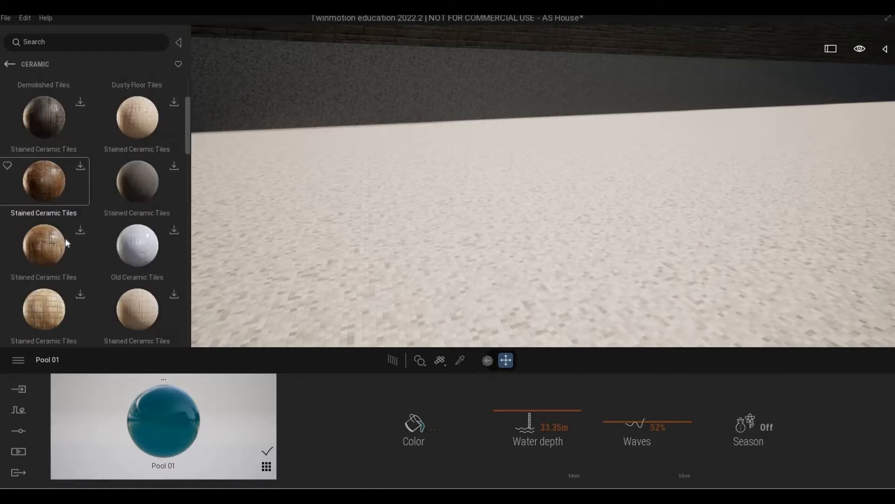
scroll(66, 239, down, 5)
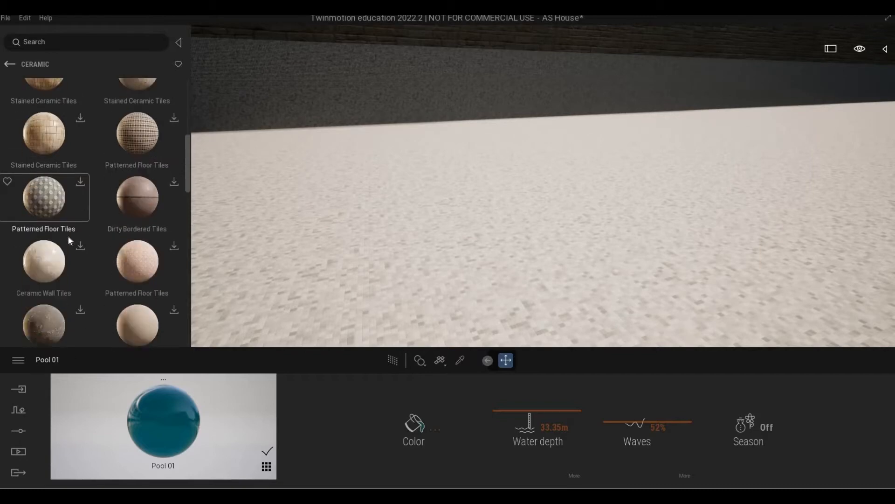
scroll(69, 240, down, 5)
scroll(83, 198, down, 2)
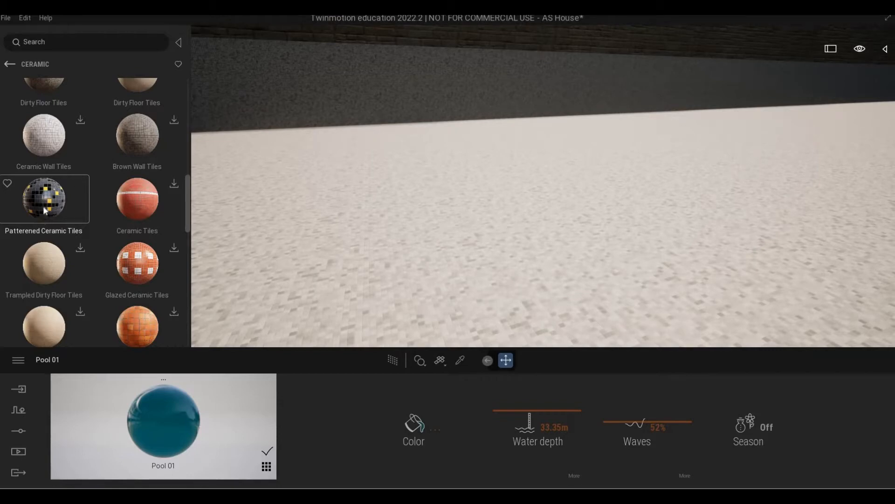
drag(43, 206, 322, 235)
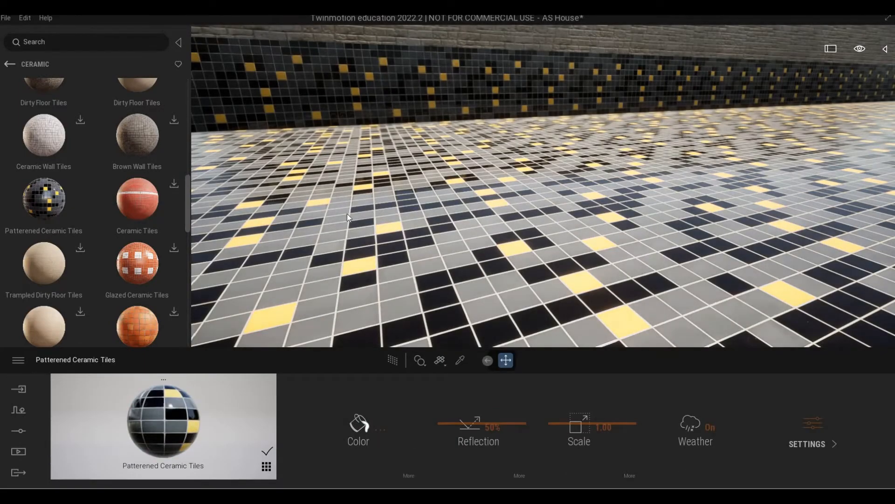
Shrink the pool mosaic tiles to scale 0.87 and raise their reflection
right_drag(348, 218, 485, 297)
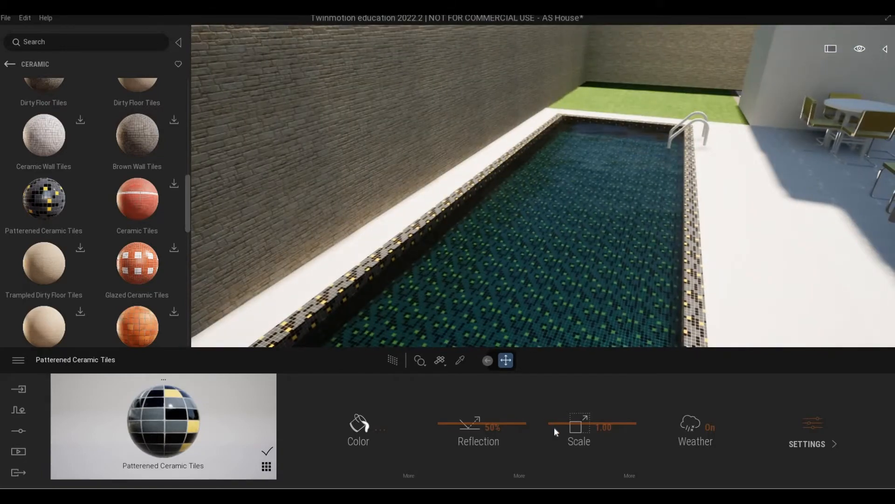
drag(555, 427, 554, 429)
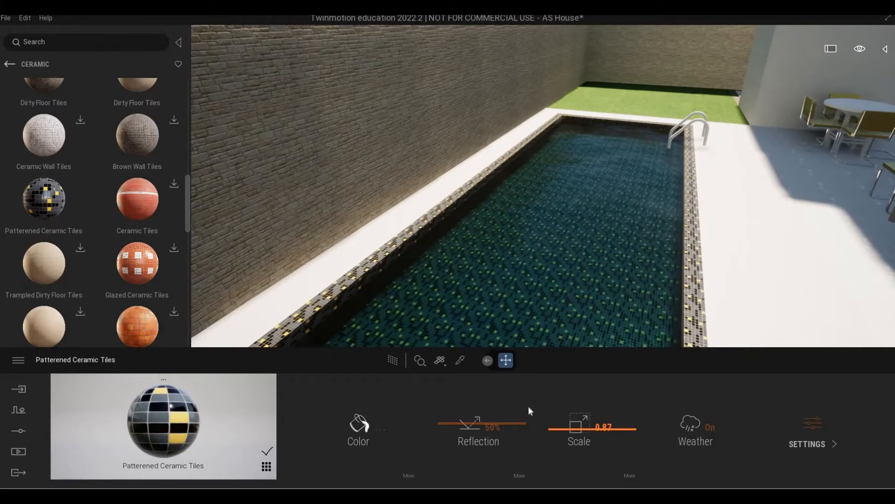
drag(481, 427, 485, 426)
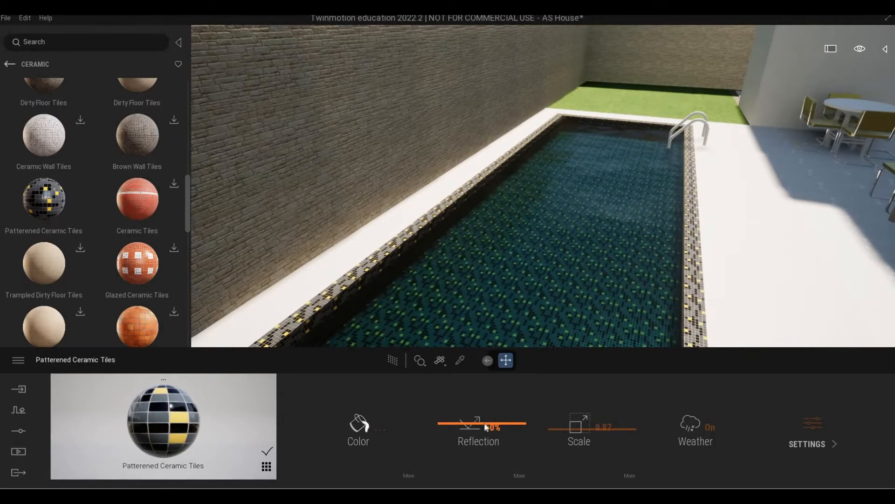
Darken the Pool 01 water to near-black teal 0A1E1F and set water depth to 35.76m
click(460, 360)
click(502, 290)
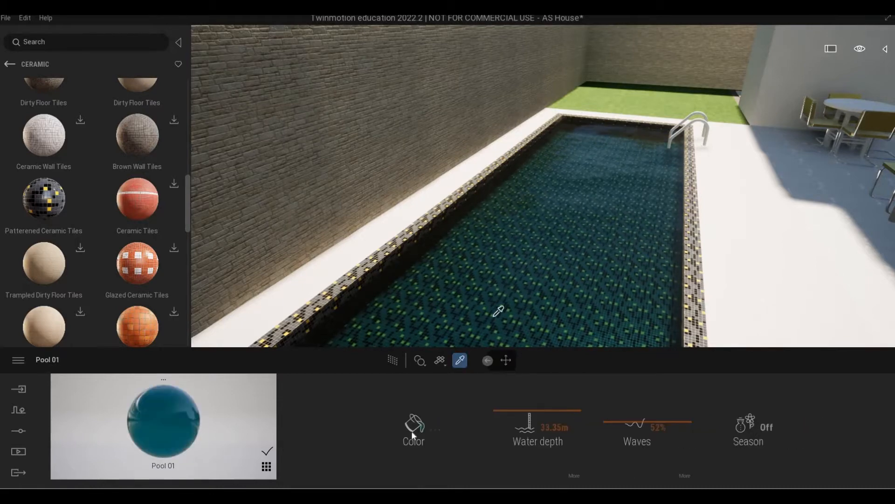
click(413, 426)
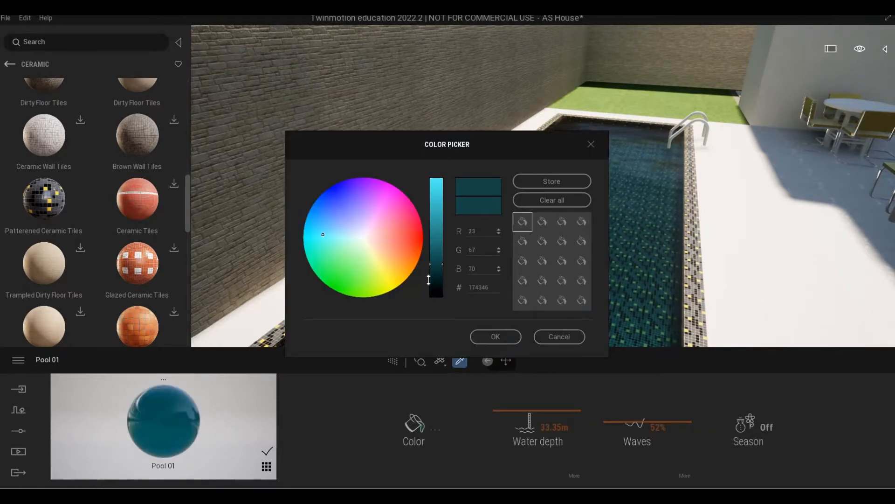
click(429, 280)
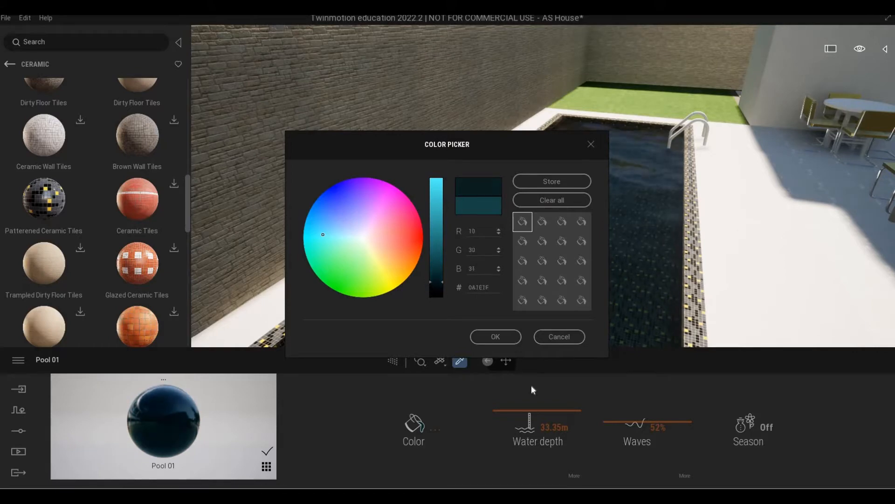
click(495, 336)
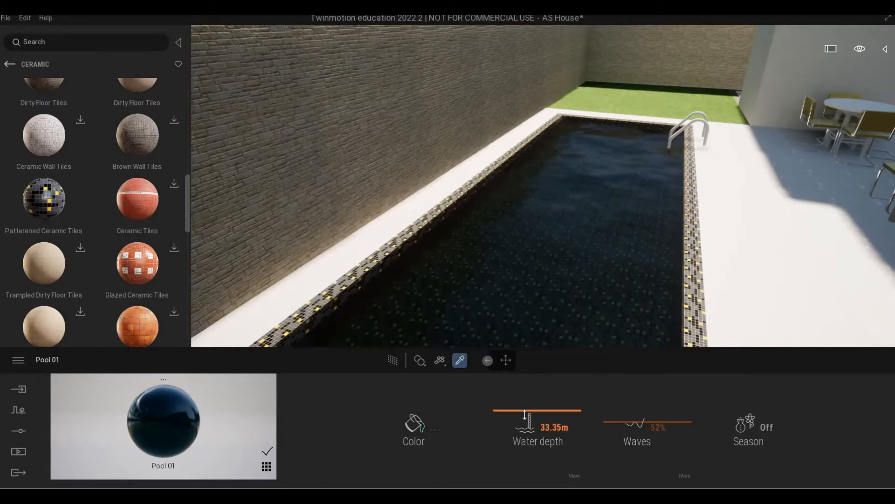
drag(527, 413, 529, 389)
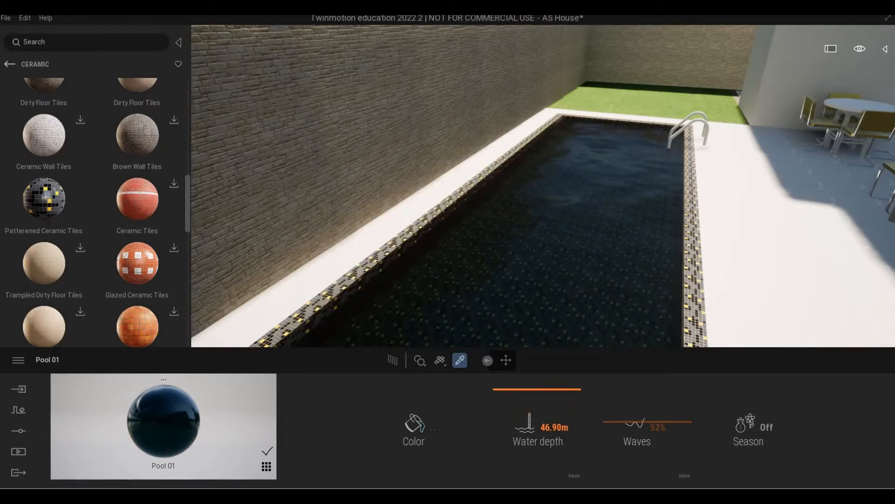
middle_drag(589, 192, 588, 290)
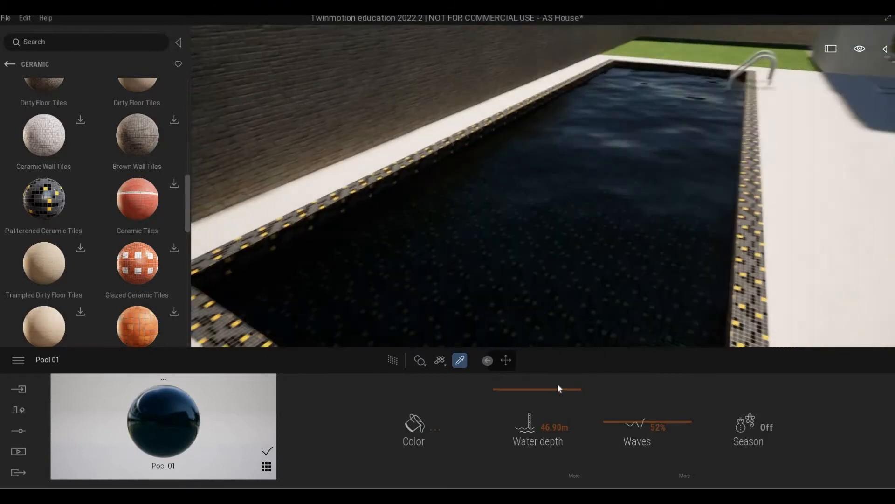
drag(550, 387, 546, 412)
right_drag(538, 298, 602, 303)
Fly the camera from the pool to face the brown wood-clad front wall
scroll(538, 299, down, 6)
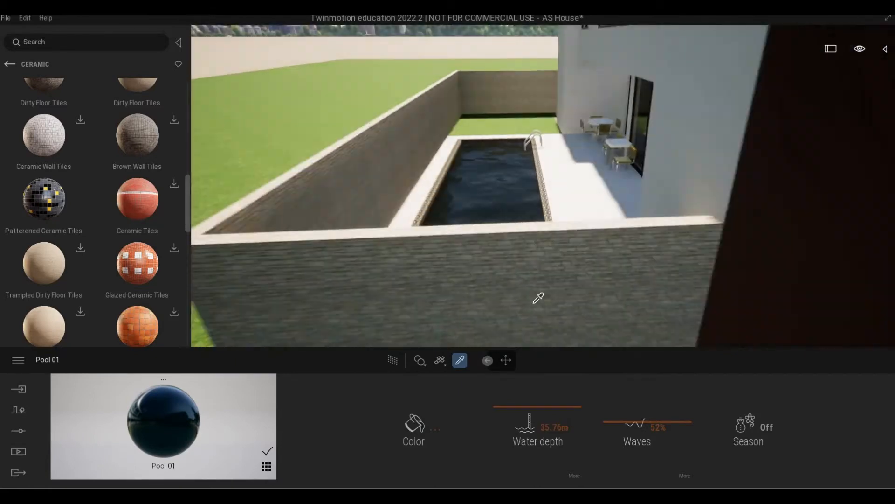
key(d)
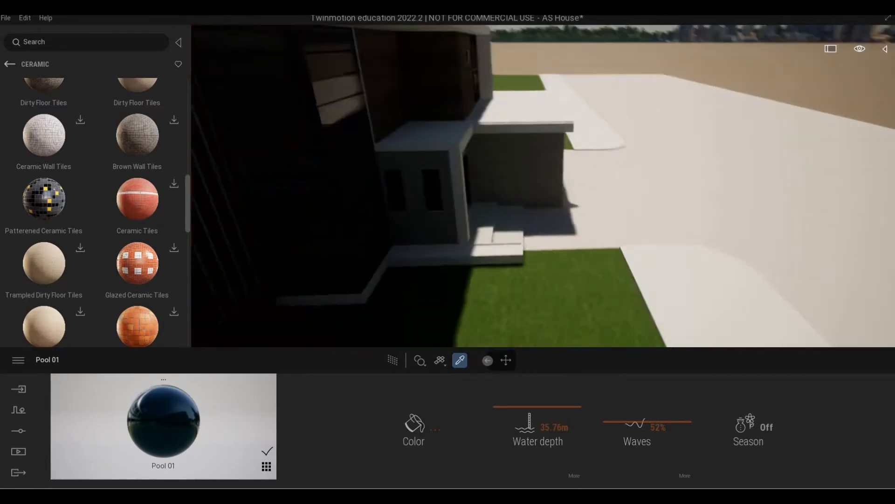
right_drag(585, 270, 513, 247)
key(Escape)
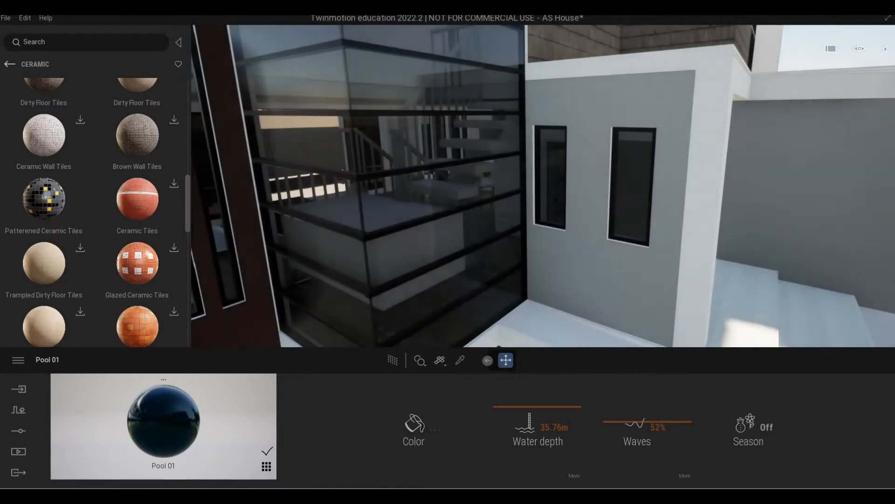
key(e)
right_drag(606, 279, 575, 283)
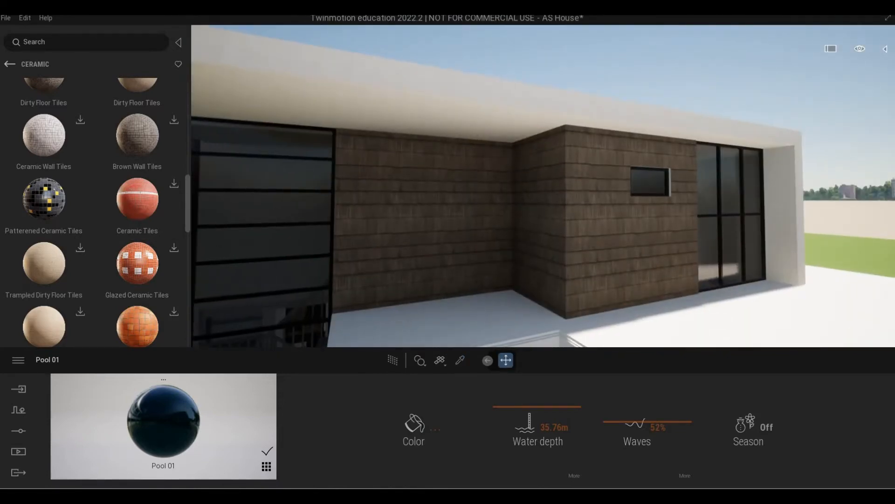
Switch the library from Ceramic tiles to the Wood > Plank materials
click(9, 64)
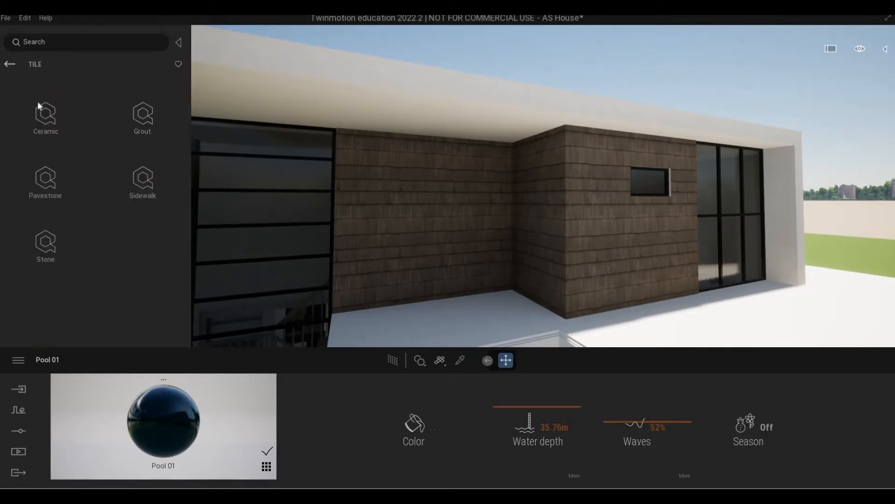
click(9, 65)
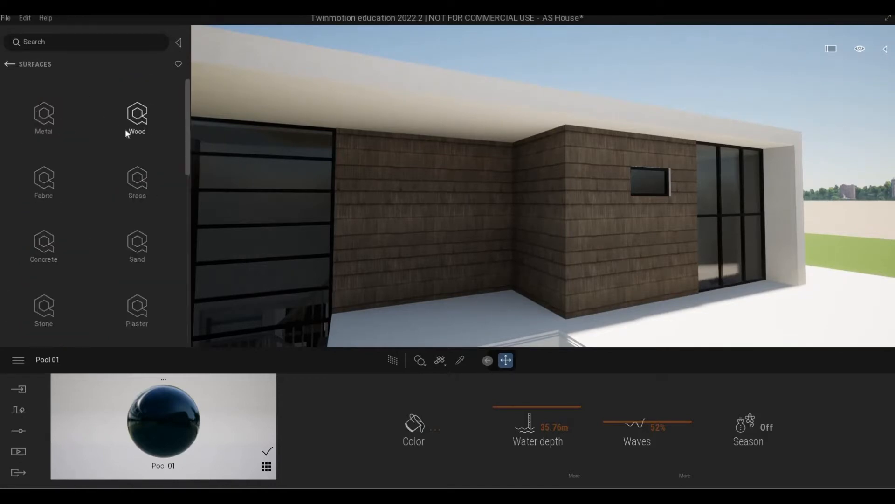
click(138, 121)
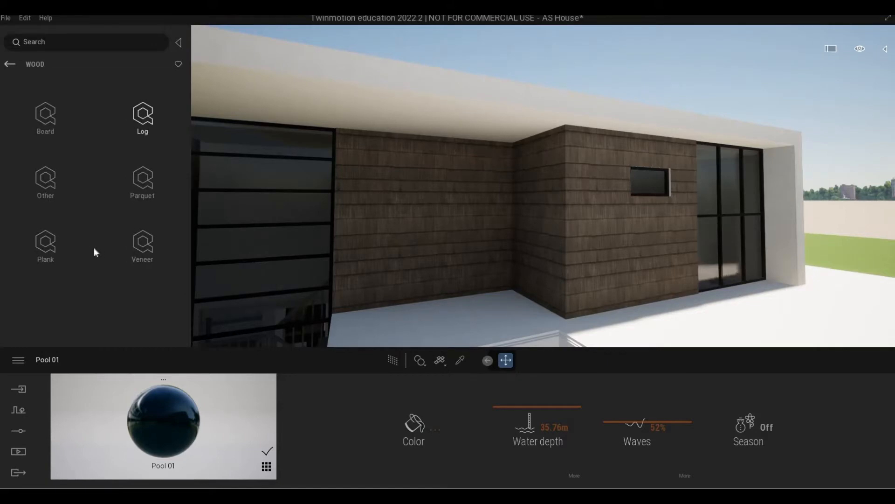
click(46, 245)
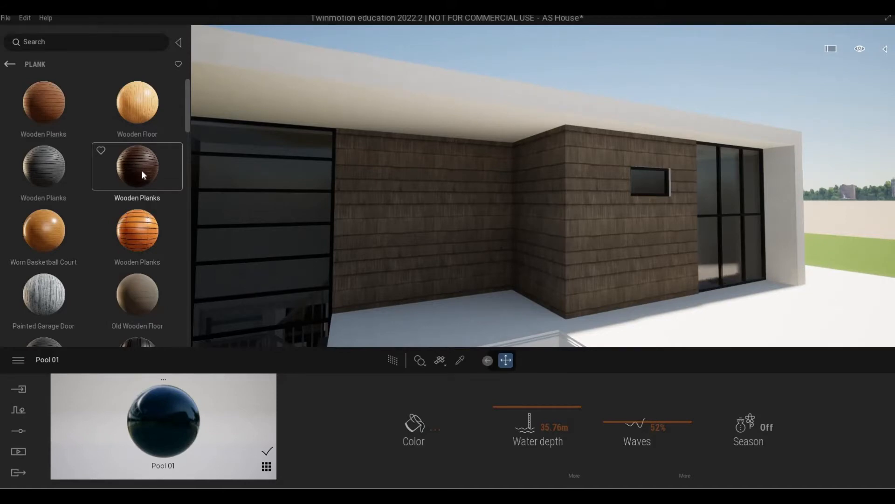
Scroll through the Plank materials and download the dark Wooden Planks
scroll(133, 206, down, 5)
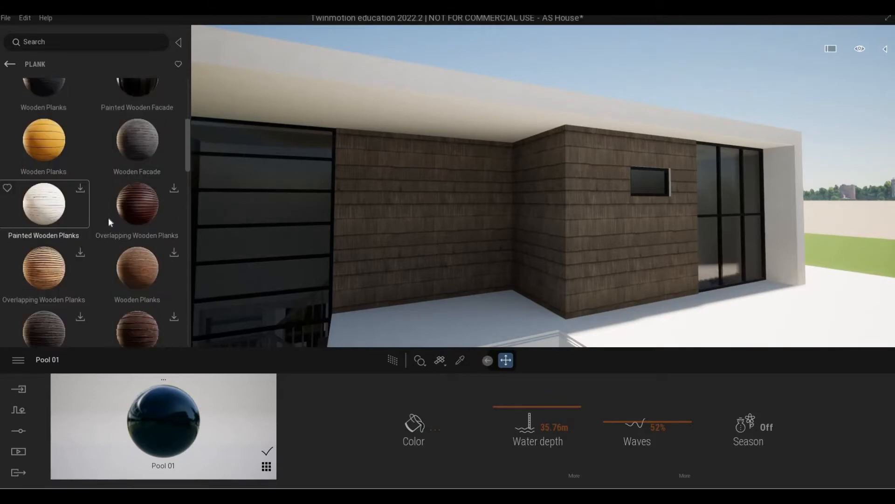
scroll(112, 215, down, 10)
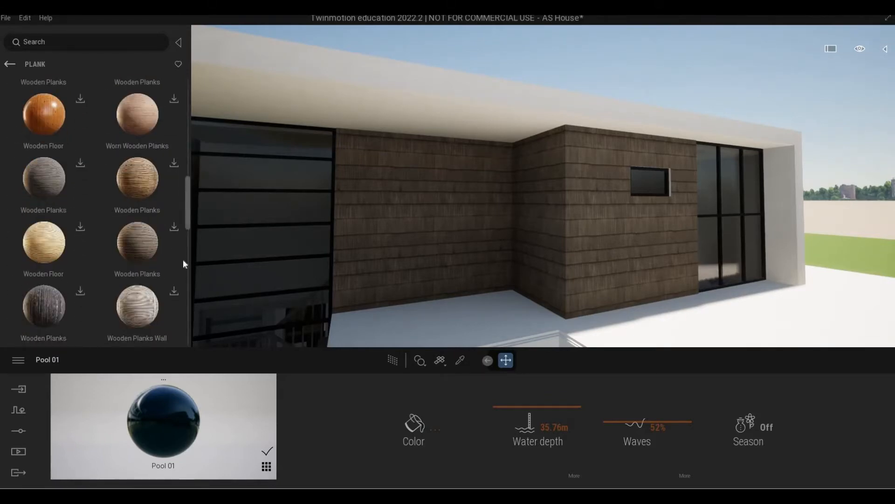
scroll(182, 271, down, 8)
scroll(174, 329, down, 6)
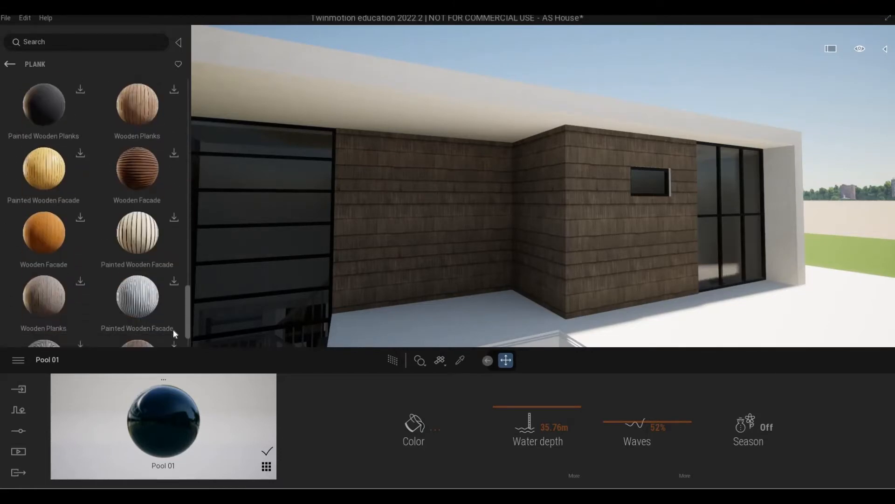
scroll(37, 220, down, 7)
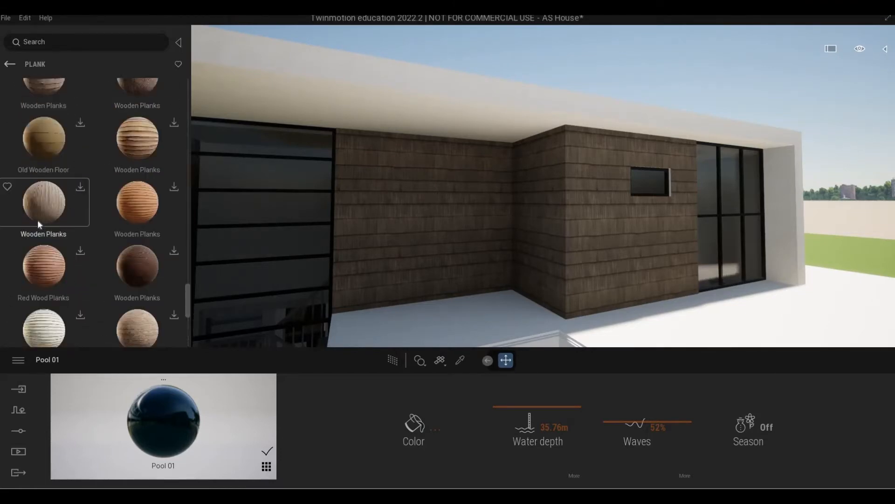
scroll(37, 220, up, 8)
scroll(52, 242, down, 4)
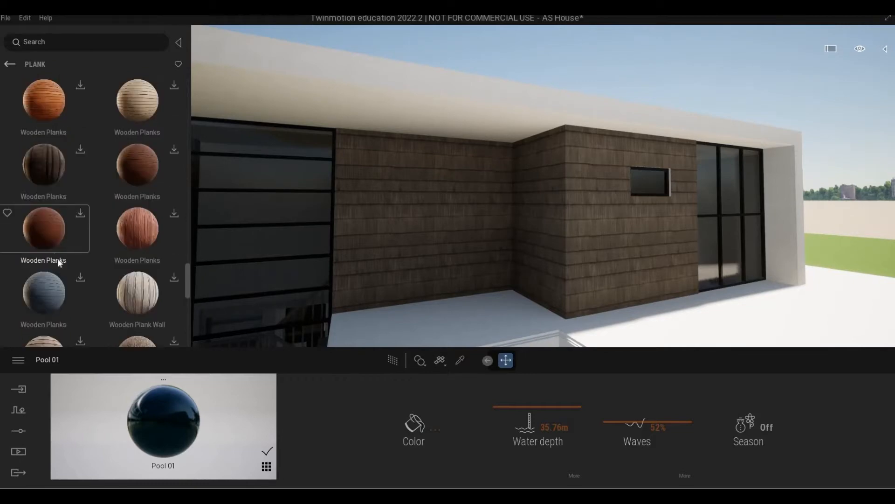
scroll(105, 270, down, 5)
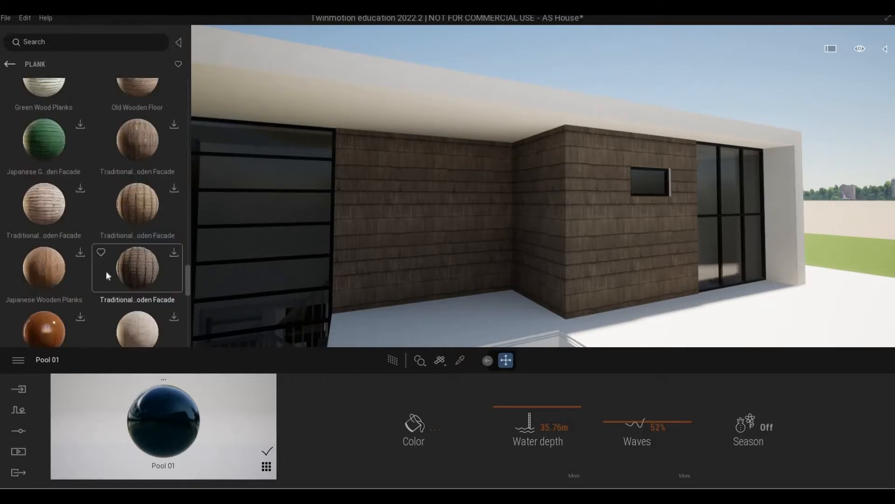
mouse_move(189, 292)
mouse_down()
mouse_move(190, 312)
mouse_move(194, 216)
mouse_up()
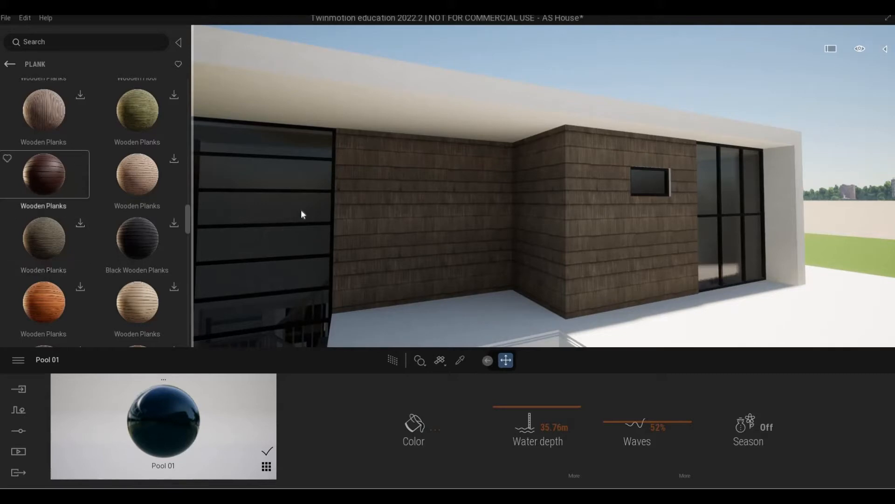
Apply the dark Wooden Planks material to the garage door cladding
drag(301, 210, 366, 211)
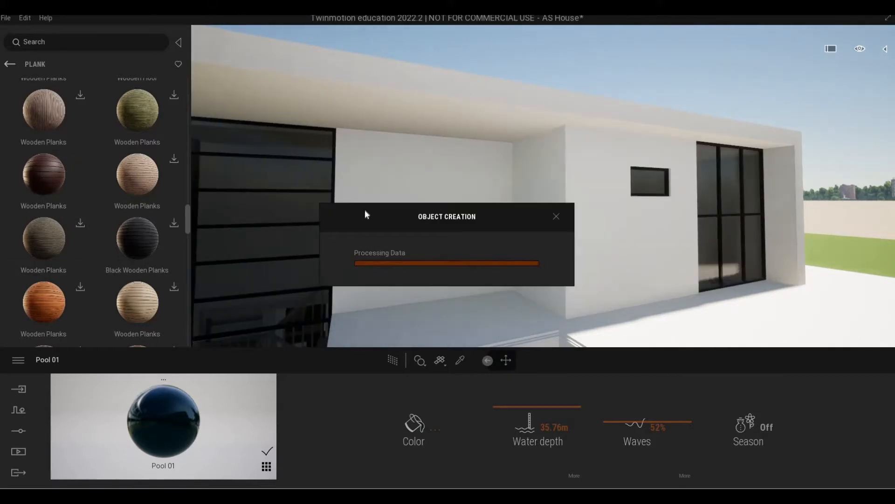
scroll(376, 214, up, 5)
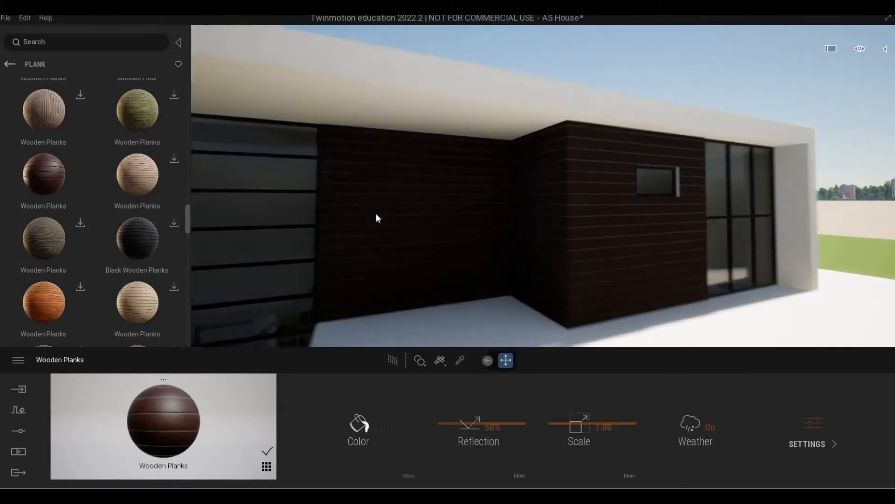
scroll(398, 245, down, 10)
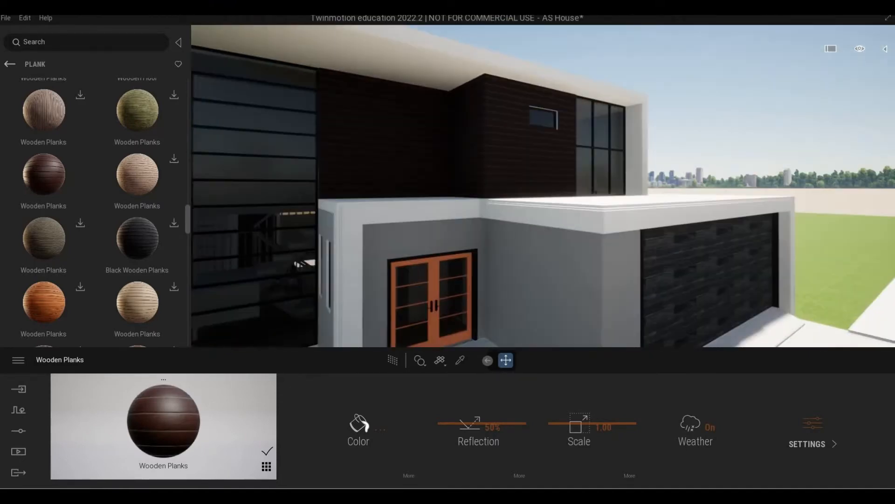
middle_drag(397, 245, 392, 242)
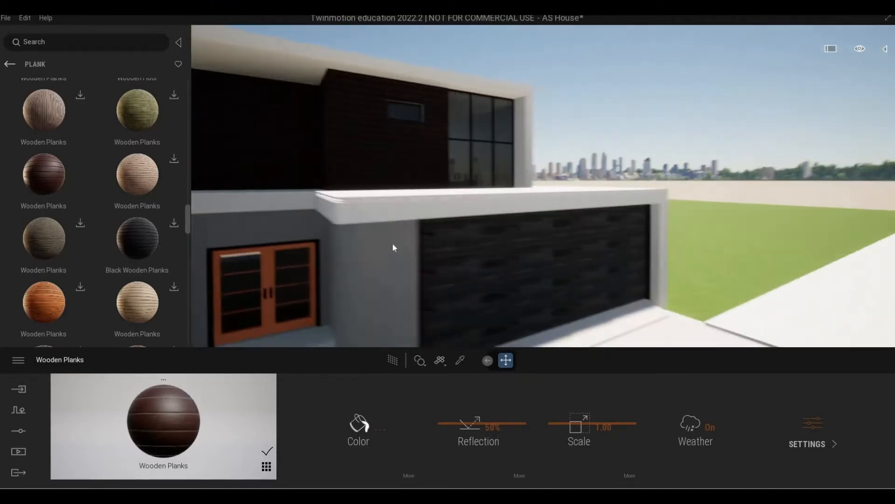
Scroll through the Plank materials and download the black Painted Wooden Planks
scroll(393, 243, up, 4)
scroll(70, 250, down, 5)
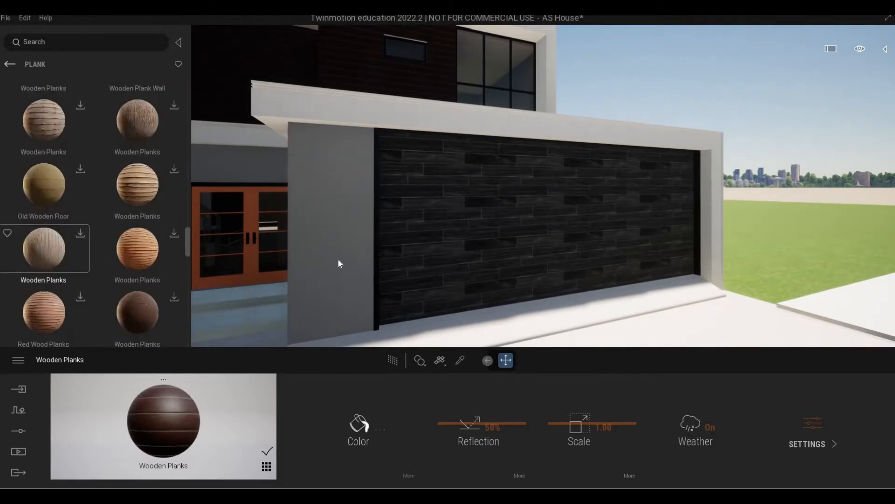
scroll(104, 251, down, 5)
scroll(80, 259, down, 5)
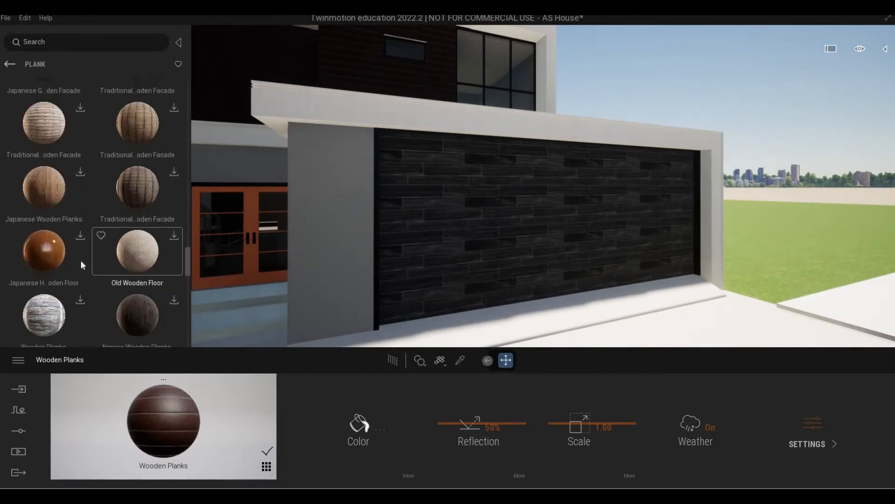
scroll(77, 262, down, 5)
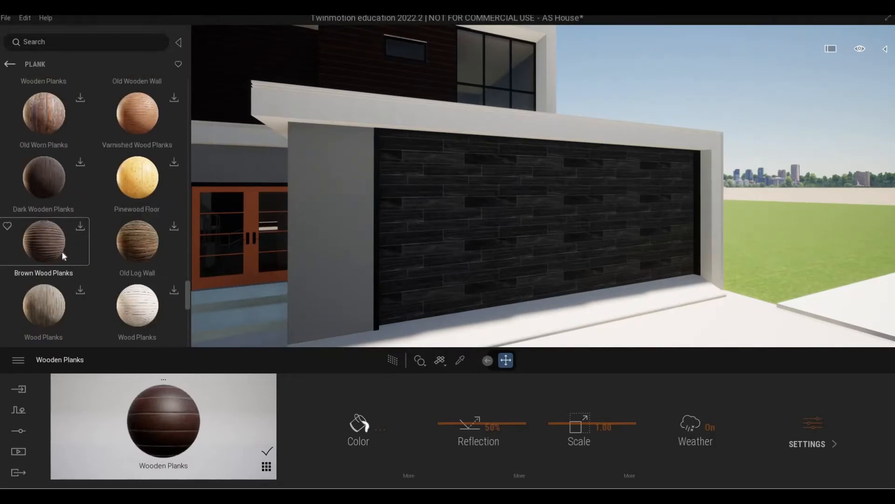
scroll(63, 264, down, 5)
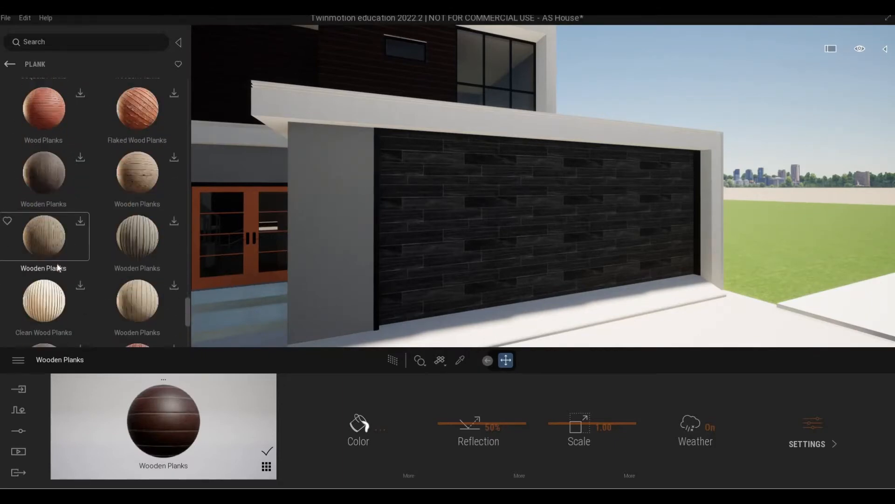
scroll(57, 264, down, 3)
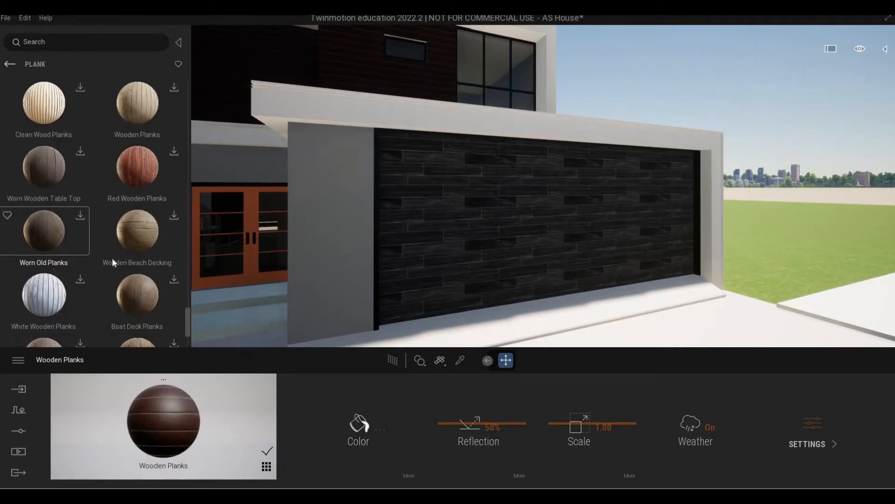
scroll(112, 257, down, 3)
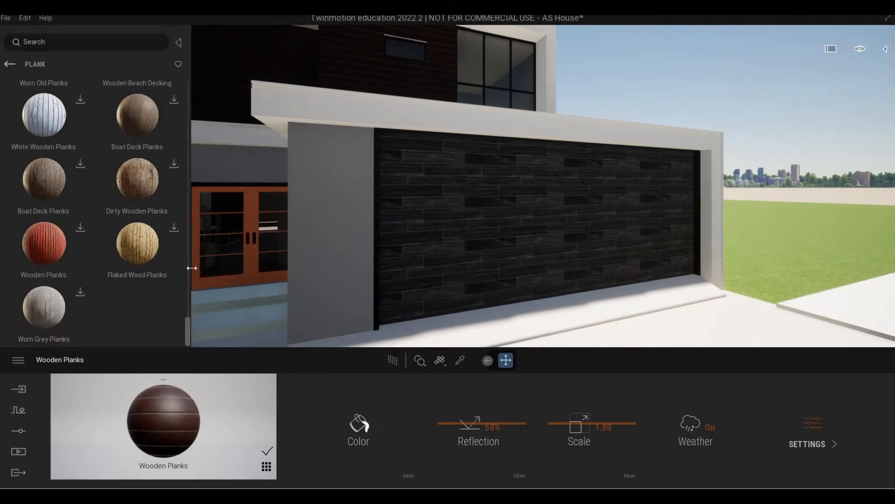
scroll(191, 261, up, 5)
scroll(193, 259, up, 6)
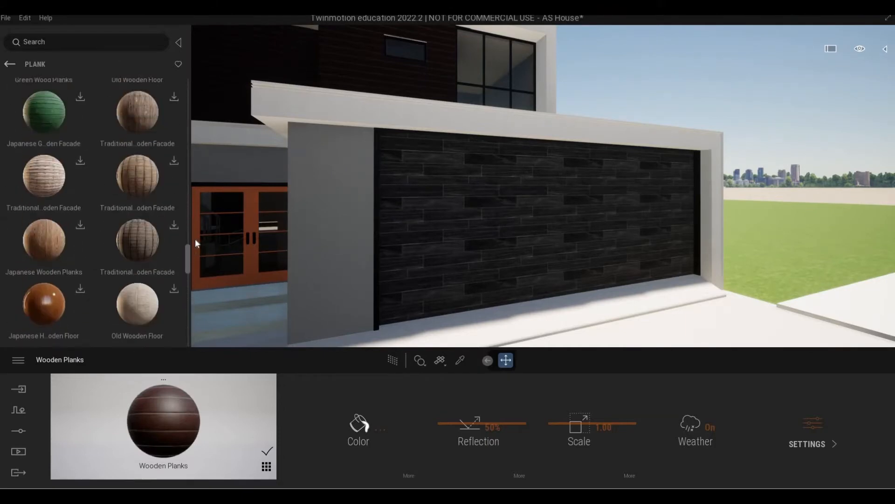
scroll(197, 232, up, 8)
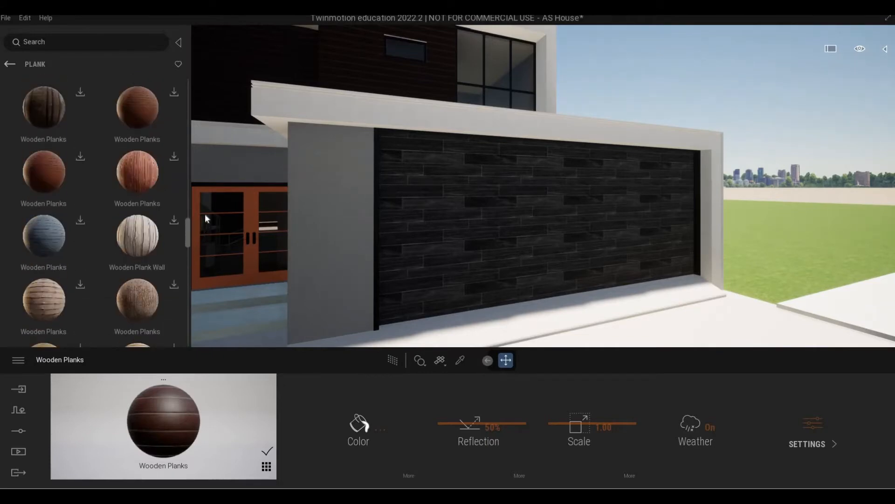
scroll(207, 207, up, 8)
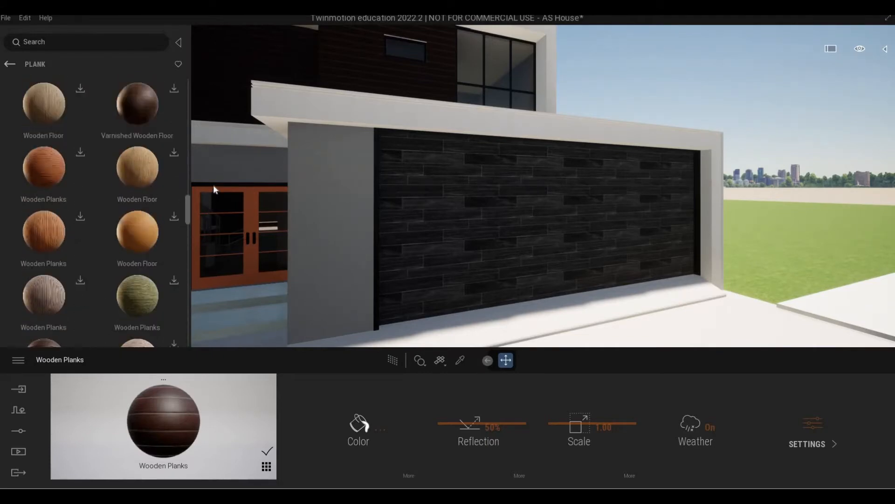
scroll(213, 184, up, 3)
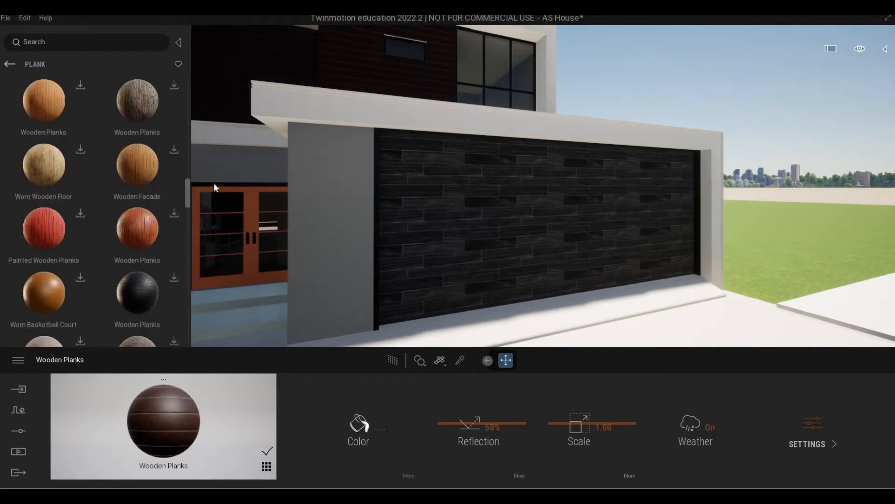
scroll(215, 169, up, 8)
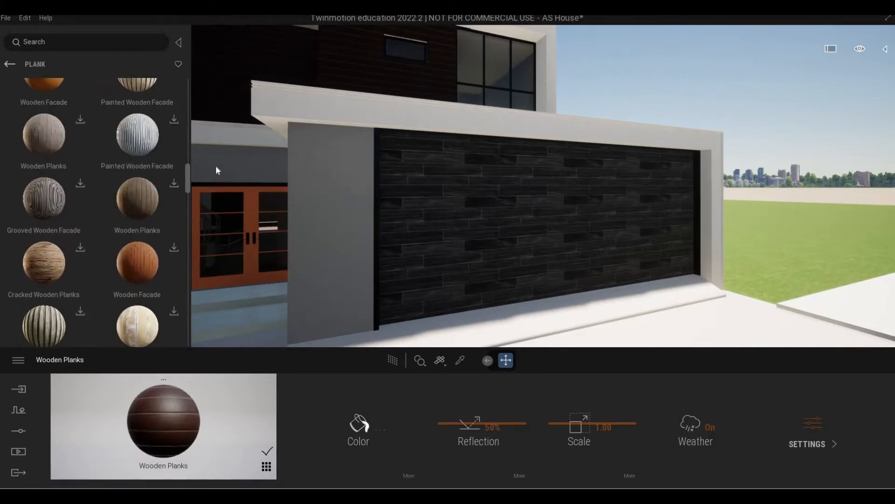
scroll(217, 163, up, 5)
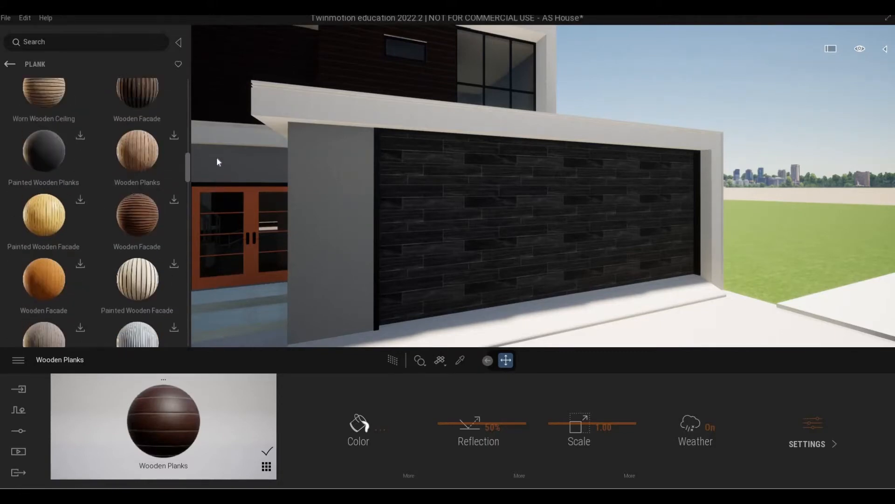
scroll(216, 160, up, 1)
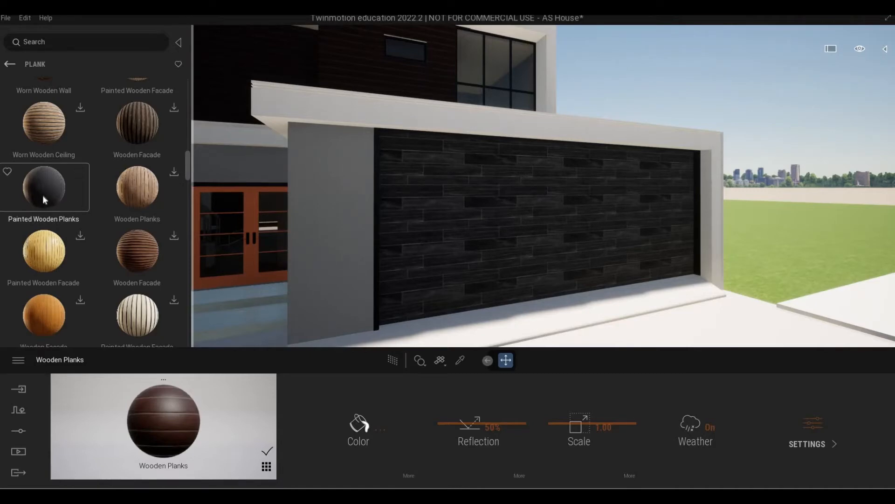
Try Painted Wooden Planks on the garage door, then undo back to dark Wooden Planks
drag(341, 195, 444, 195)
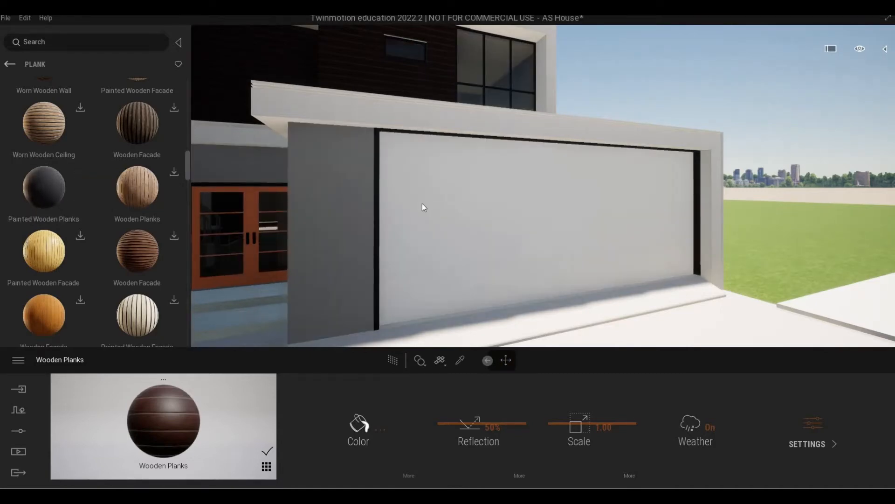
scroll(399, 238, up, 5)
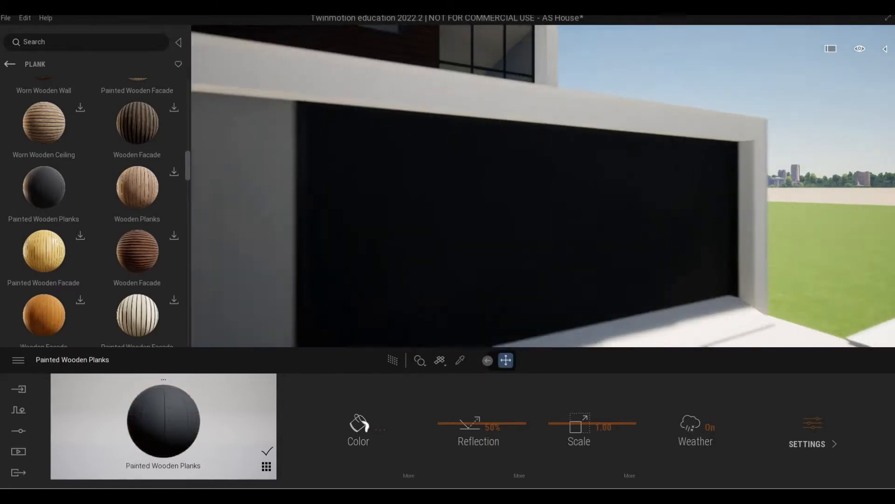
mouse_move(399, 238)
right_down()
mouse_move(402, 282)
mouse_move(399, 238)
right_up()
scroll(402, 242, down, 5)
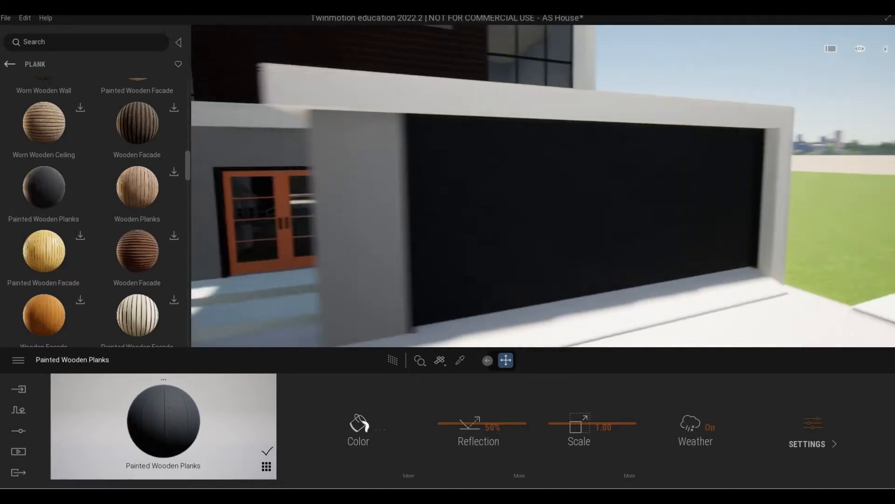
scroll(543, 187, up, 6)
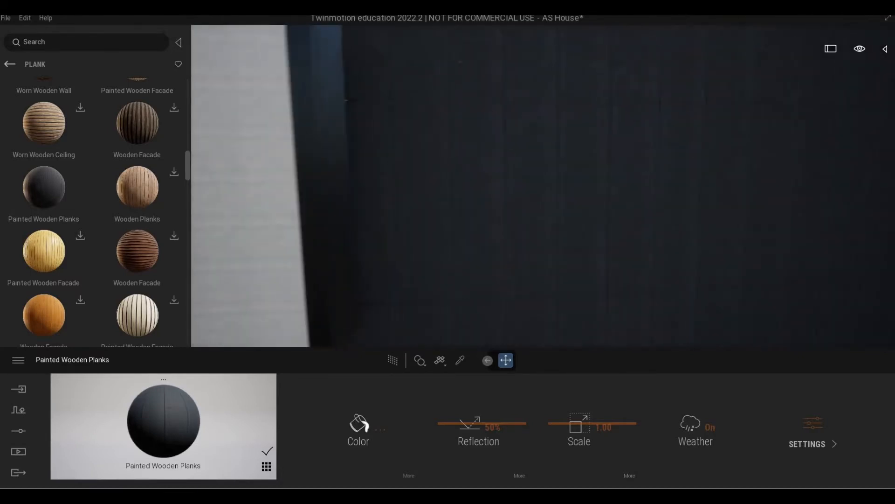
mouse_move(543, 187)
right_down()
mouse_move(504, 172)
mouse_move(551, 175)
mouse_move(504, 163)
mouse_move(404, 237)
right_up()
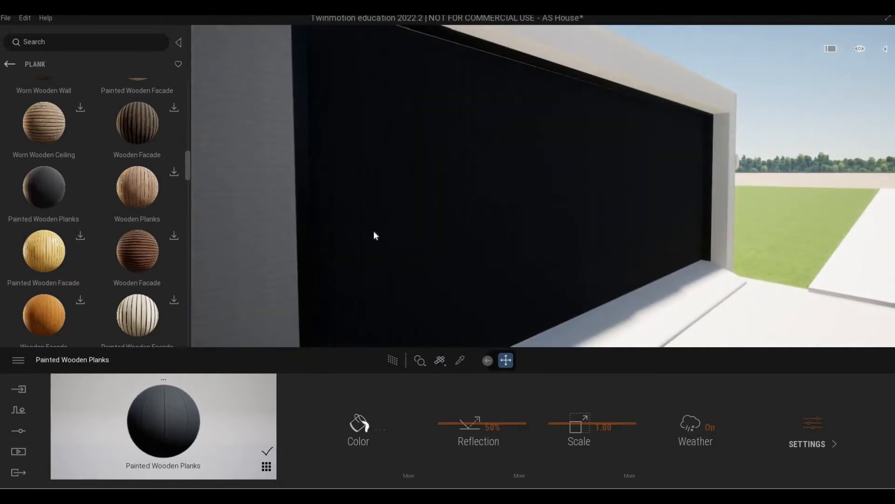
key(ctrl+z)
Download the Overlapping Wooden Planks material from the Plank list
scroll(132, 207, up, 4)
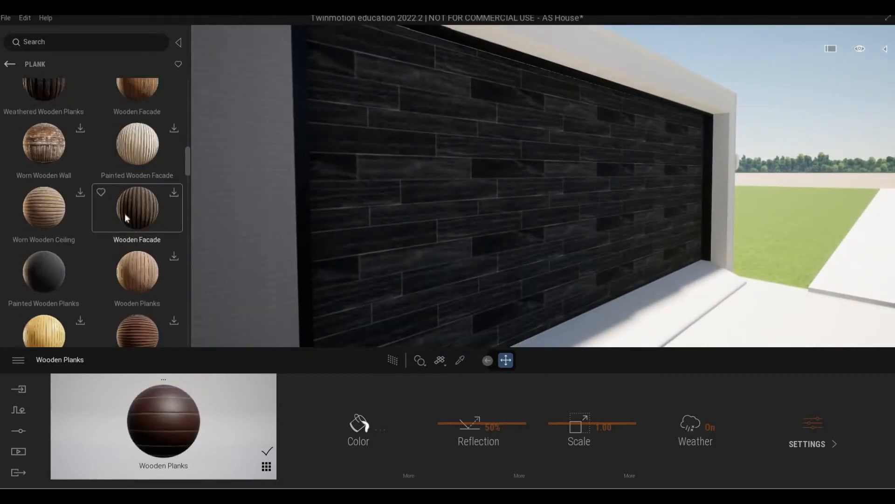
scroll(124, 214, up, 6)
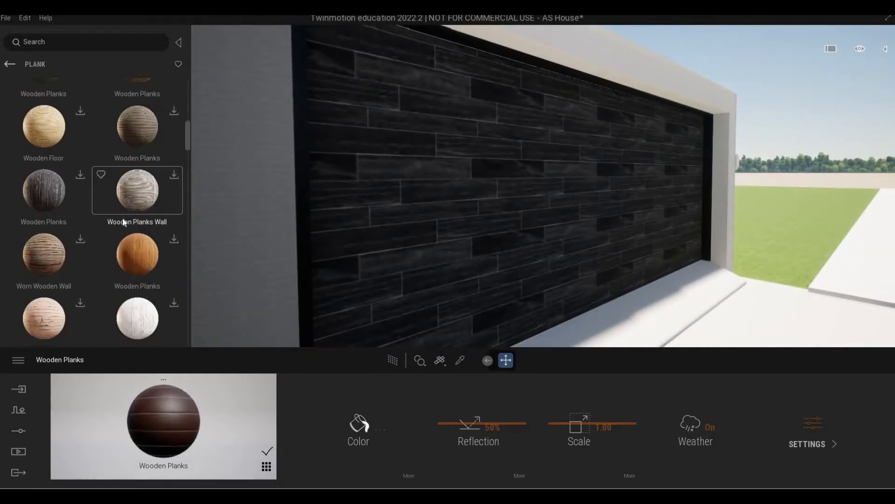
scroll(122, 223, up, 3)
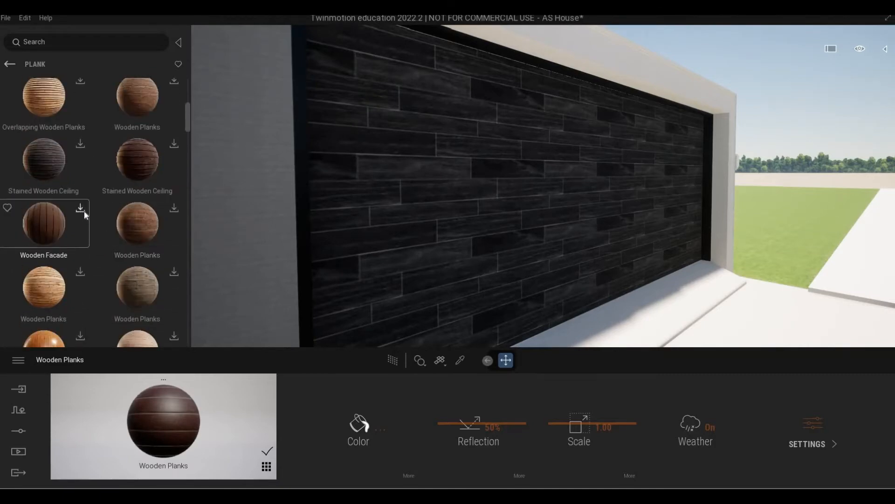
scroll(93, 215, up, 2)
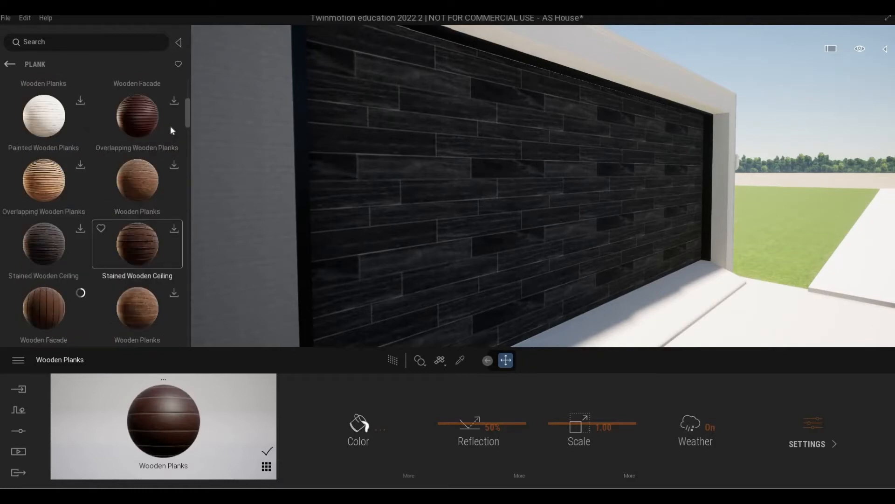
click(175, 102)
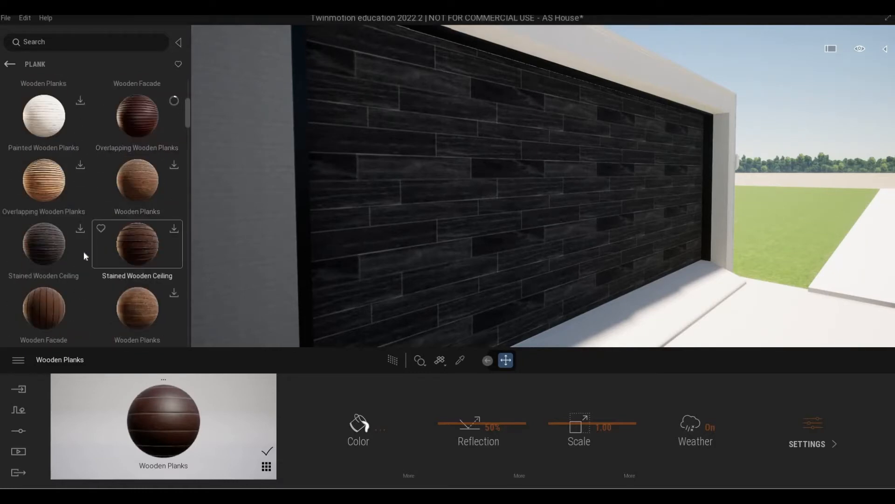
scroll(83, 250, up, 2)
scroll(83, 248, up, 1)
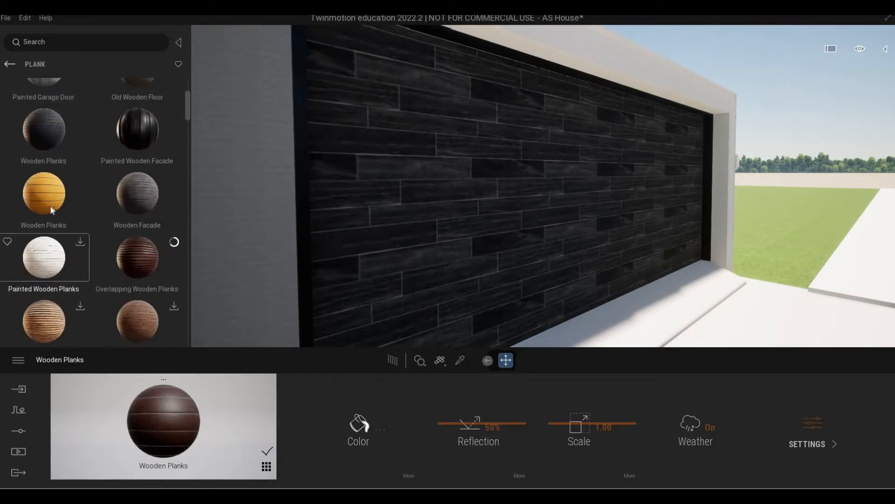
scroll(77, 204, up, 4)
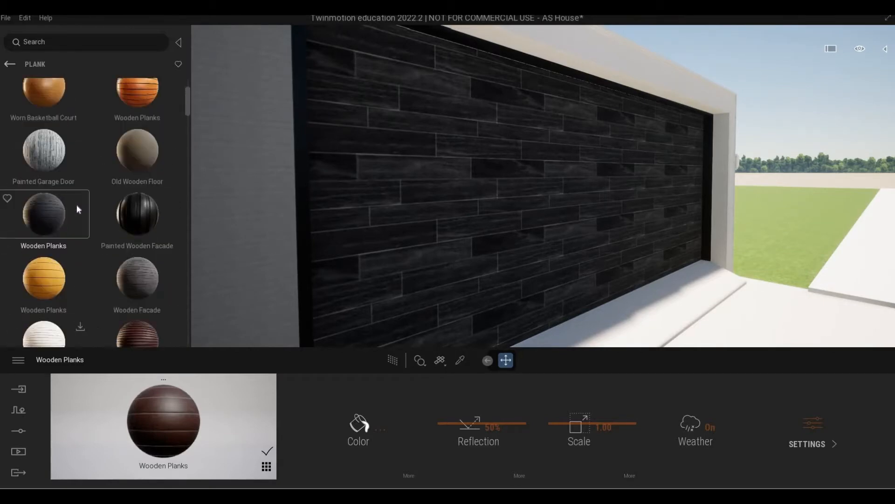
scroll(149, 178, up, 1)
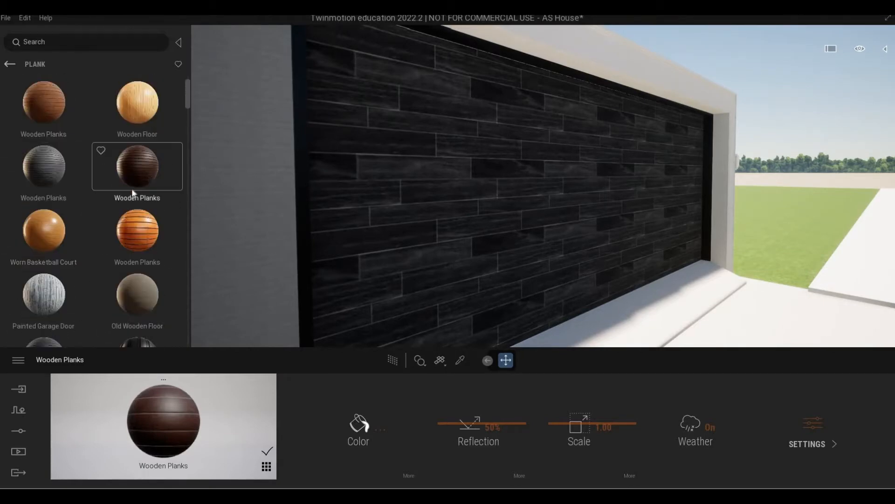
scroll(65, 196, down, 1)
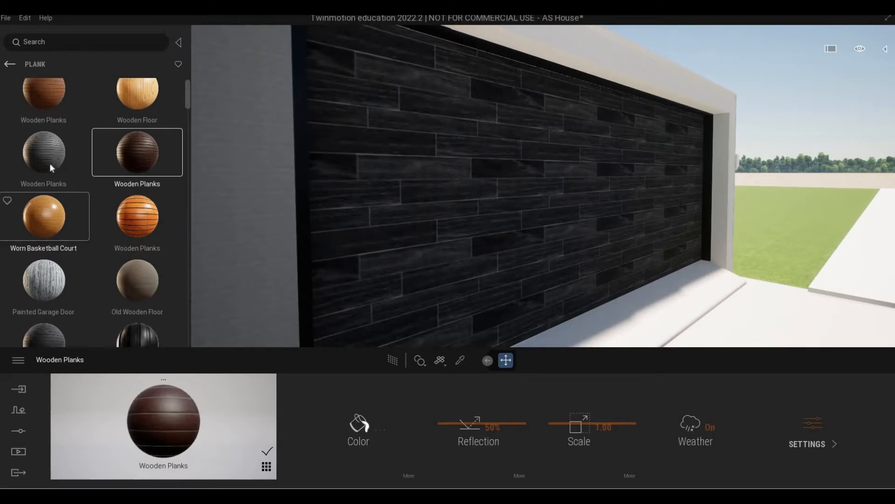
Apply the grey Wooden Planks to the garage door and raise its scale to 3.13
drag(340, 166, 340, 166)
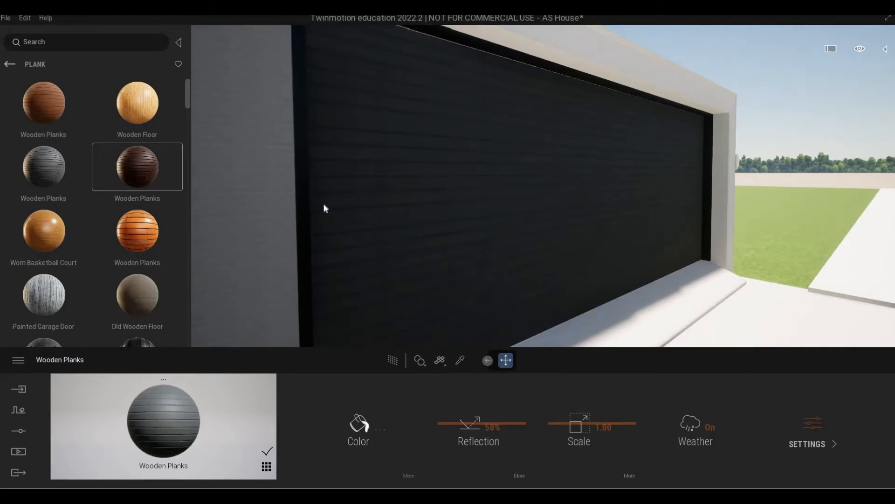
scroll(319, 203, up, 3)
scroll(319, 203, down, 5)
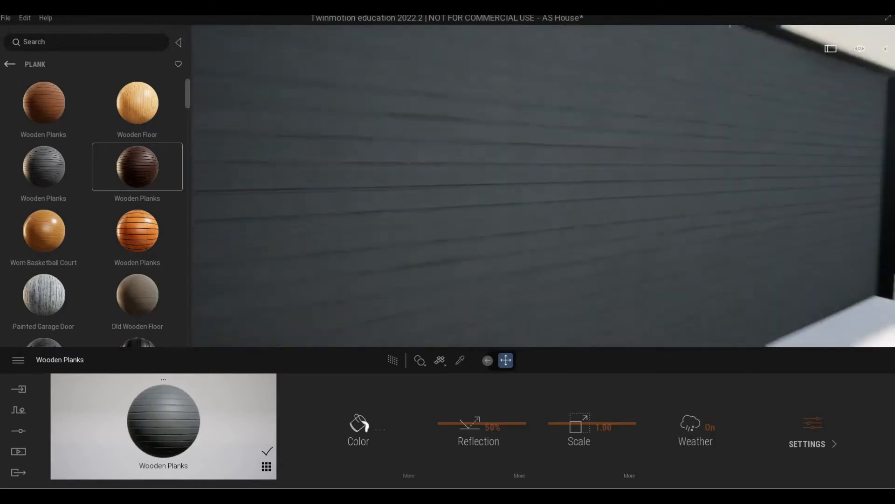
scroll(456, 285, up, 5)
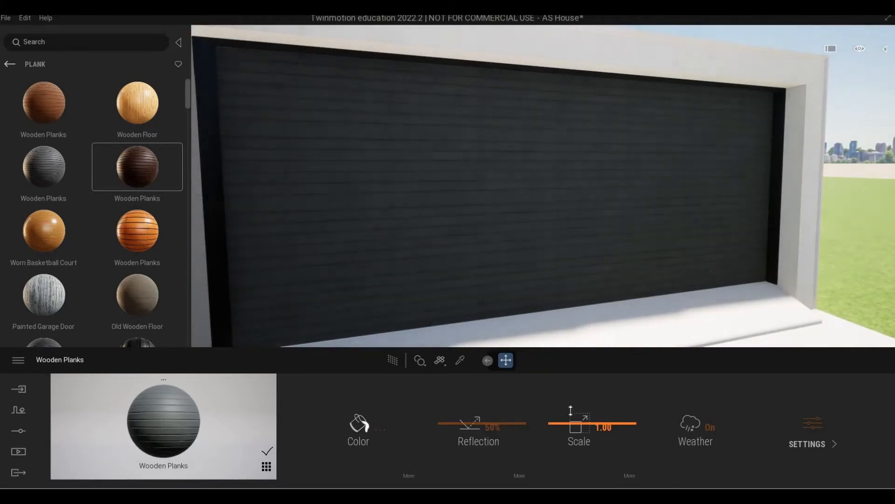
drag(570, 410, 554, 334)
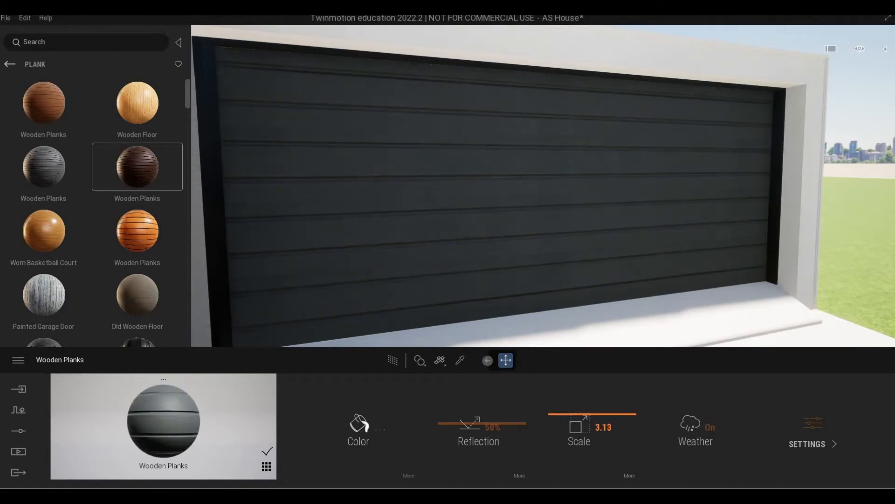
Fly around the garage and upper wood wall to review the broad planks
key(s)
key(a)
key(e)
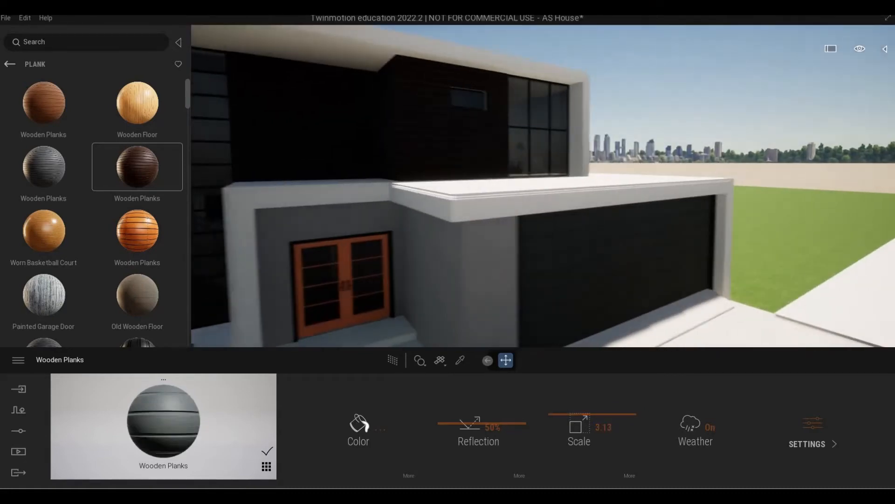
right_drag(561, 312, 509, 311)
key(w)
key(w)
key(e)
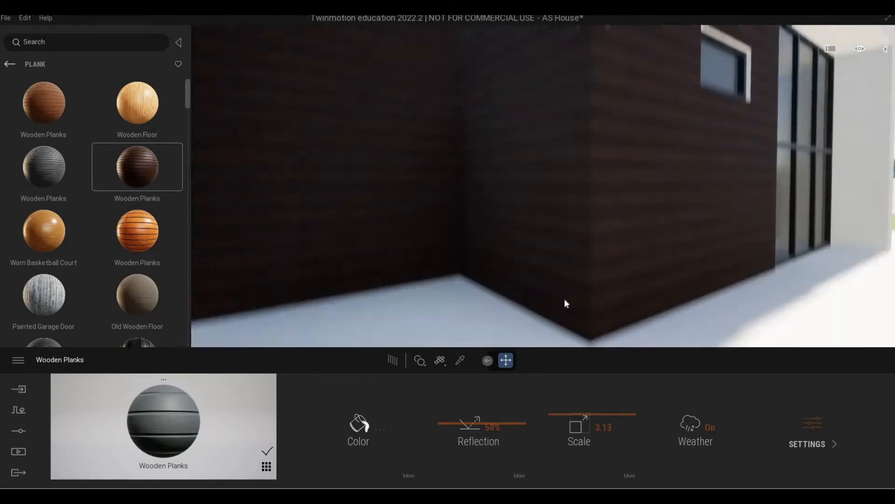
key(s)
key(d)
mouse_move(564, 299)
right_down()
mouse_move(528, 310)
mouse_move(566, 295)
right_up()
key(q)
key(a)
key(w)
Back the library out from the Wood materials to the Surface categories
key(q)
key(a)
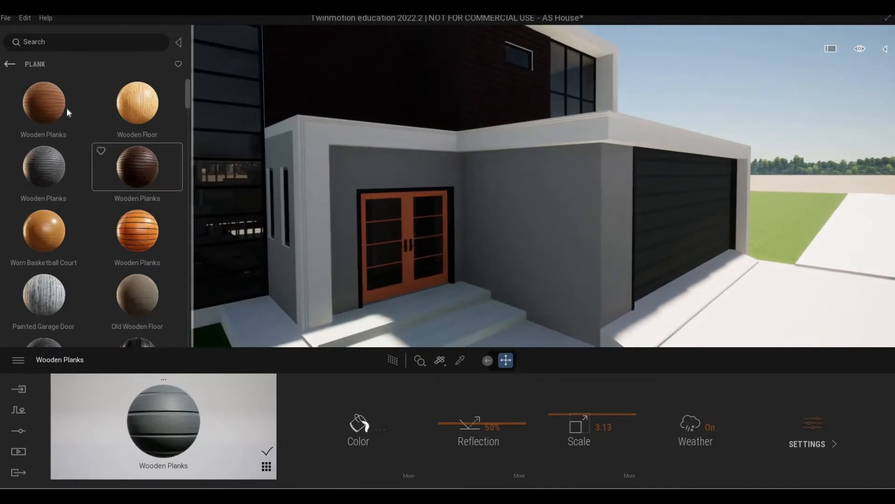
click(7, 66)
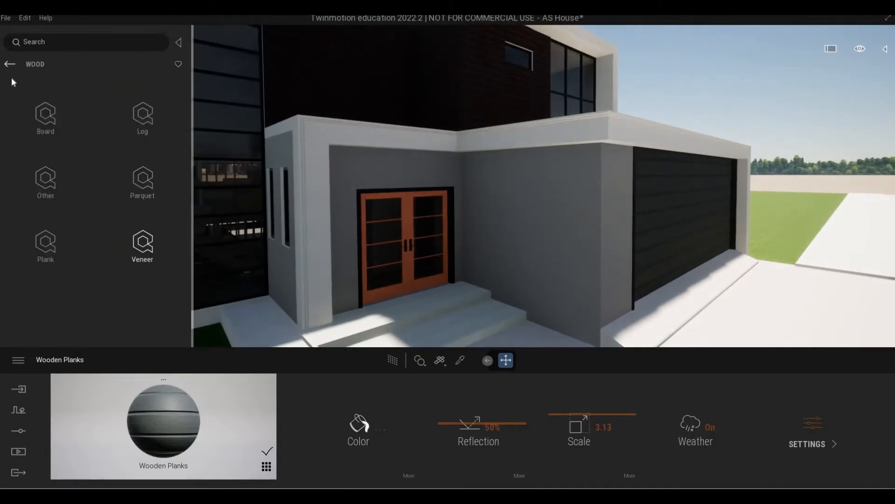
click(9, 65)
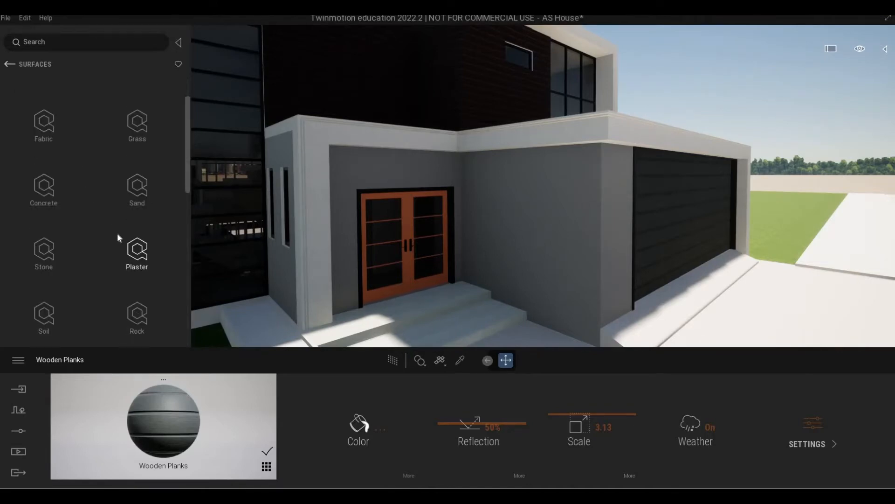
scroll(116, 233, down, 4)
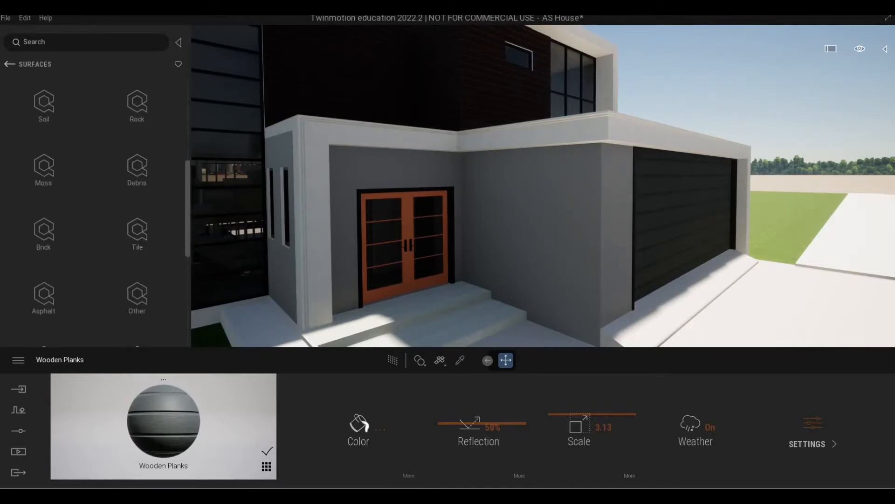
Fly the camera over to the glass stair tower
key(a)
right_drag(490, 261, 291, 273)
key(w)
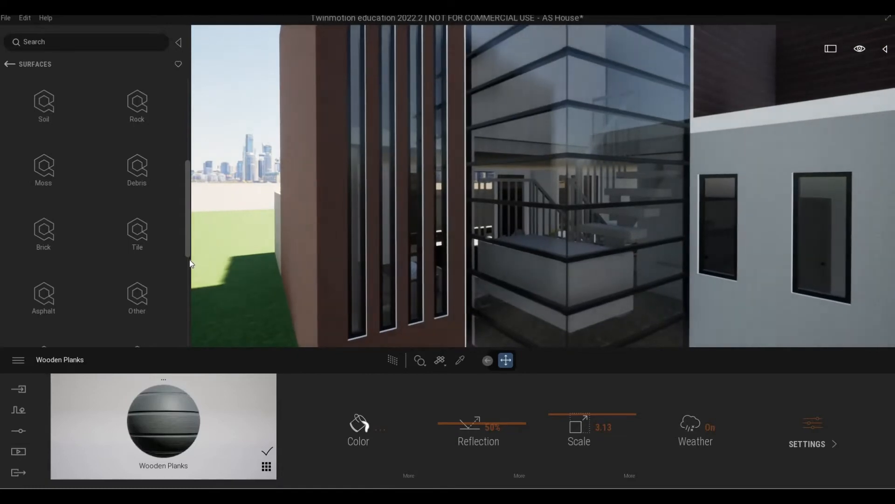
scroll(116, 240, down, 3)
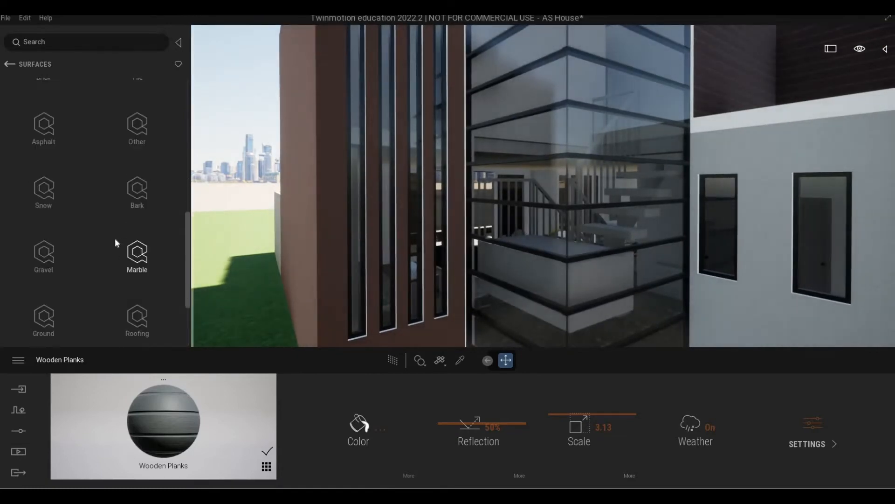
scroll(114, 238, down, 2)
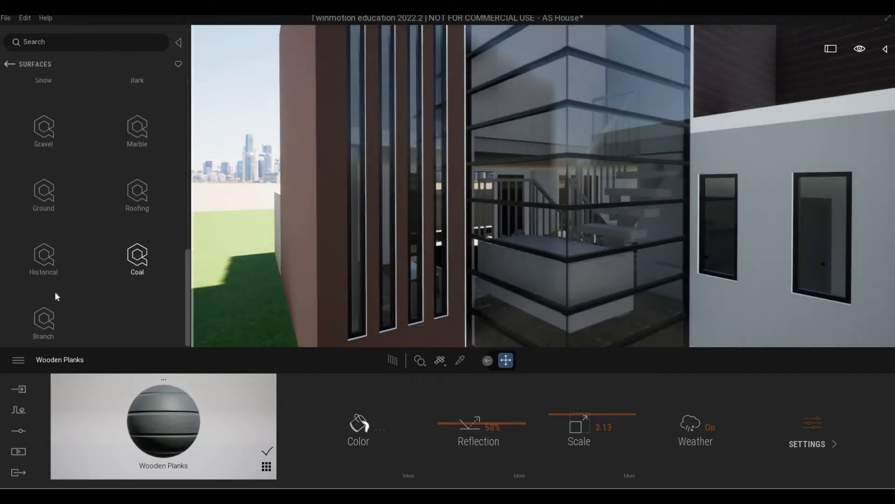
scroll(52, 264, up, 4)
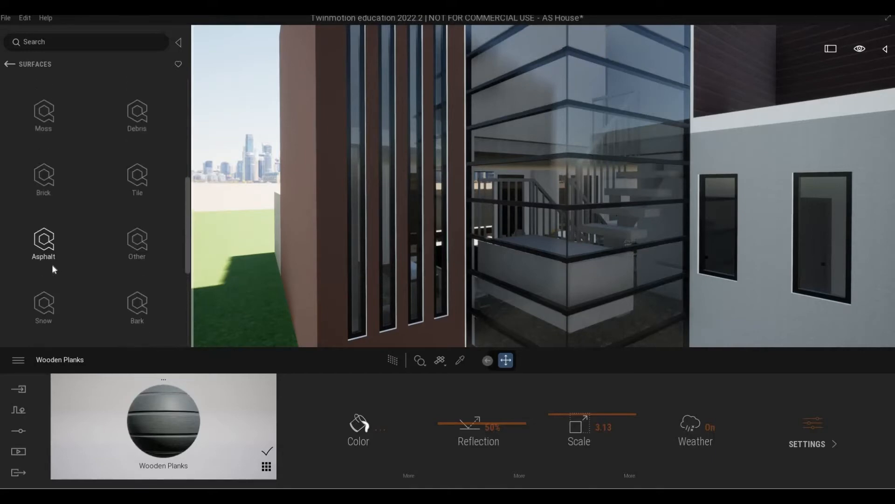
scroll(52, 264, up, 5)
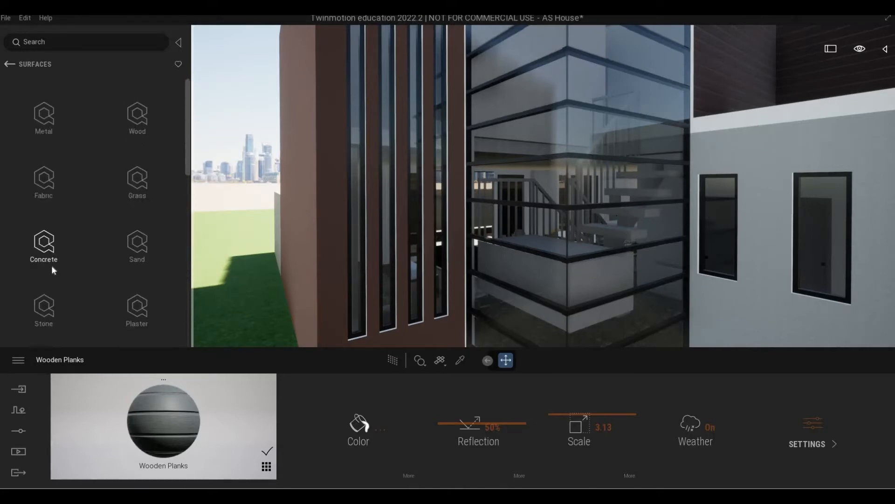
scroll(96, 280, down, 1)
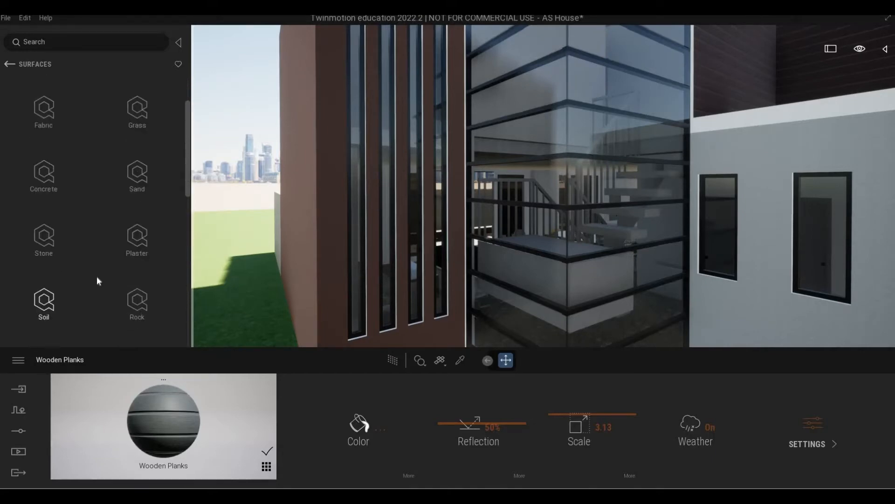
Open Stone > Granite and download the Granite Tiles Facade material
click(46, 237)
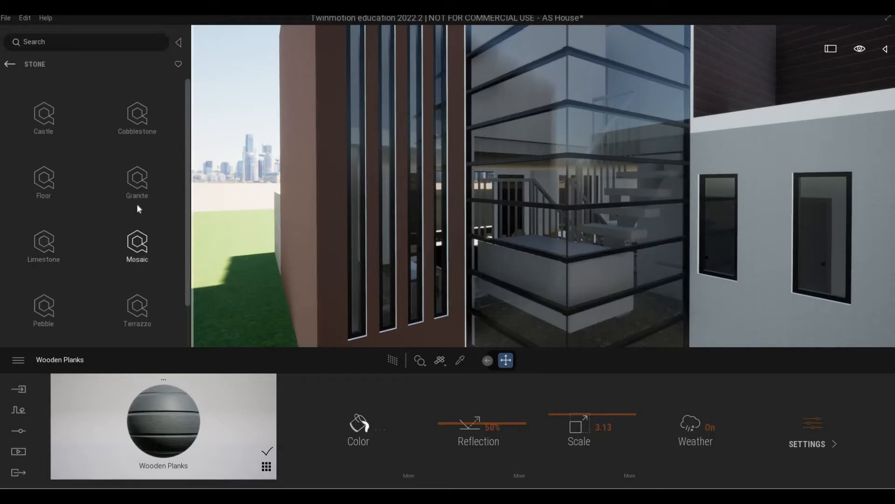
click(138, 192)
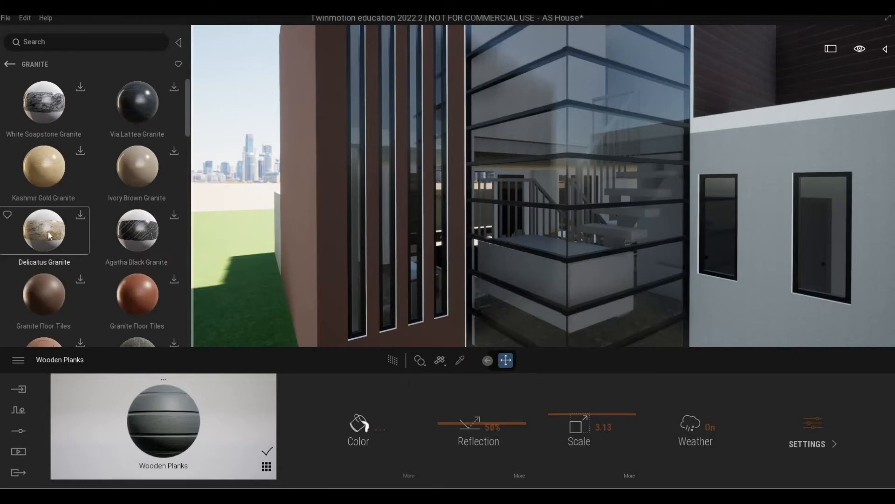
scroll(49, 239, down, 3)
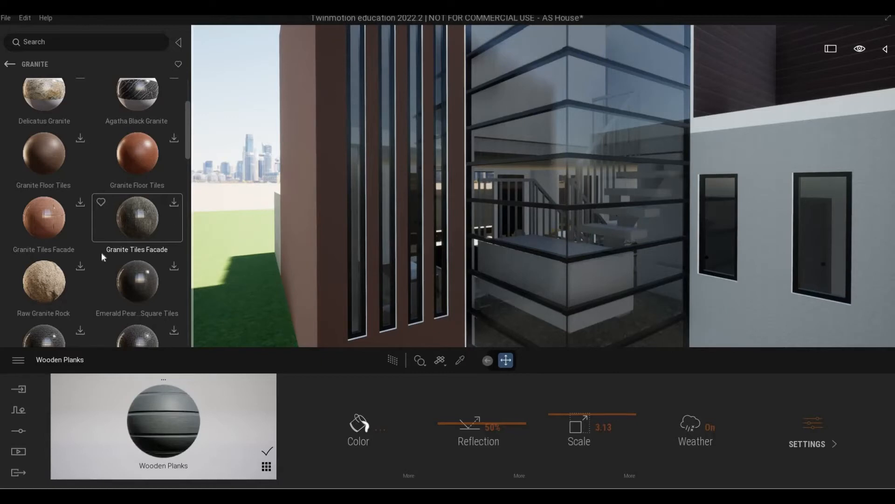
click(178, 203)
scroll(460, 242, down, 4)
Turn and move the camera back toward the brown wall by the entrance
right_drag(460, 243, 633, 230)
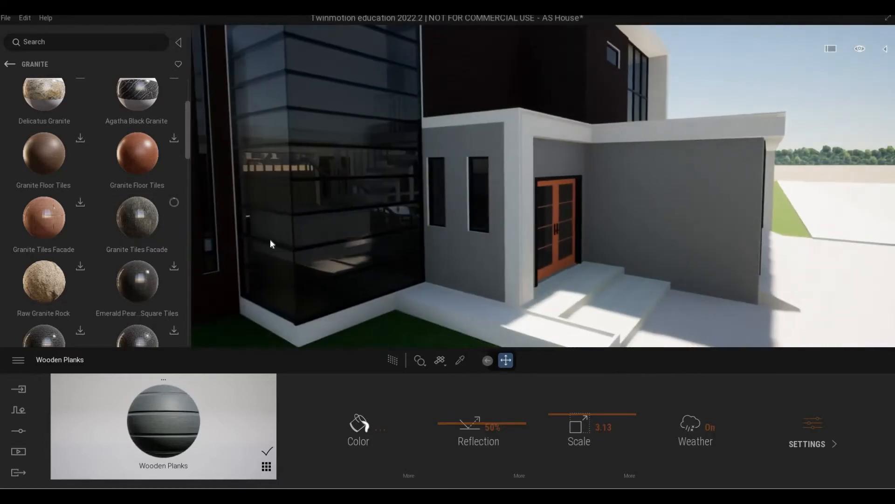
key(a)
key(w)
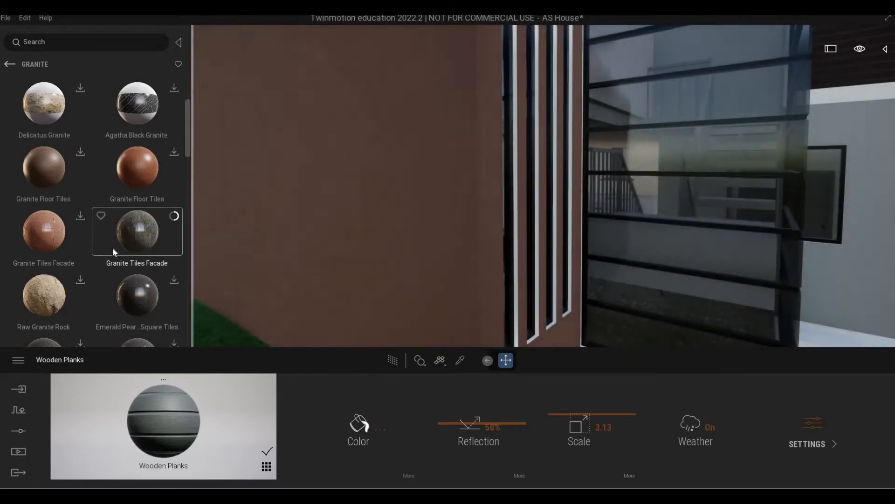
scroll(113, 247, down, 3)
scroll(113, 247, down, 1)
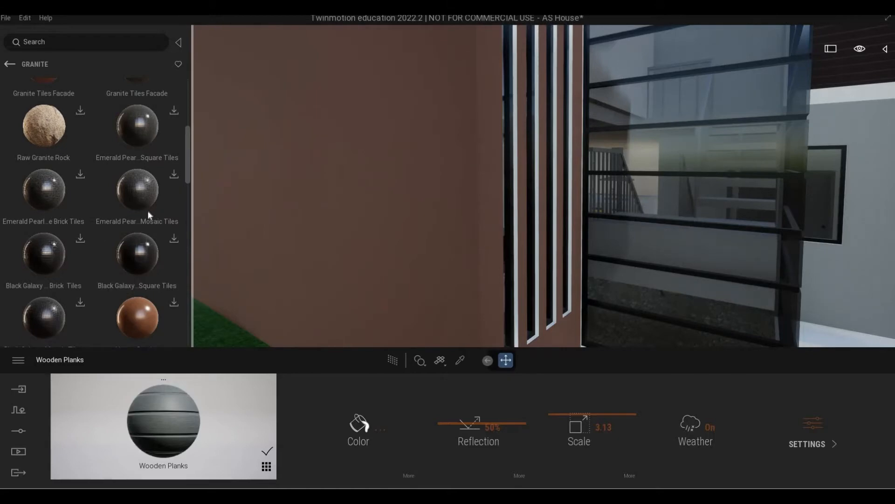
scroll(126, 179, up, 2)
Apply Granite Tiles Facade to the tall brown wall and fly along it to check
key(d)
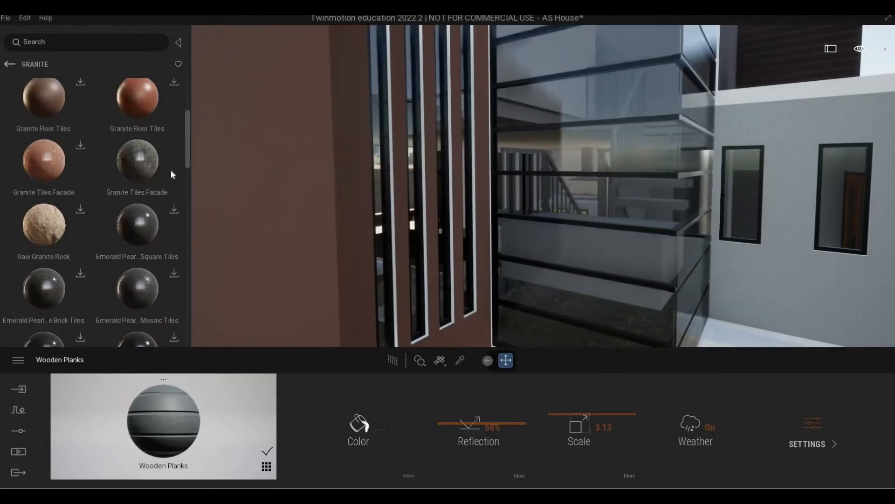
drag(150, 165, 384, 195)
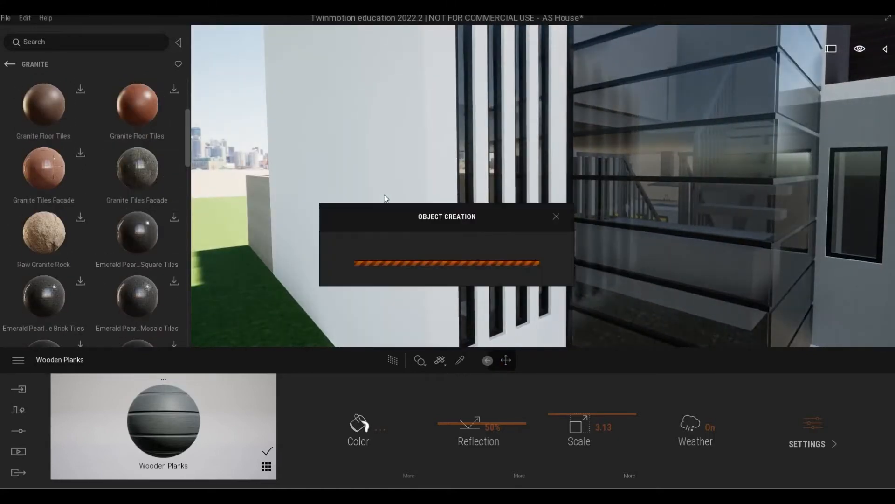
key(d)
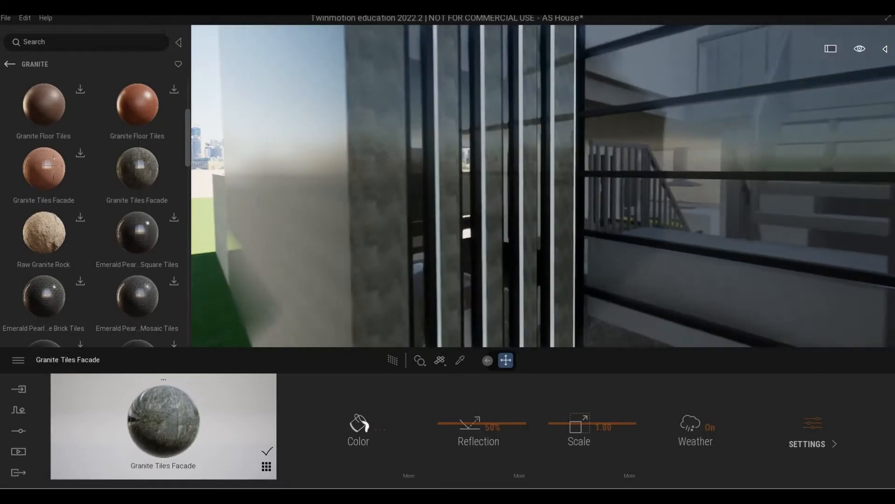
key(w)
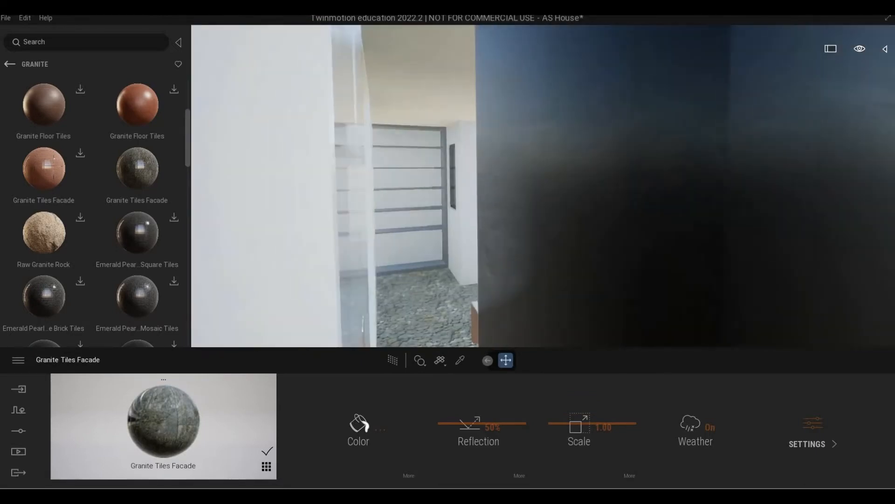
key(s)
key(d)
key(s)
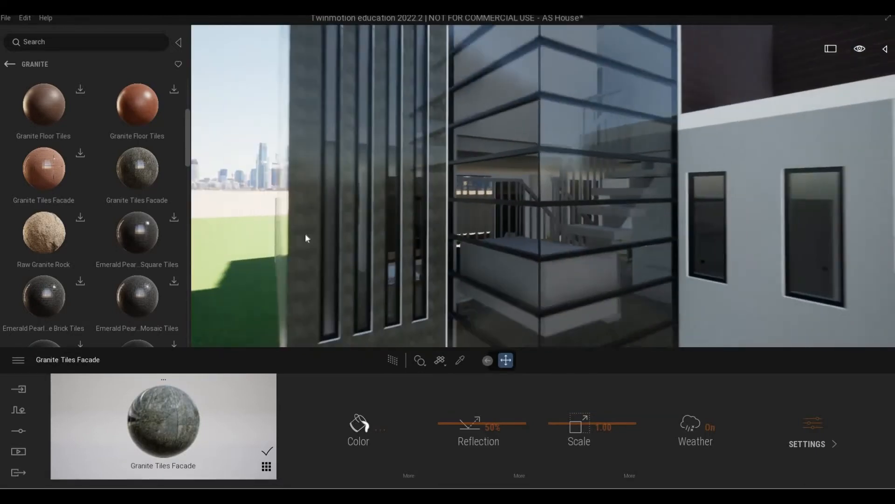
Return the library from Granite to the Stone categories
scroll(29, 108, up, 1)
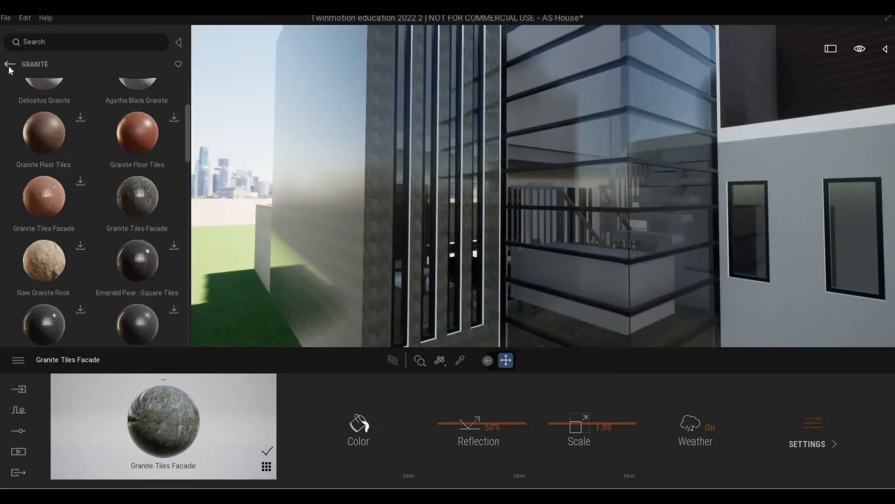
click(10, 64)
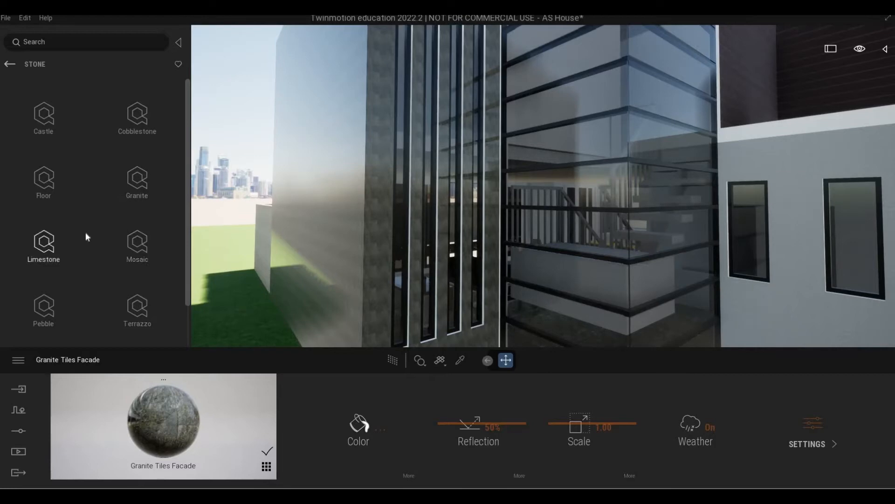
scroll(89, 250, down, 1)
scroll(90, 252, down, 1)
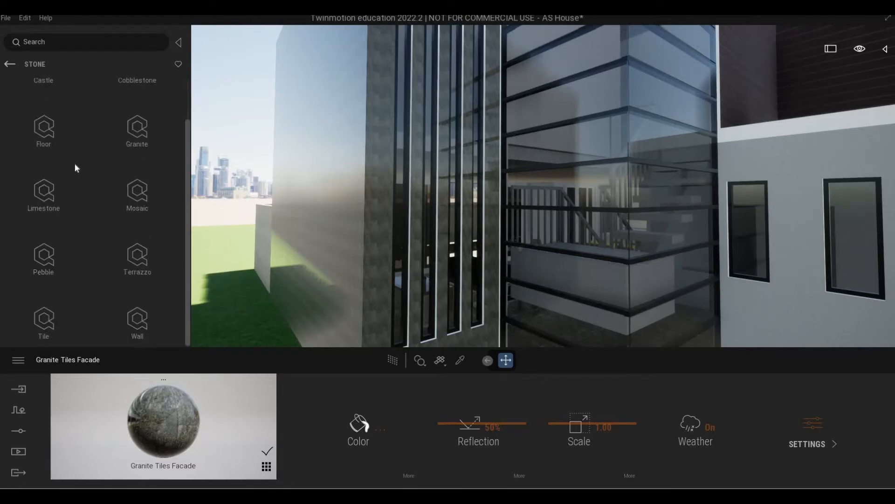
scroll(98, 182, up, 1)
scroll(98, 182, up, 1)
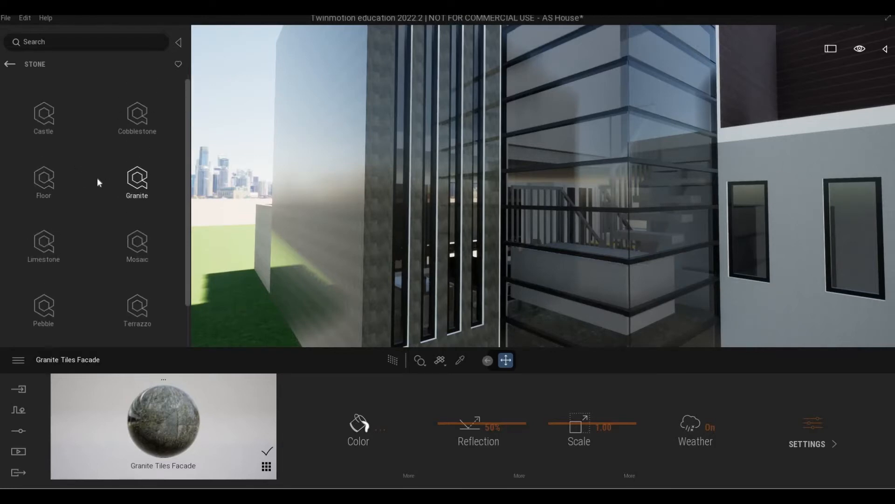
Download the checkered Cobblestone and Decorative Round Pavers materials from Stone > Cobblestone
click(144, 124)
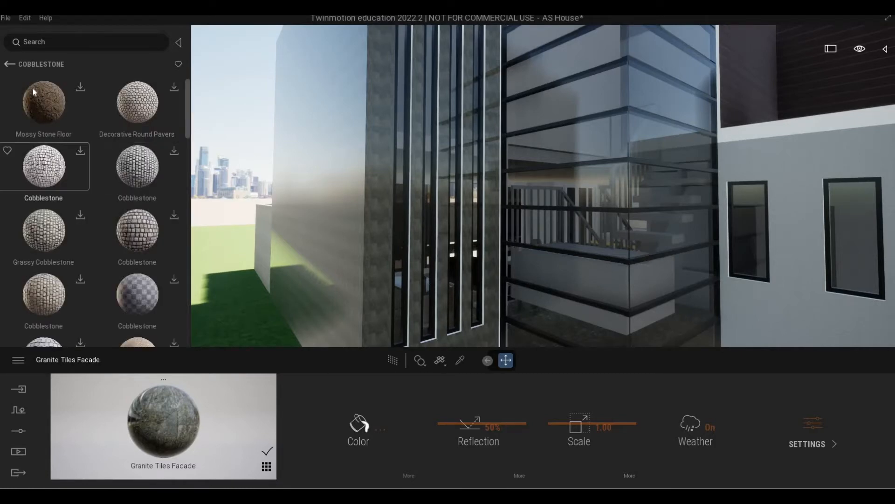
click(10, 65)
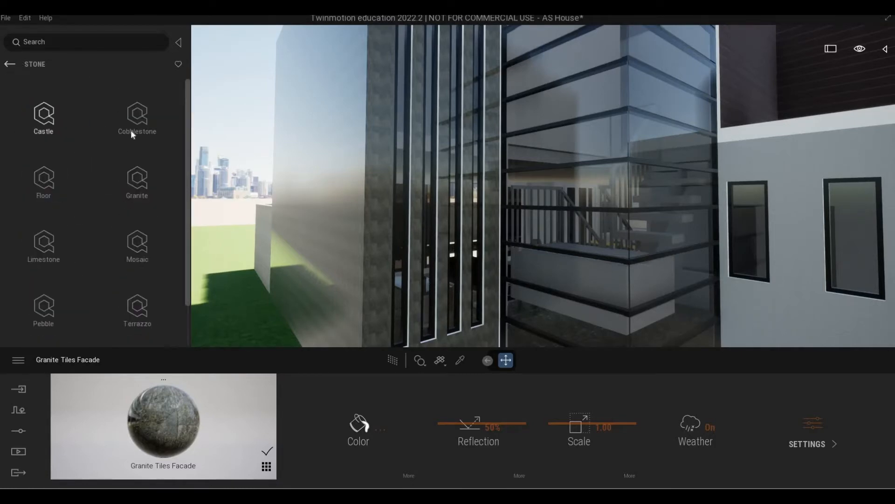
click(130, 132)
key(d)
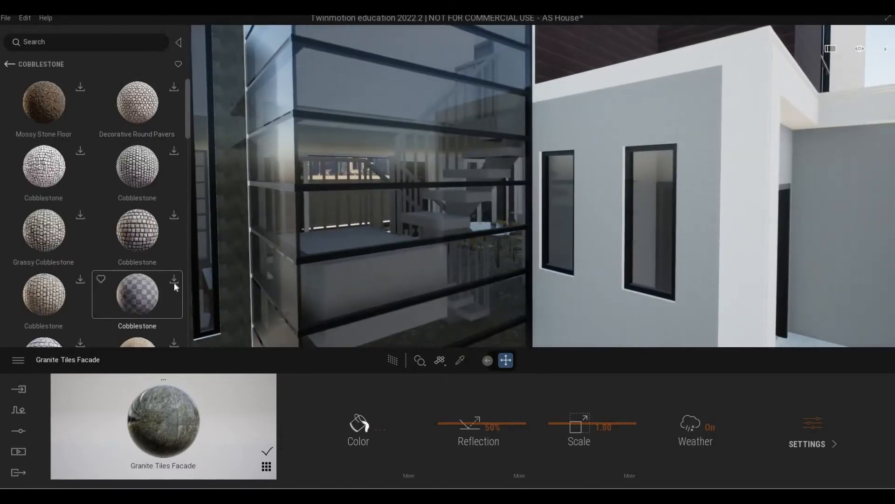
click(173, 282)
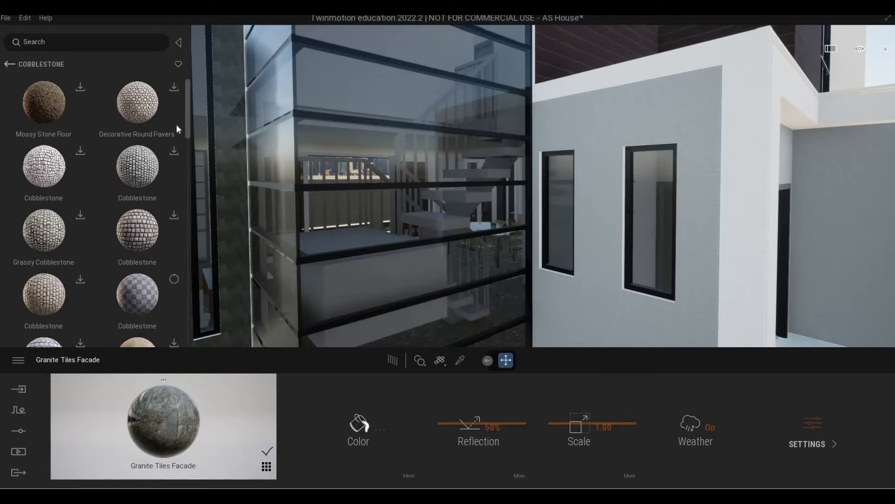
click(176, 87)
Go back to the Stone categories, open Mosaic and download Small Tiles
scroll(144, 223, down, 1)
scroll(143, 220, up, 2)
scroll(143, 221, down, 4)
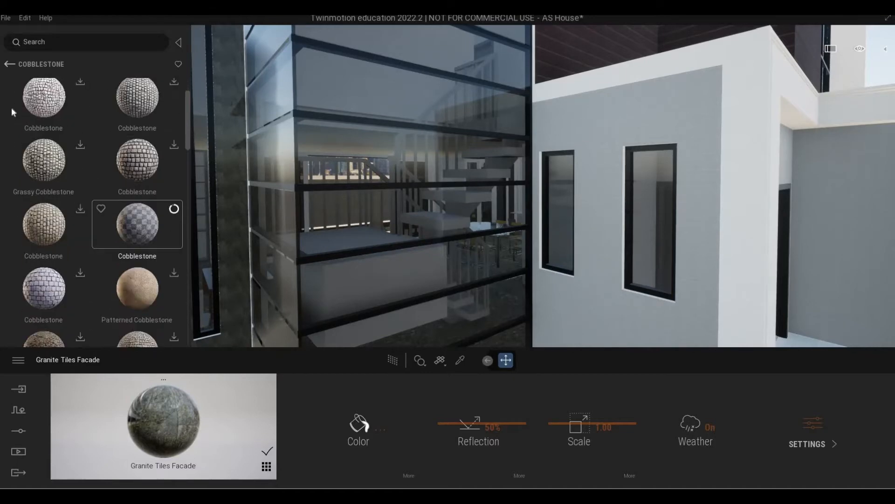
scroll(11, 108, up, 3)
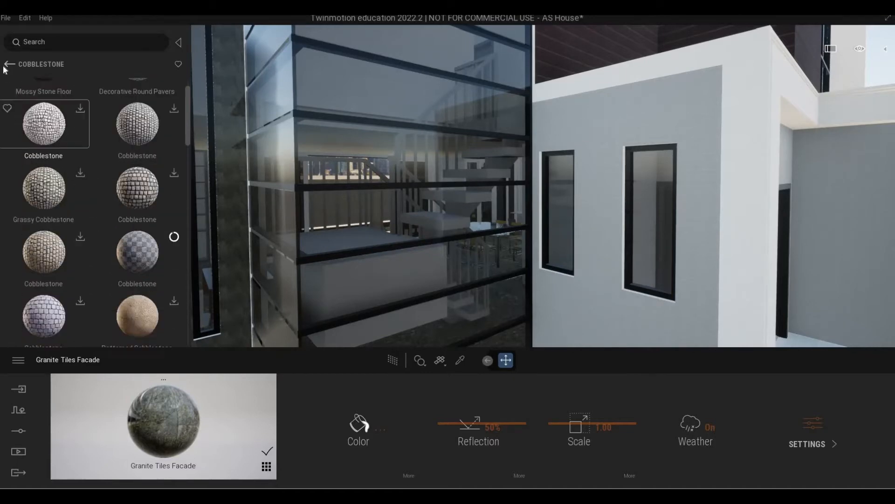
right_click(162, 199)
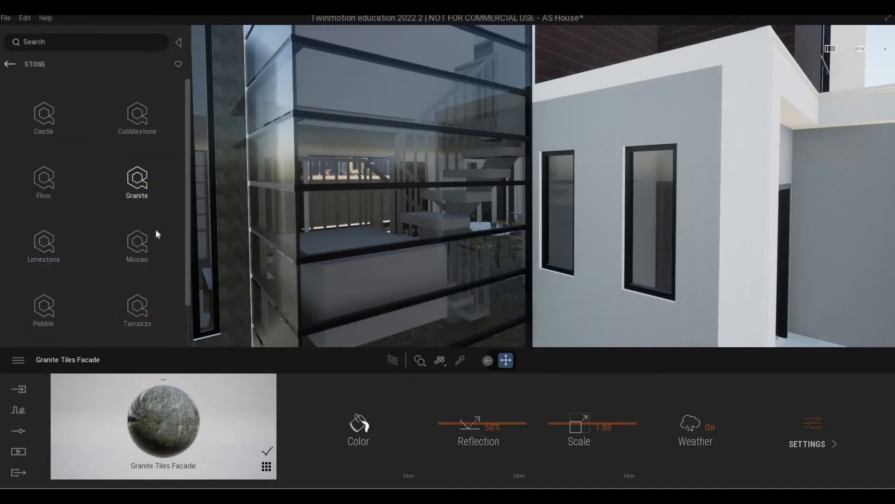
click(139, 249)
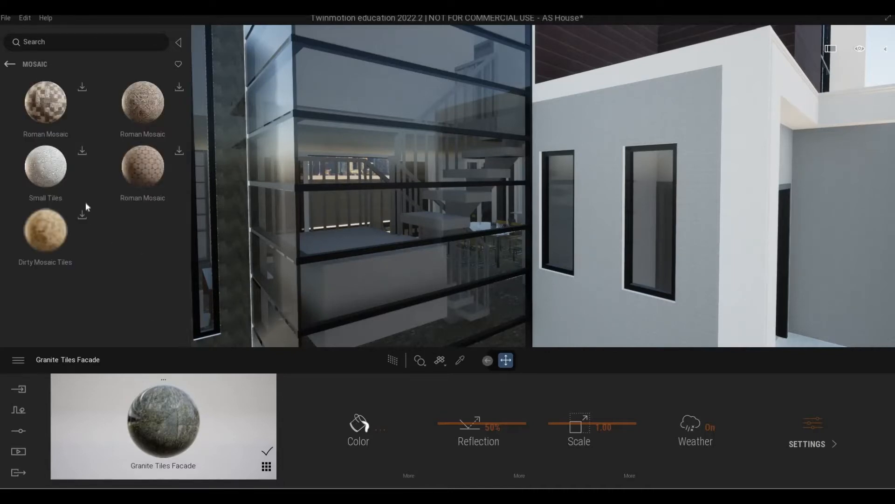
click(82, 152)
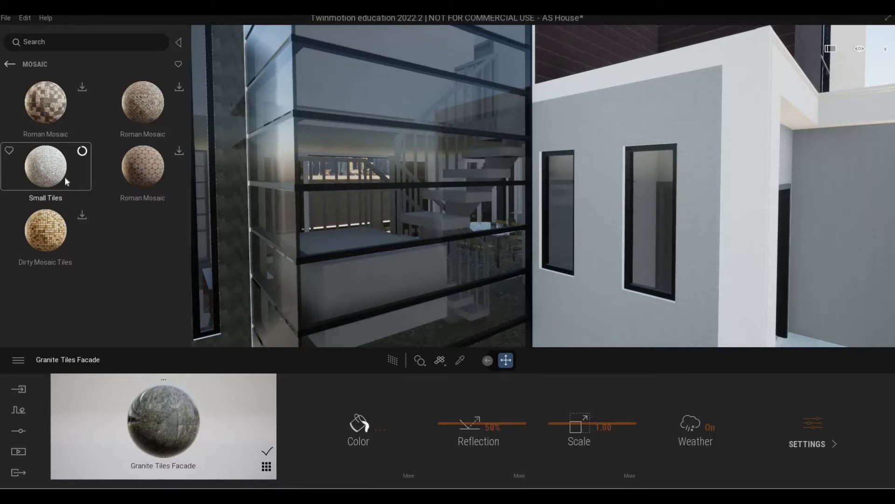
Apply the Small Tiles material to the tall granite wall beside the slatted windows
key(a)
key(d)
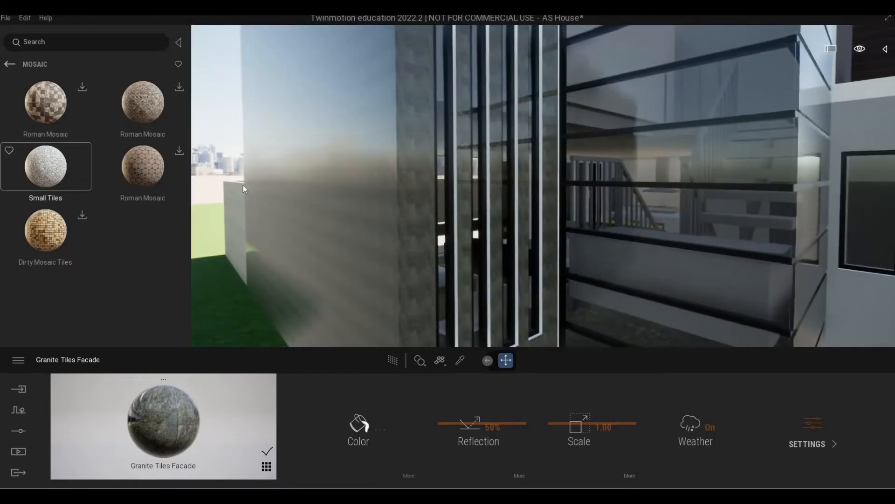
drag(45, 166, 316, 188)
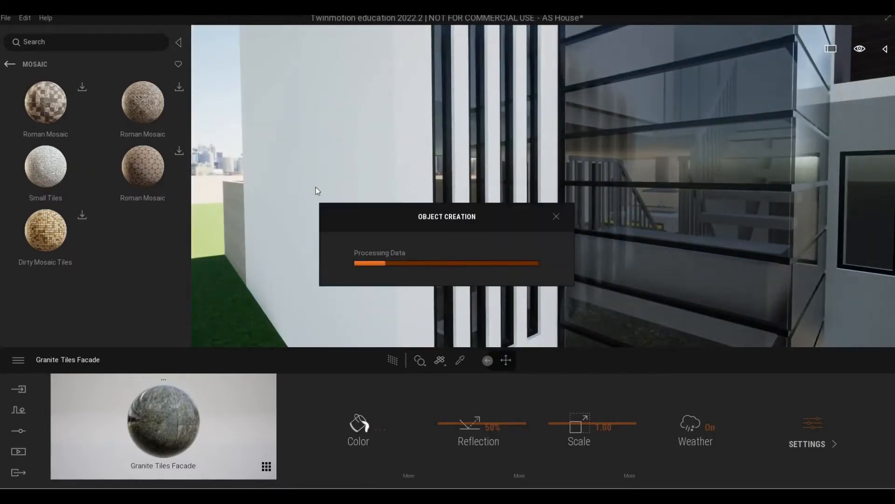
key(w)
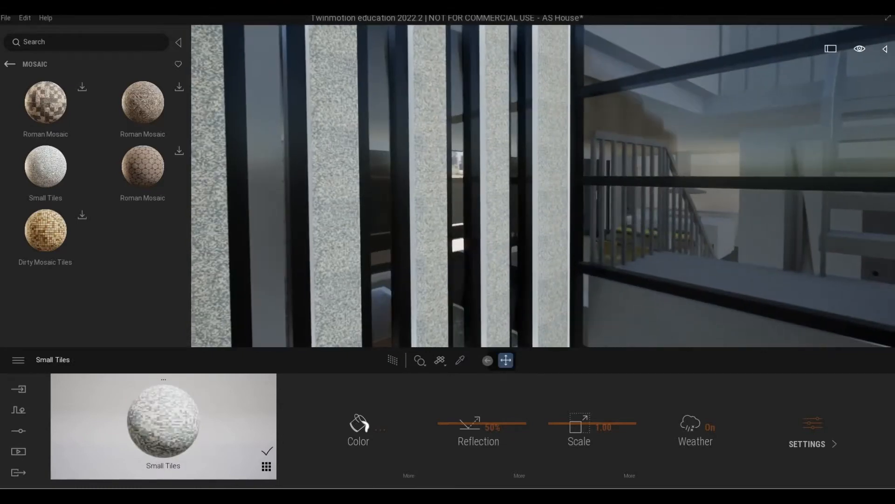
key(s)
right_drag(290, 244, 261, 244)
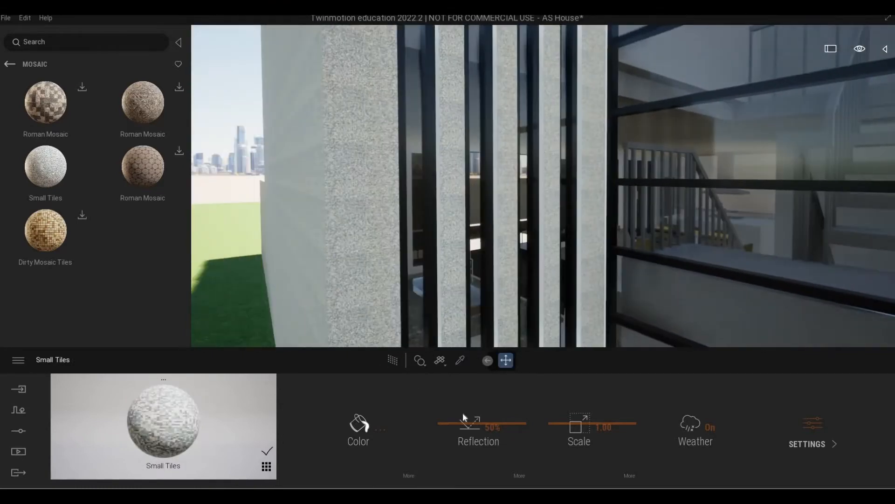
Set the tiles' reflection to 55% and scale to 2.15, then return to Stone
drag(474, 424, 478, 424)
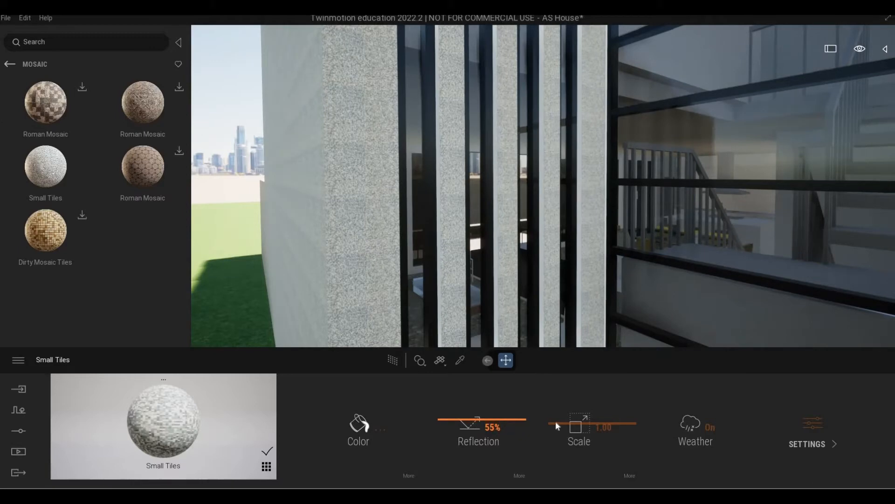
drag(558, 426, 574, 425)
scroll(229, 160, down, 5)
right_drag(228, 160, 261, 160)
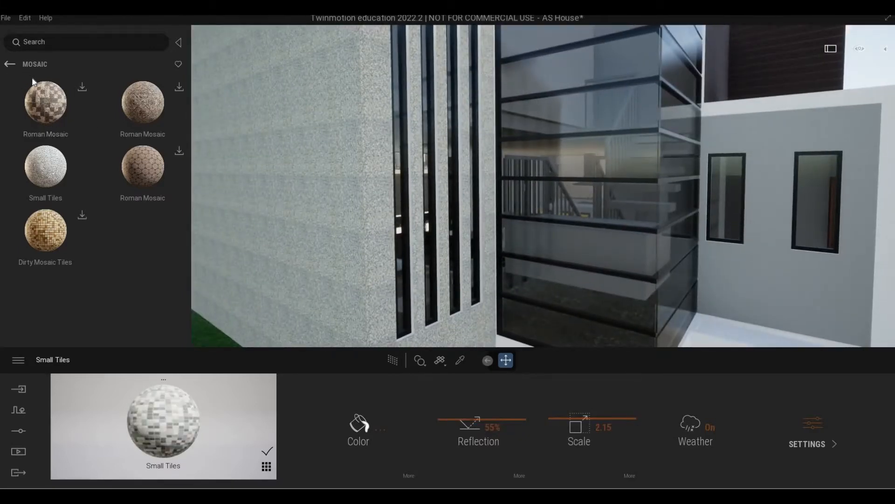
click(11, 65)
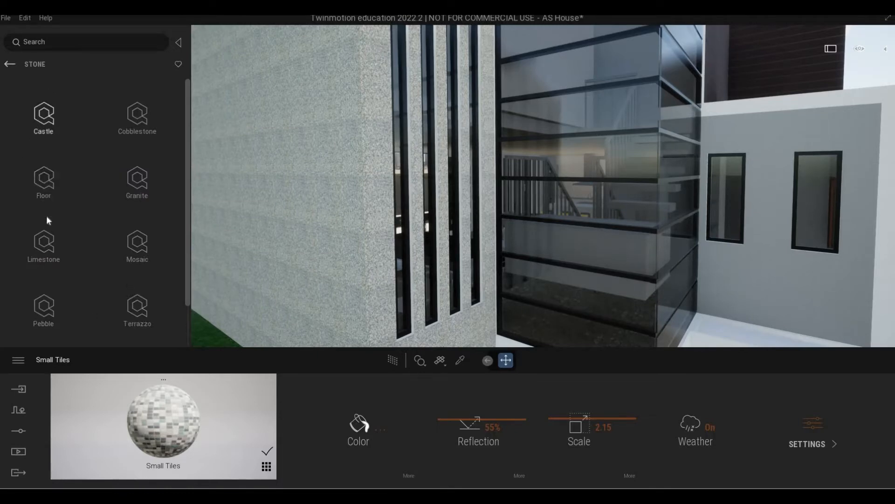
Replace the wall's Small Tiles with the grey Stucco Facade from Plaster > Painted
click(44, 242)
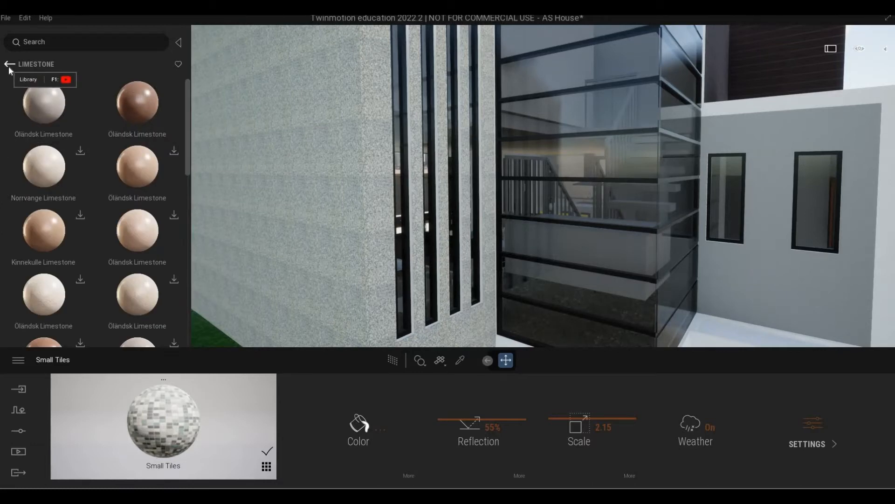
click(9, 70)
click(9, 70)
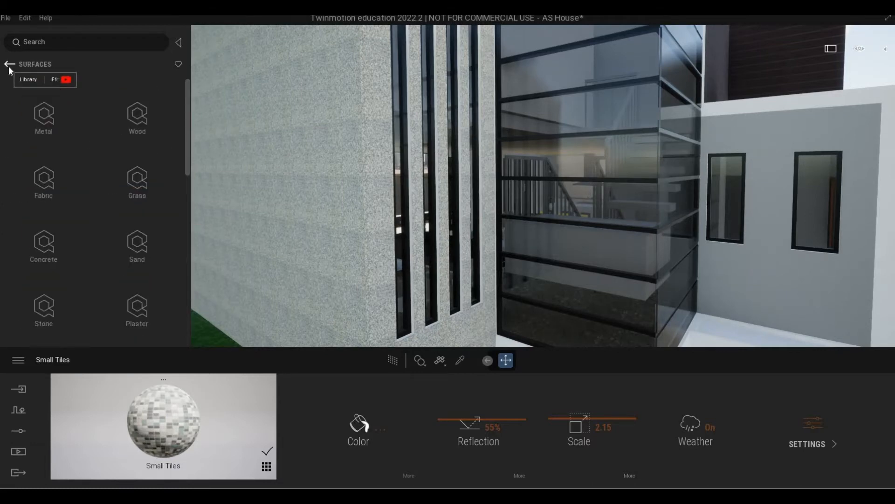
scroll(142, 229, down, 3)
click(142, 230)
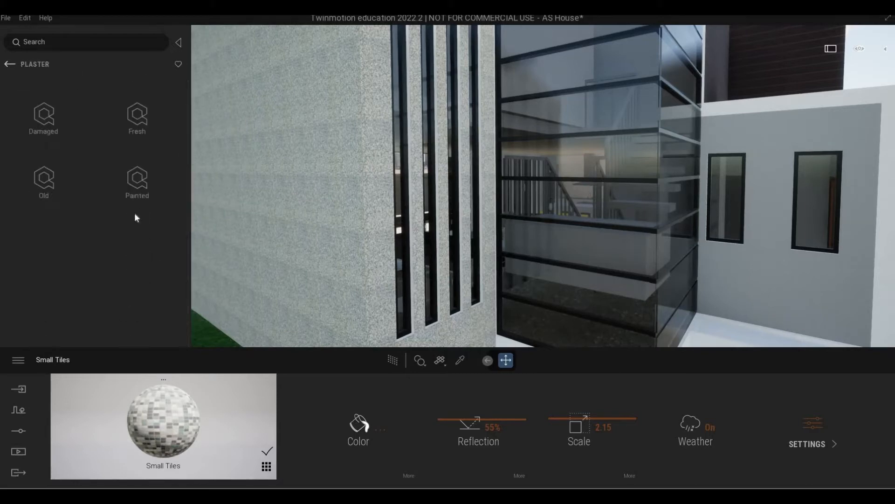
click(118, 187)
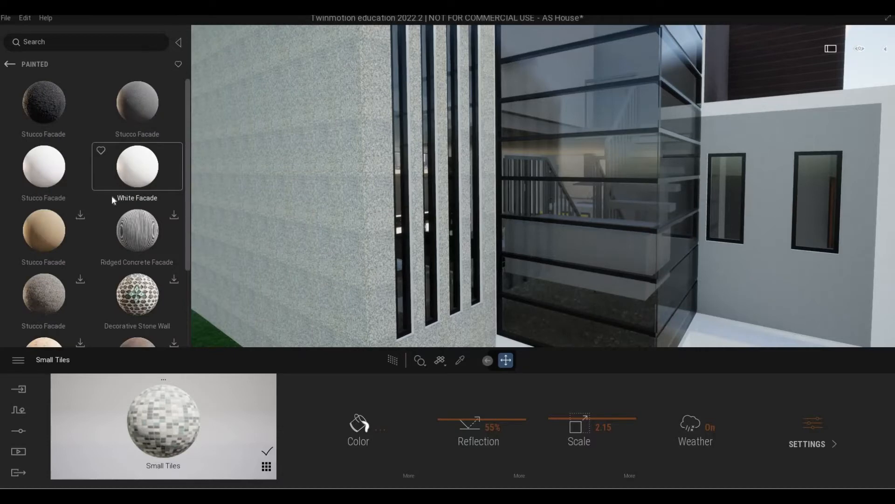
scroll(110, 202, down, 1)
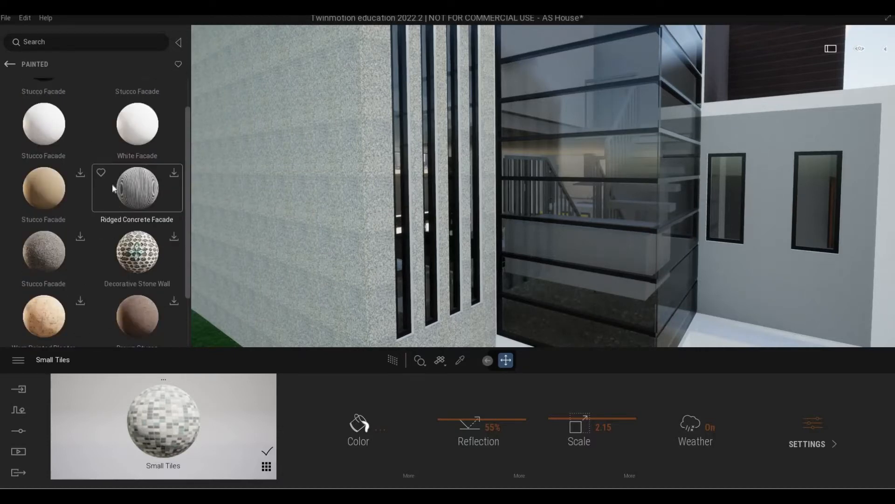
scroll(133, 117, up, 1)
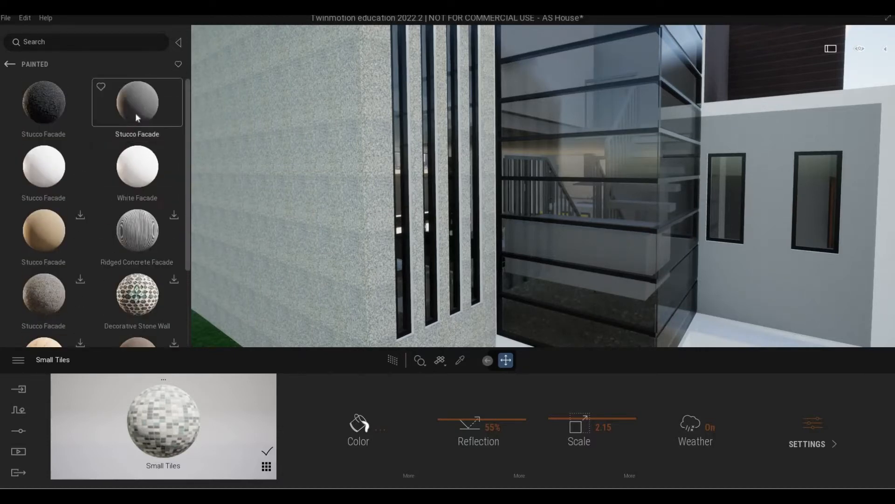
drag(273, 187, 306, 196)
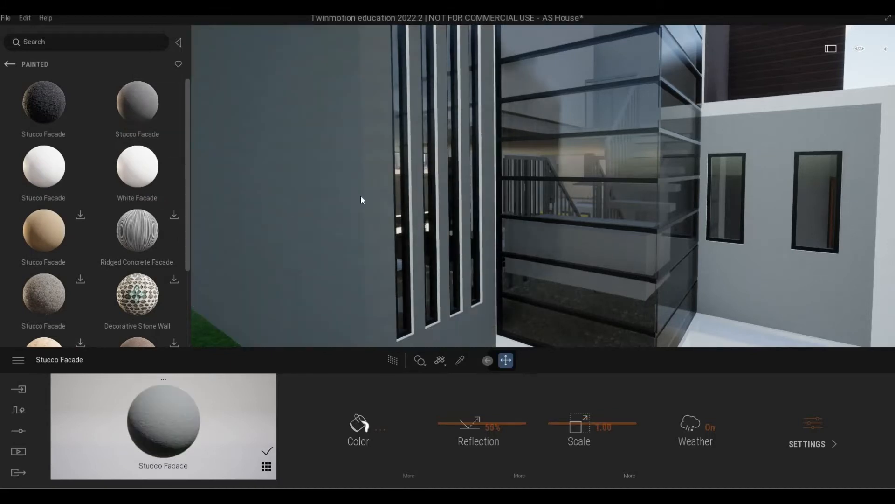
Set the Stucco Facade texture scale to 4.65
key(w)
right_drag(306, 195, 233, 206)
key(s)
key(w)
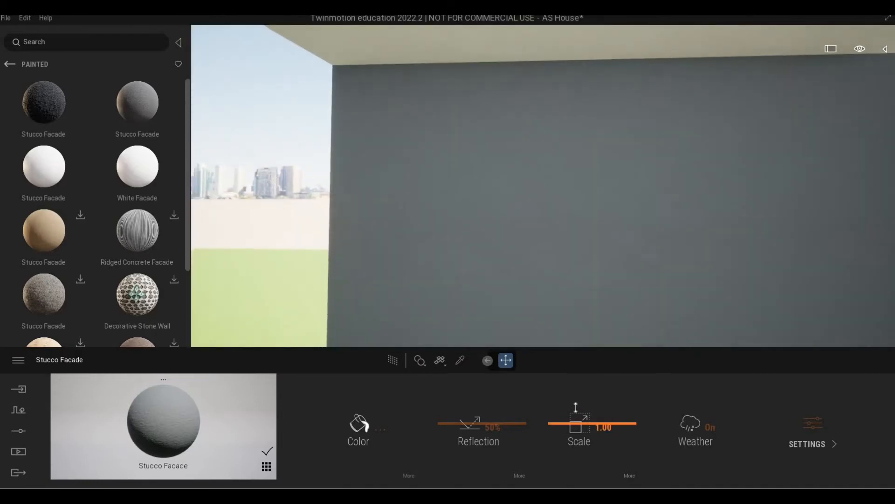
click(576, 407)
key(s)
right_drag(560, 289, 537, 301)
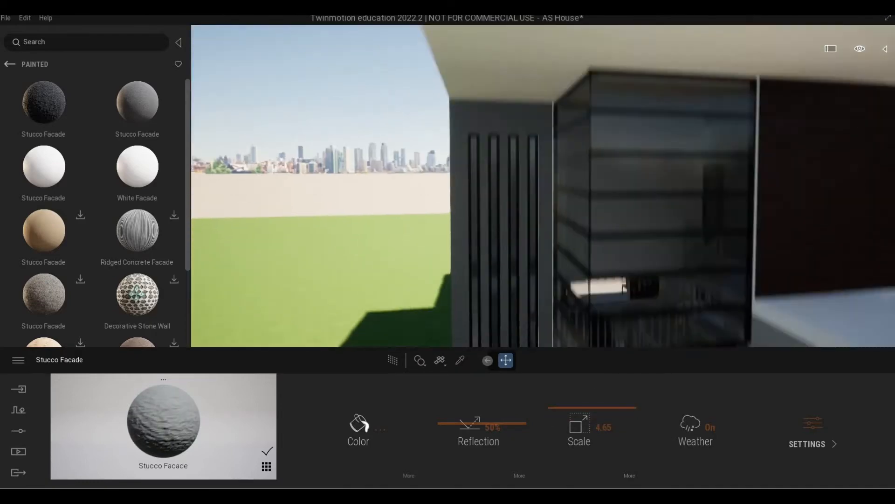
right_drag(536, 226, 554, 237)
key(q)
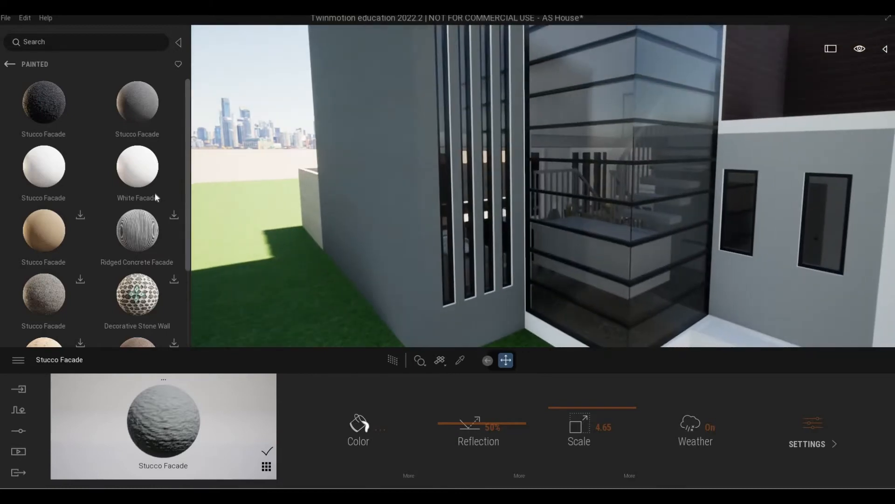
scroll(139, 208, down, 3)
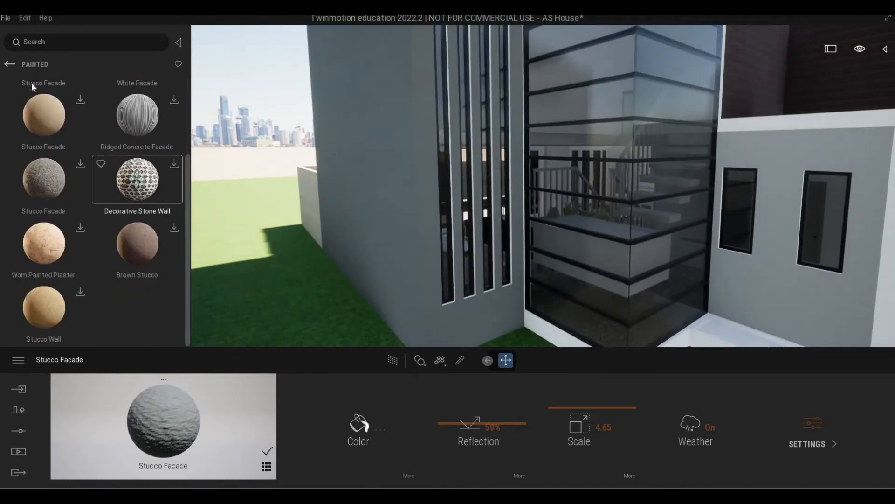
Return the library to the Surfaces categories and save the Twinmotion project
click(15, 68)
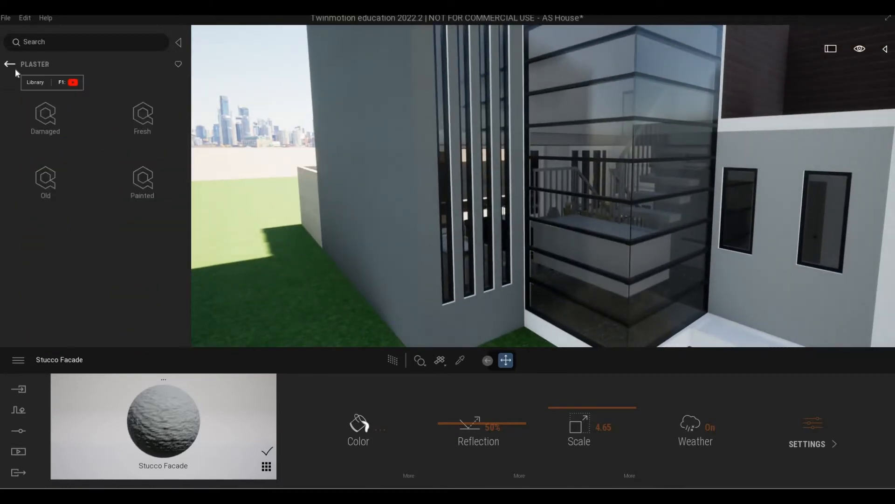
click(15, 68)
key(w)
right_drag(401, 284, 555, 208)
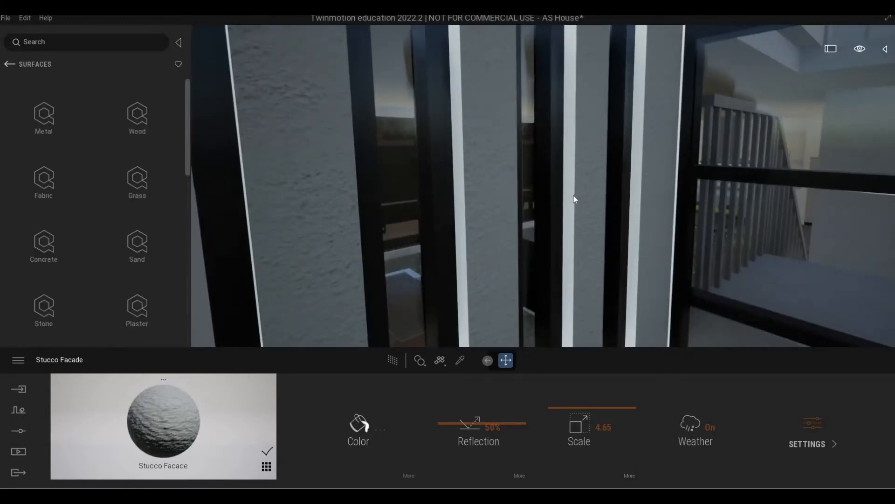
scroll(575, 196, down, 3)
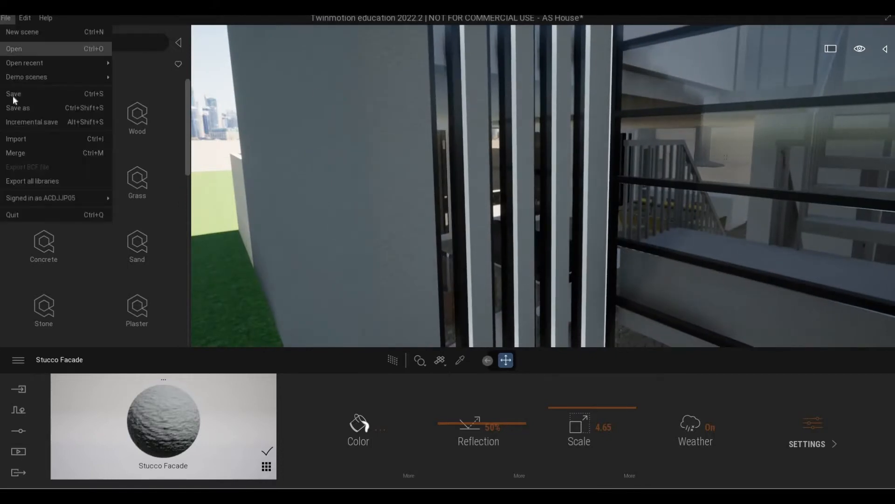
click(12, 95)
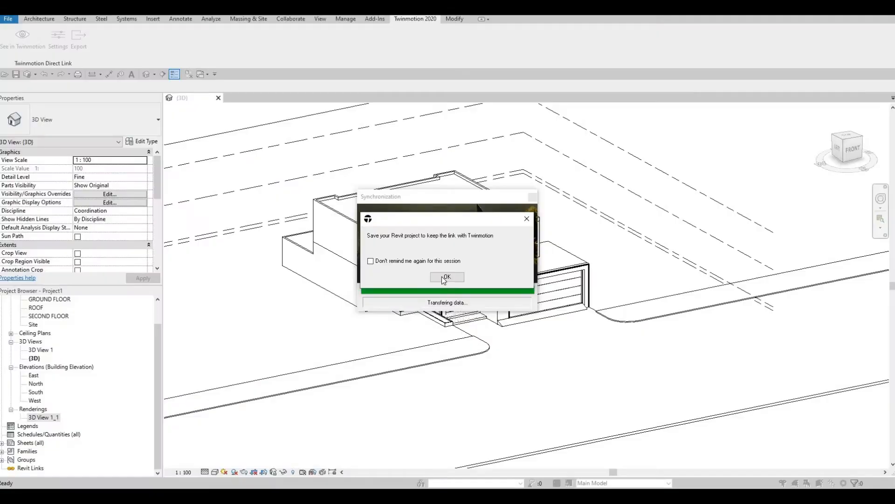
Dismiss the save reminder in Revit and zoom in on the staircase corner
click(447, 277)
scroll(371, 315, up, 5)
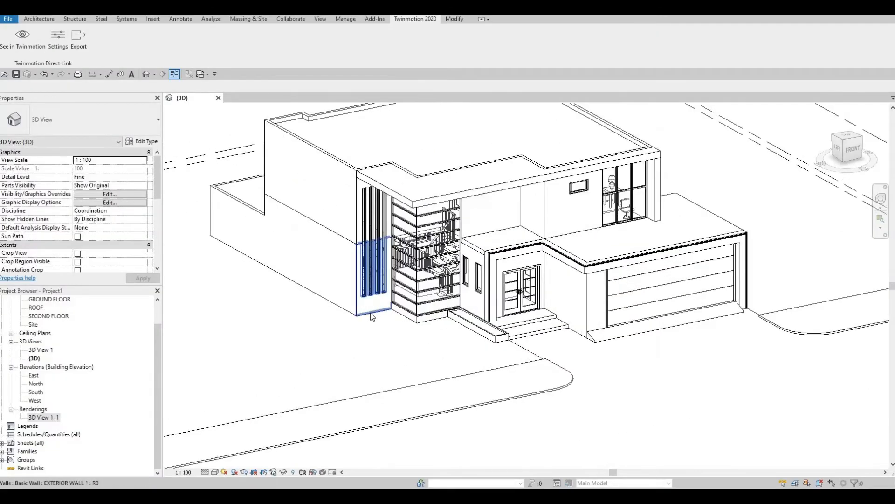
middle_drag(411, 320, 355, 405)
scroll(433, 326, up, 3)
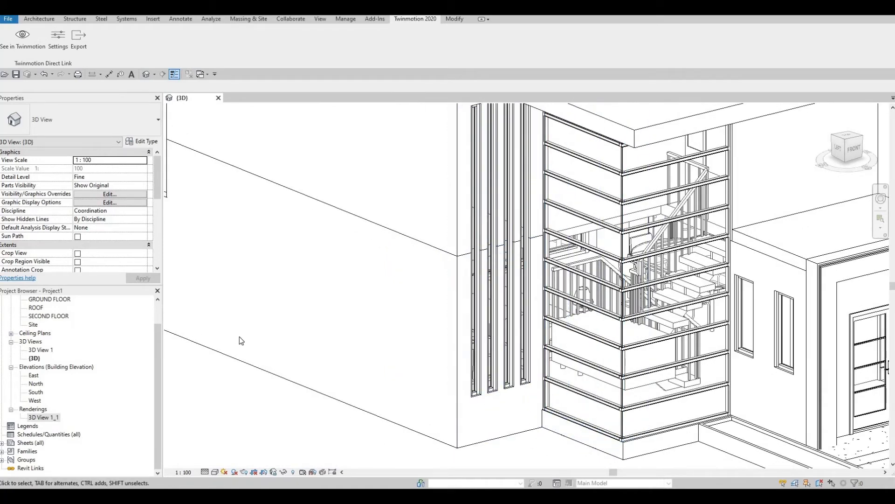
Switch the 3D view's visual style to Realistic
click(216, 472)
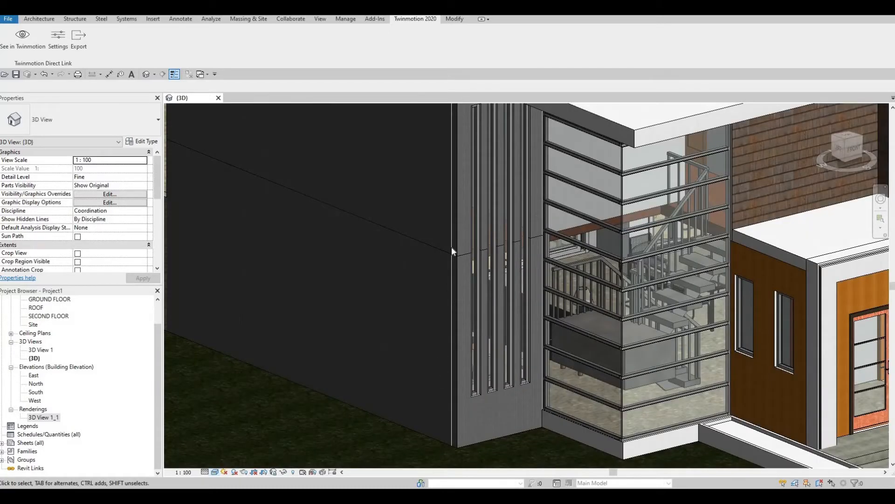
scroll(449, 169, up, 6)
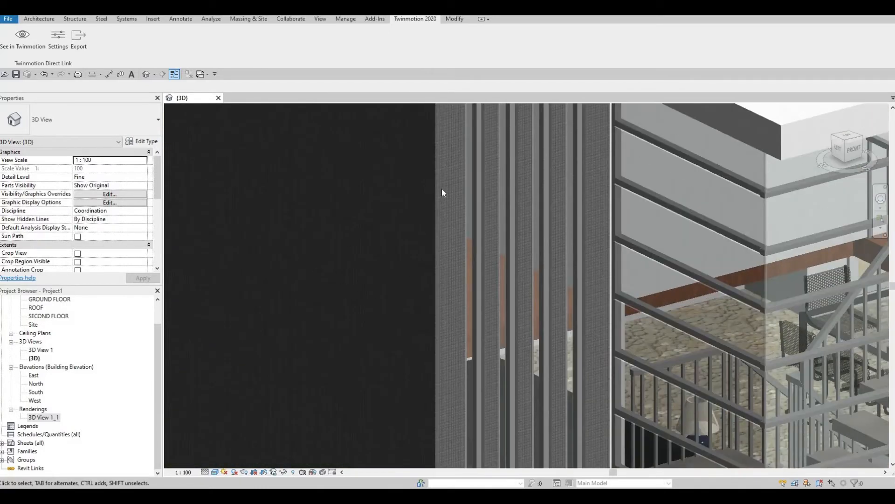
scroll(442, 192, up, 5)
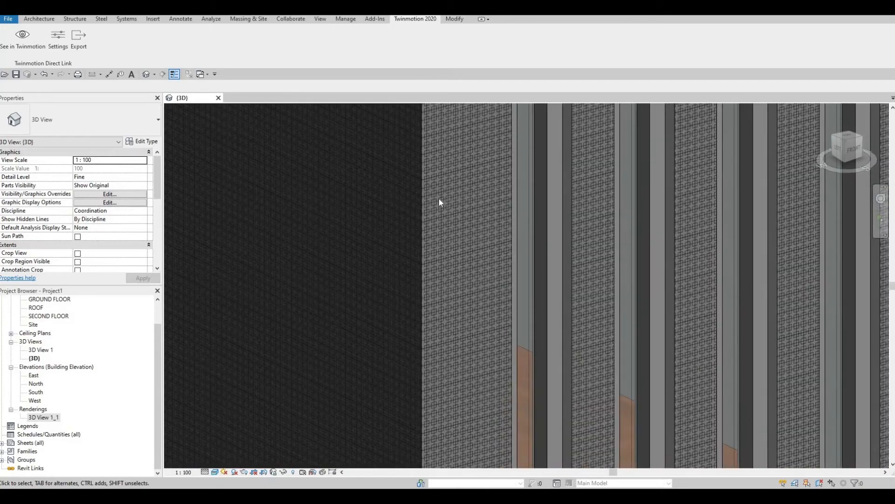
scroll(438, 199, down, 4)
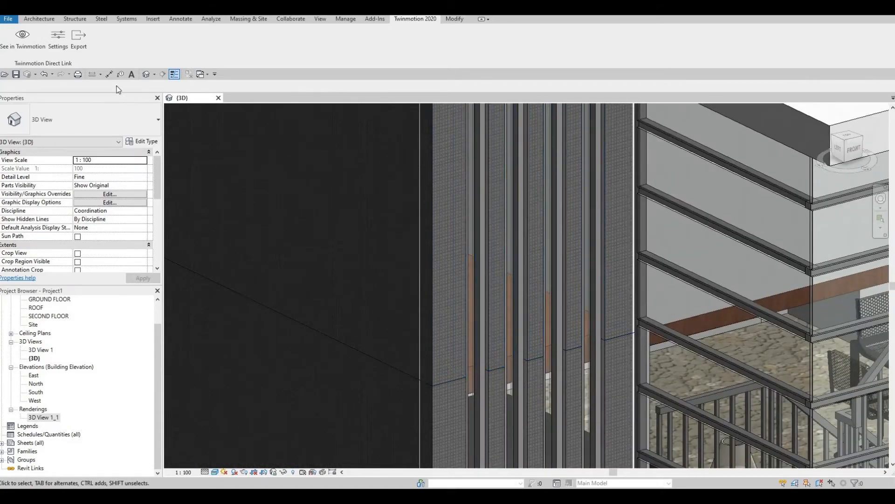
click(447, 17)
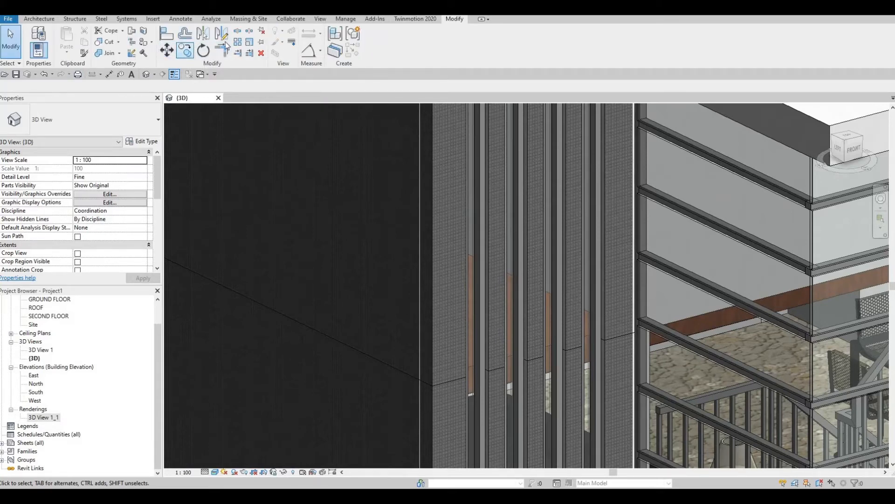
Start the Paint tool and pick Roofing, EPDM Membrane from the project materials
click(143, 43)
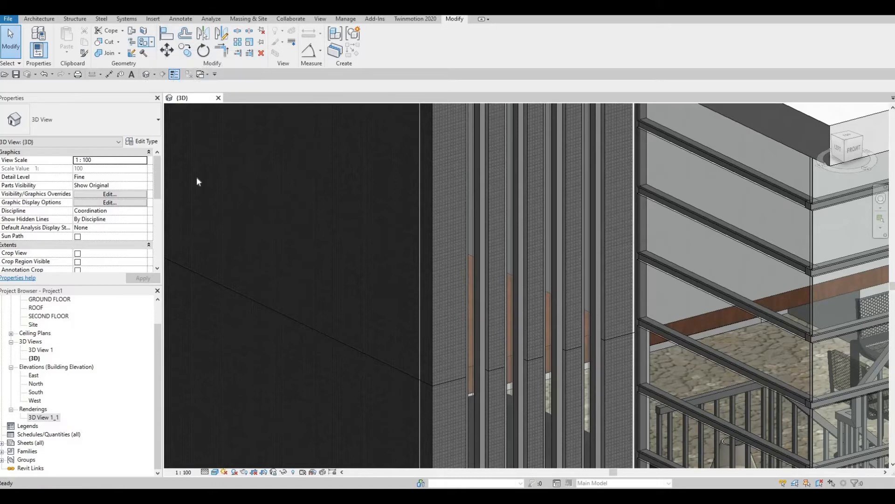
scroll(218, 252, up, 1)
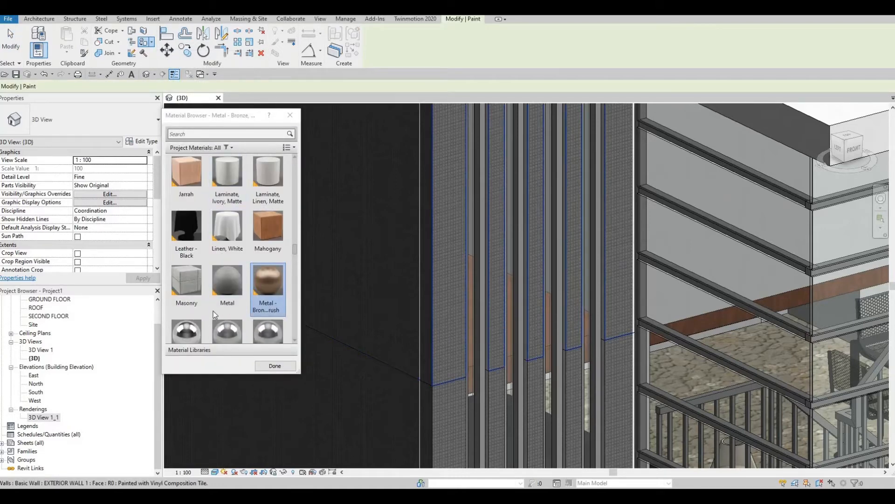
scroll(226, 321, down, 5)
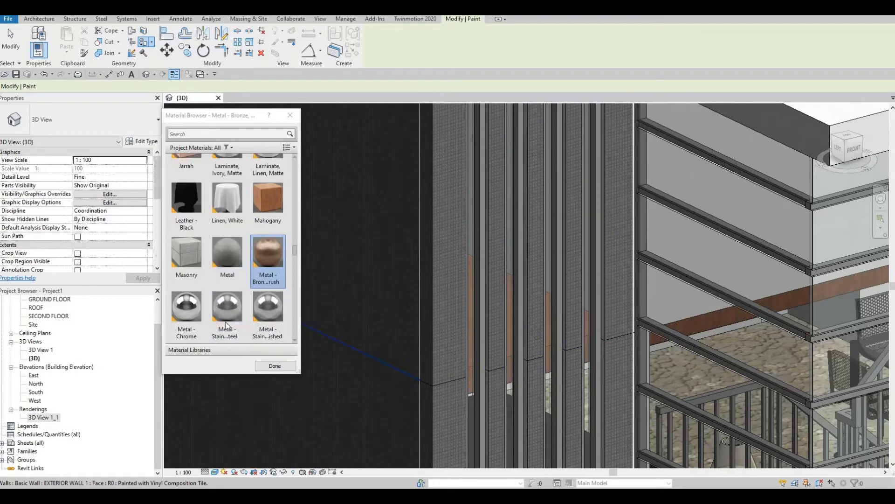
scroll(226, 329, down, 10)
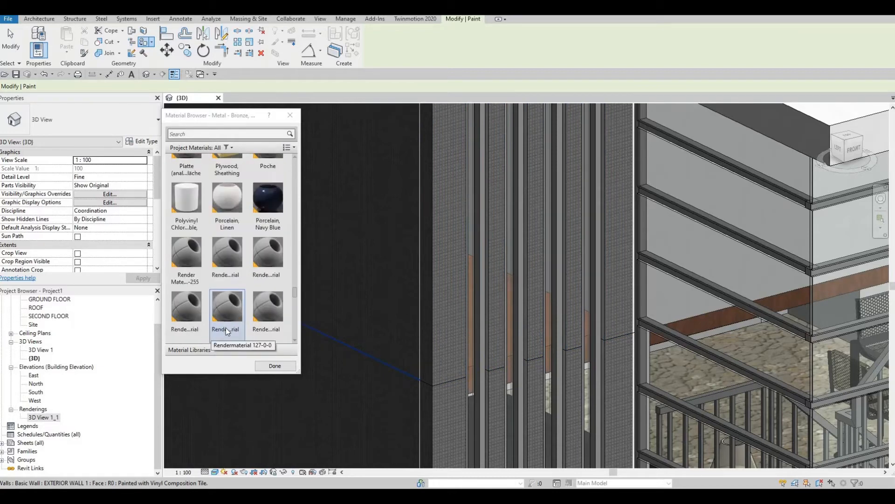
scroll(243, 339, down, 5)
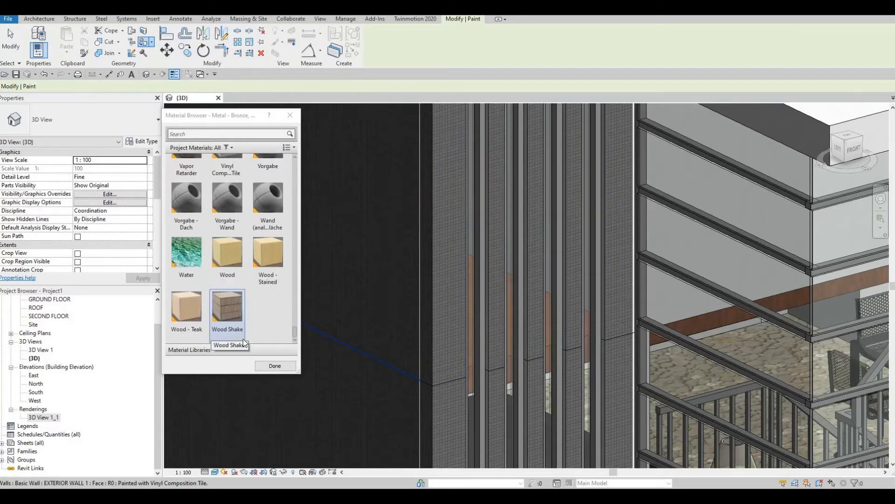
scroll(226, 334, up, 3)
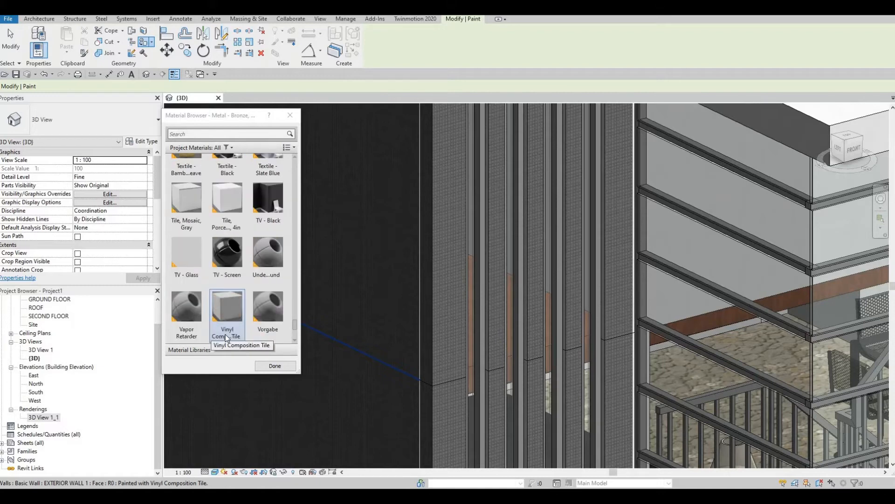
scroll(227, 336, up, 3)
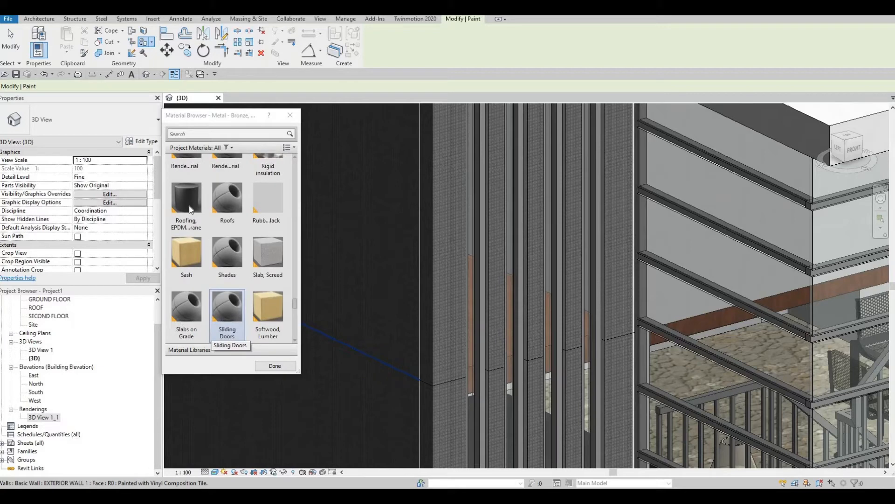
click(189, 208)
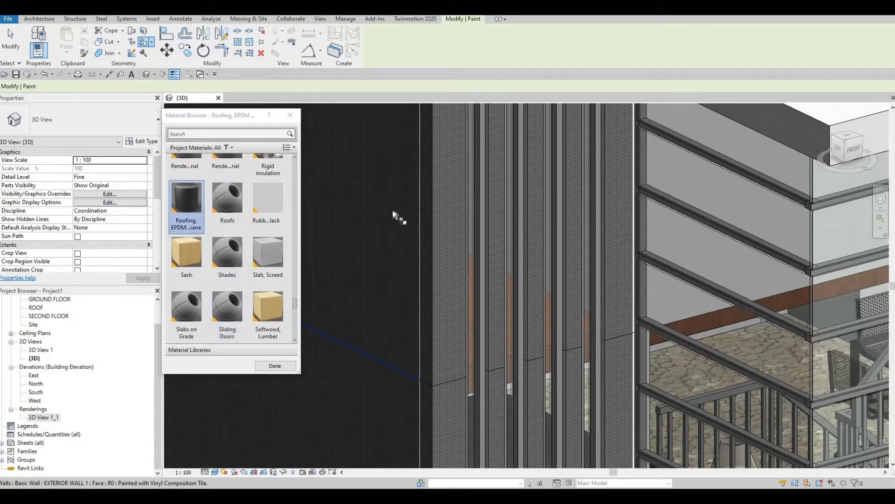
Paint two exterior wall faces and the face between the fins with EPDM
click(440, 219)
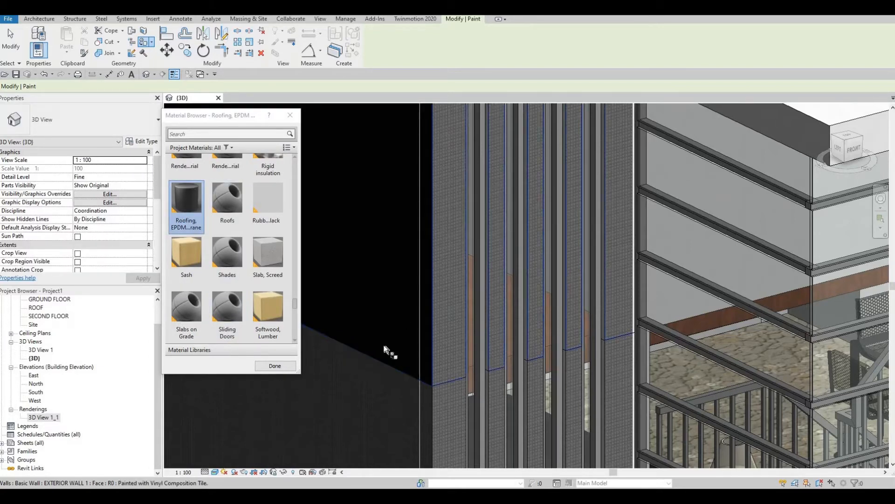
click(438, 409)
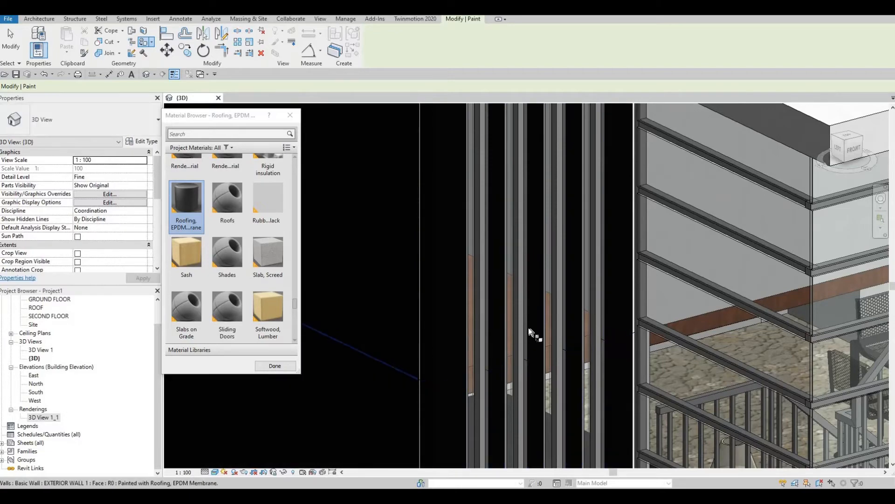
scroll(536, 334, down, 5)
scroll(560, 280, down, 2)
scroll(583, 223, up, 6)
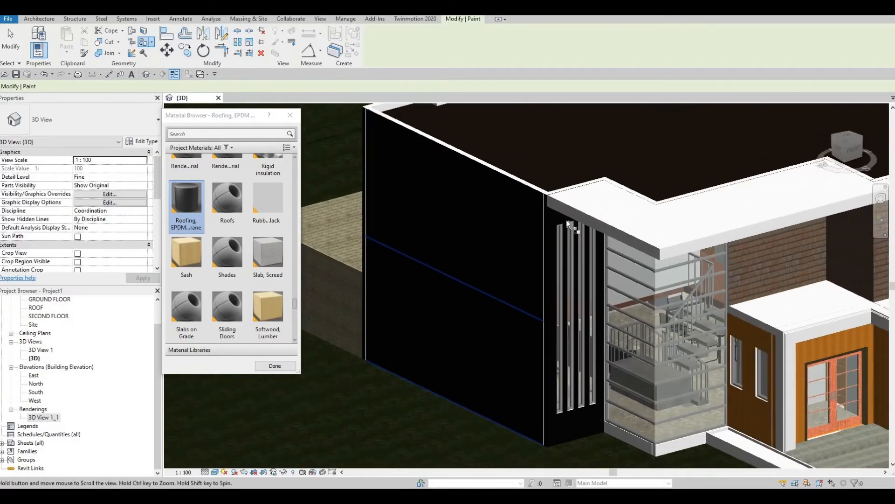
scroll(588, 206, up, 5)
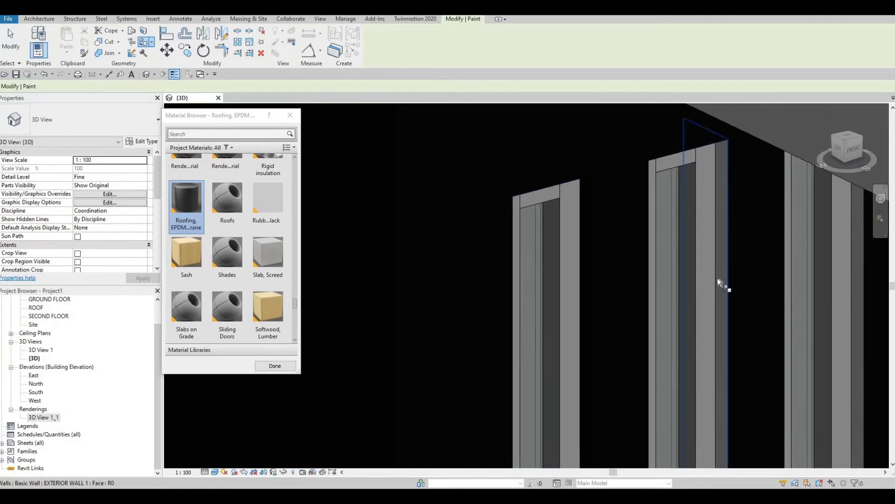
mouse_move(721, 253)
shift+middle_down()
mouse_move(711, 257)
mouse_move(690, 329)
mouse_move(704, 314)
mouse_move(604, 458)
mouse_move(678, 322)
mouse_move(726, 259)
shift+middle_up()
click(726, 258)
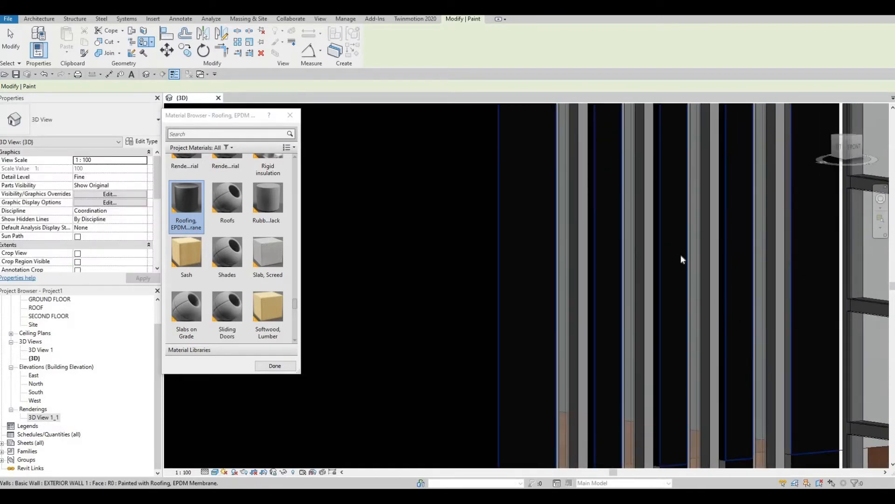
Paint the lower grey side face of the wall, orbiting around the fins
mouse_move(685, 394)
shift+middle_down()
mouse_move(687, 407)
mouse_move(709, 385)
mouse_move(574, 394)
shift+middle_up()
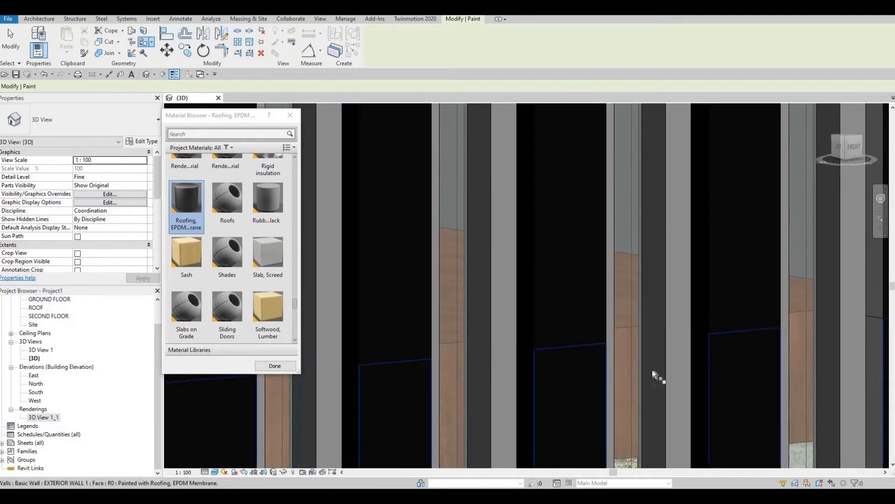
shift+middle_drag(652, 369, 716, 326)
click(717, 320)
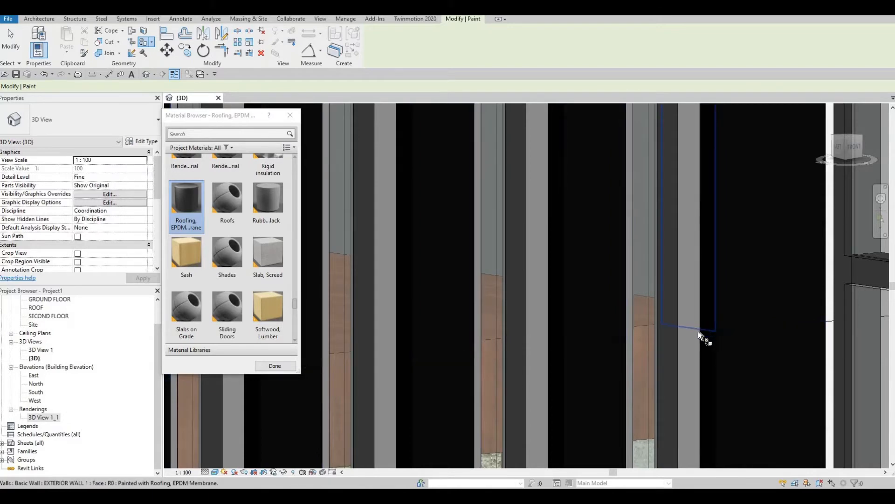
shift+middle_drag(698, 331, 690, 349)
scroll(693, 396, up, 3)
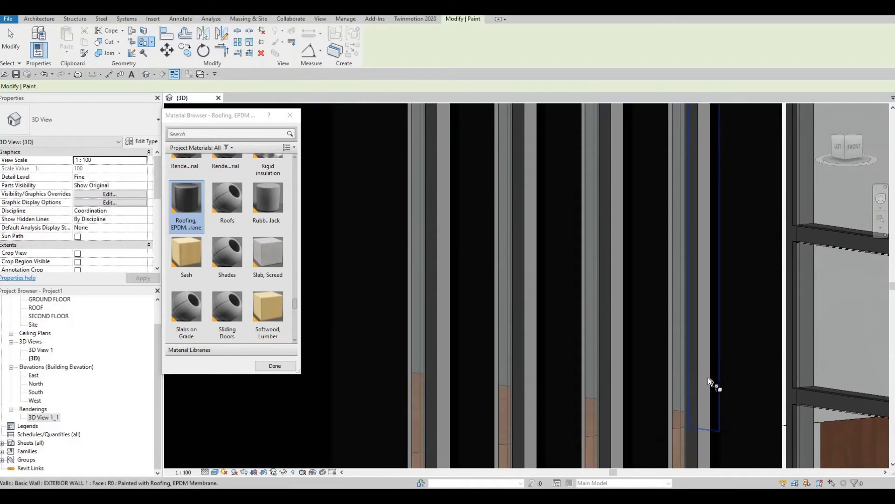
mouse_move(708, 376)
shift+middle_down()
mouse_move(622, 401)
mouse_move(534, 380)
mouse_move(484, 386)
shift+middle_up()
mouse_move(445, 409)
shift+middle_down()
mouse_move(422, 429)
mouse_move(460, 399)
shift+middle_up()
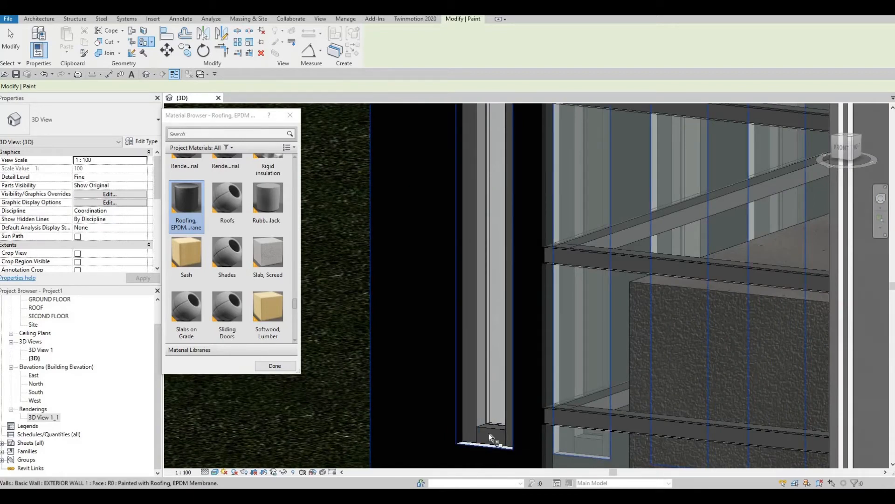
shift+middle_drag(516, 440, 480, 317)
Paint the middle fin's white left face with Roofing, EPDM Membrane
click(480, 314)
mouse_move(544, 321)
shift+middle_down()
mouse_move(562, 304)
mouse_move(519, 293)
shift+middle_up()
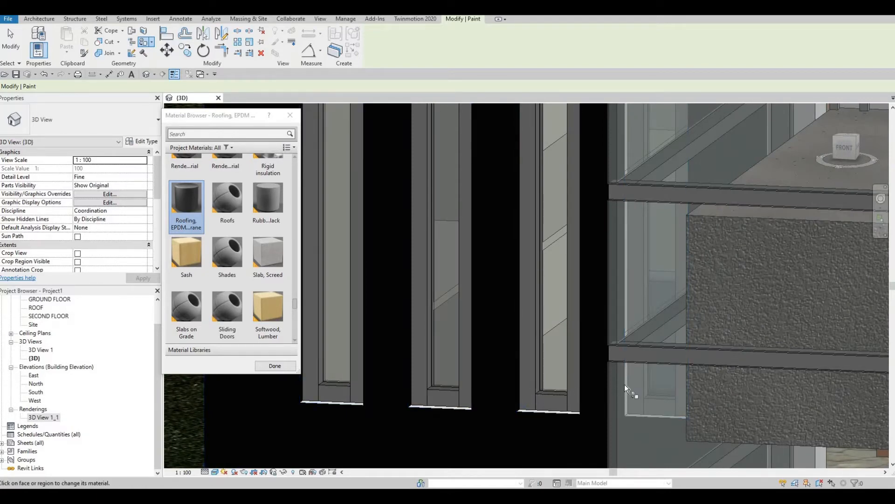
shift+middle_drag(608, 382, 642, 399)
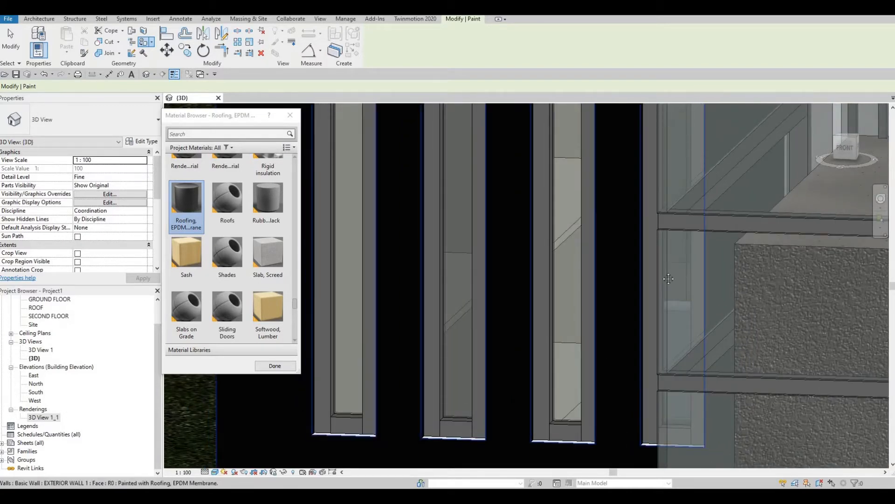
shift+middle_drag(643, 399, 434, 330)
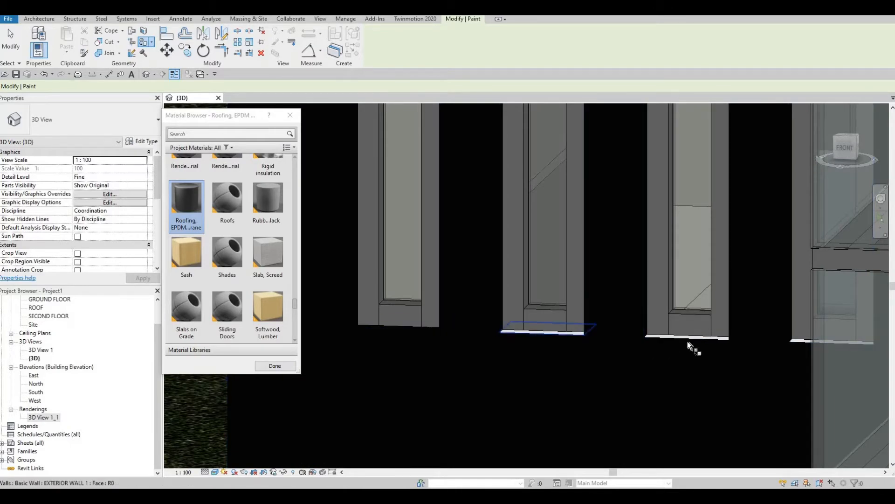
shift+middle_drag(677, 371, 779, 370)
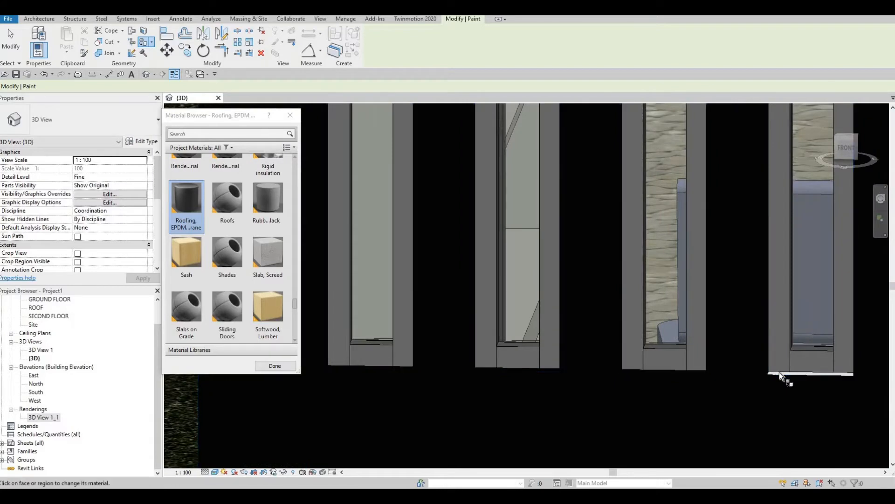
Bring the fin tops into view and paint a fin's top face with EPDM
scroll(601, 259, down, 1)
scroll(562, 194, down, 2)
middle_drag(434, 122, 523, 338)
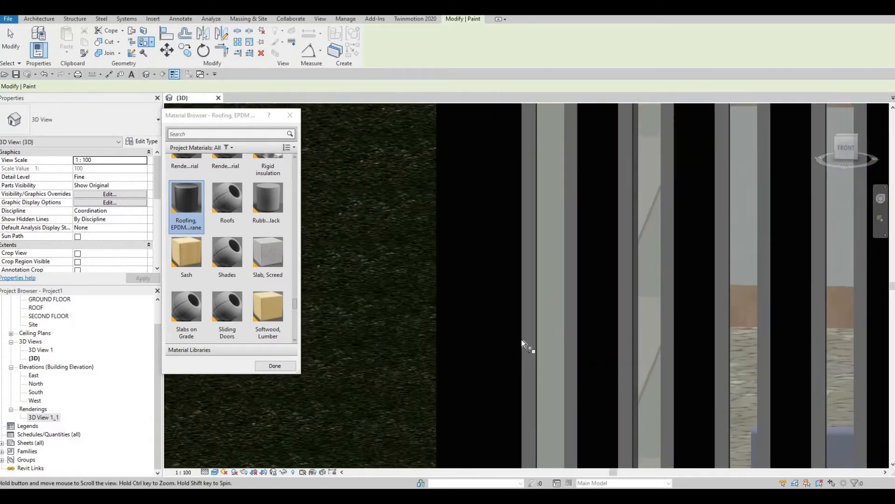
scroll(485, 210, down, 3)
middle_drag(481, 201, 480, 392)
middle_drag(476, 195, 446, 459)
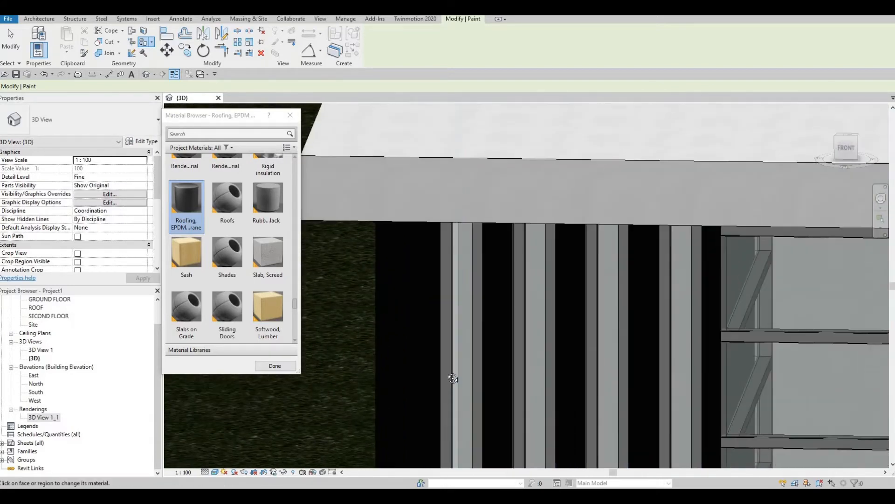
shift+middle_drag(449, 355, 432, 292)
middle_drag(451, 122, 470, 196)
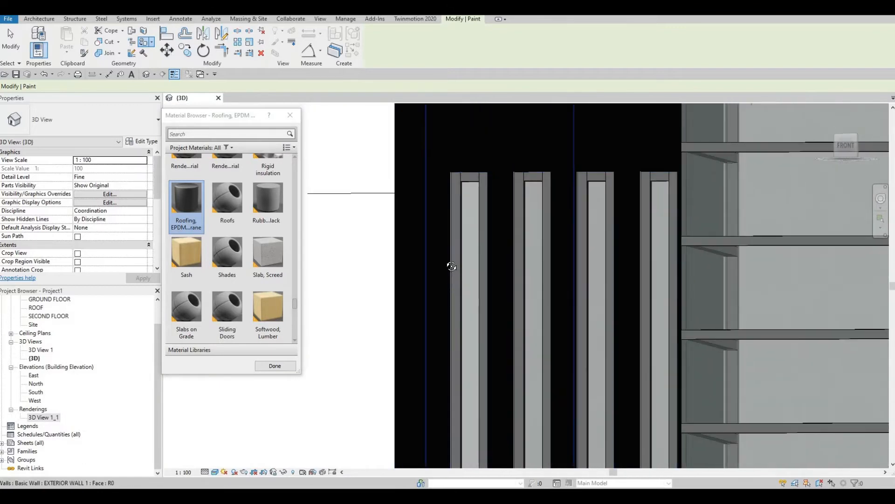
scroll(447, 261, up, 2)
shift+middle_drag(443, 230, 450, 299)
scroll(442, 172, down, 3)
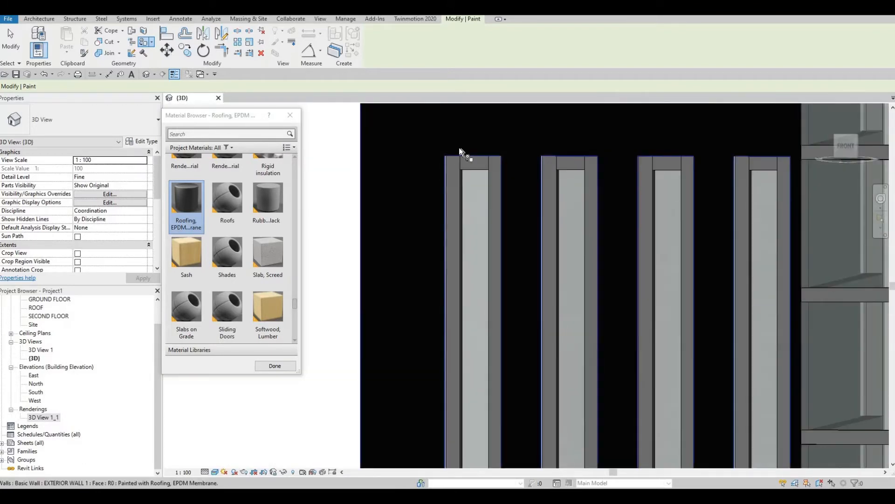
scroll(448, 149, up, 4)
click(448, 149)
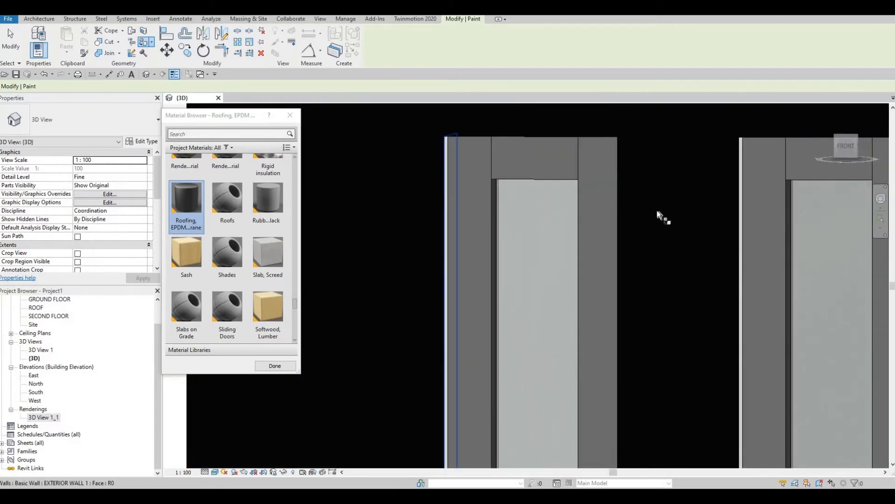
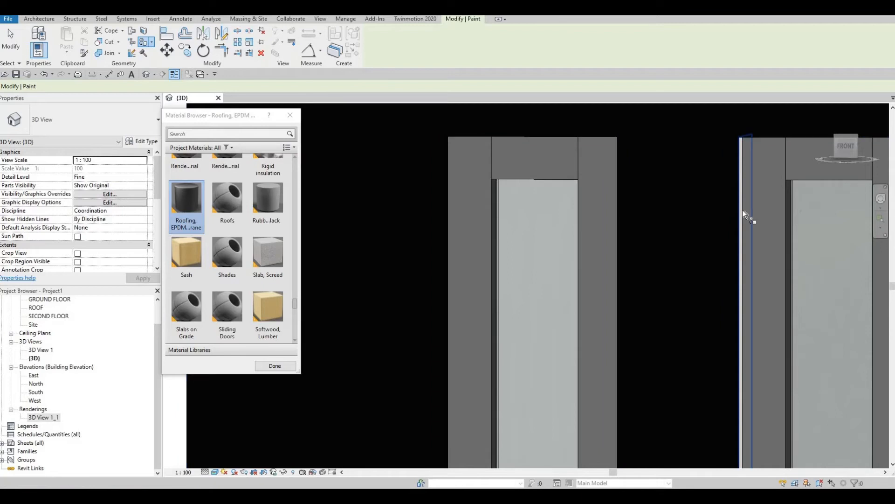
Paint a wall opening's side face and top face with Roofing, EPDM Membrane
scroll(700, 248, down, 2)
middle_drag(738, 252, 773, 224)
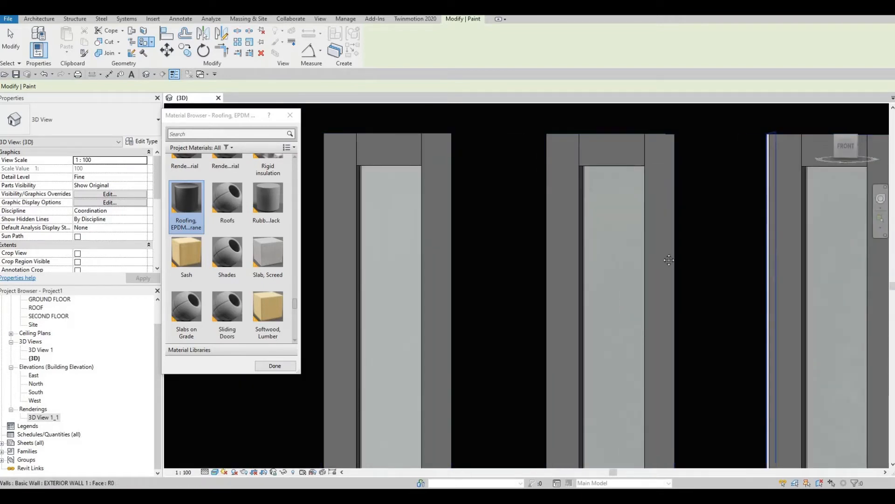
middle_drag(769, 229, 696, 205)
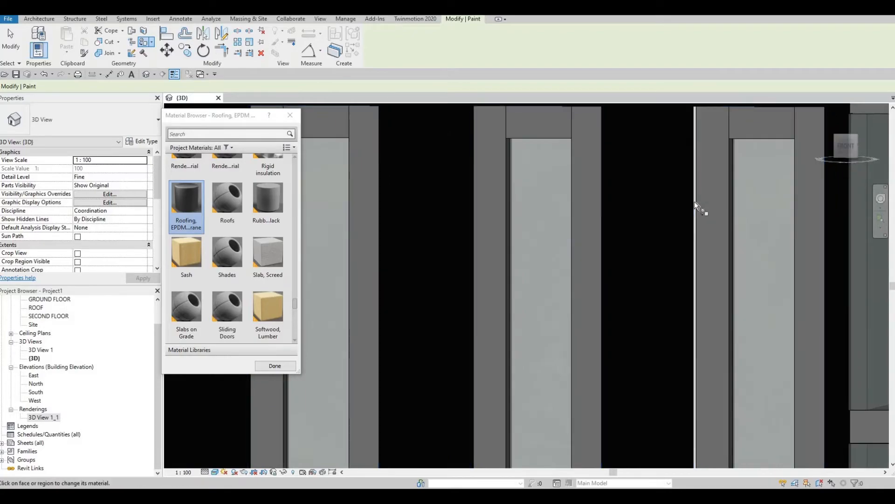
middle_drag(636, 312, 652, 270)
scroll(653, 268, down, 1)
scroll(556, 188, up, 2)
click(555, 186)
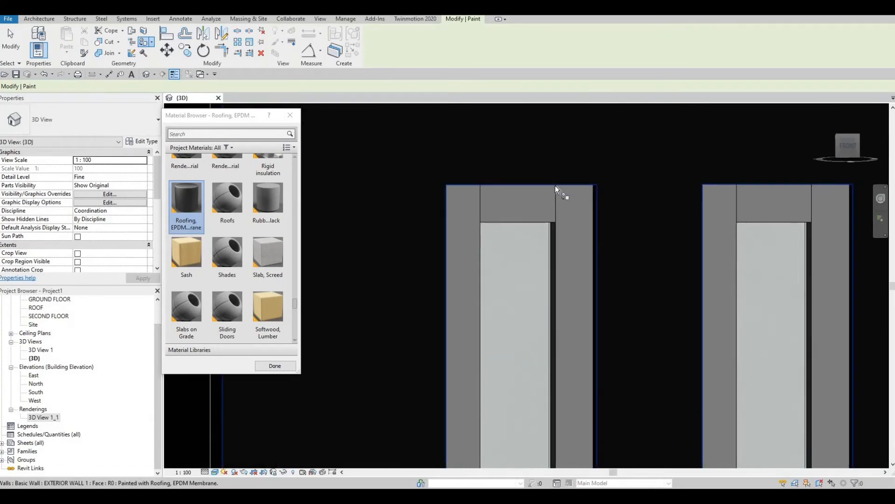
click(740, 185)
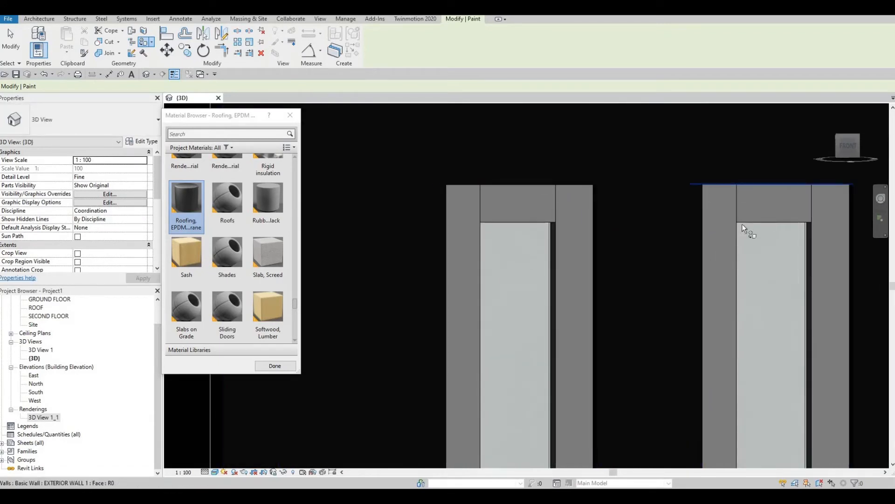
Pan across the remaining openings, then end face painting and close the Material Browser
middle_drag(738, 207, 533, 213)
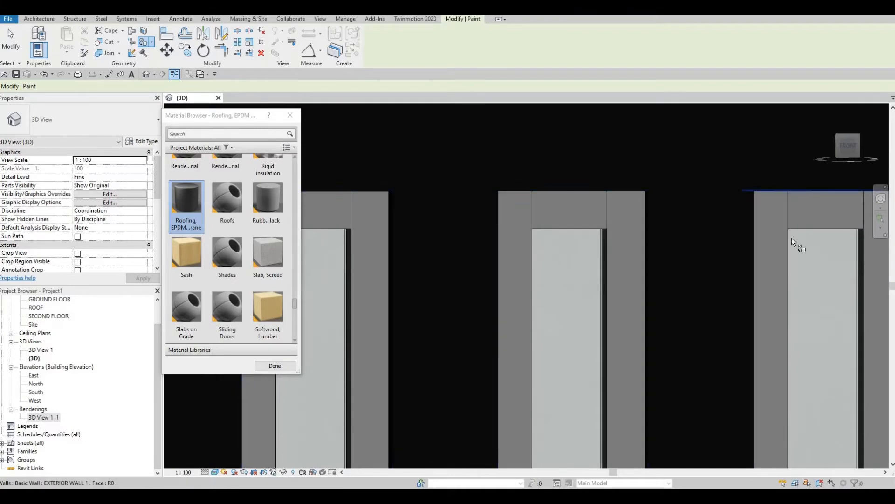
middle_drag(765, 195, 595, 205)
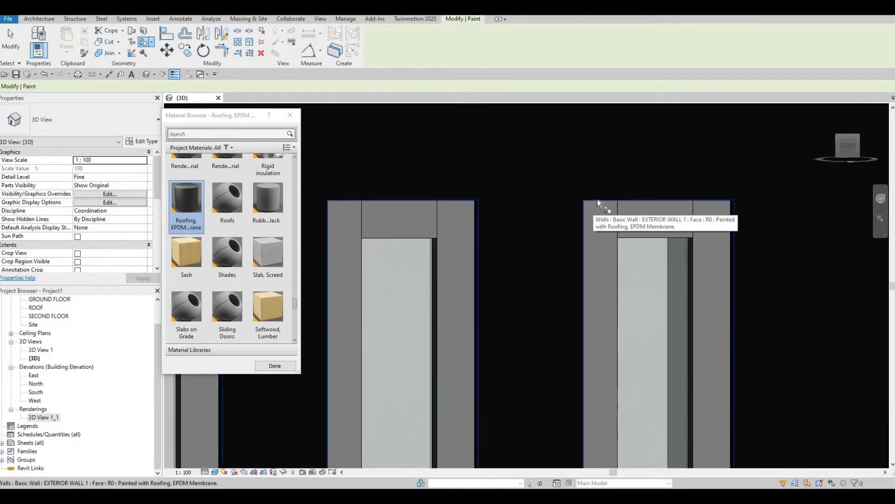
scroll(513, 256, down, 1)
middle_drag(514, 262, 520, 255)
scroll(513, 247, down, 5)
middle_drag(583, 303, 508, 288)
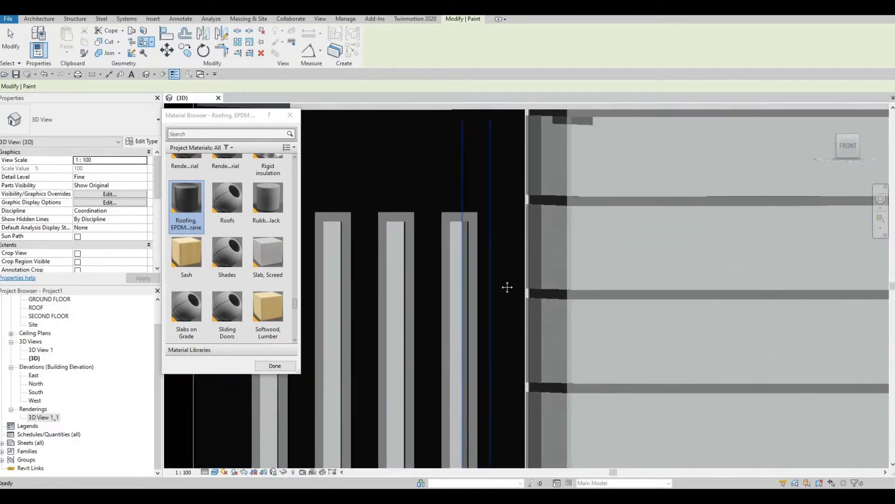
key(Escape)
Pan left across the facade and orbit the model up toward the roof
scroll(495, 284, down, 3)
middle_drag(355, 253, 337, 249)
scroll(674, 330, down, 1)
middle_drag(674, 329, 454, 298)
scroll(454, 298, down, 3)
middle_drag(616, 346, 473, 314)
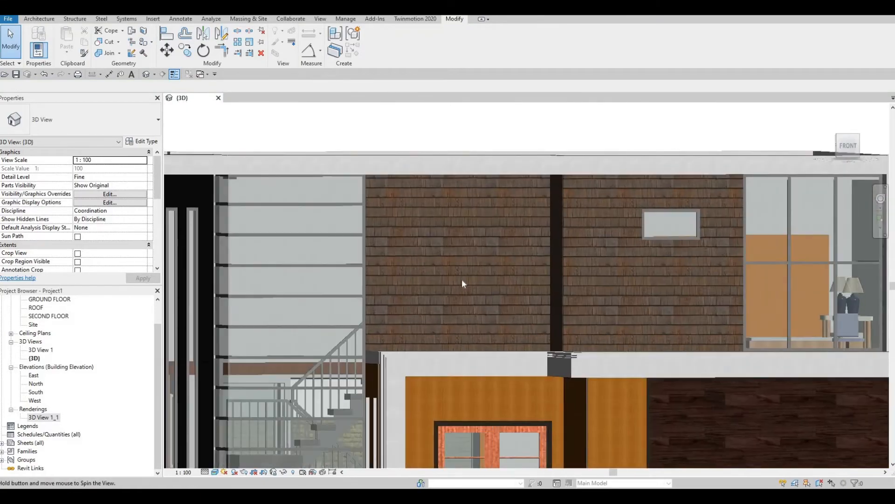
Start Paint with PT and choose Wood Shake as the material
shift+middle_drag(461, 279, 485, 256)
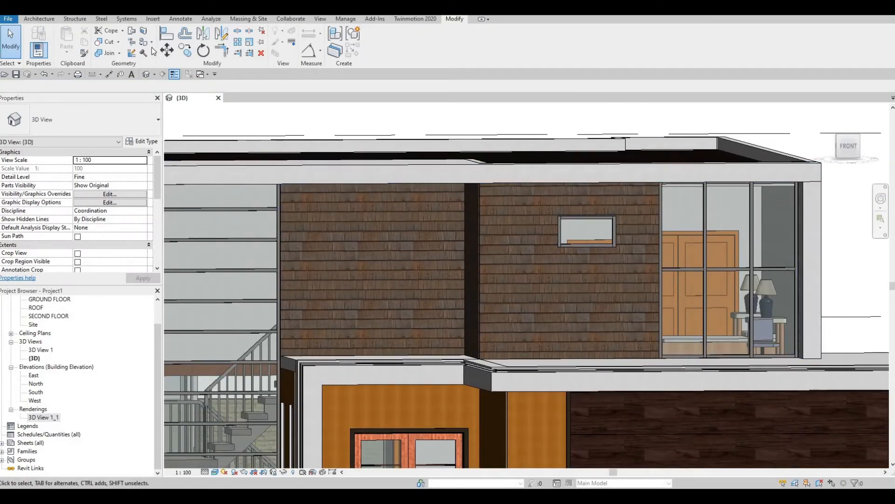
key(p)
key(t)
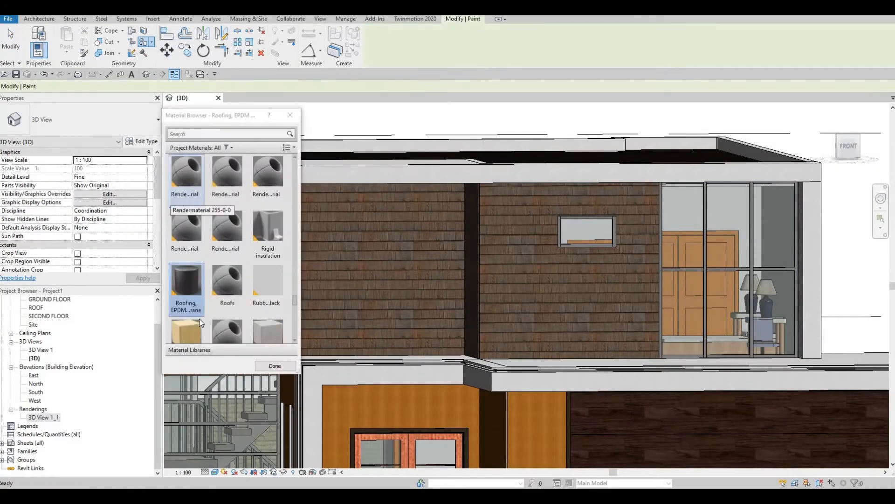
scroll(233, 279, down, 10)
click(221, 302)
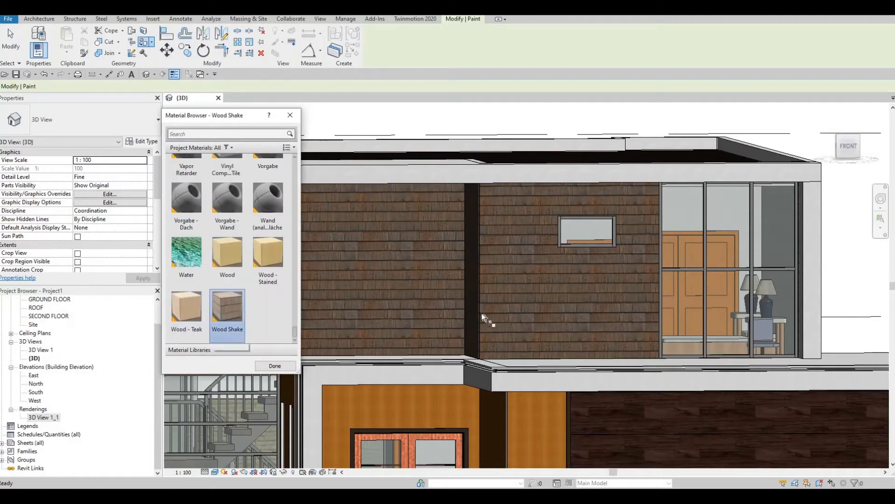
Orbit around the small wall window to inspect its sill and the curtain wall beside it
mouse_move(598, 346)
shift+middle_down()
mouse_move(441, 263)
mouse_move(545, 272)
mouse_move(581, 423)
shift+middle_up()
scroll(541, 256, up, 5)
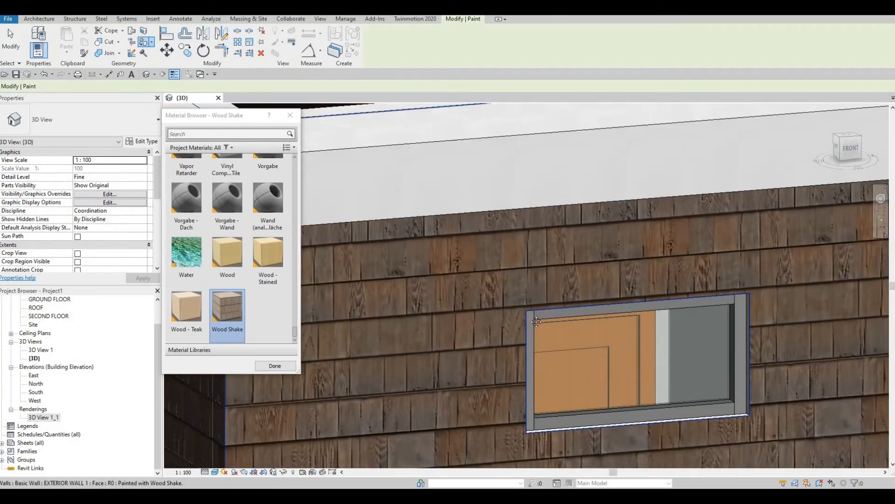
shift+middle_drag(536, 322, 568, 353)
scroll(567, 353, up, 2)
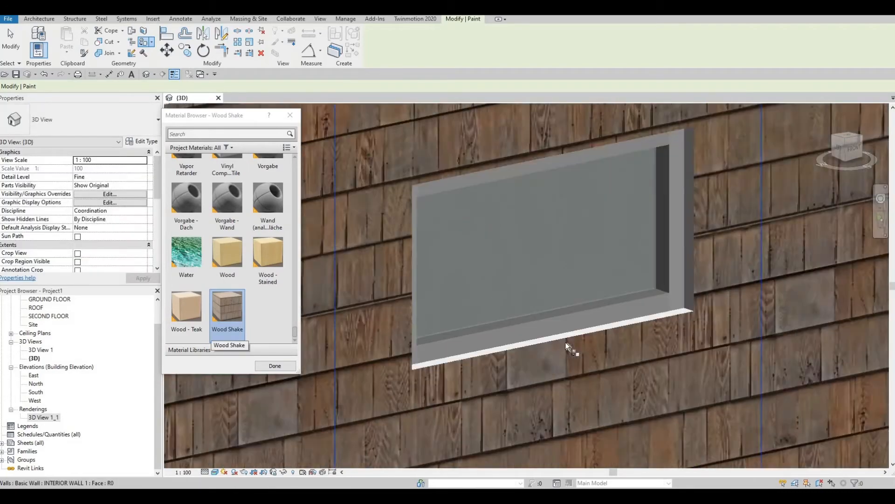
scroll(565, 342, up, 2)
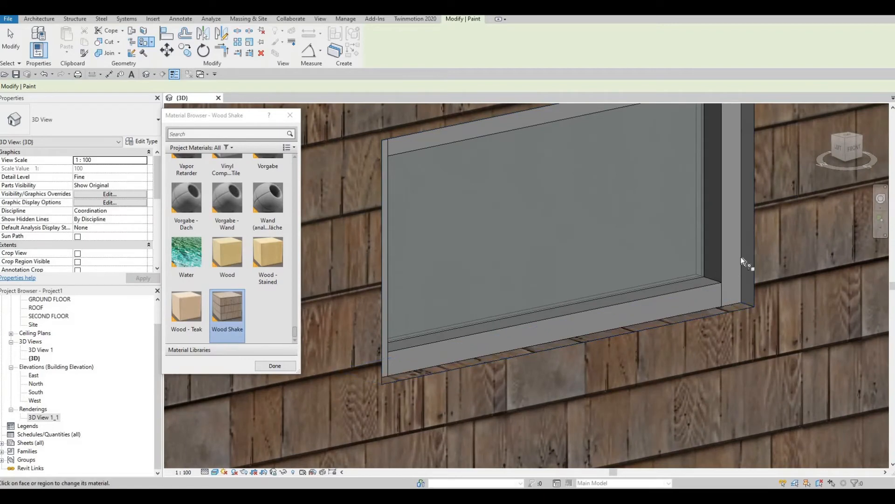
shift+middle_drag(645, 222, 636, 192)
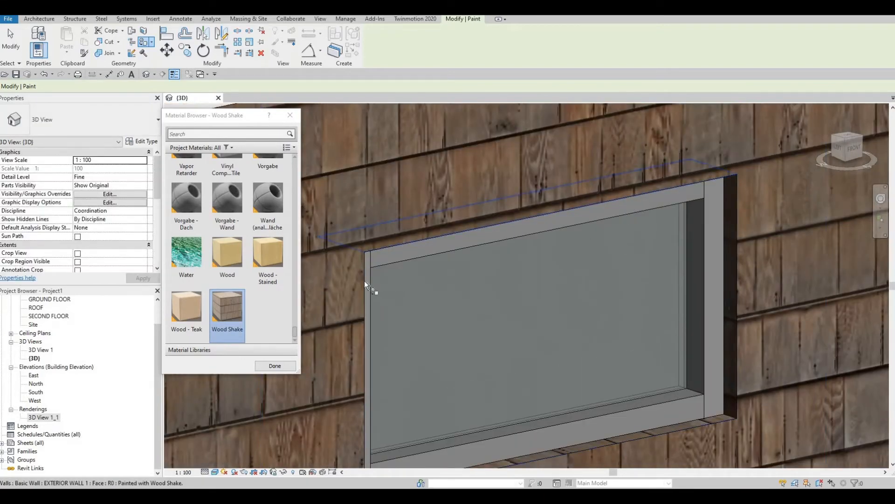
shift+middle_drag(434, 285, 484, 241)
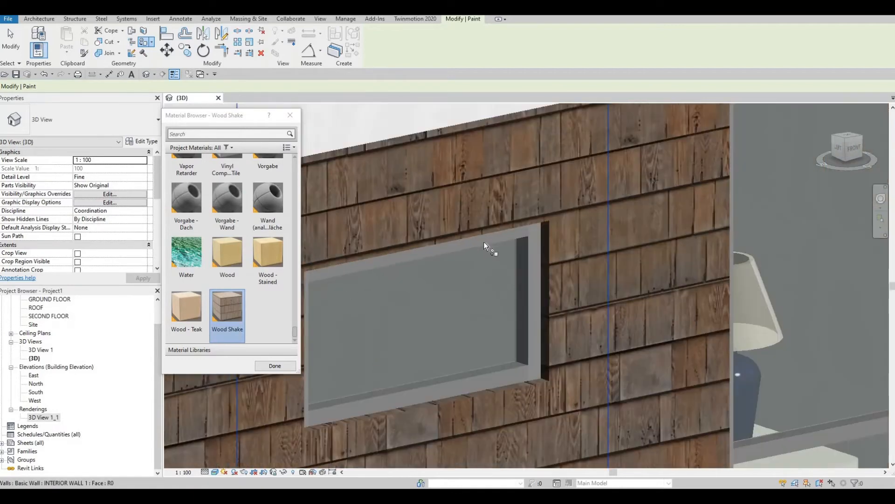
scroll(572, 326, down, 3)
shift+middle_drag(572, 326, 625, 334)
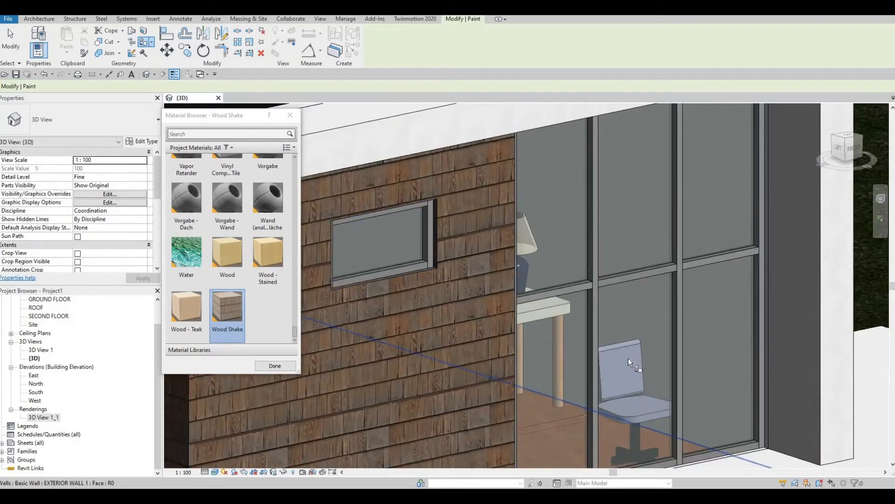
Paint the unpainted wall face beside the curtain wall with Wood Shake, then finish painting
shift+middle_drag(774, 312, 777, 310)
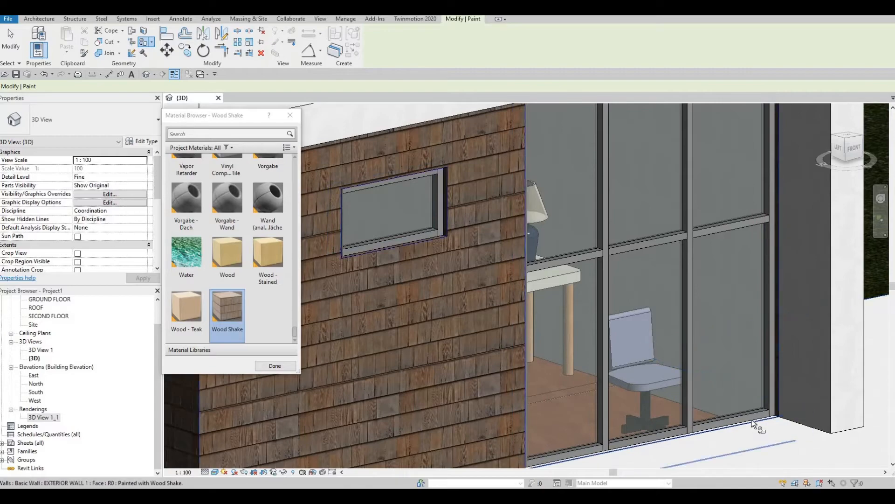
mouse_move(711, 374)
shift+middle_down()
mouse_move(703, 351)
mouse_move(622, 382)
mouse_move(640, 364)
mouse_move(450, 373)
mouse_move(435, 329)
mouse_move(362, 296)
shift+middle_up()
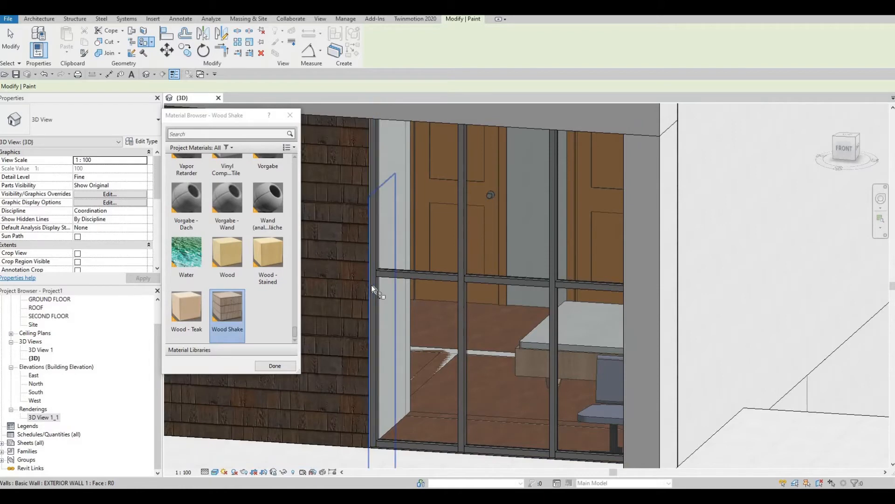
shift+middle_drag(486, 259, 420, 327)
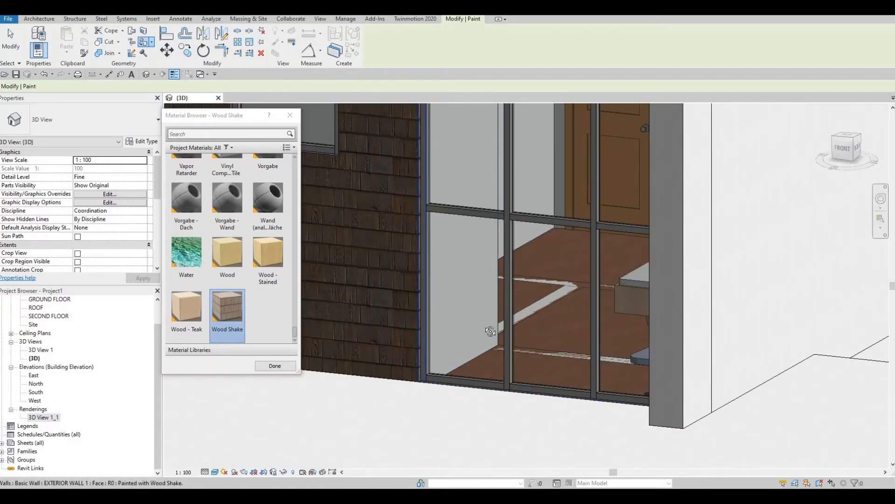
shift+middle_drag(490, 331, 523, 259)
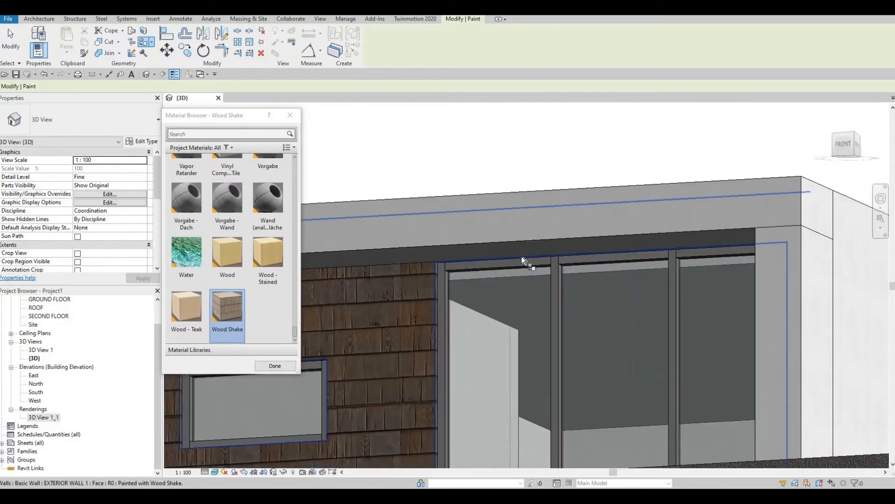
click(530, 304)
mouse_move(530, 304)
shift+middle_down()
mouse_move(536, 239)
mouse_move(557, 231)
mouse_move(604, 270)
mouse_move(533, 186)
mouse_move(566, 213)
shift+middle_up()
scroll(566, 214, up, 4)
key(Escape)
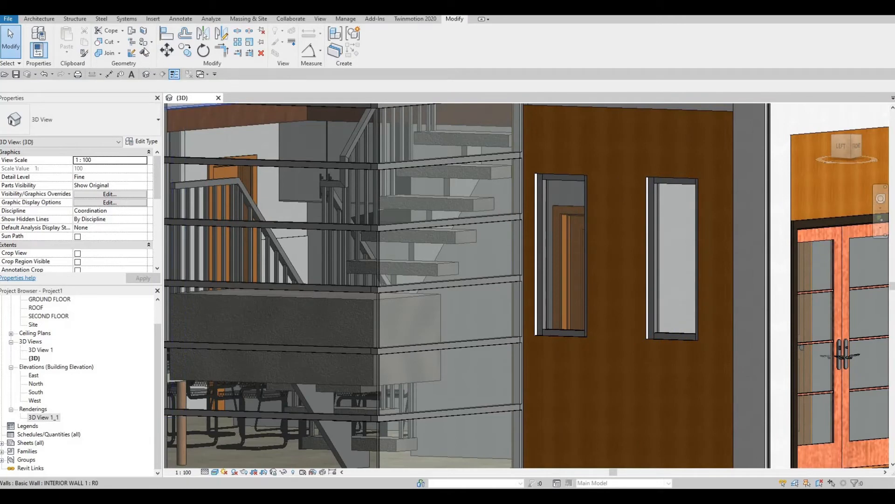
Start Paint with PT and choose the yellow Parking Stripe material
key(p)
key(t)
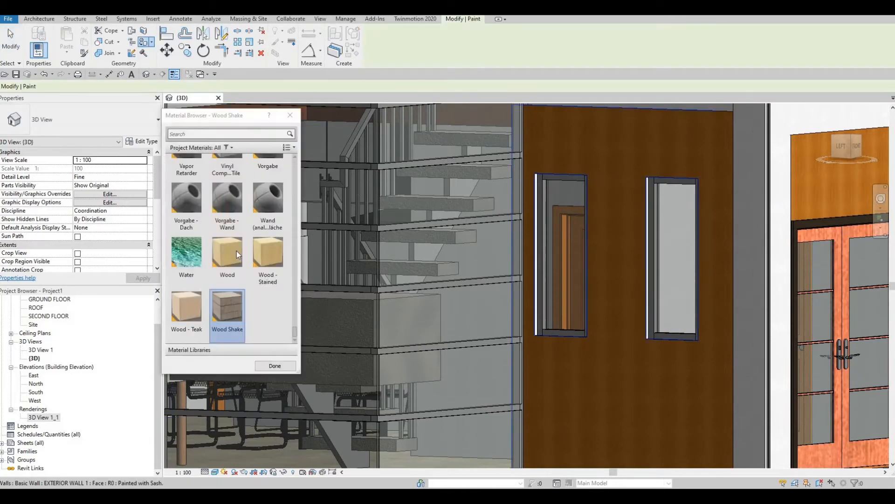
scroll(237, 250, down, 5)
scroll(237, 251, up, 2)
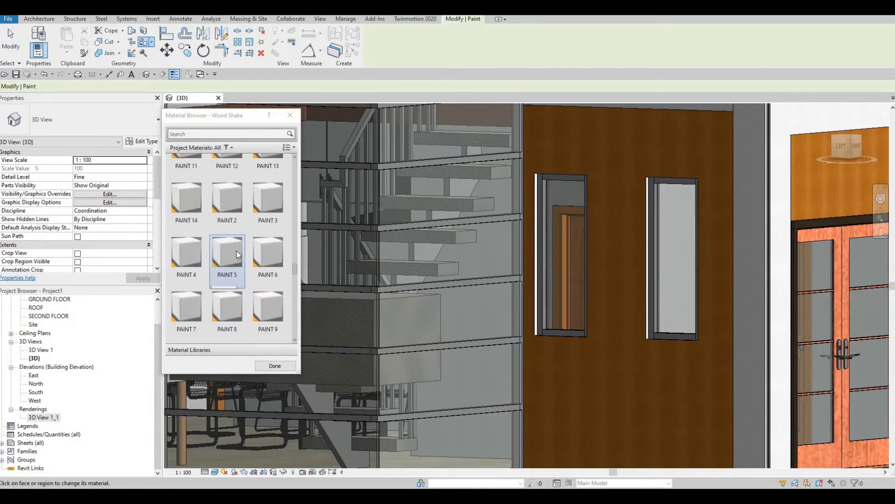
scroll(236, 251, down, 2)
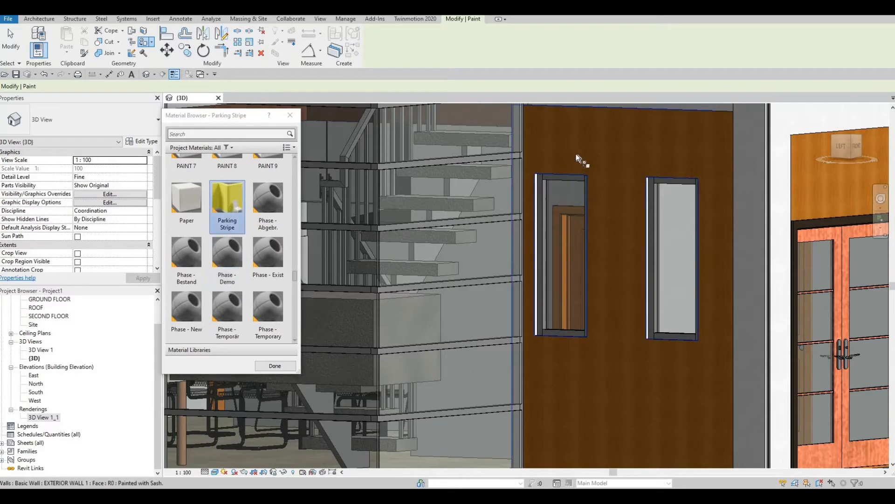
click(614, 191)
Paint the wall strip around the doors, the brown wall and the orange strip with Parking Stripe
middle_drag(832, 180, 656, 152)
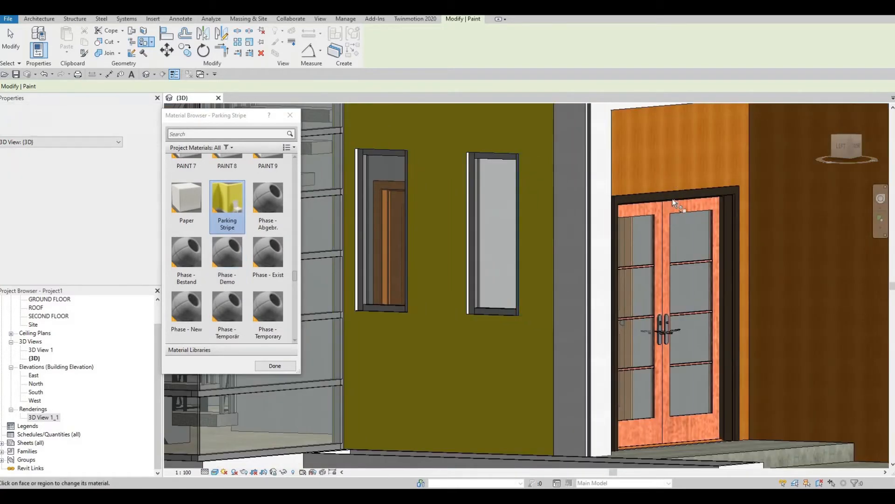
click(669, 175)
mouse_move(825, 226)
middle_down()
mouse_move(685, 236)
mouse_move(473, 226)
middle_up()
scroll(684, 236, down, 1)
click(602, 212)
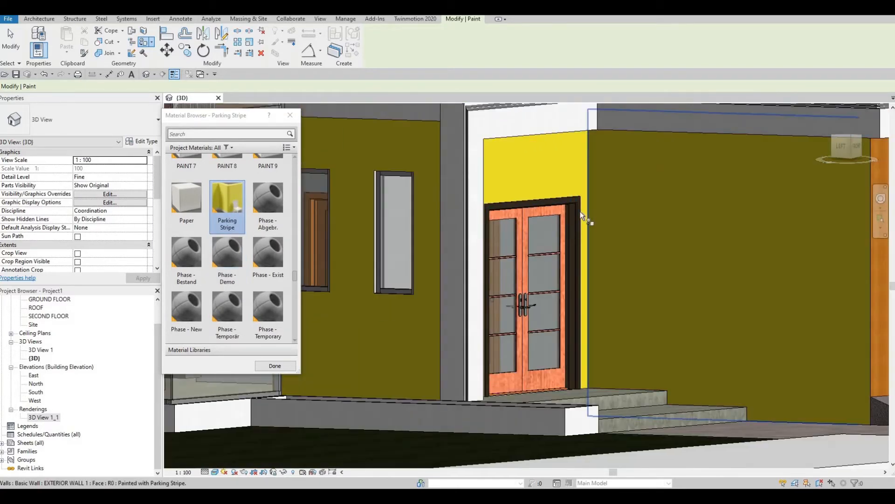
scroll(583, 214, down, 1)
middle_drag(583, 214, 395, 188)
click(659, 170)
scroll(536, 270, down, 1)
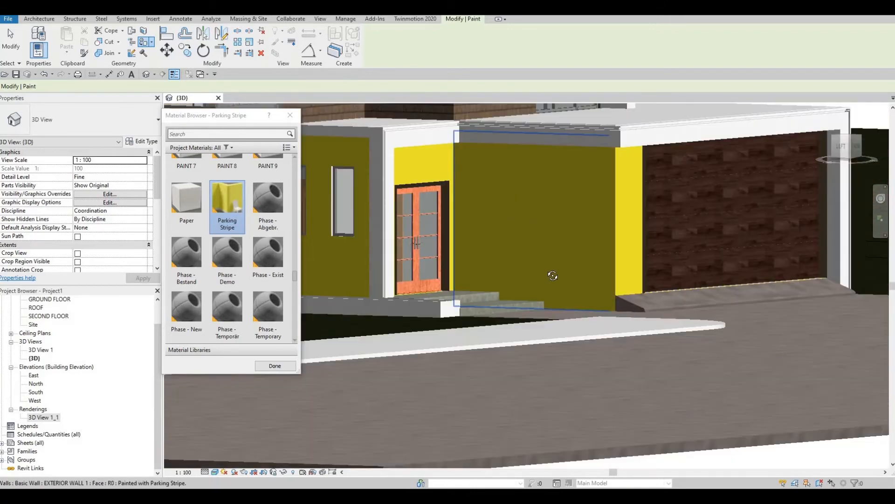
Orbit higher and paint the left window's sill with Parking Stripe
shift+middle_drag(550, 276, 610, 281)
middle_drag(532, 236, 639, 213)
scroll(458, 234, up, 5)
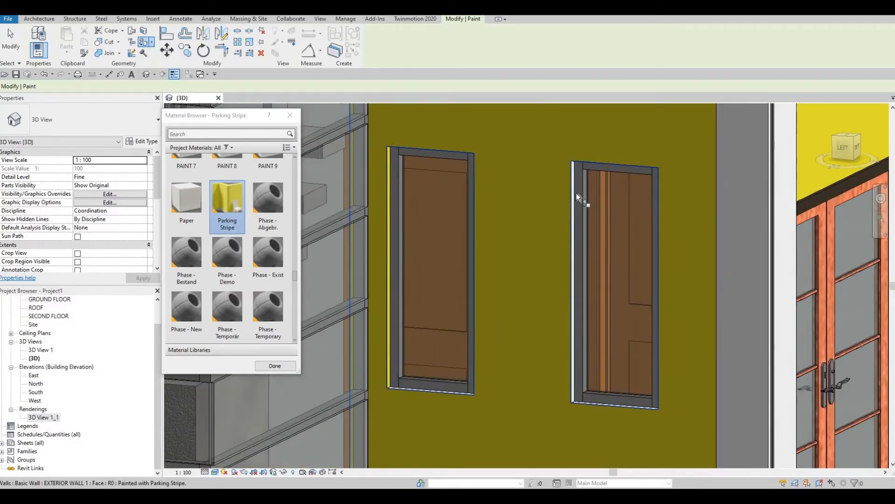
click(454, 390)
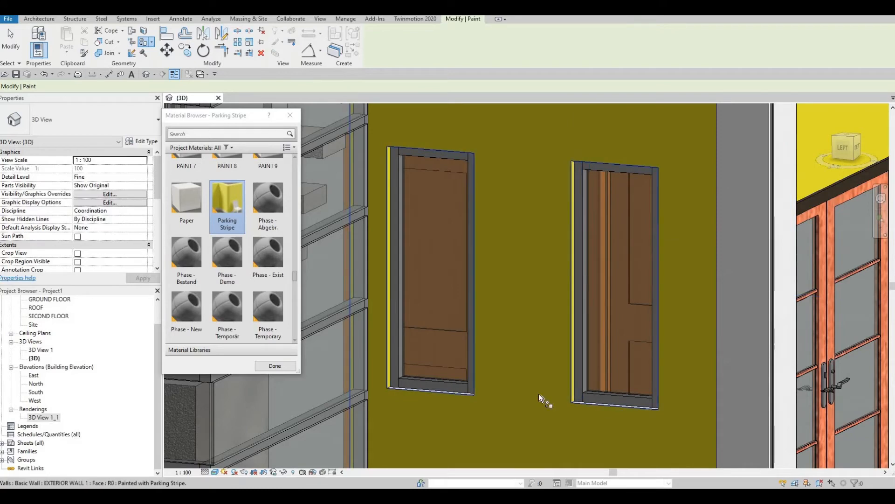
Orbit to a low front-left view of the stair tower and entrance
shift+middle_drag(609, 399, 496, 250)
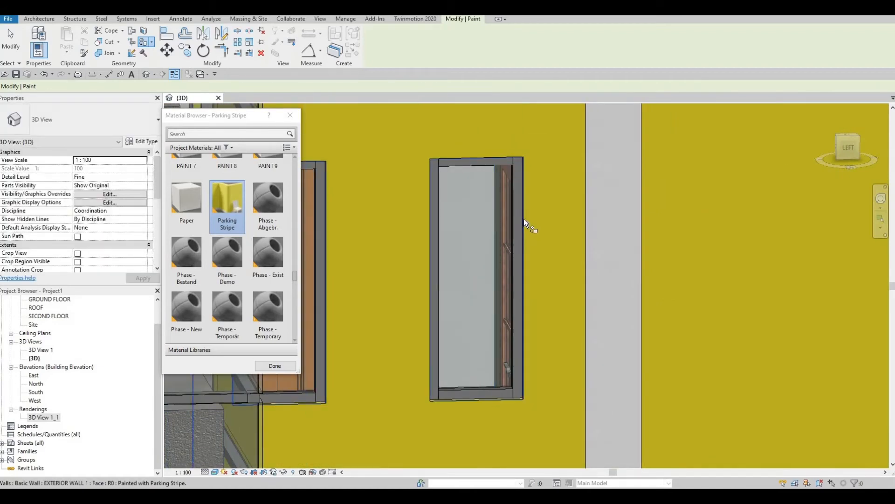
middle_drag(324, 205, 368, 211)
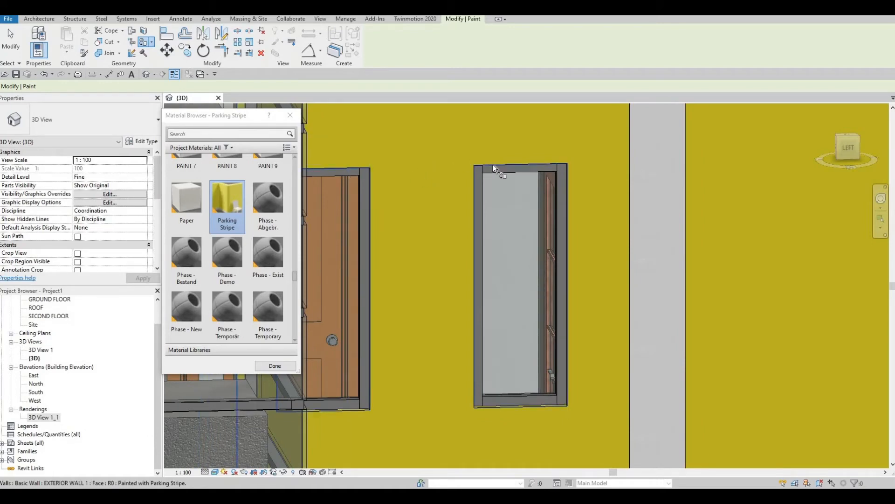
scroll(442, 316, down, 4)
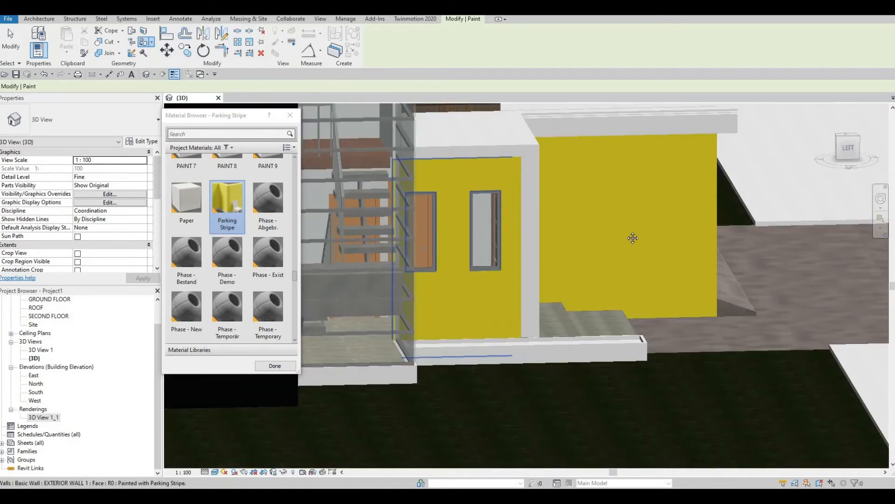
shift+middle_drag(633, 238, 651, 261)
scroll(651, 262, down, 2)
shift+middle_drag(543, 284, 579, 280)
shift+middle_drag(589, 250, 588, 275)
scroll(268, 226, up, 1)
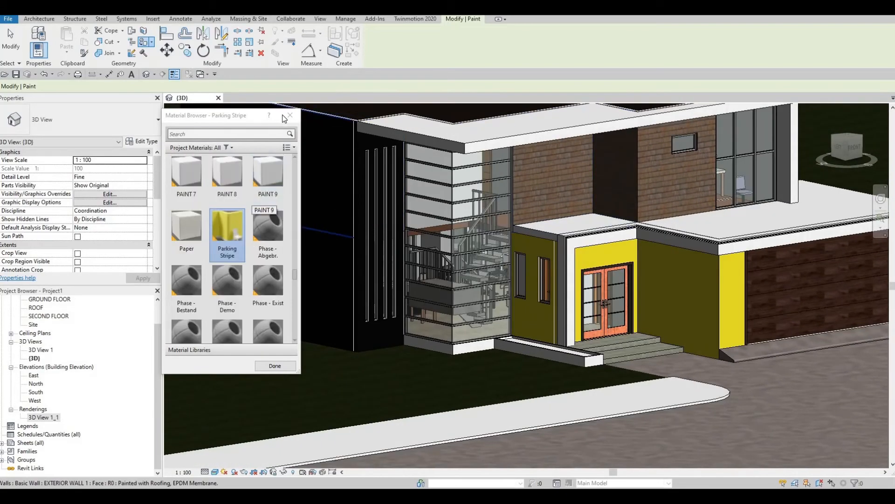
End painting, switch the 3D view to Hidden Line, and show the Twinmotion 2020 commands
key(Escape)
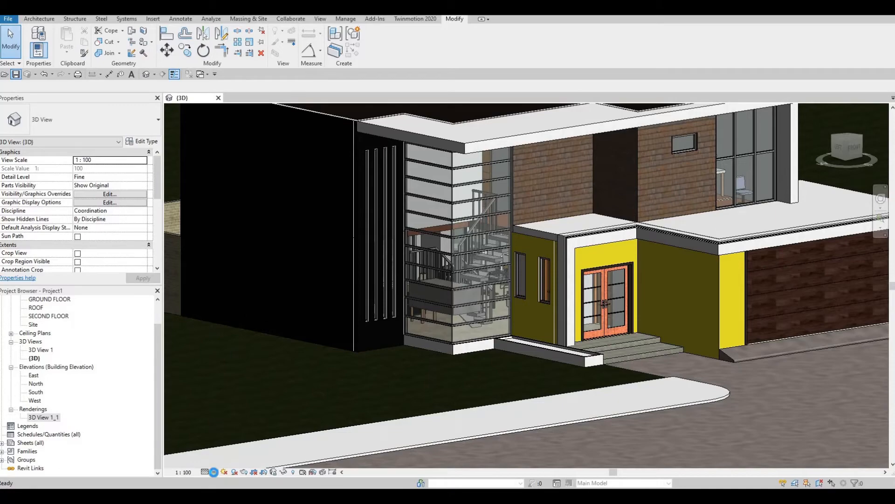
click(214, 472)
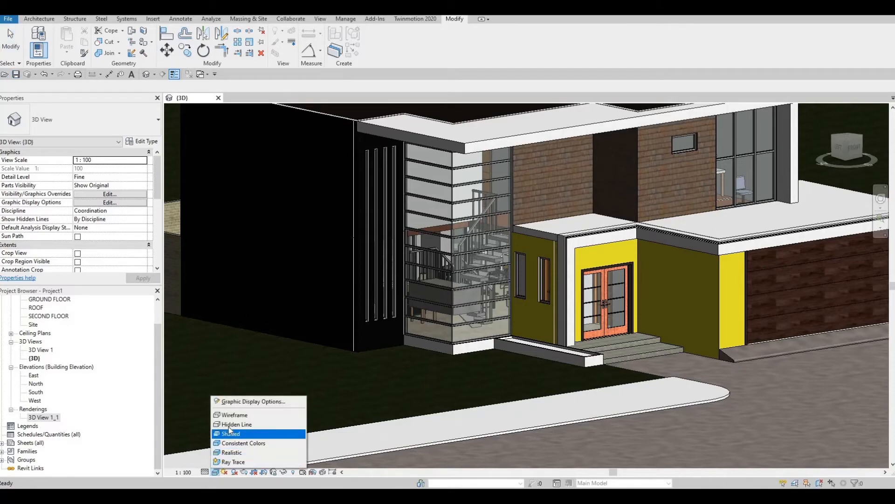
click(268, 425)
scroll(358, 372, down, 3)
shift+middle_drag(242, 300, 228, 309)
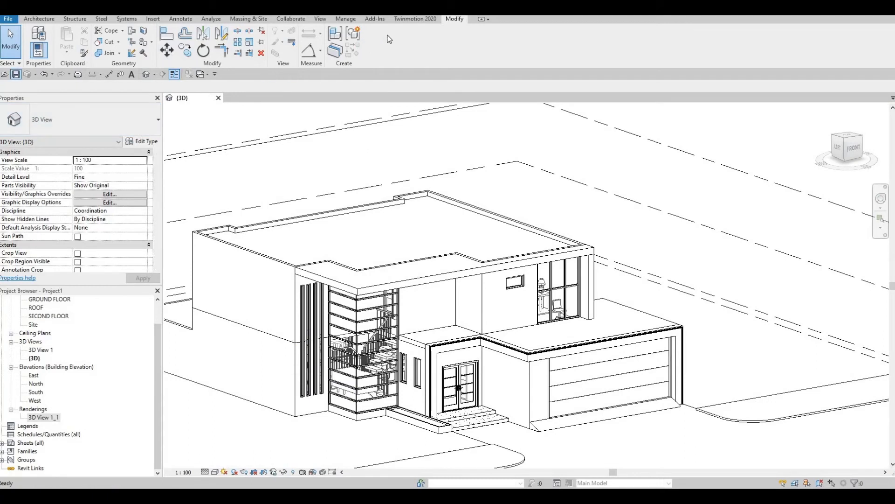
click(408, 20)
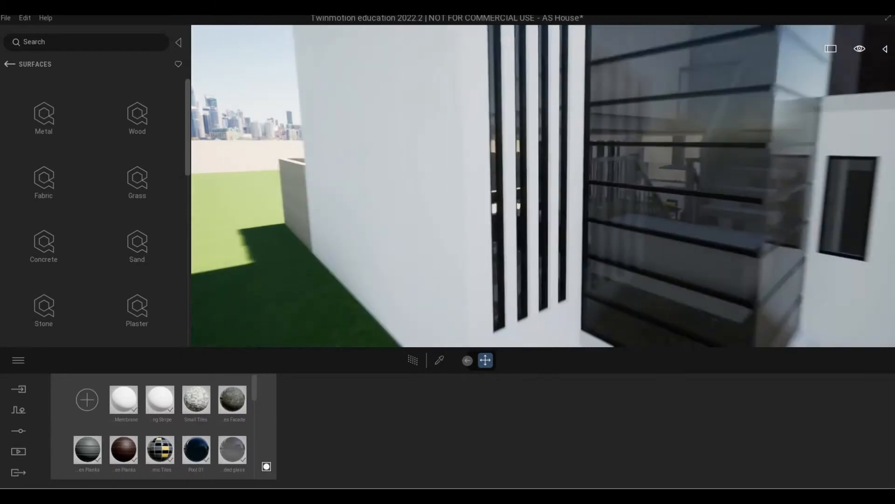
Move along the house and drop the dark Stucco Facade onto the white slotted wall
scroll(529, 181, down, 3)
middle_drag(607, 173, 480, 210)
scroll(530, 181, up, 2)
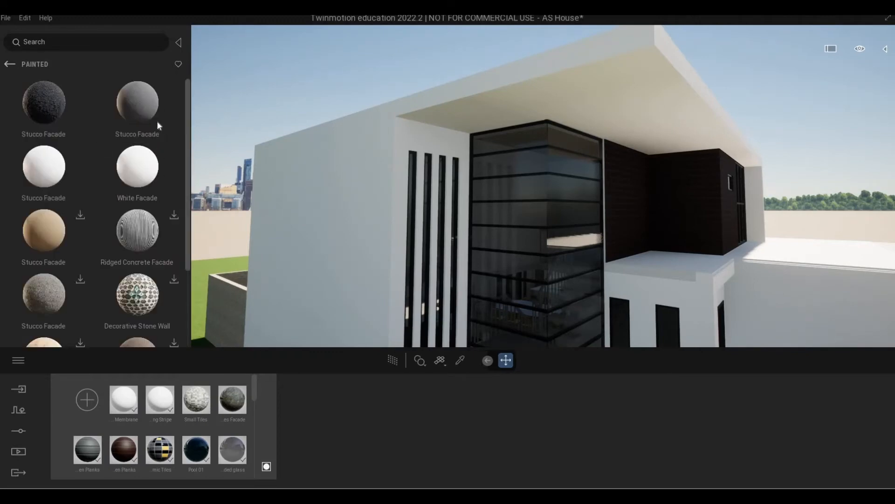
drag(374, 217, 373, 216)
Look across the blank wall corner, the glazing and the wood-plank wall to check the facade
scroll(392, 156, up, 5)
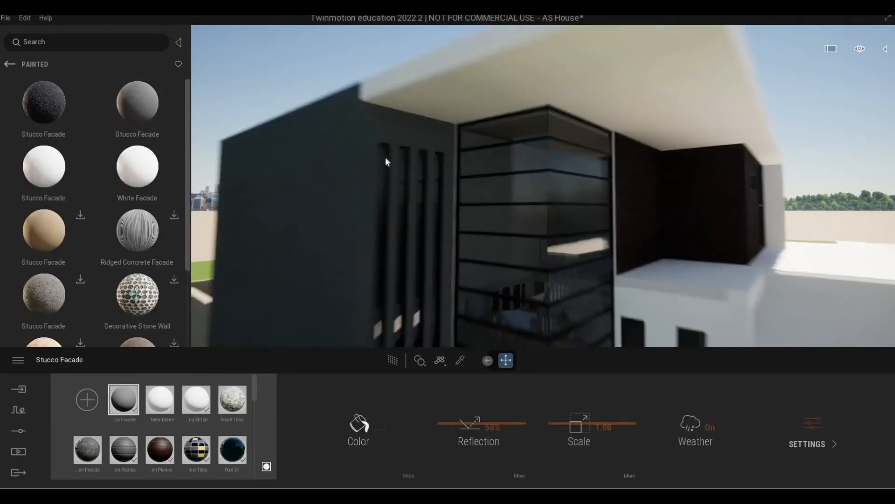
scroll(393, 163, up, 3)
right_drag(393, 164, 413, 148)
scroll(401, 149, down, 5)
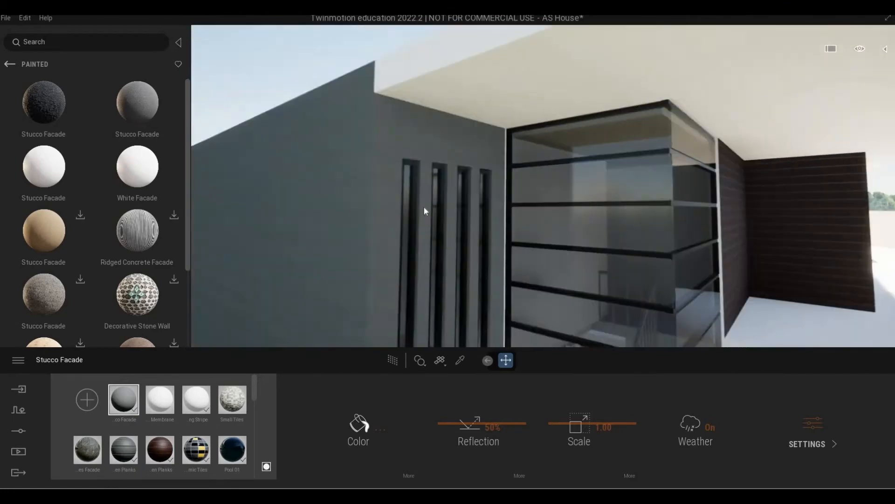
right_drag(424, 207, 536, 230)
scroll(442, 230, up, 4)
right_drag(442, 229, 605, 92)
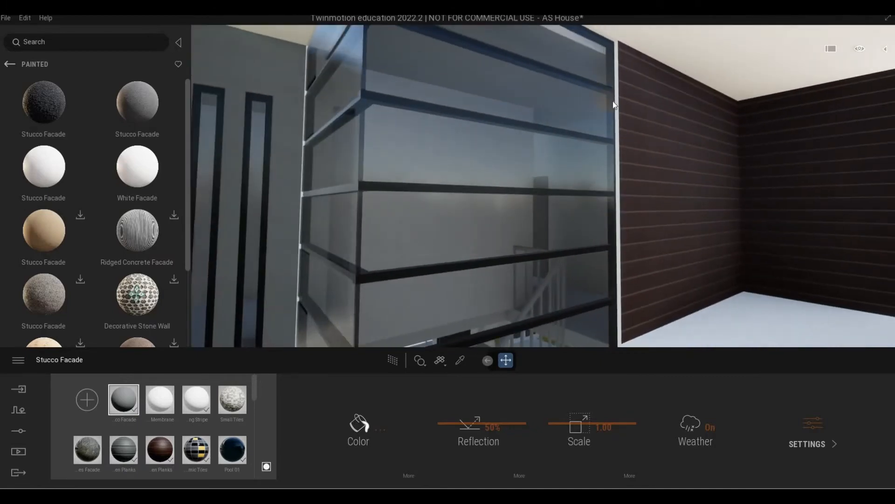
scroll(505, 128, down, 3)
scroll(504, 78, down, 4)
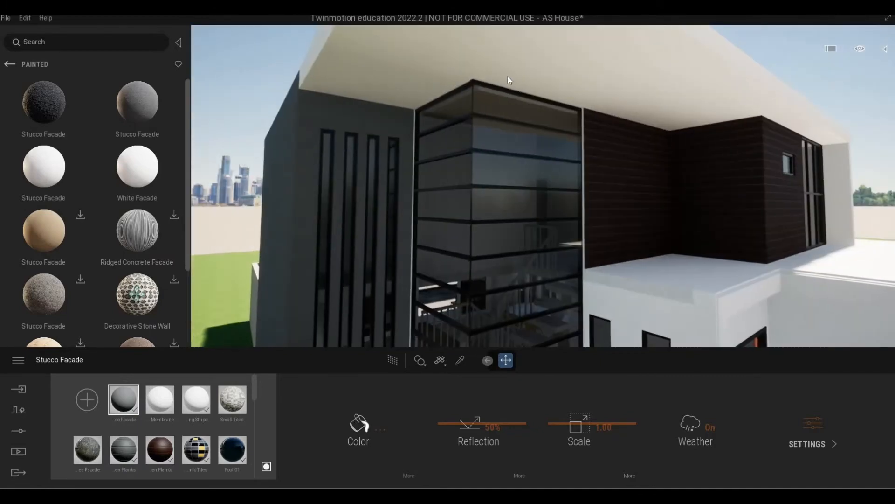
scroll(509, 80, up, 3)
scroll(486, 108, up, 2)
Raise the camera above the roof line, then move down along the dark wood wing
middle_drag(486, 107, 474, 128)
scroll(474, 152, down, 4)
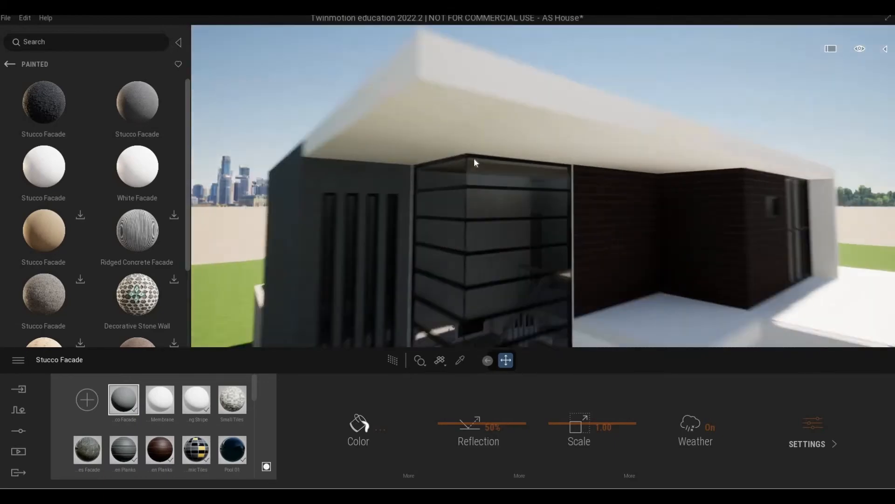
scroll(546, 187, up, 2)
middle_drag(547, 186, 503, 178)
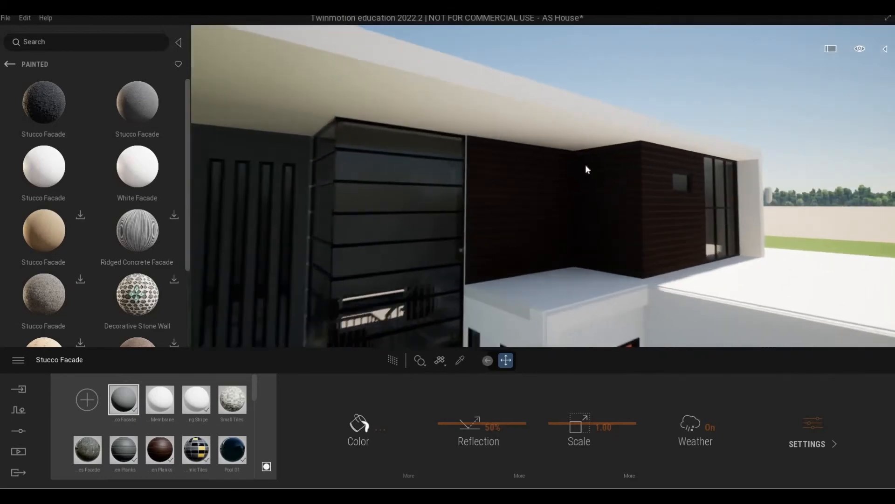
middle_drag(585, 164, 578, 158)
scroll(577, 158, up, 5)
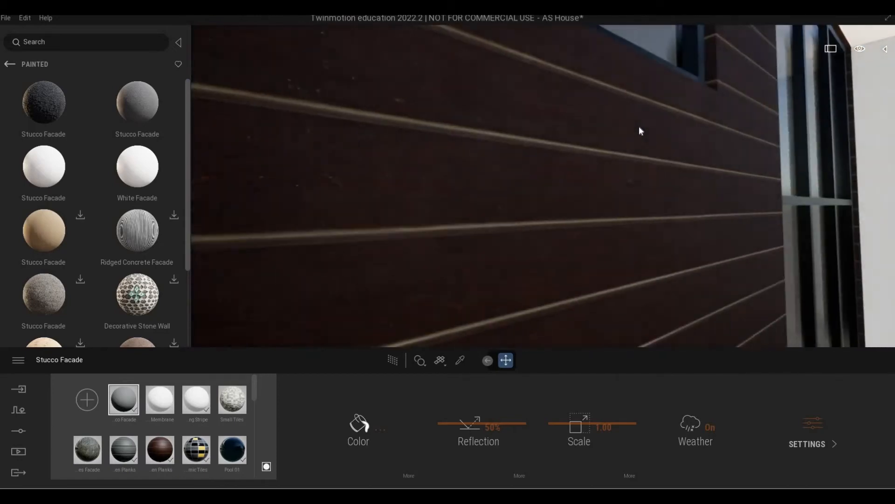
scroll(606, 206, down, 5)
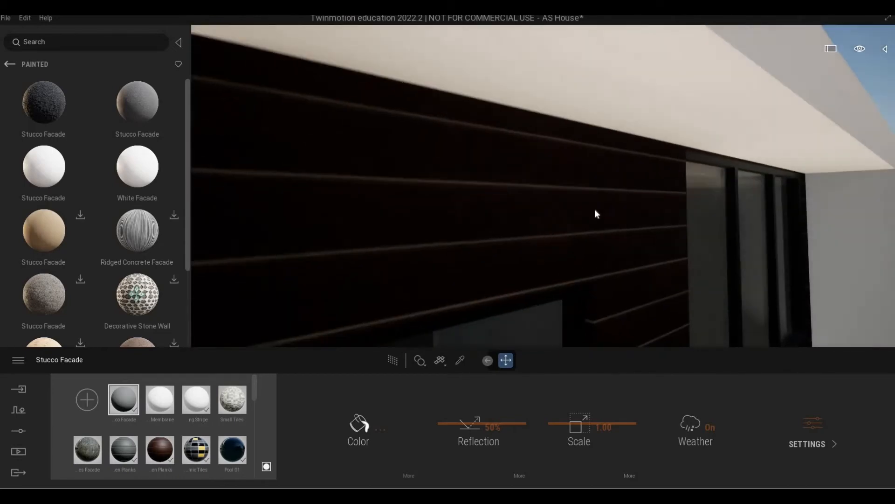
scroll(612, 209, down, 5)
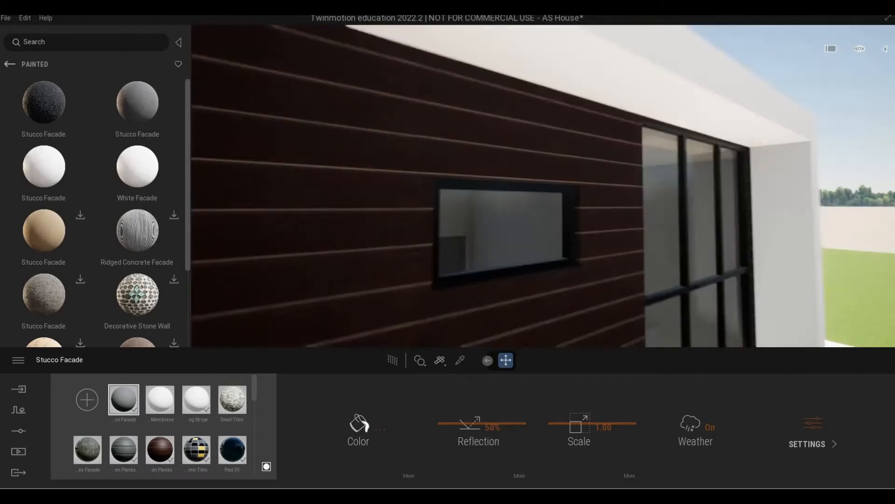
middle_drag(664, 253, 644, 265)
scroll(589, 276, down, 3)
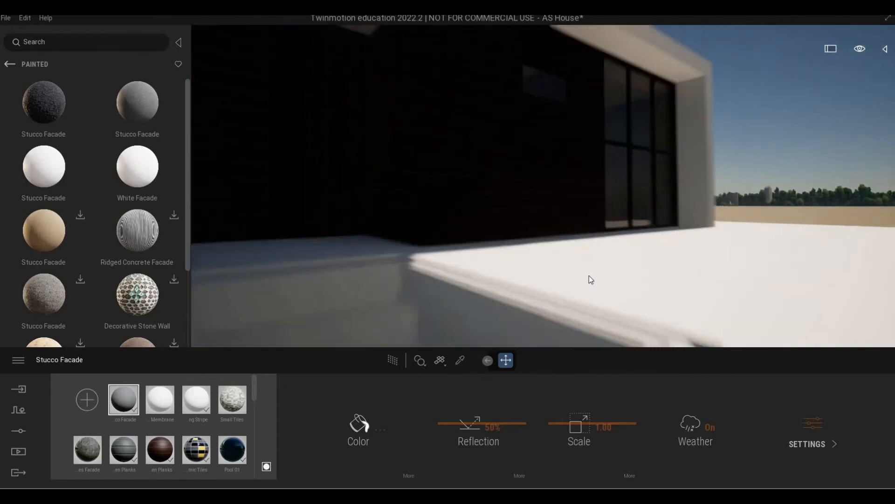
scroll(589, 275, up, 5)
scroll(625, 283, down, 4)
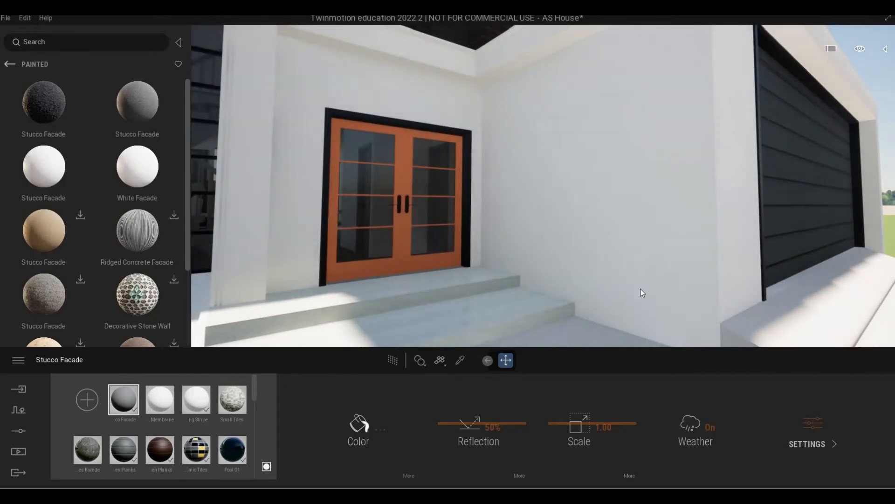
scroll(641, 293, up, 3)
scroll(642, 293, down, 5)
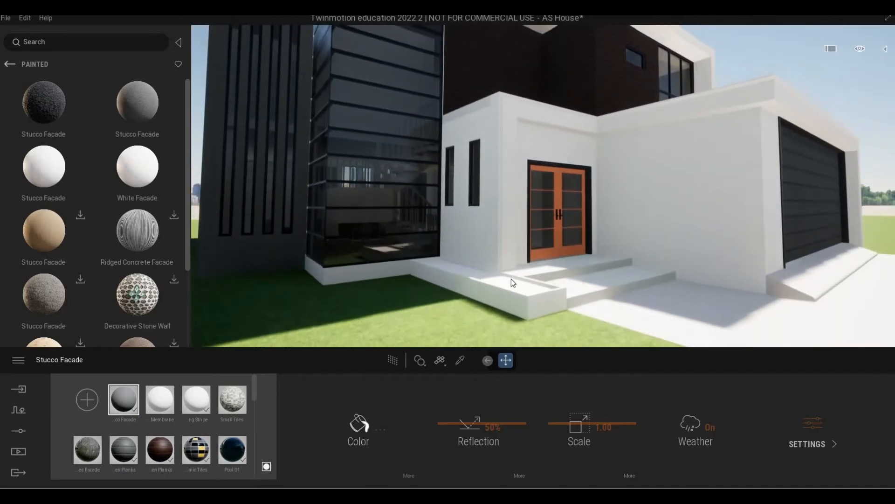
scroll(253, 285, up, 10)
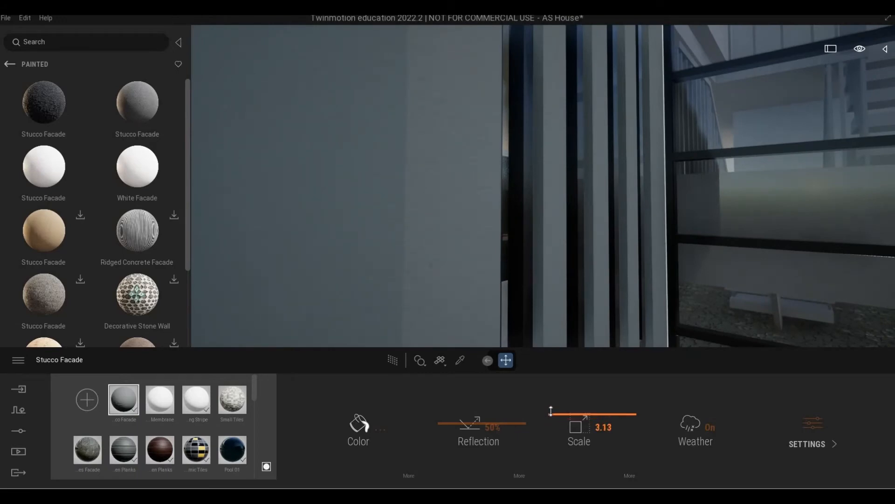
Orbit around the entrance toward the garage and scroll through the Painted materials list
scroll(461, 288, down, 6)
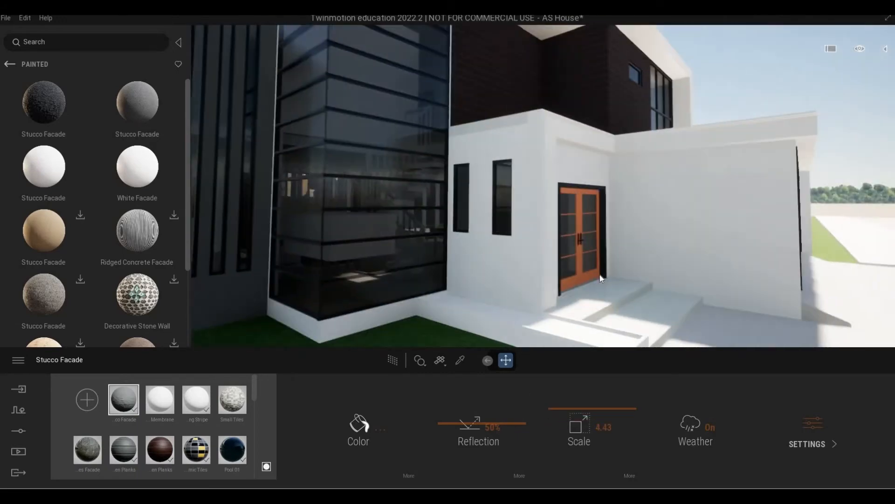
shift+middle_drag(600, 279, 689, 252)
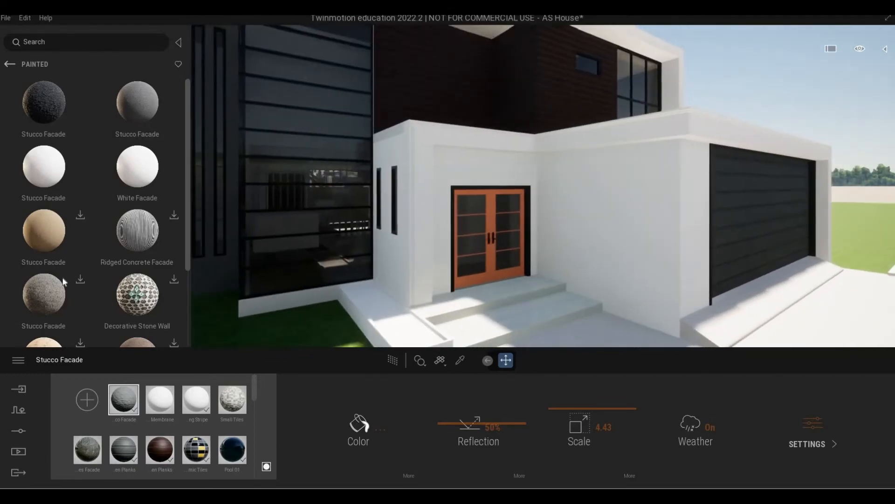
scroll(64, 282, down, 2)
scroll(65, 234, down, 2)
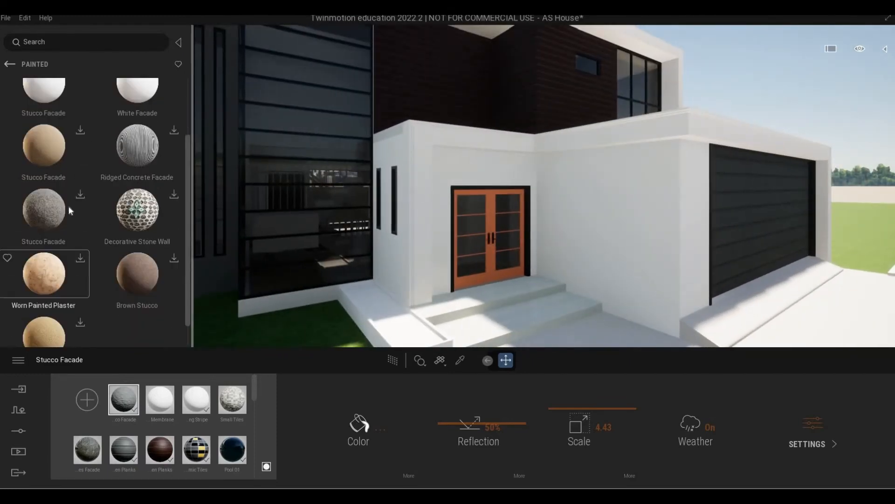
scroll(82, 271, down, 2)
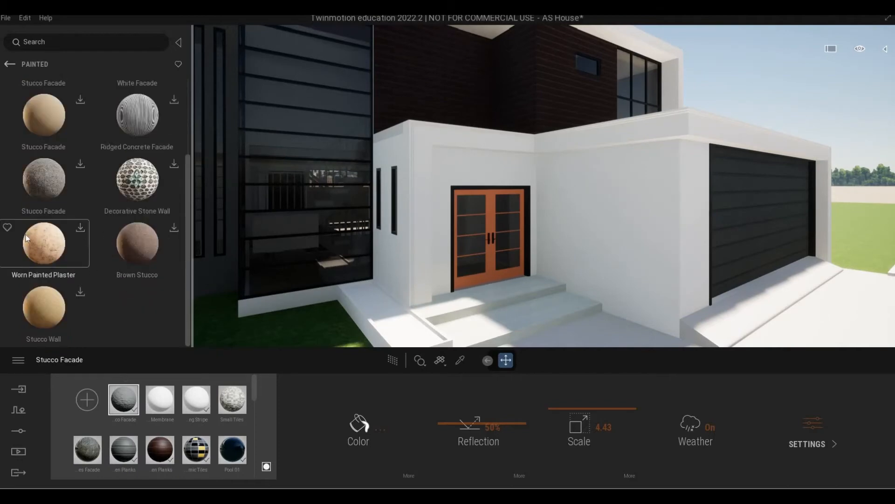
scroll(56, 252, up, 2)
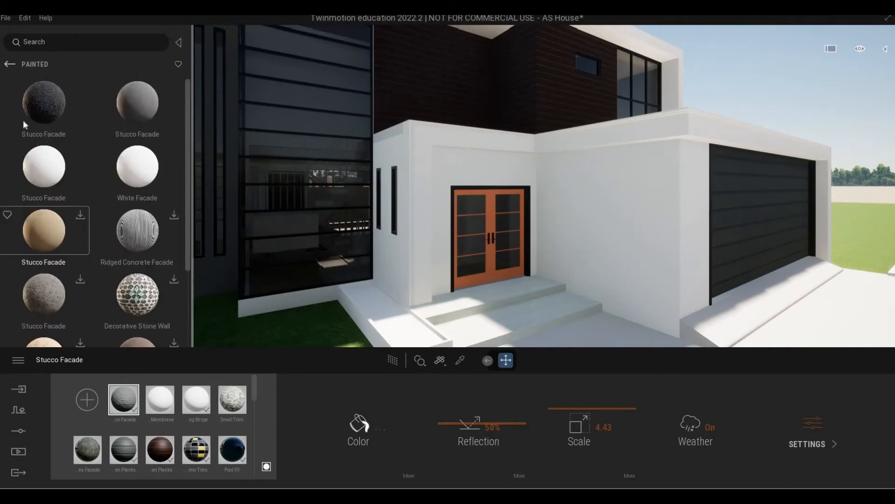
Back out of Painted plaster, open Stone and scroll through its Wall materials
click(10, 64)
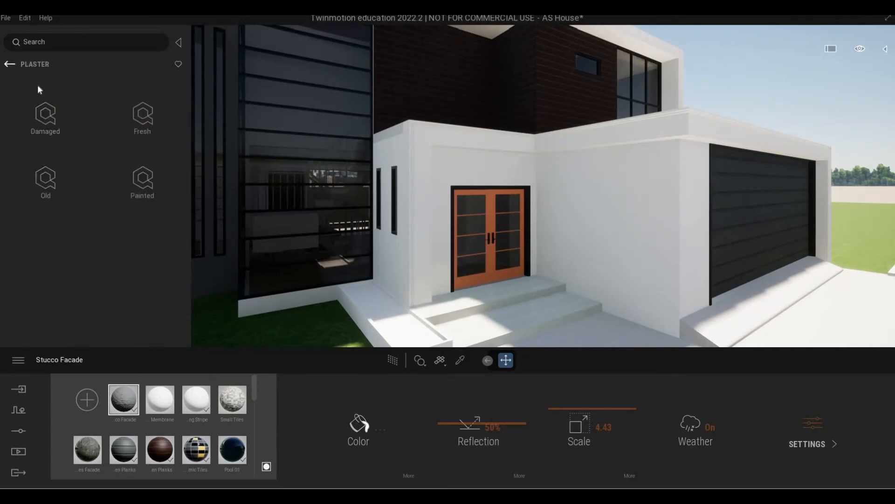
click(10, 64)
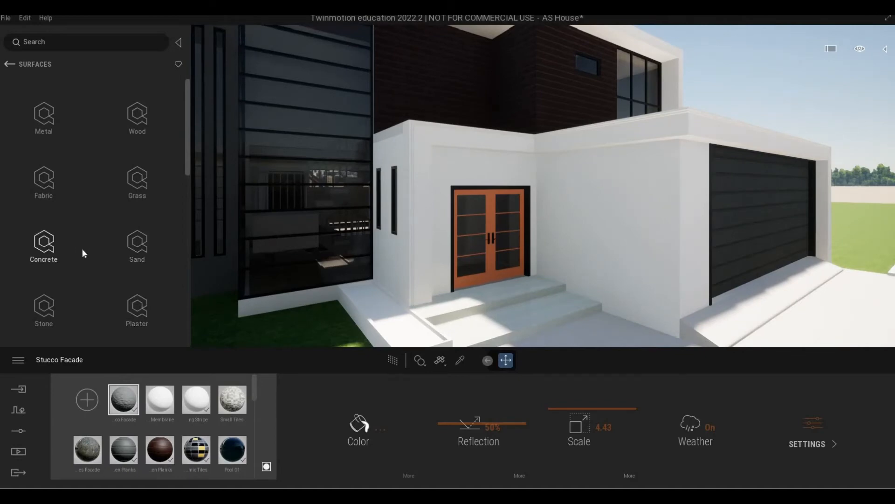
scroll(82, 252, down, 2)
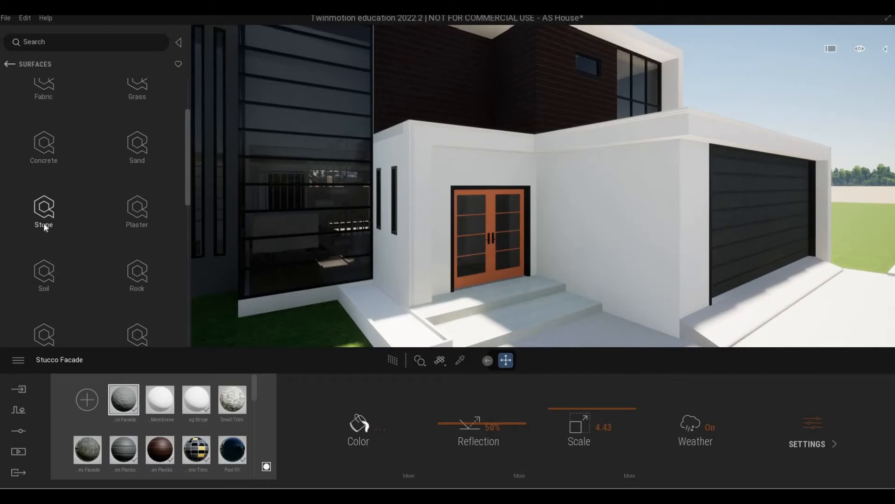
click(43, 222)
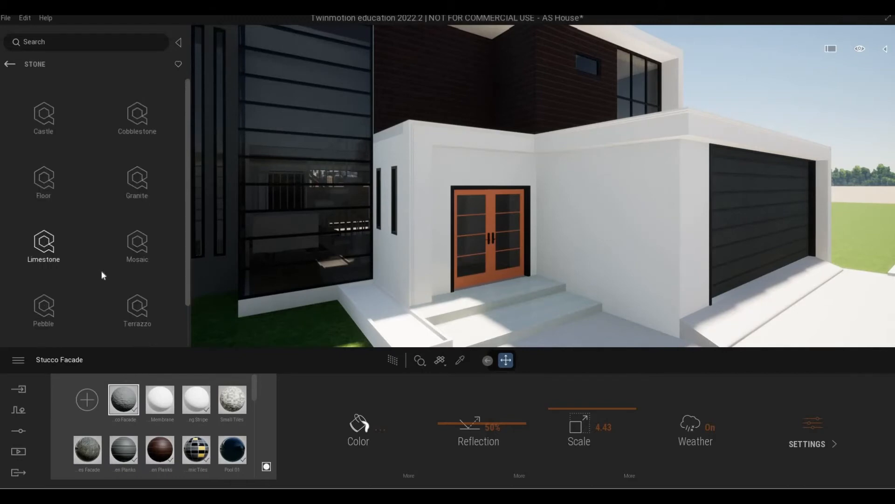
scroll(116, 259, down, 1)
scroll(115, 268, down, 2)
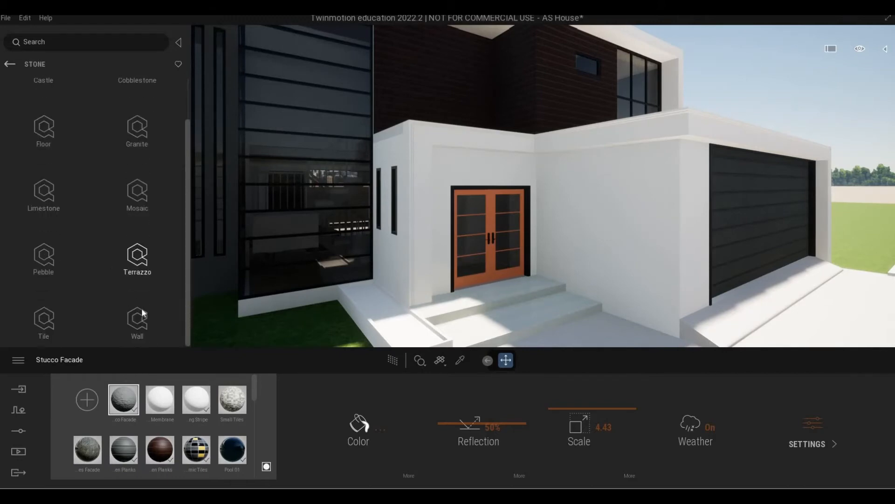
click(140, 317)
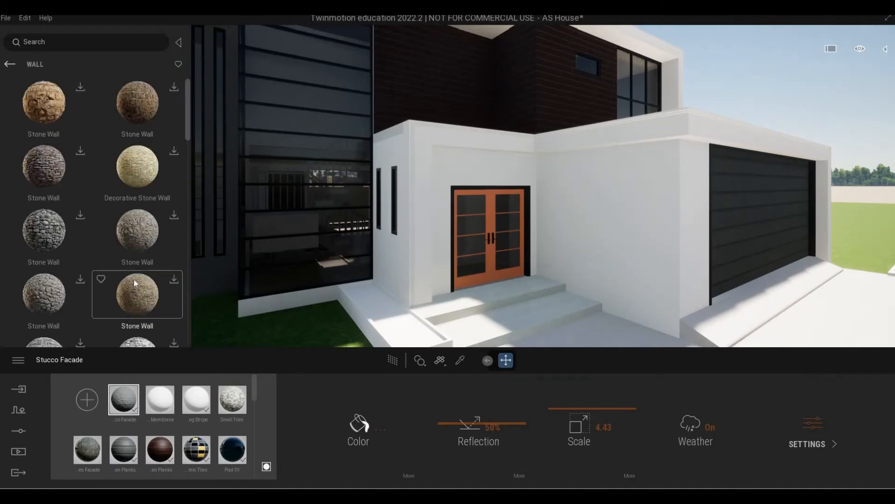
scroll(133, 277, down, 3)
scroll(135, 280, down, 6)
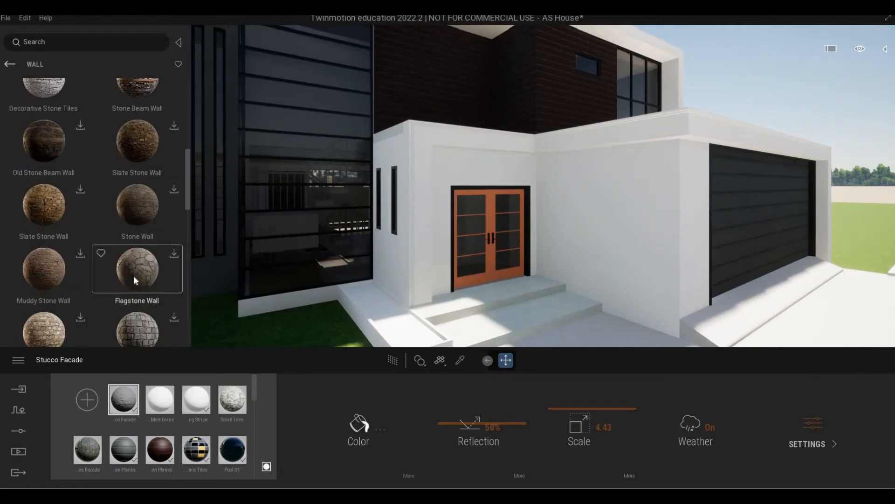
scroll(134, 276, down, 5)
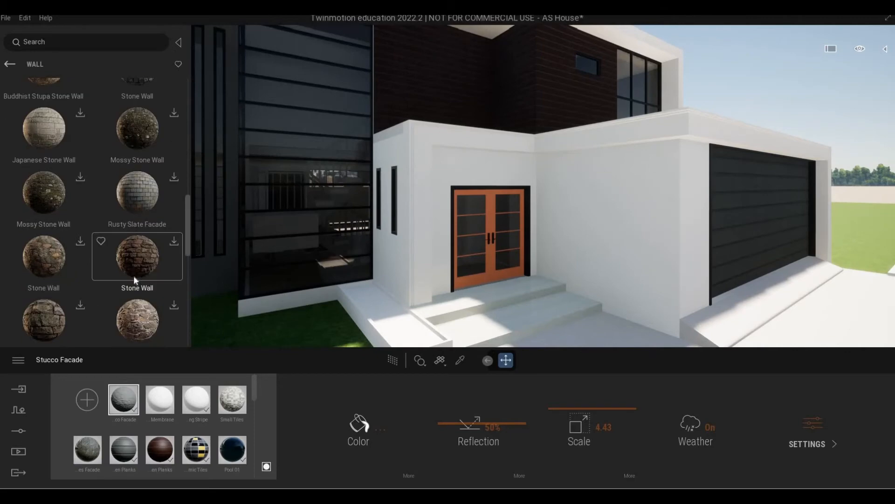
scroll(133, 275, down, 5)
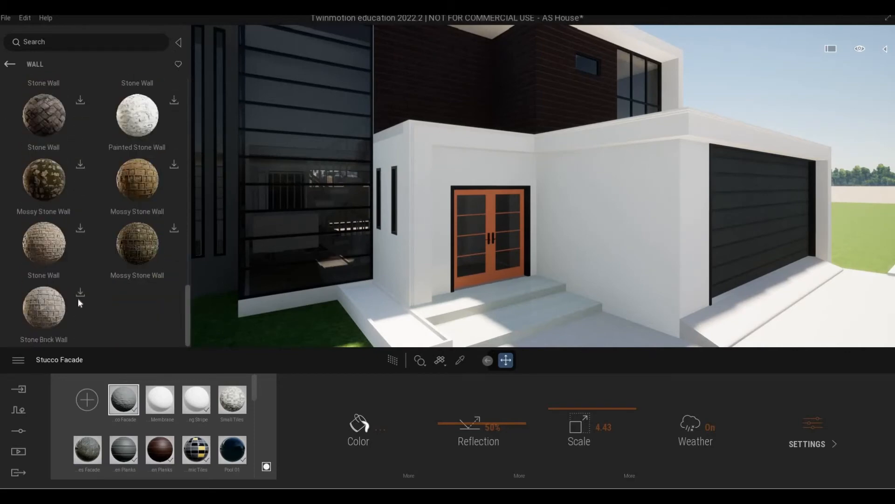
scroll(78, 299, up, 4)
scroll(77, 298, up, 6)
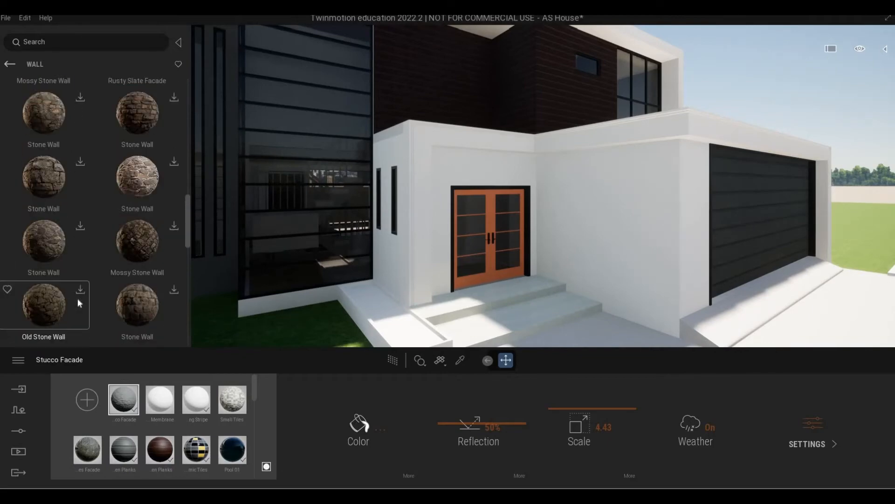
Look through the Mosaic and Pebble stone materials, then step back to the library's top level
click(10, 64)
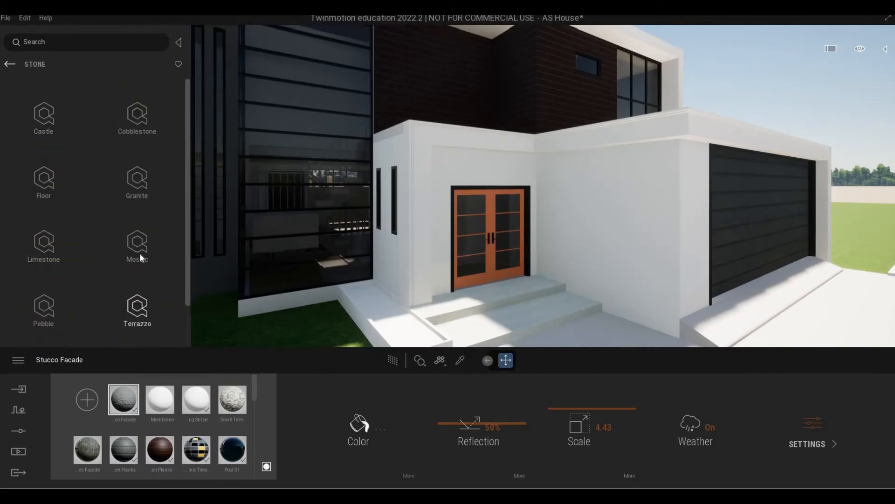
click(139, 255)
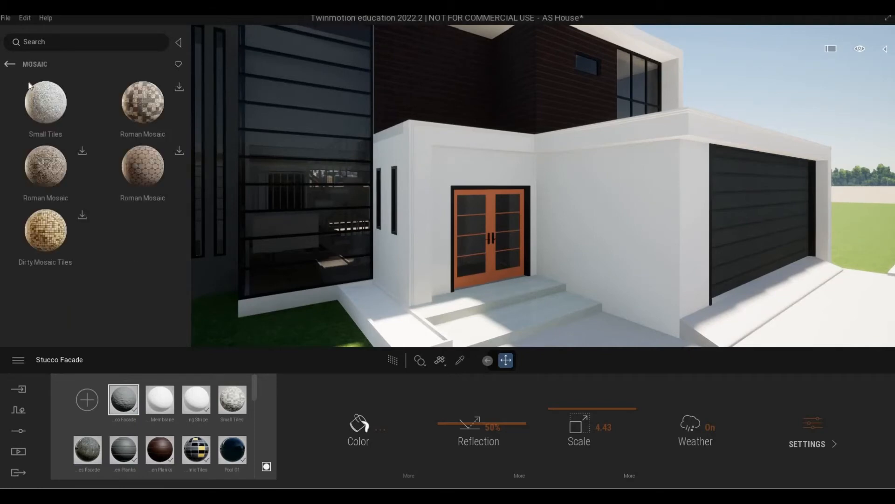
click(12, 64)
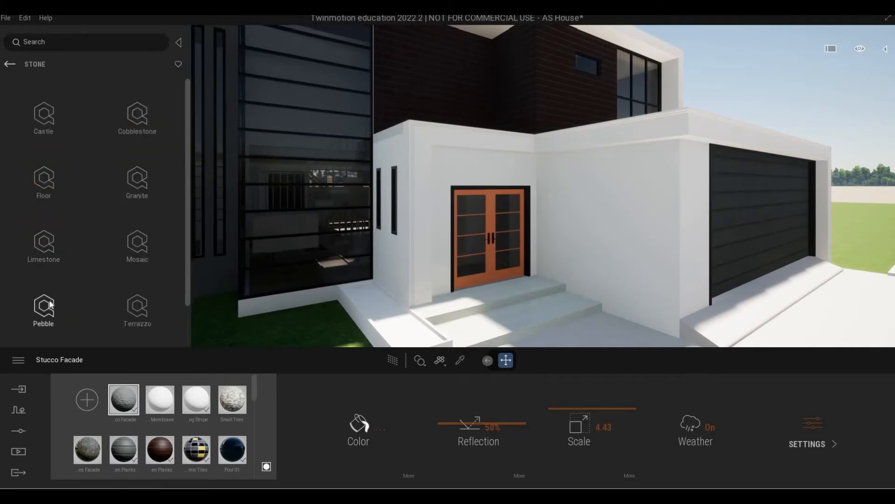
click(49, 301)
scroll(74, 219, down, 3)
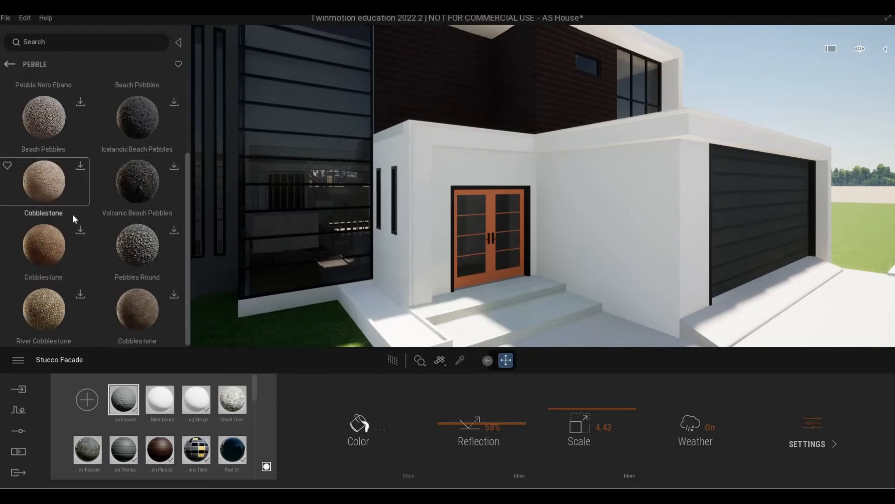
click(10, 65)
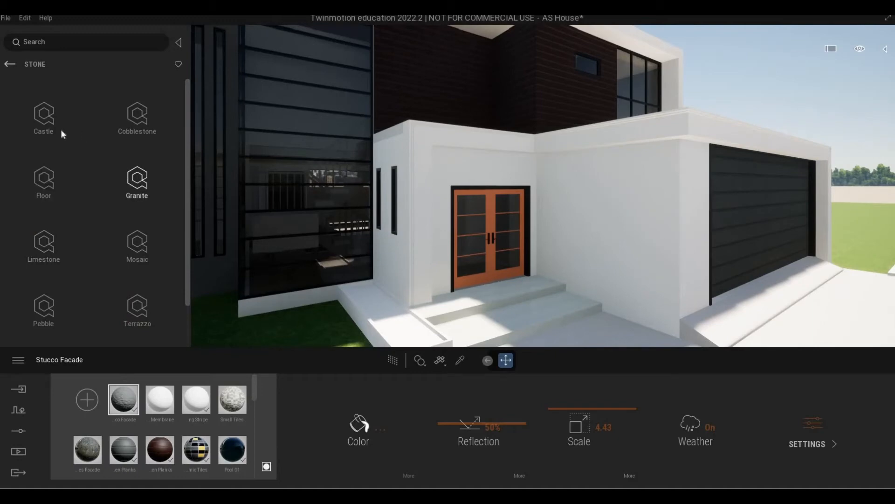
click(7, 65)
click(7, 64)
click(7, 65)
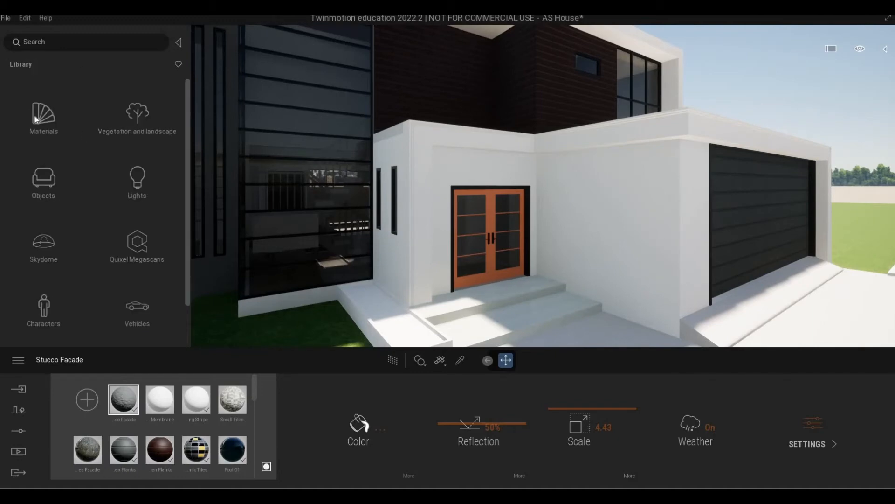
Apply Poured concrete 01 from the Concrete library to the white front walls at scale 7.47
click(61, 146)
click(66, 154)
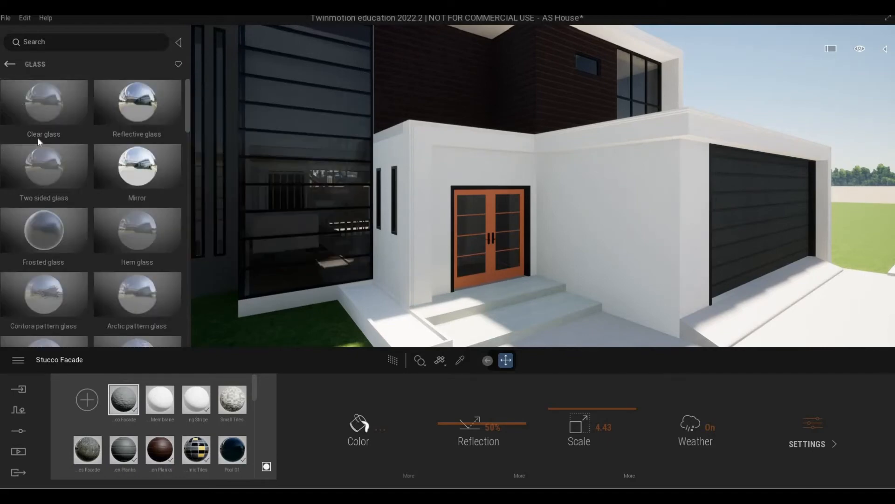
click(7, 65)
click(85, 174)
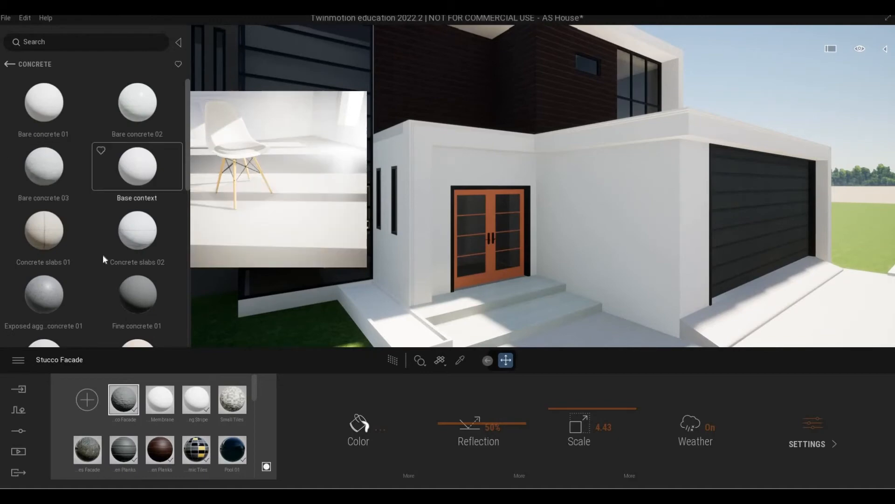
scroll(103, 259, down, 10)
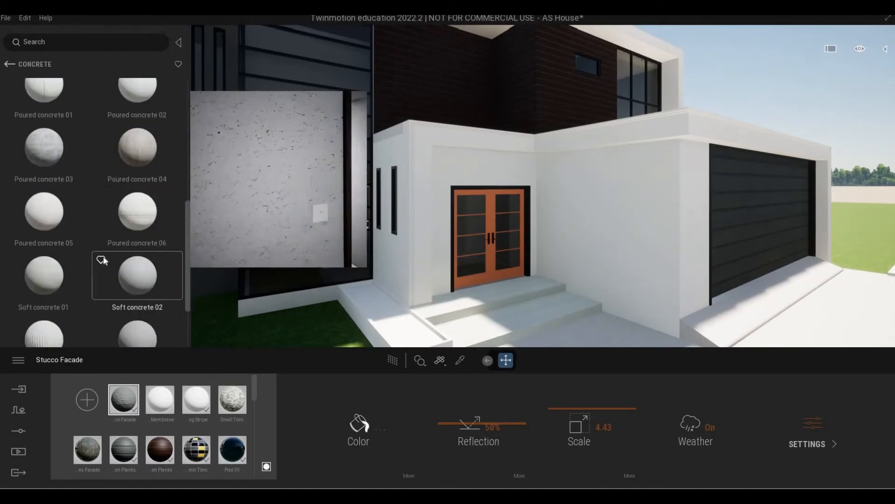
scroll(105, 256, down, 3)
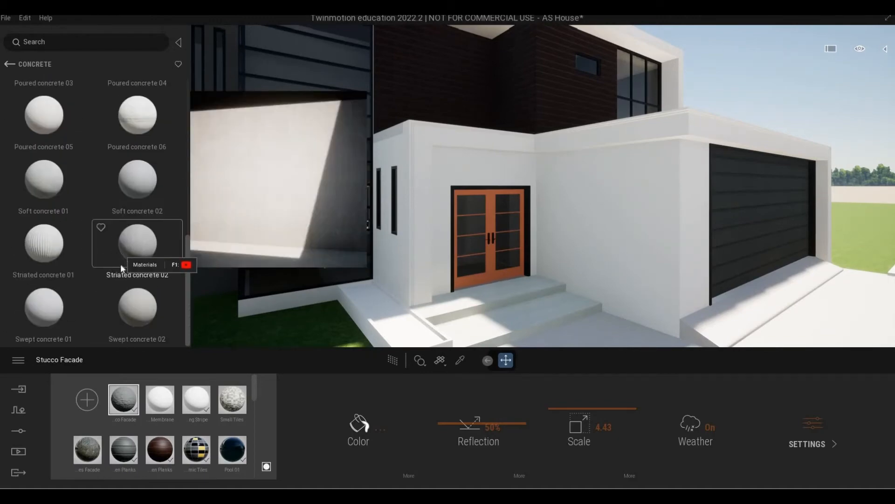
scroll(118, 261, up, 1)
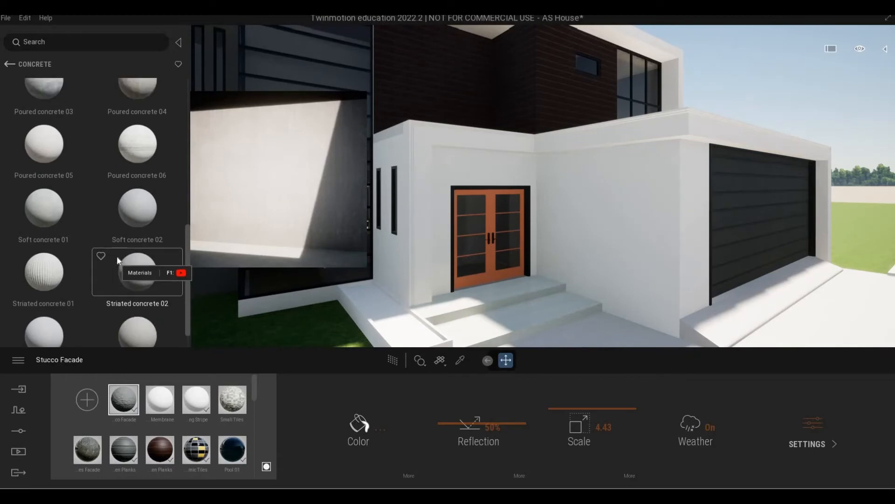
scroll(100, 250, up, 6)
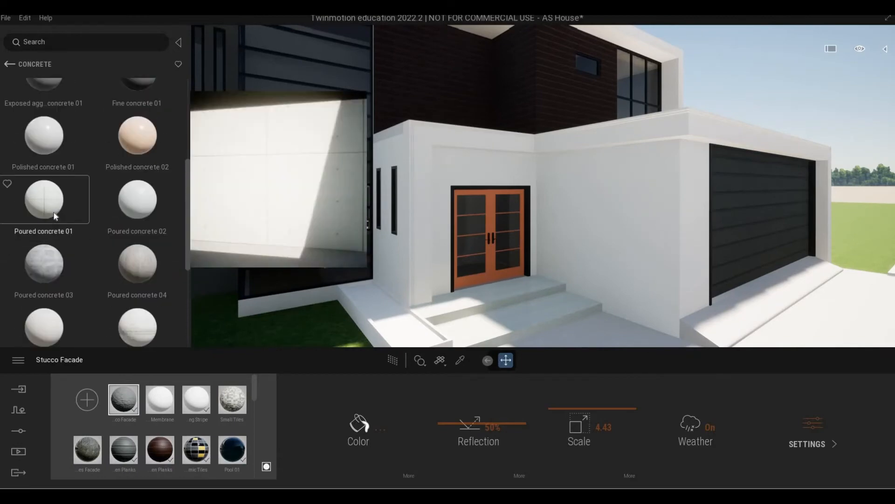
drag(54, 212, 594, 236)
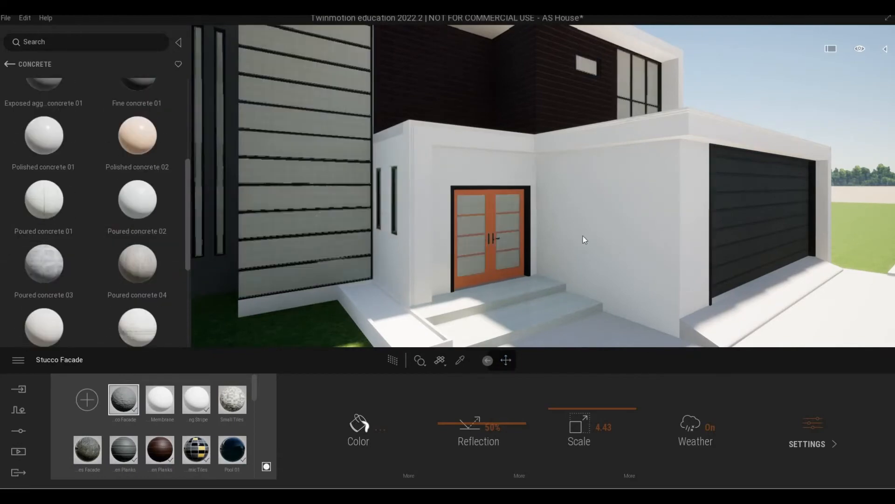
drag(564, 411, 562, 394)
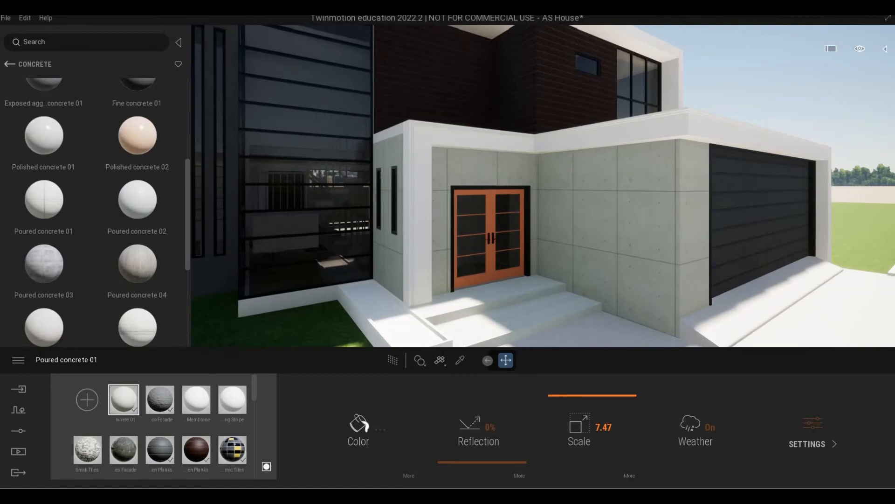
Apply Poured concrete 01 to the dark left side wall and enlarge its texture scale
scroll(615, 313, down, 2)
scroll(612, 317, up, 3)
right_drag(612, 318, 604, 306)
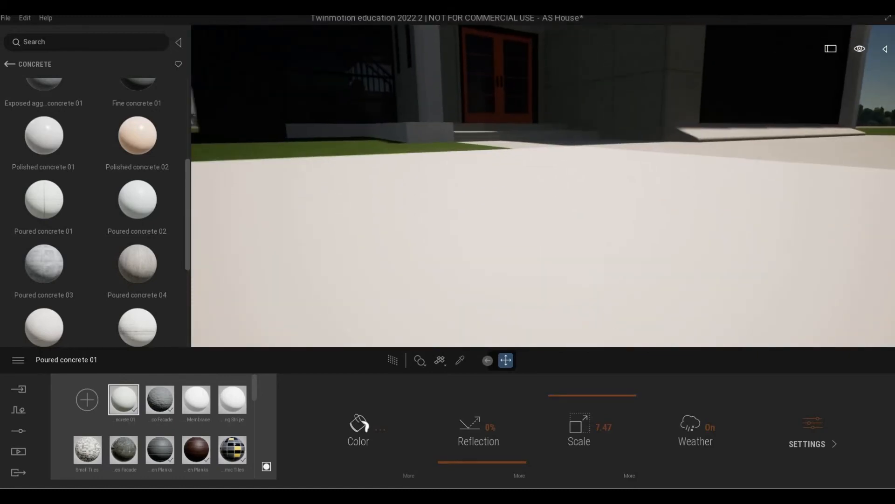
scroll(600, 306, down, 6)
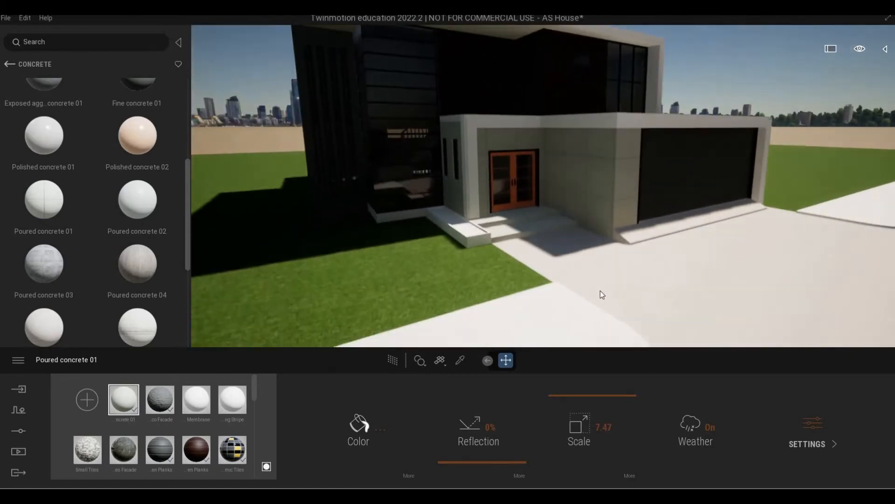
right_drag(600, 306, 493, 290)
scroll(485, 284, up, 5)
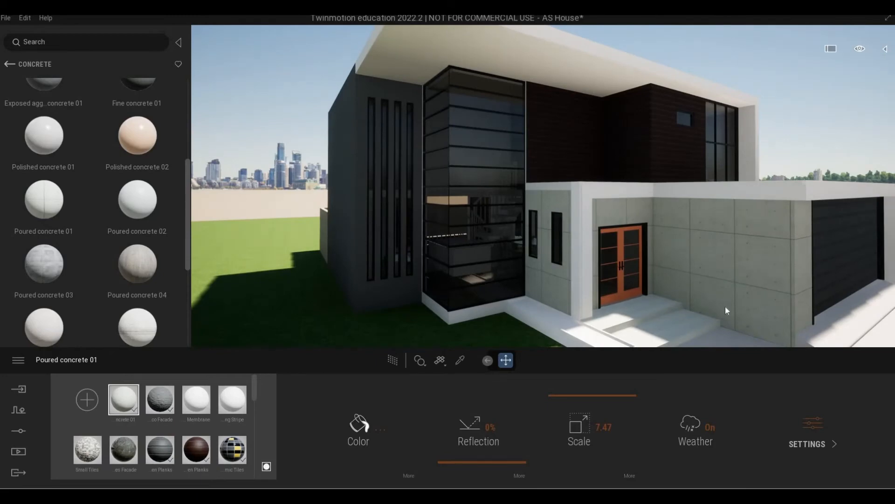
middle_drag(726, 306, 727, 311)
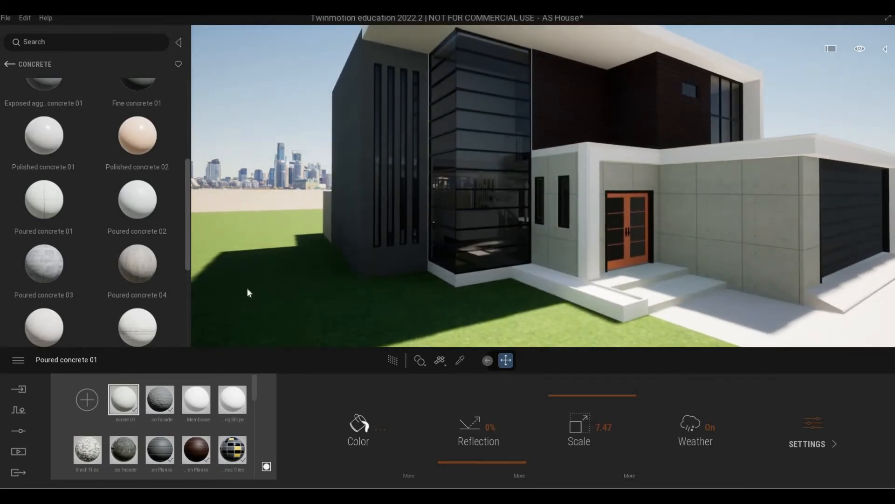
drag(65, 211, 364, 251)
scroll(373, 247, up, 5)
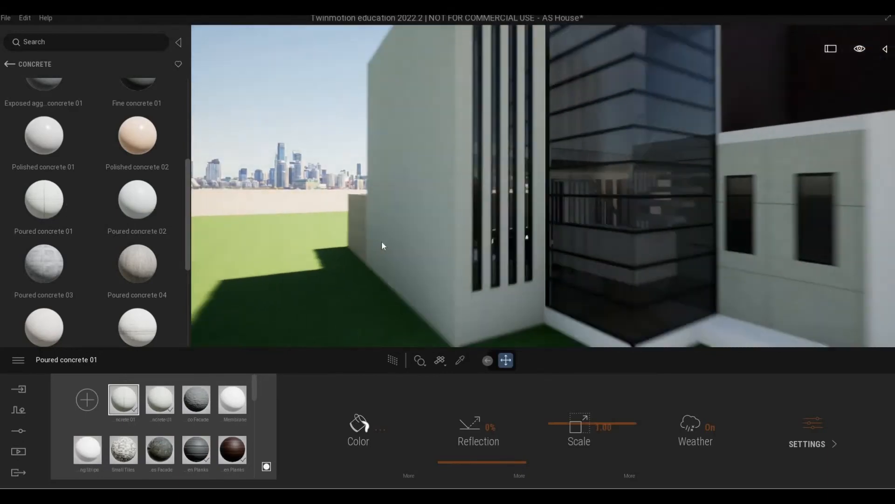
middle_drag(382, 242, 496, 242)
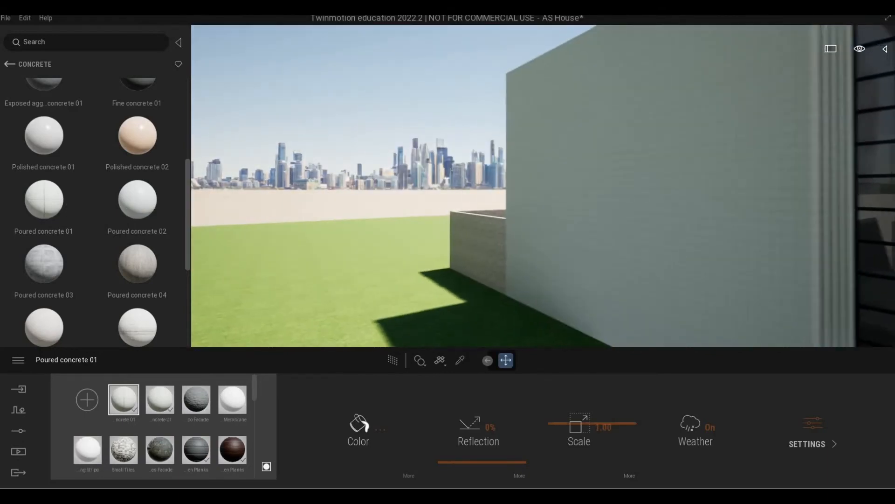
scroll(653, 327, up, 3)
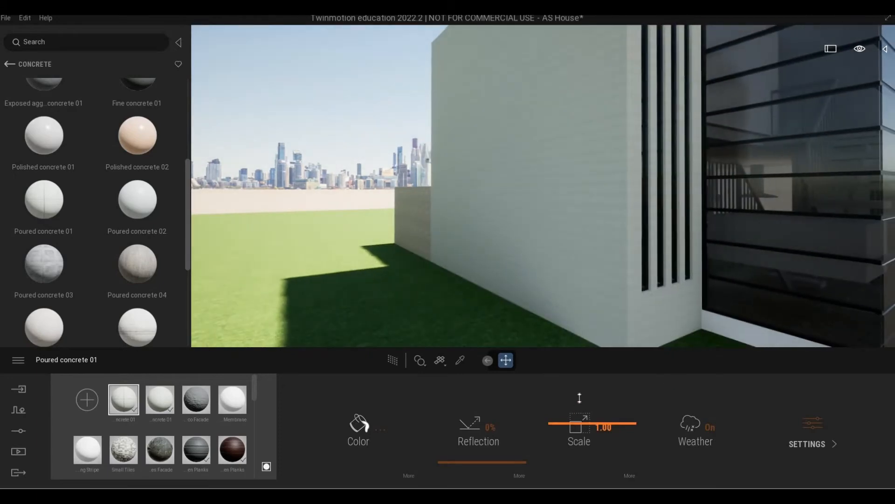
drag(580, 401, 581, 390)
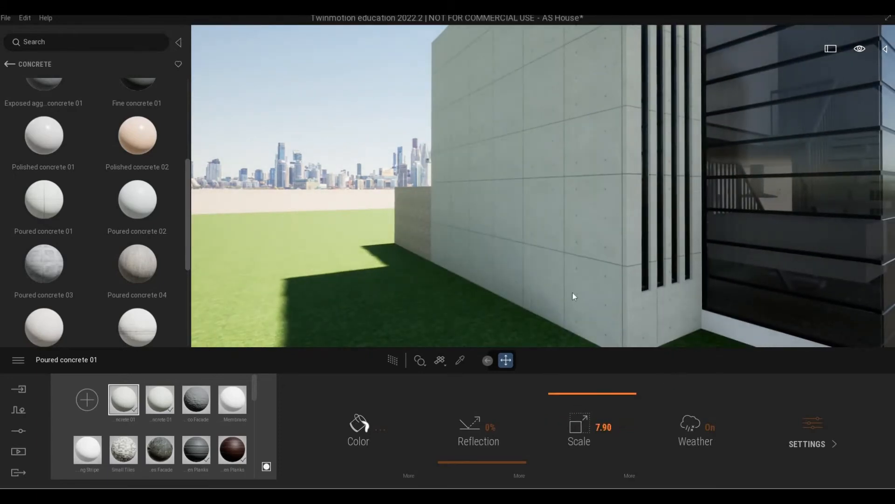
Undo the concrete on the tall side wall, restoring its dark grey finish
scroll(569, 296, down, 5)
key(q)
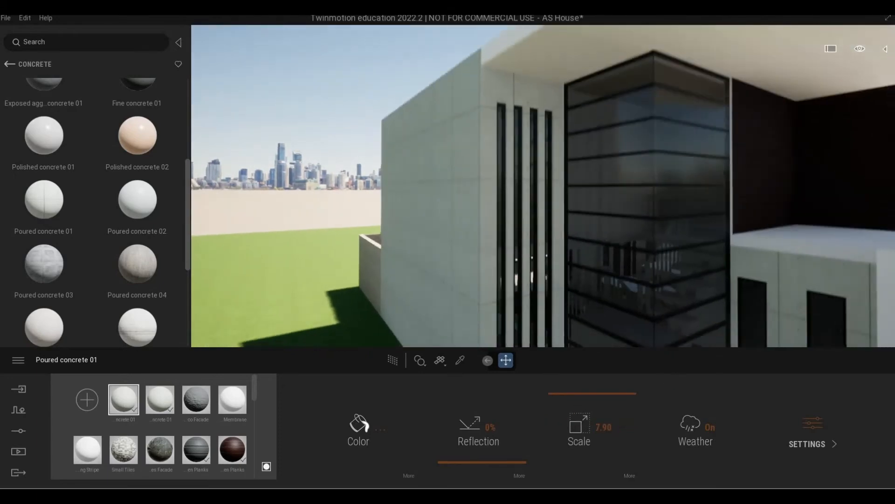
key(s)
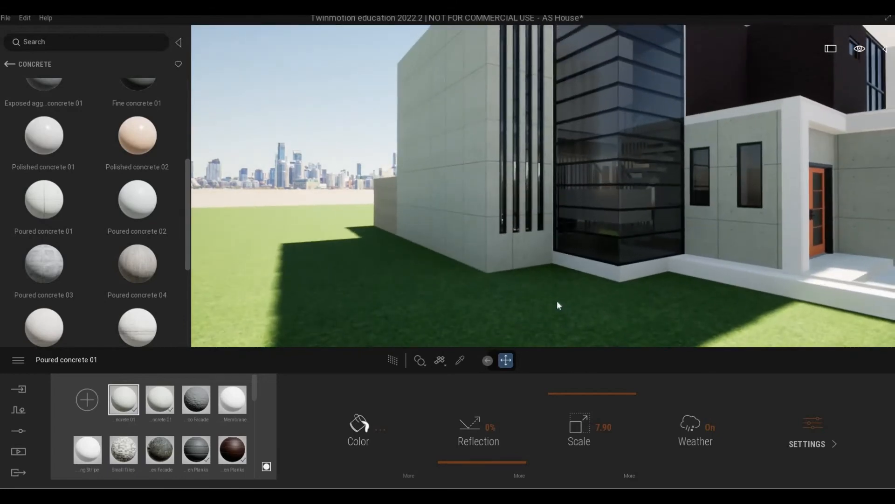
middle_drag(557, 301, 522, 335)
key(d)
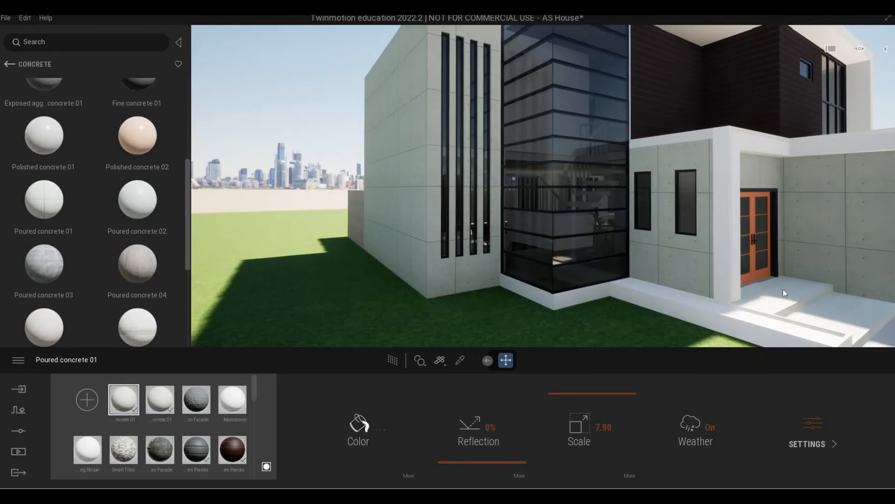
key(ctrl+z)
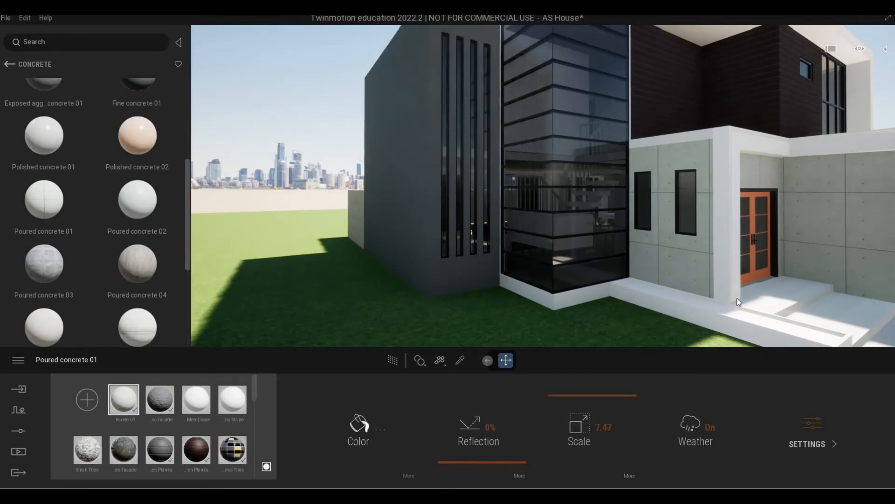
key(d)
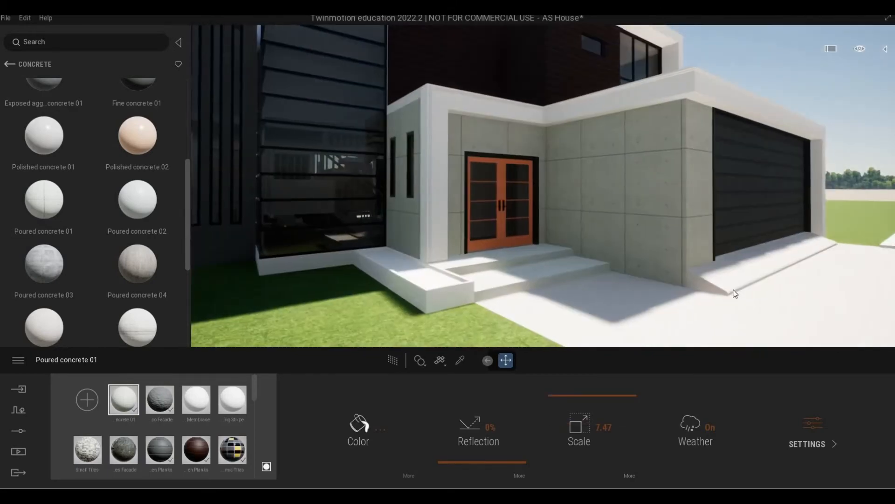
right_drag(734, 289, 734, 290)
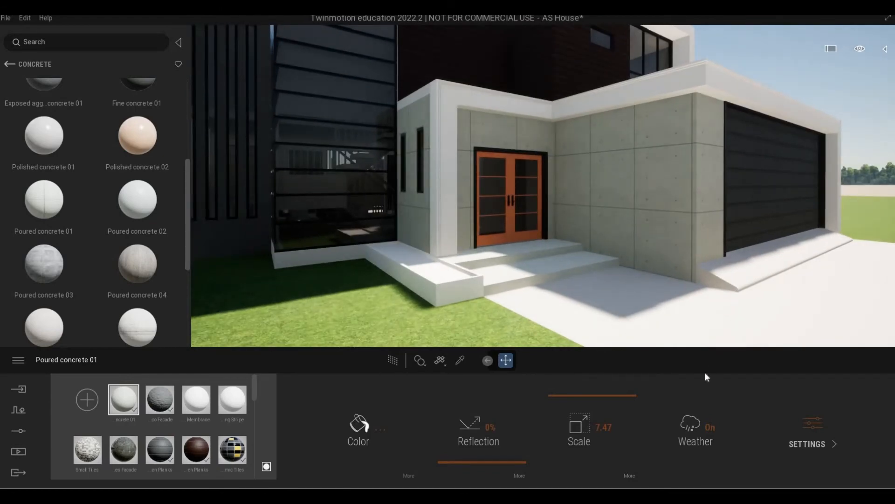
Lower the Poured concrete 01 scale to 5.95 and return to the material categories
drag(607, 397, 606, 402)
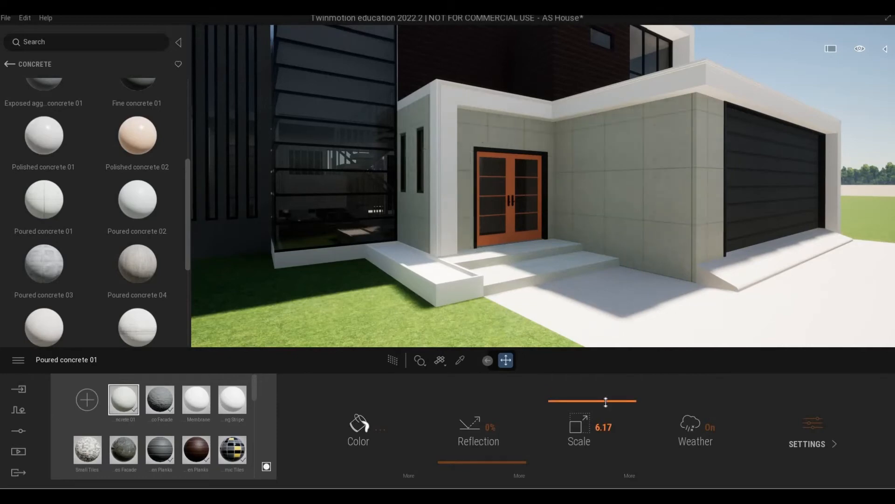
scroll(600, 319, down, 2)
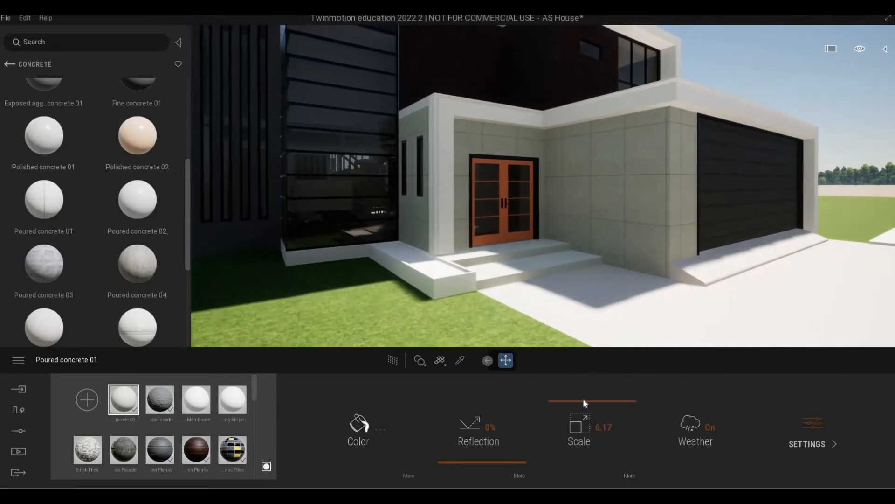
drag(583, 401, 576, 402)
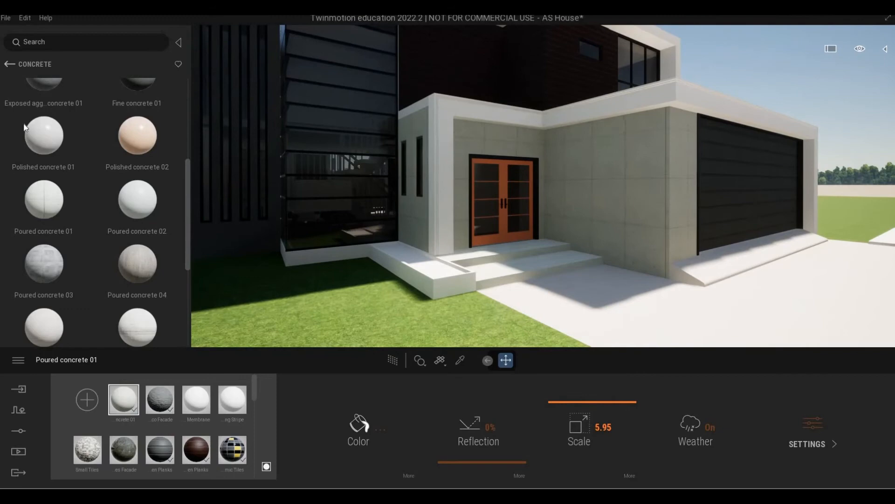
click(11, 64)
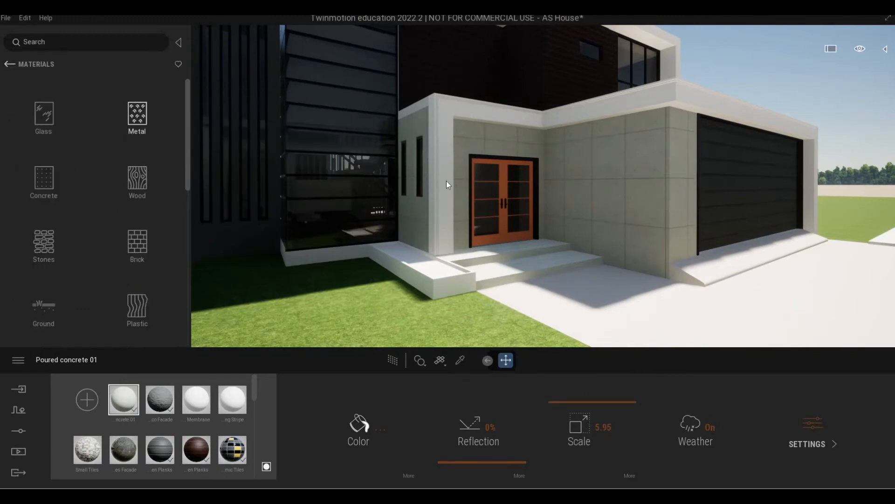
Apply Ipe A wood to the orange double door, undoing a Maple 02 B trial
click(137, 115)
scroll(476, 196, up, 5)
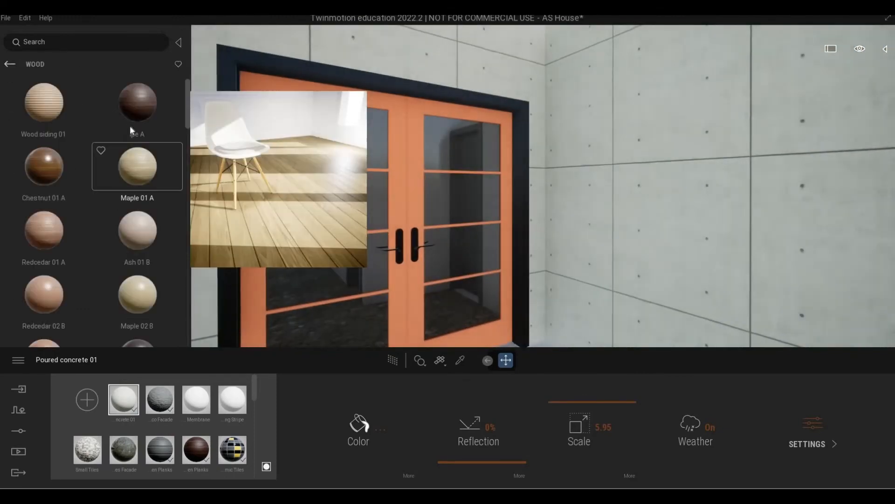
drag(131, 116, 404, 194)
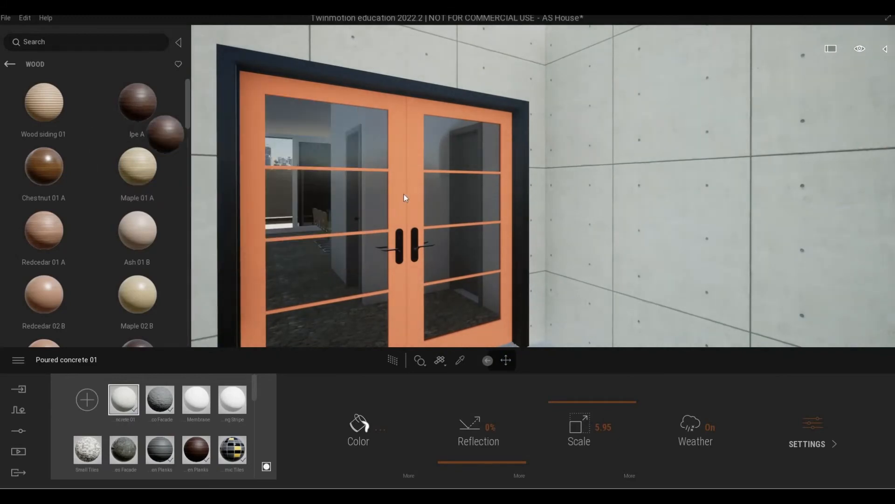
scroll(404, 197, down, 5)
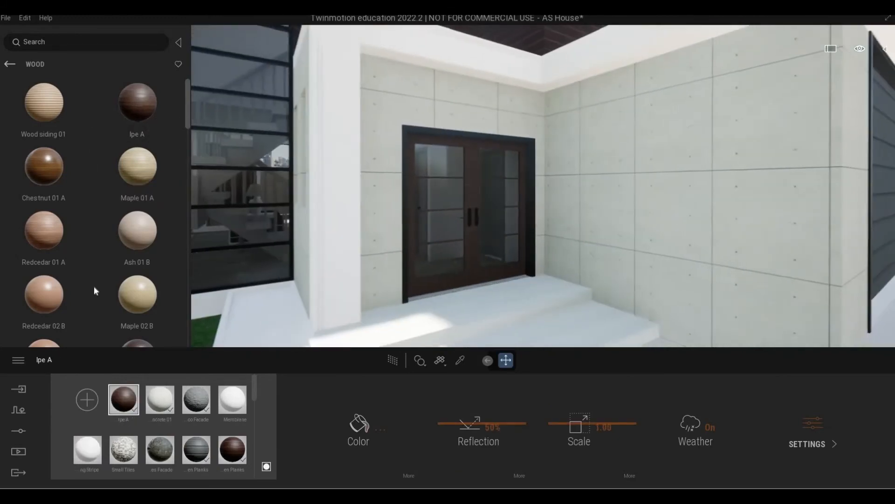
scroll(119, 259, down, 1)
drag(136, 239, 471, 186)
key(ctrl+z)
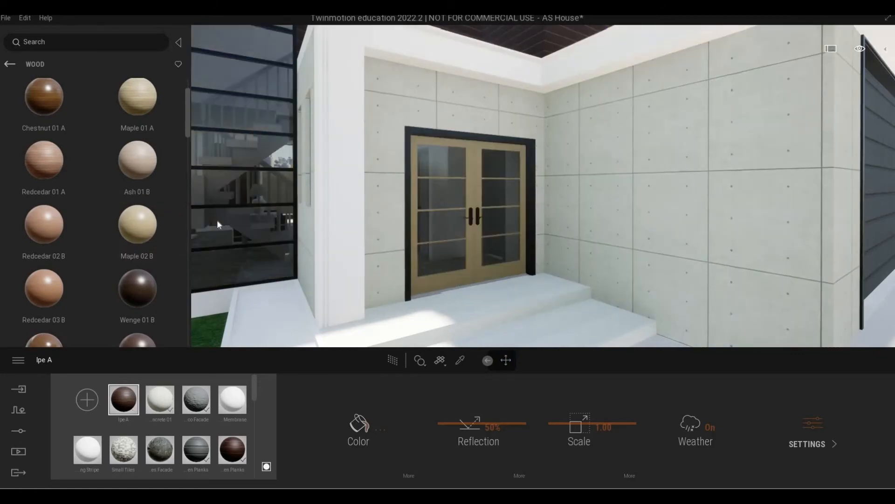
Pick the door handle's Aluminum material from the scene and review its advanced settings
mouse_move(181, 214)
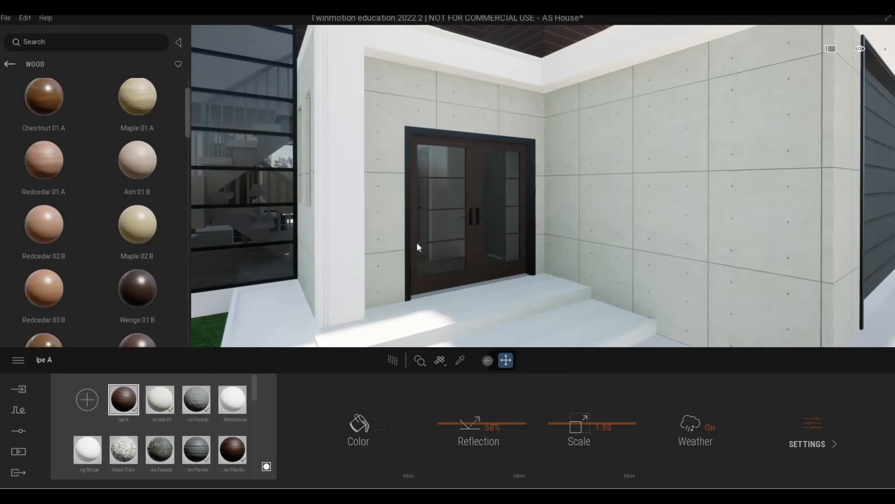
scroll(416, 250, up, 6)
scroll(417, 255, down, 10)
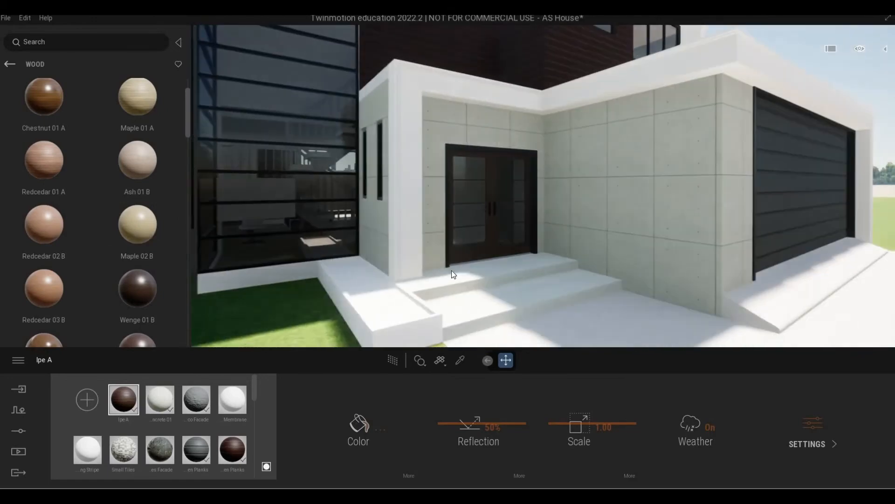
scroll(424, 263, up, 5)
scroll(423, 267, up, 4)
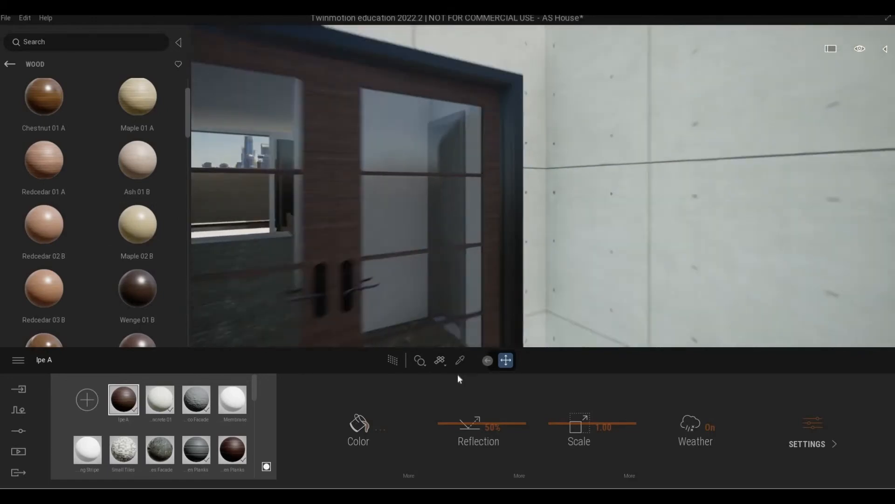
click(459, 360)
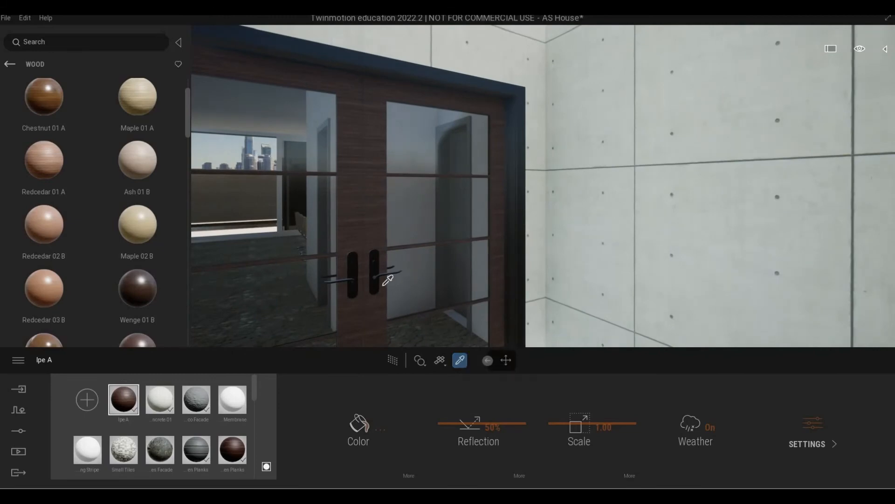
click(819, 430)
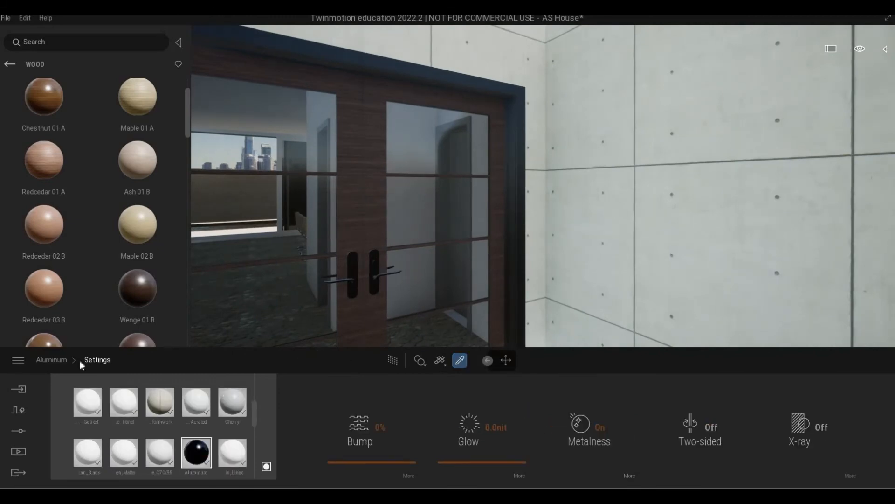
click(51, 359)
scroll(324, 310, down, 5)
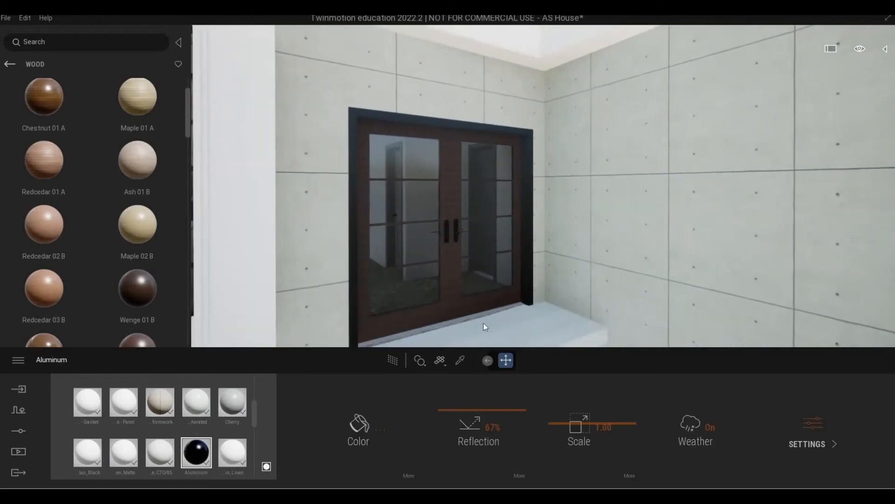
scroll(485, 327, down, 5)
middle_drag(487, 328, 541, 333)
scroll(532, 307, down, 3)
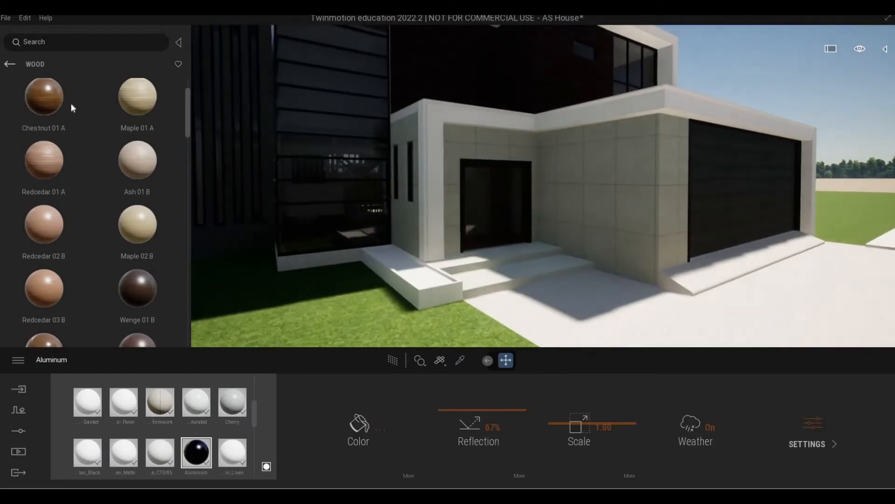
click(10, 64)
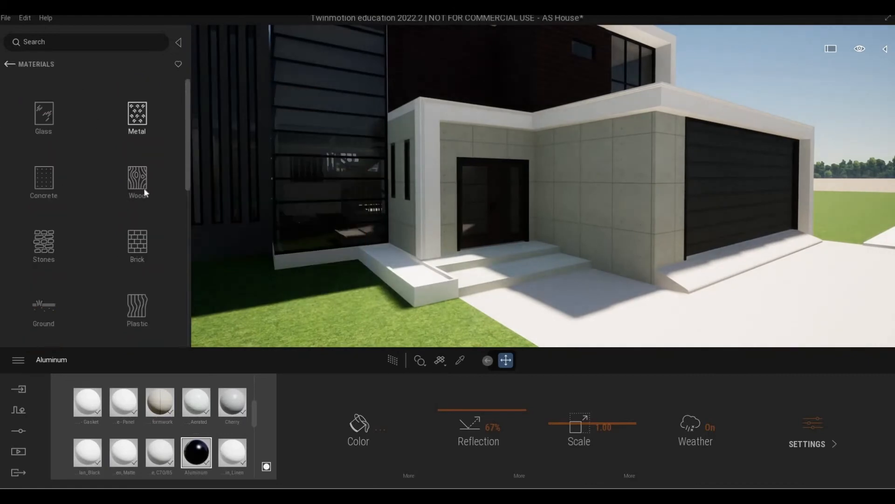
Try Stacked stone 02 on the planter by the steps at scale 3.13
click(44, 226)
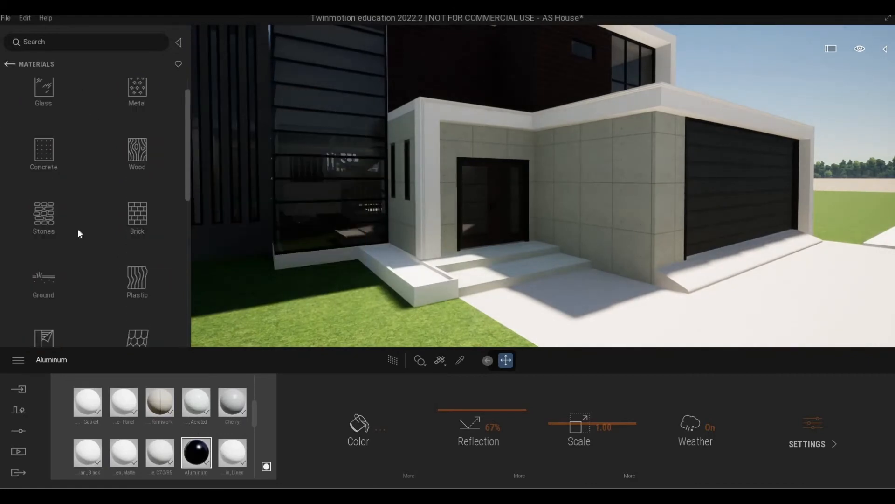
mouse_move(78, 228)
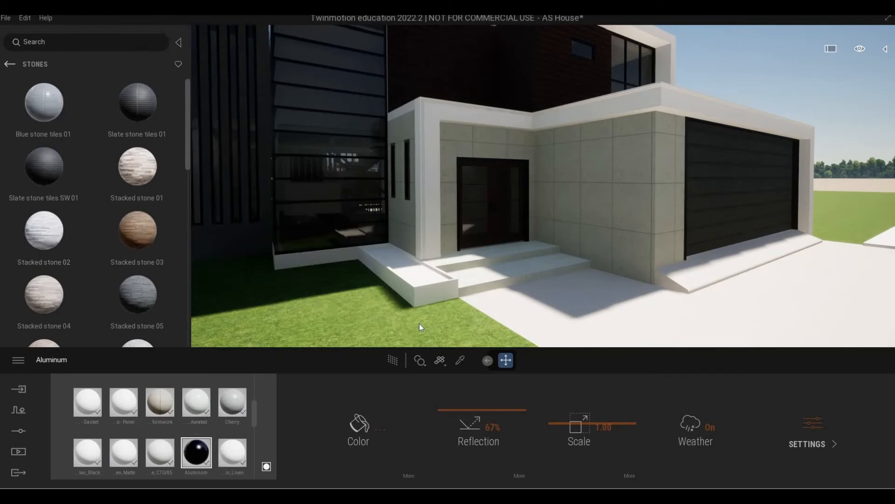
key(a)
key(q)
key(w)
drag(57, 227, 399, 225)
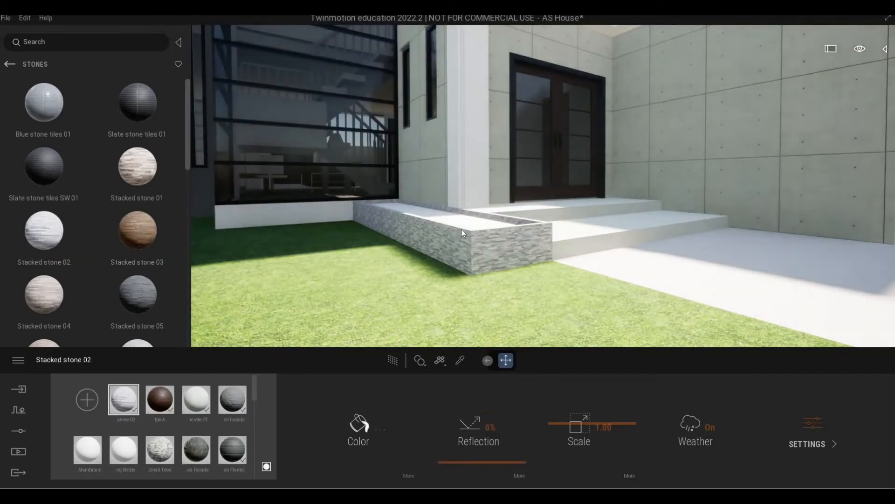
key(a)
key(w)
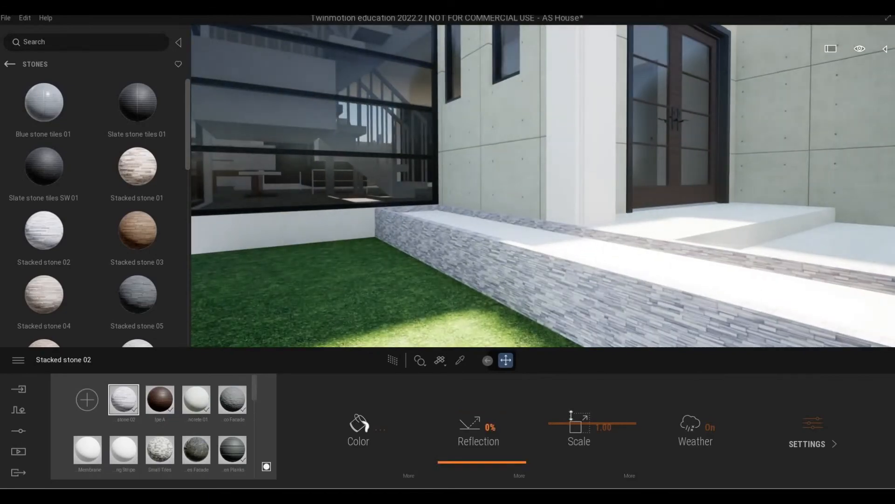
drag(572, 413, 539, 302)
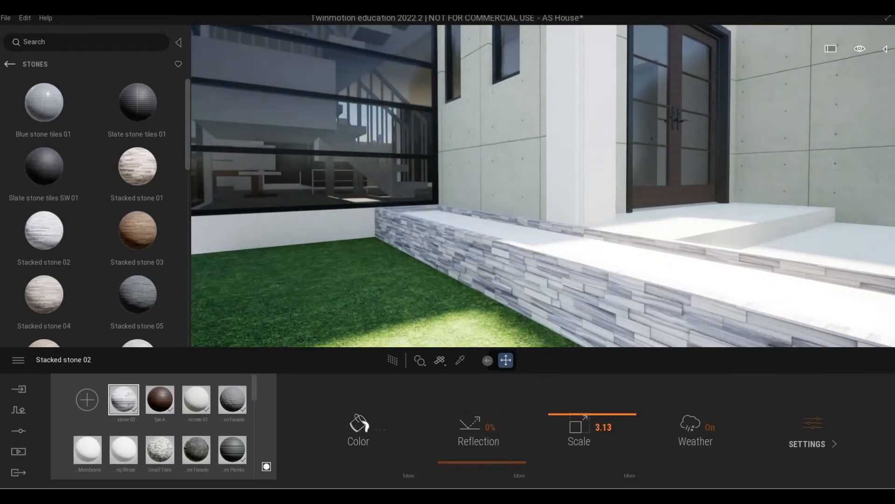
key(d)
key(a)
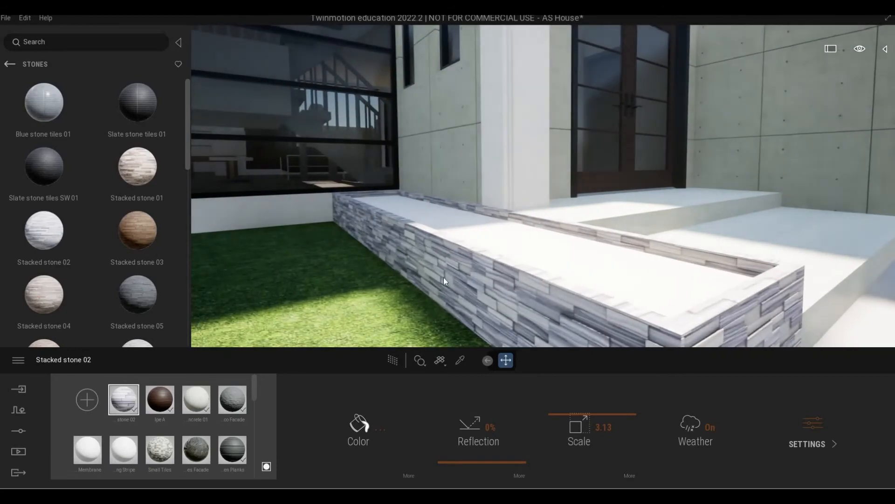
Replace it with Stacked stone 03 on the planter walls at scale 3.34
drag(138, 231, 487, 296)
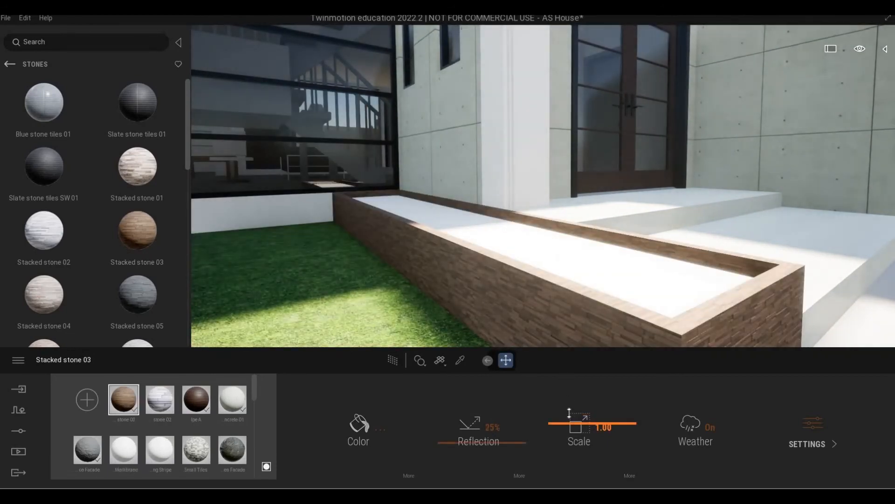
drag(569, 413, 569, 413)
key(s)
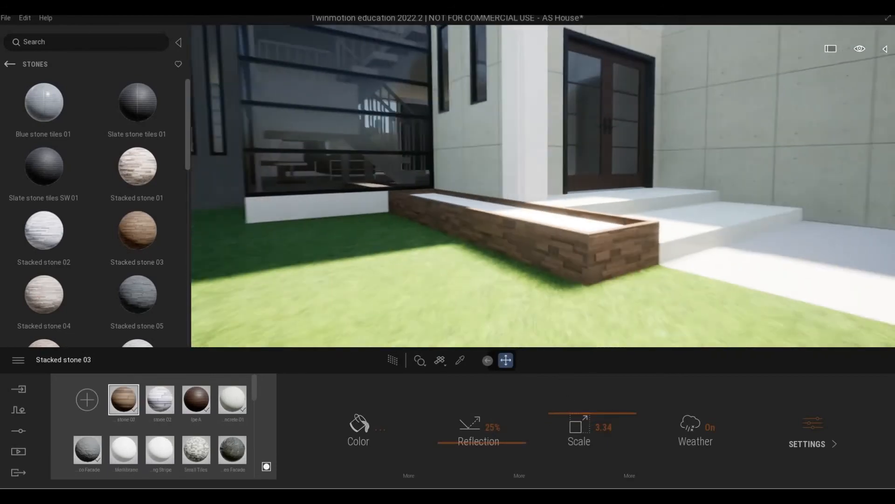
key(w)
key(s)
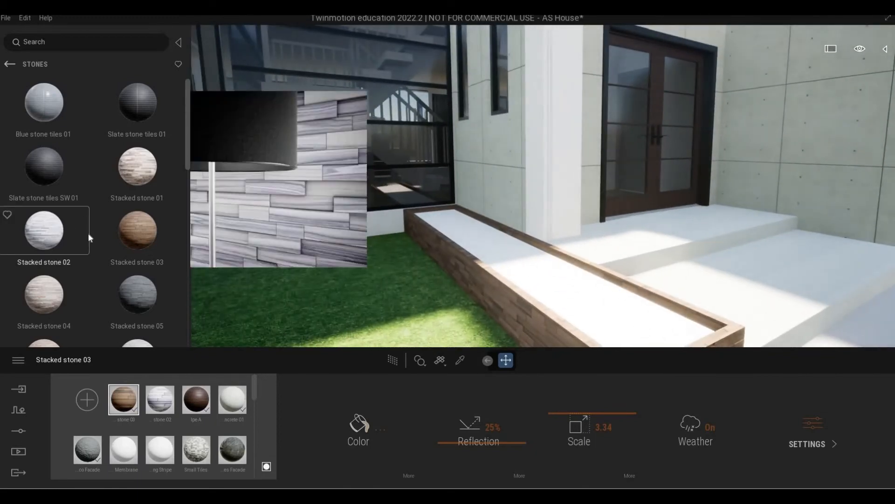
scroll(89, 236, down, 3)
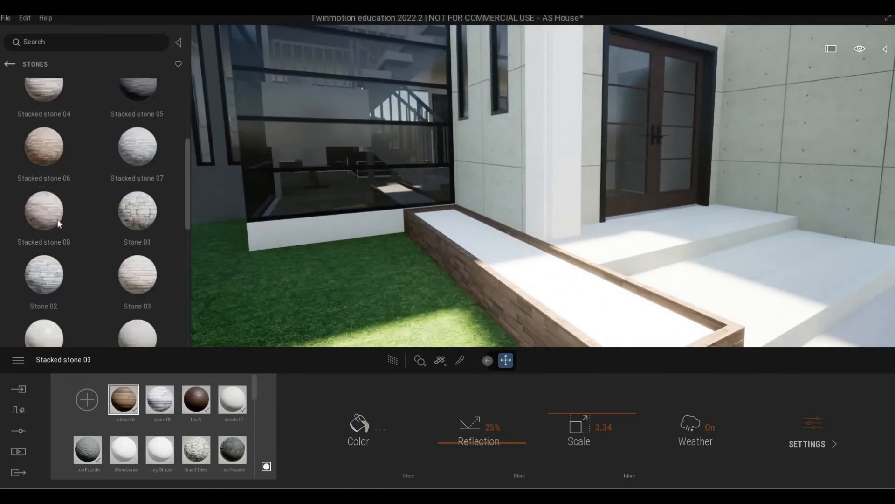
scroll(44, 161, up, 2)
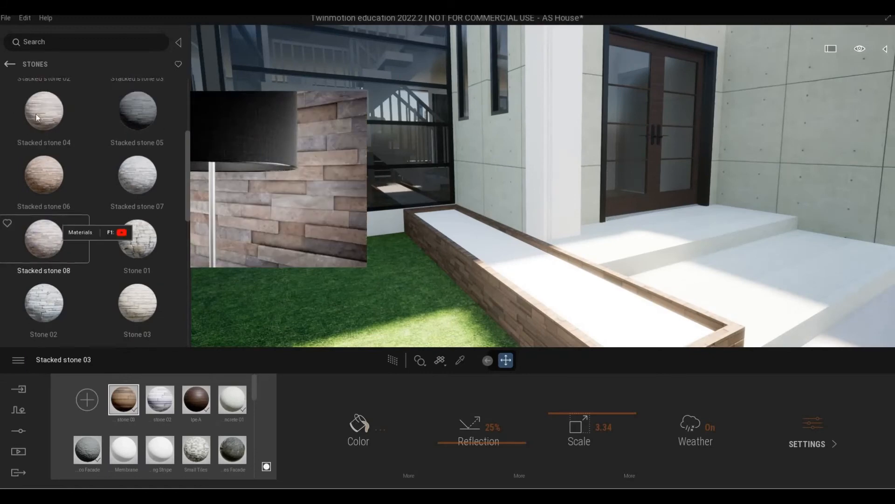
click(10, 64)
Cover the planter top with Nature Gravel at scale 2.47
scroll(61, 258, down, 1)
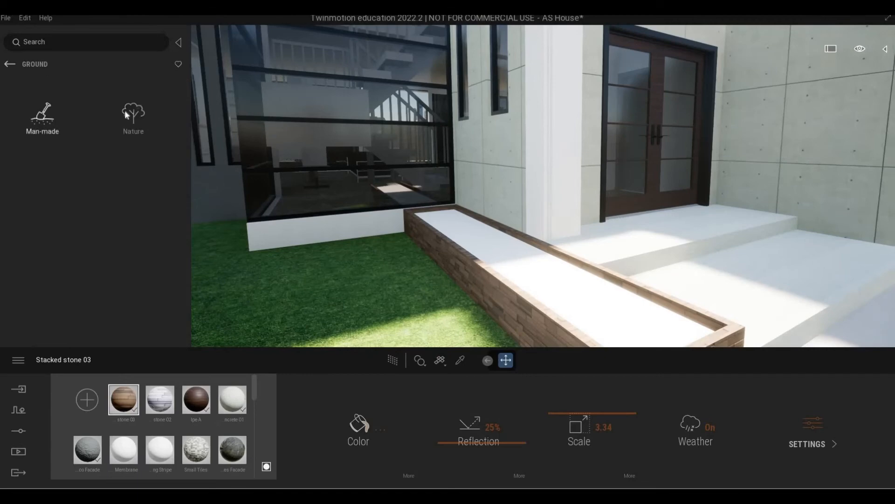
click(125, 110)
scroll(110, 244, down, 1)
scroll(110, 245, down, 4)
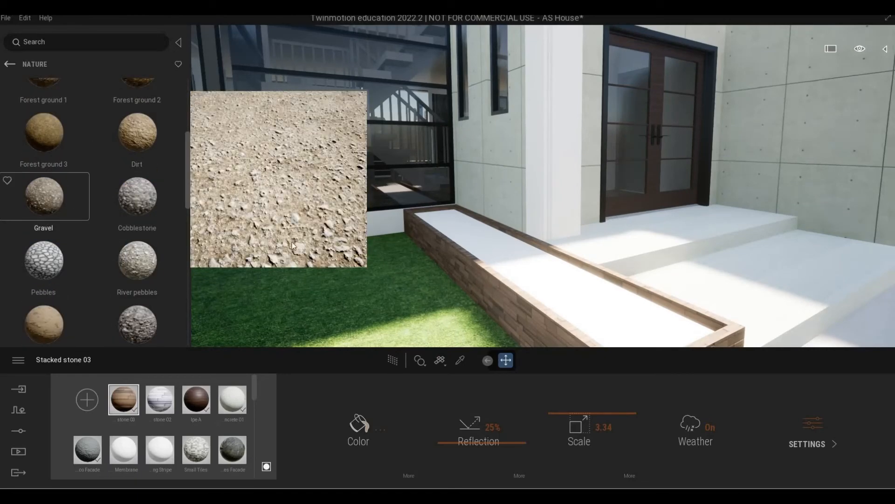
drag(45, 206, 509, 267)
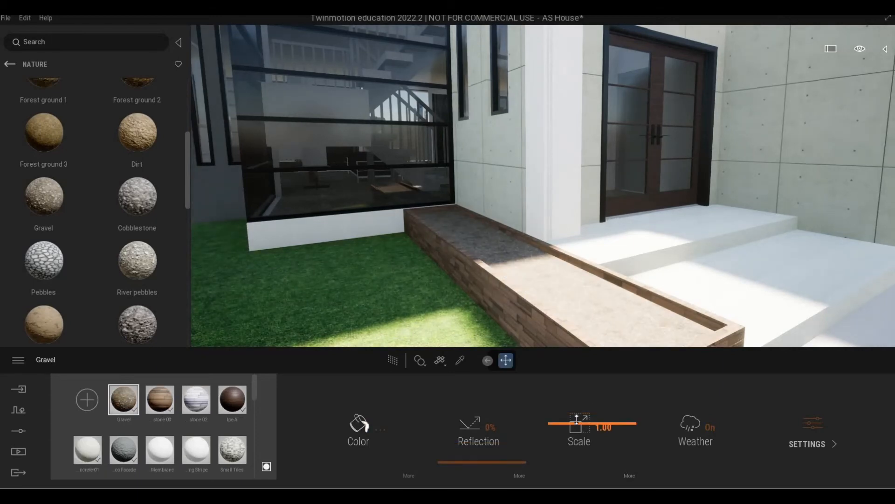
drag(577, 421, 576, 412)
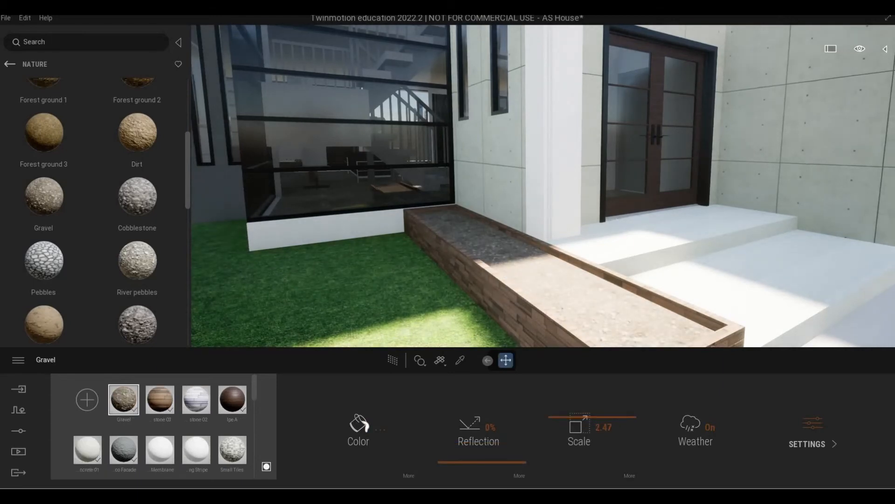
key(s)
right_drag(443, 149, 209, 105)
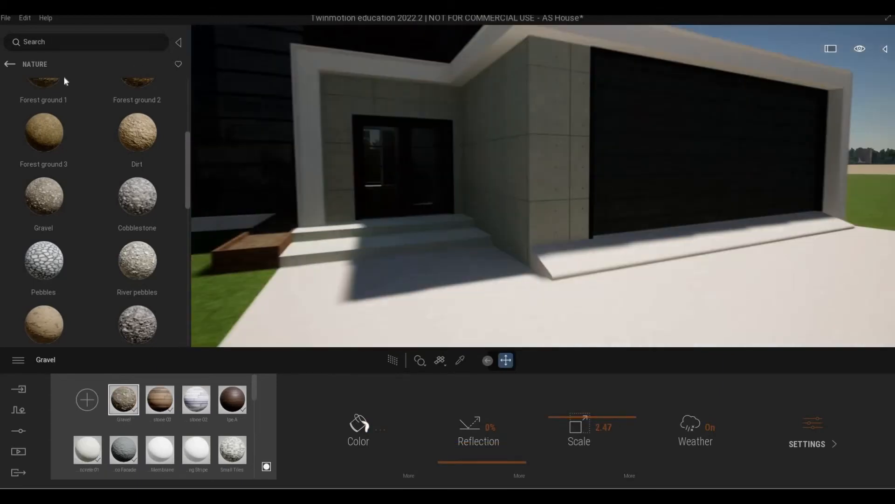
click(10, 64)
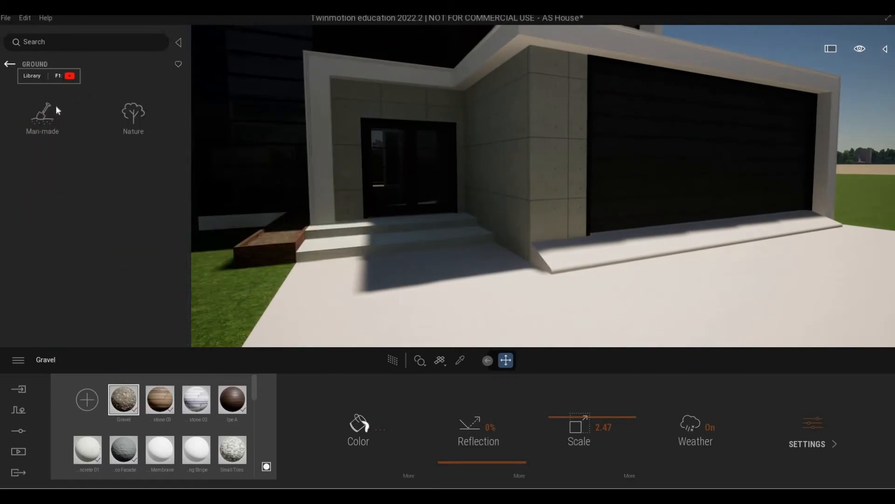
click(43, 116)
Apply Concrete road 2 to the driveway ground and Concrete road 5 to the curved walkway
key(s)
right_drag(394, 247, 284, 259)
scroll(111, 239, down, 2)
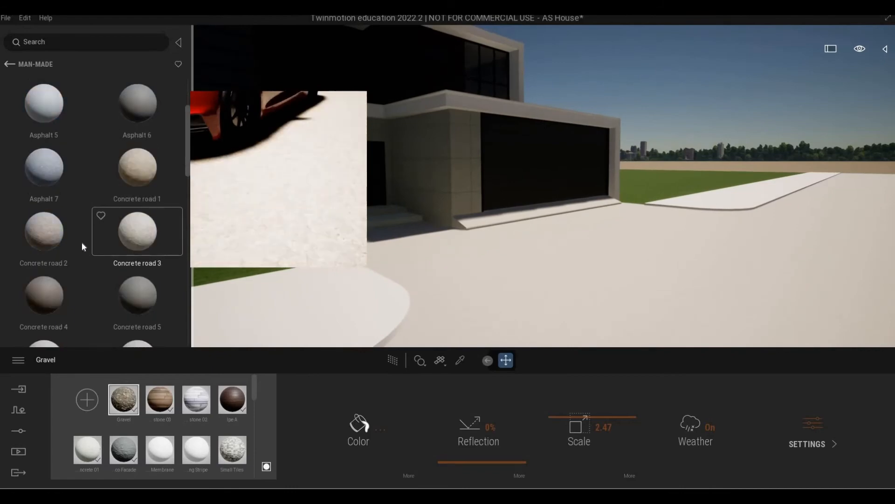
drag(507, 245, 508, 245)
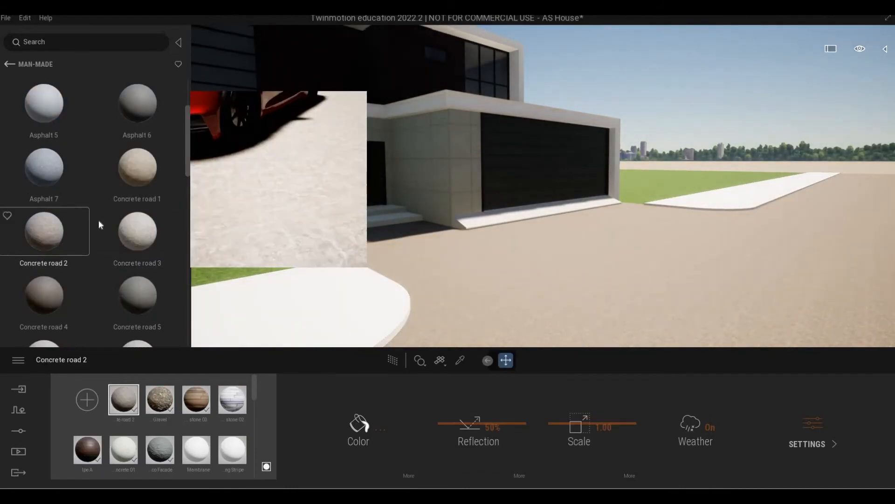
scroll(156, 288, down, 1)
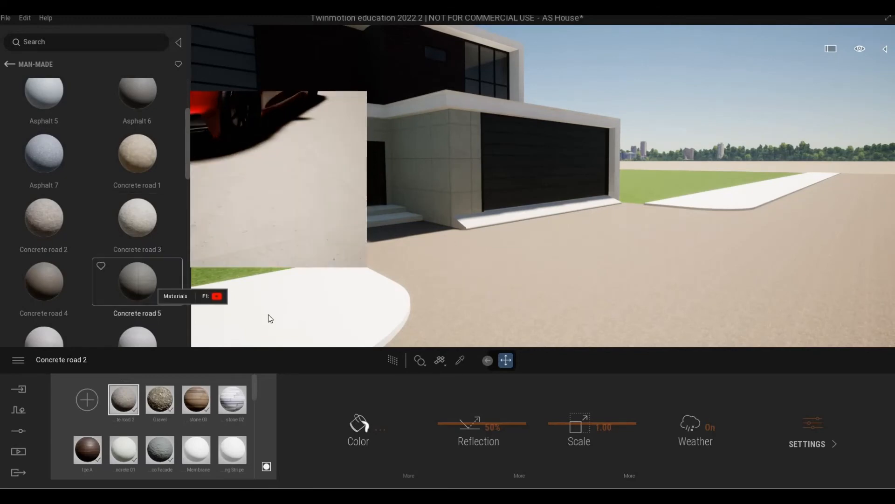
drag(269, 318, 268, 318)
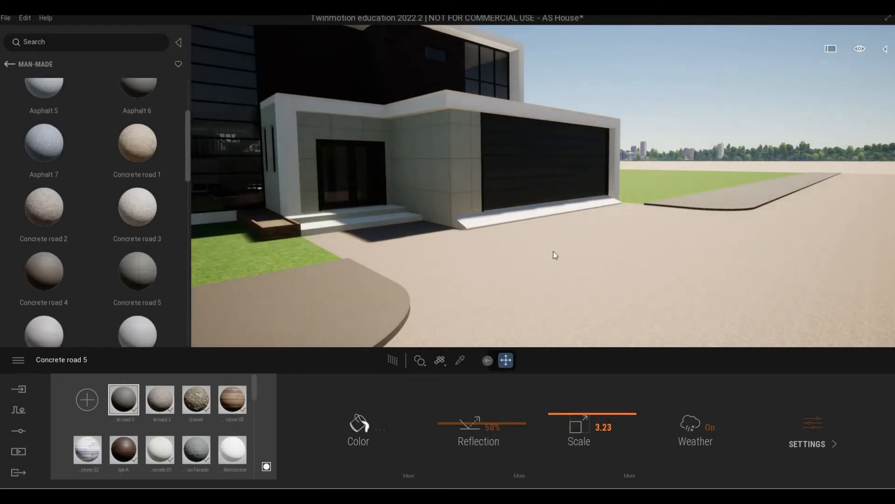
Put Asphalt 7 on the garage ramp and Concrete road 2 on the front steps
scroll(554, 252, up, 3)
right_drag(527, 240, 485, 238)
scroll(43, 171, up, 2)
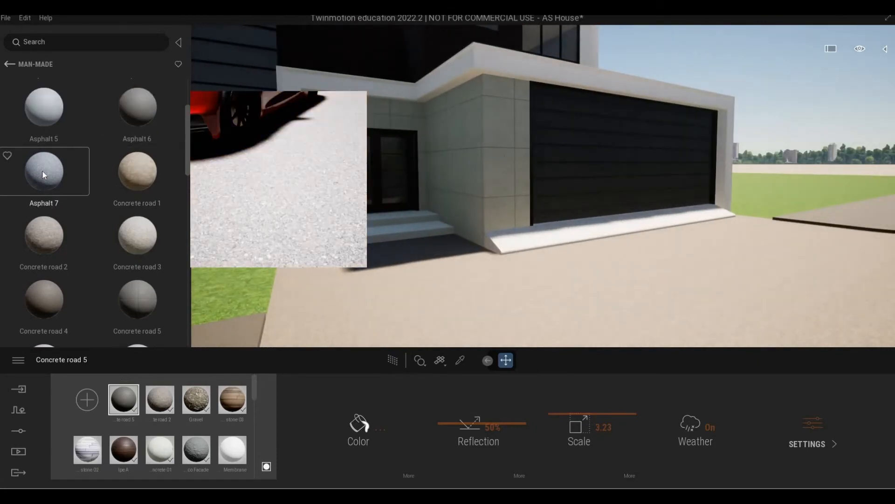
drag(43, 172, 504, 241)
right_drag(503, 241, 448, 251)
scroll(448, 251, up, 3)
mouse_move(57, 265)
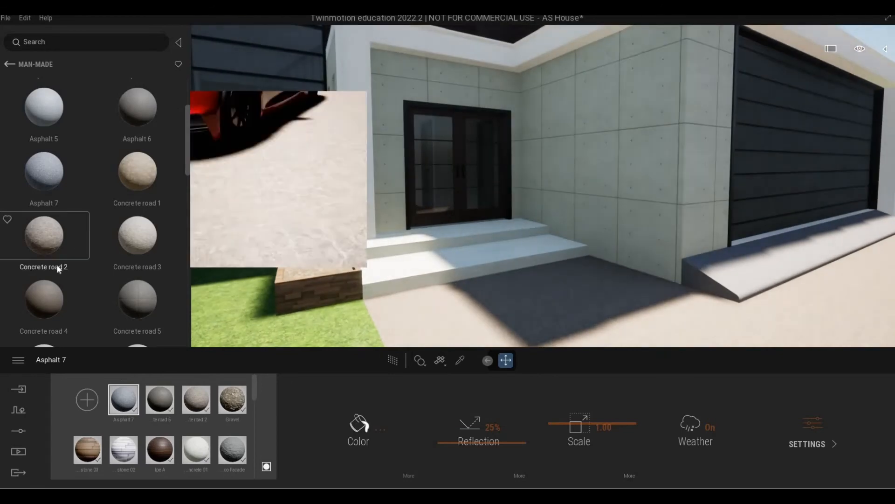
drag(57, 268, 449, 292)
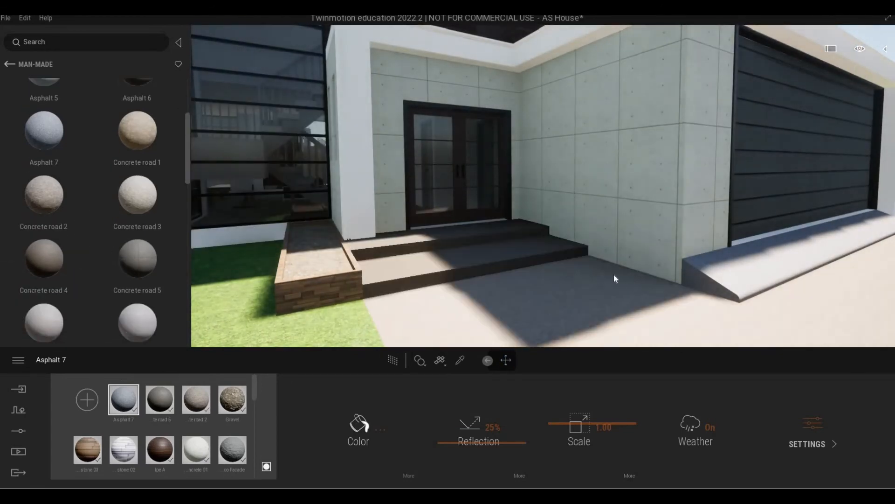
Preview the current material large, then fly the view into the living room
middle_drag(614, 275, 467, 277)
scroll(467, 277, up, 3)
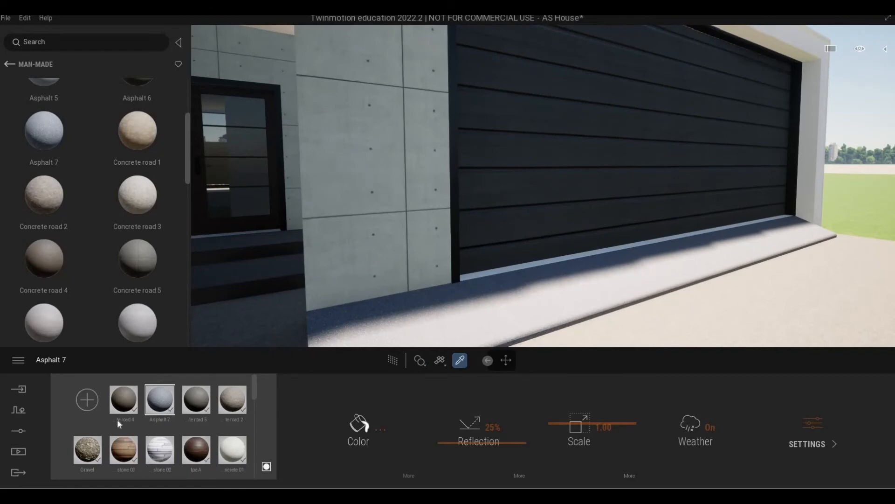
click(266, 465)
click(517, 271)
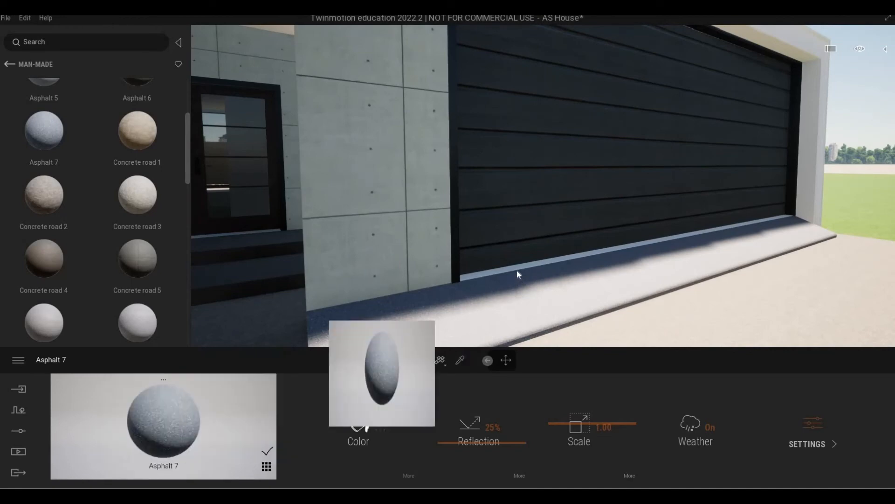
key(s)
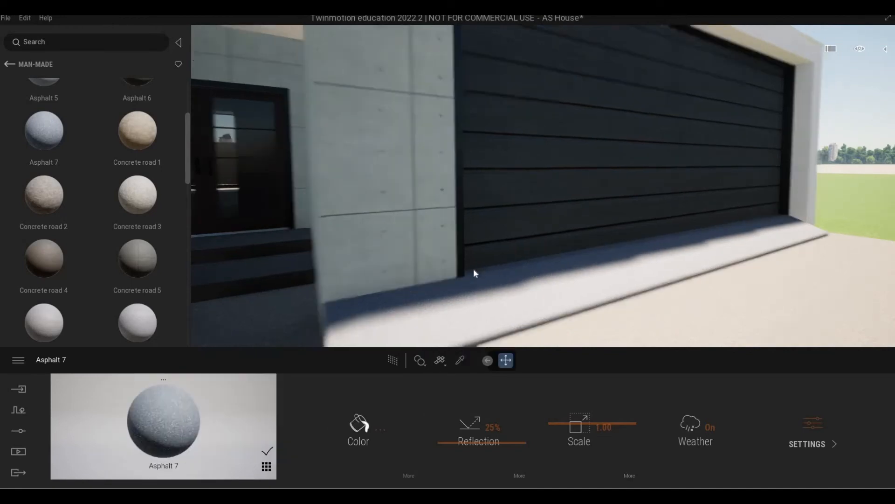
key(a)
key(w)
key(e)
key(w)
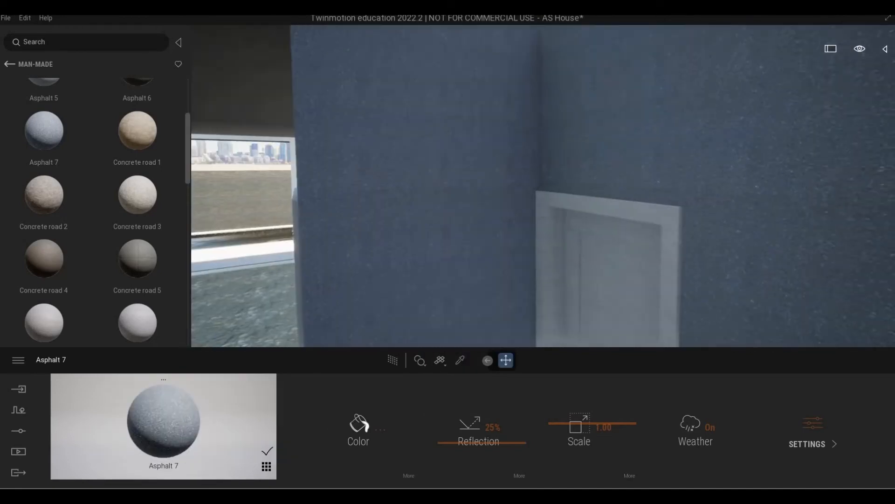
right_drag(438, 295, 355, 317)
key(a)
right_drag(431, 280, 397, 281)
Sample the Bronze material from the dark door frame with the scene picker
key(d)
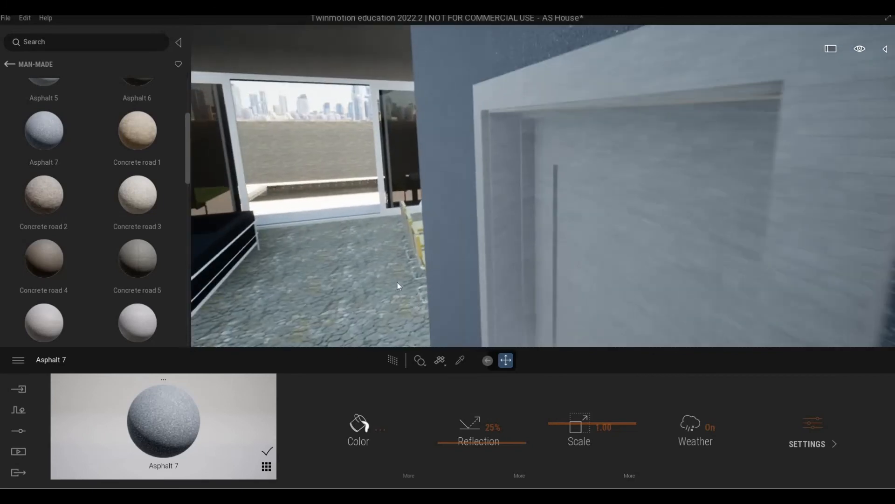
key(a)
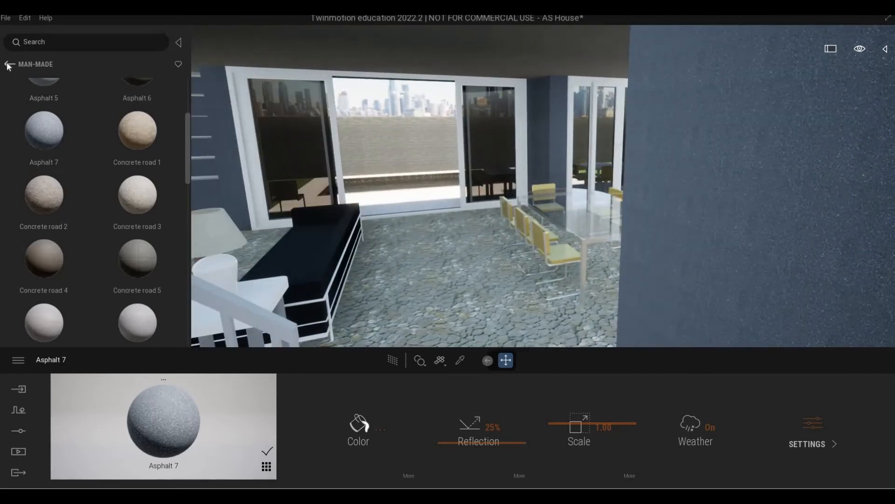
click(9, 65)
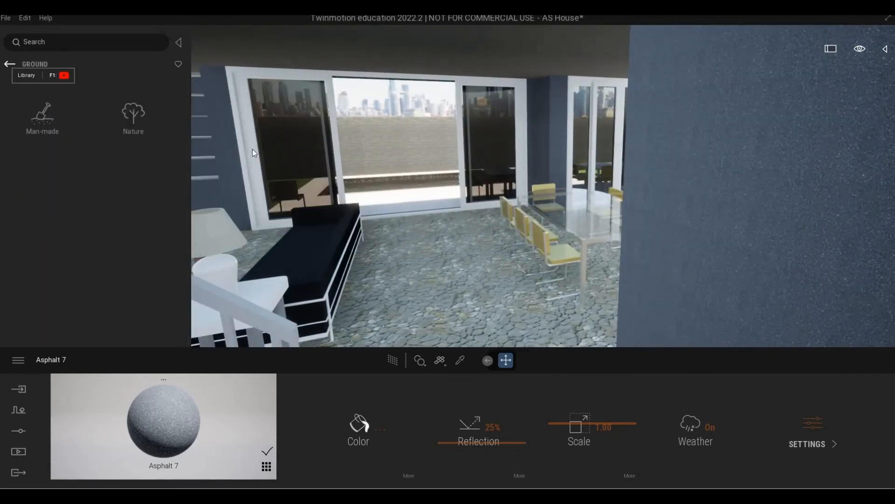
key(w)
right_drag(444, 188, 572, 303)
key(a)
click(460, 360)
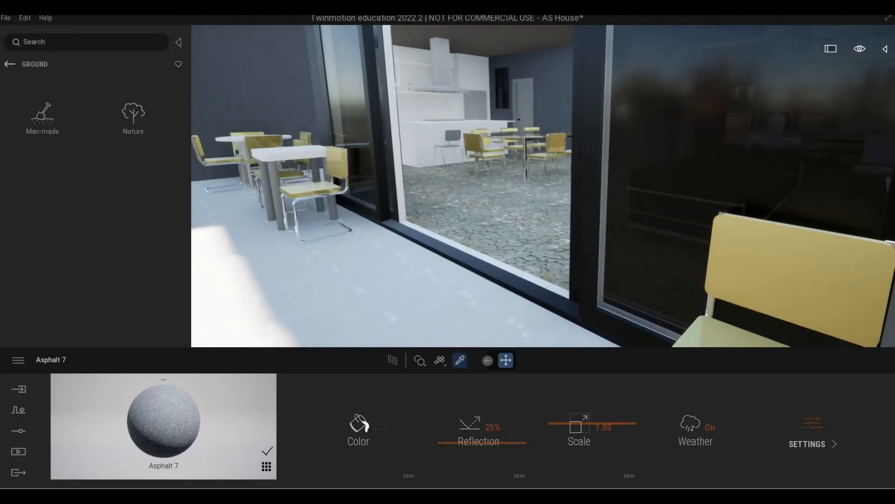
click(578, 288)
Apply Bronze to the white sliding door frames facing the pool, then view the dining table
key(w)
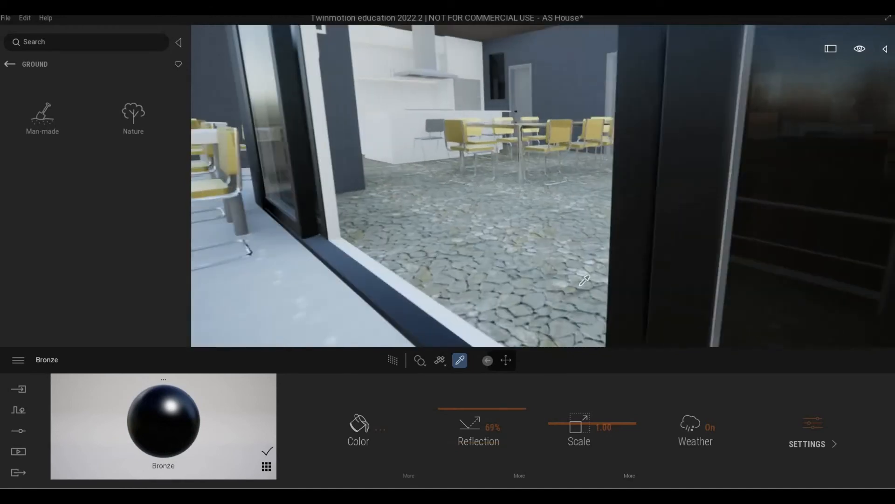
right_drag(579, 288, 207, 348)
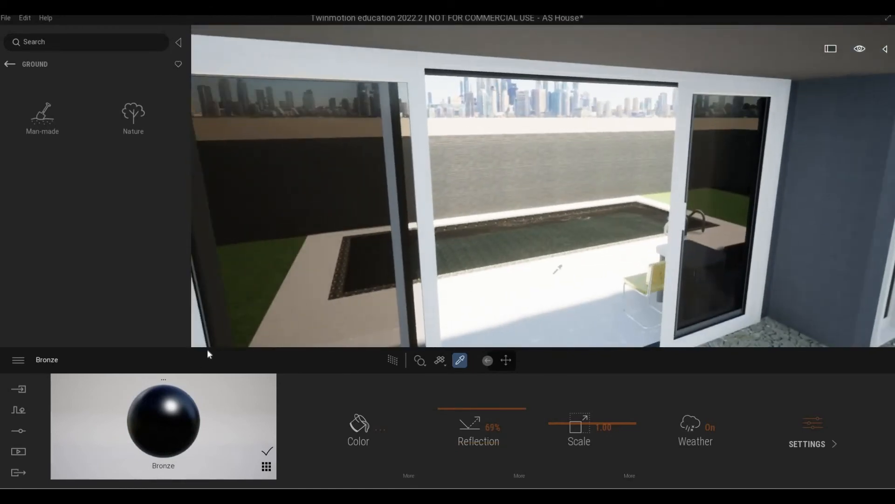
key(s)
drag(175, 405, 300, 262)
key(s)
right_drag(299, 262, 410, 264)
key(w)
key(s)
key(q)
key(e)
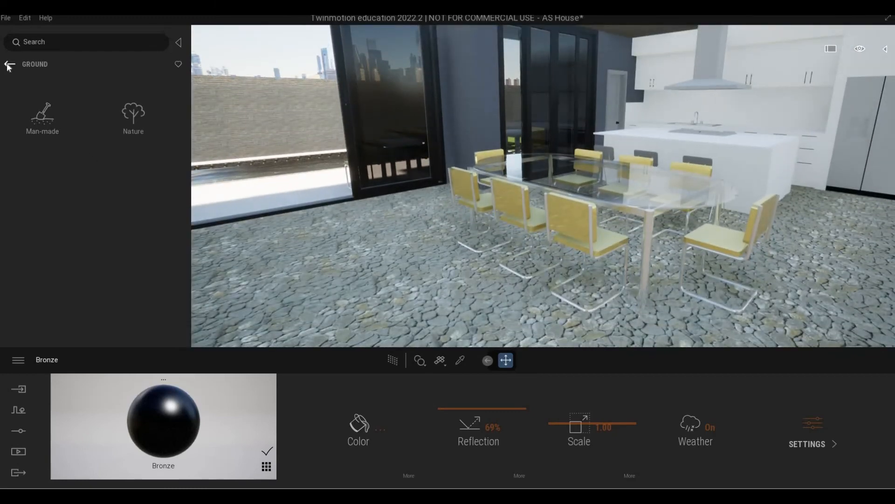
Browse the library to Quixel Megascans > Surfaces > Wood > Plank
click(9, 65)
click(8, 66)
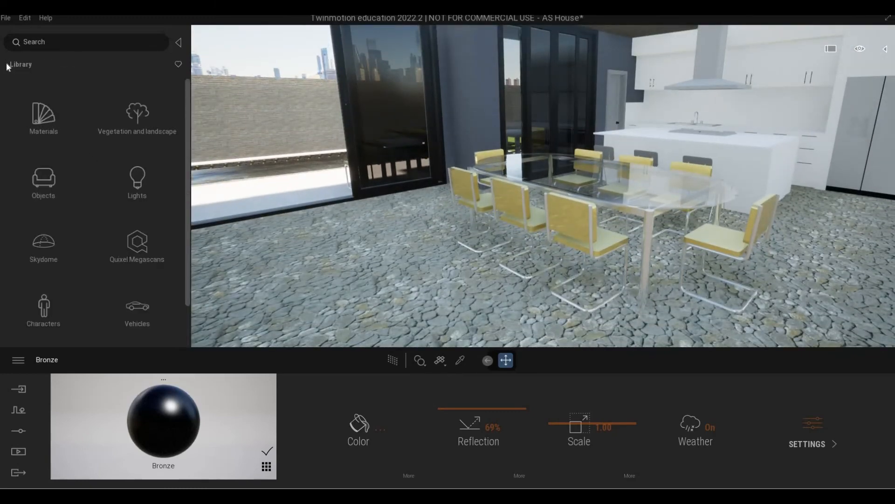
click(128, 239)
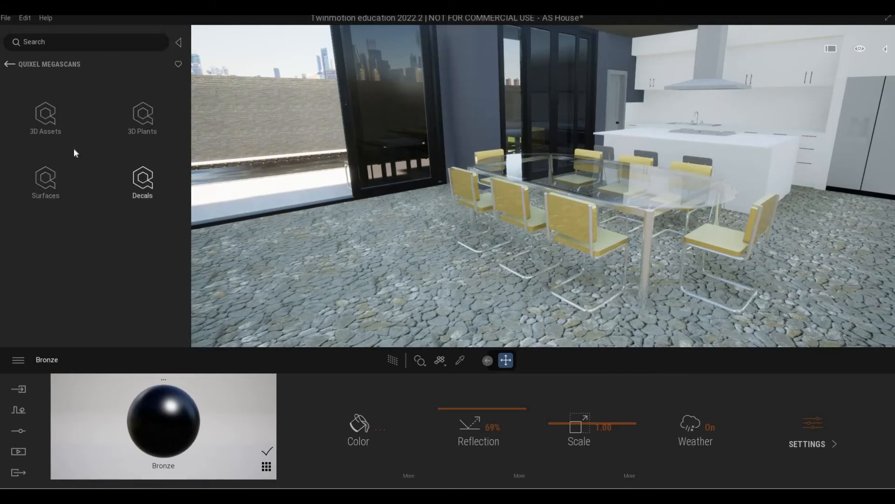
click(52, 187)
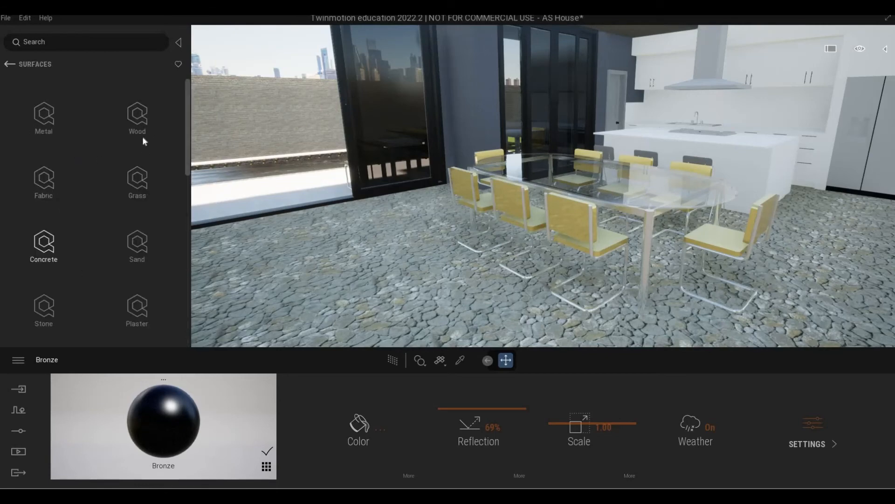
click(138, 116)
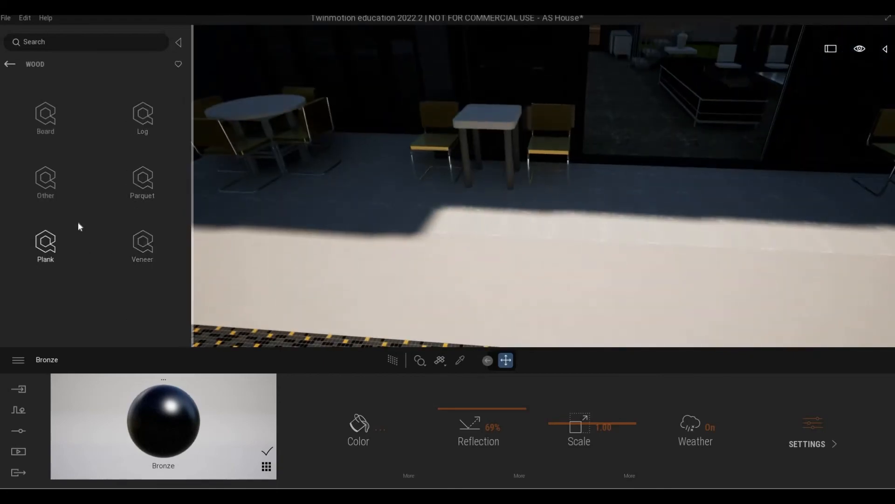
click(78, 222)
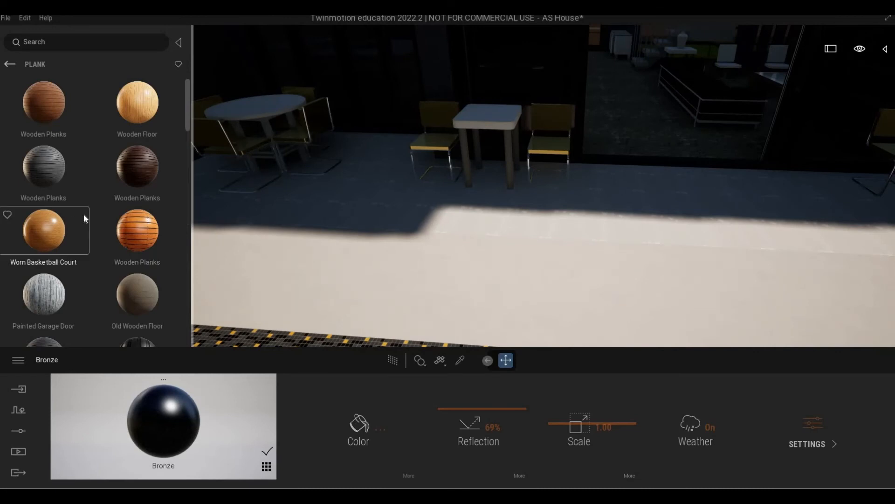
Download the grey Wooden Planks and white Worn Wooden Planks materials
scroll(83, 216, down, 2)
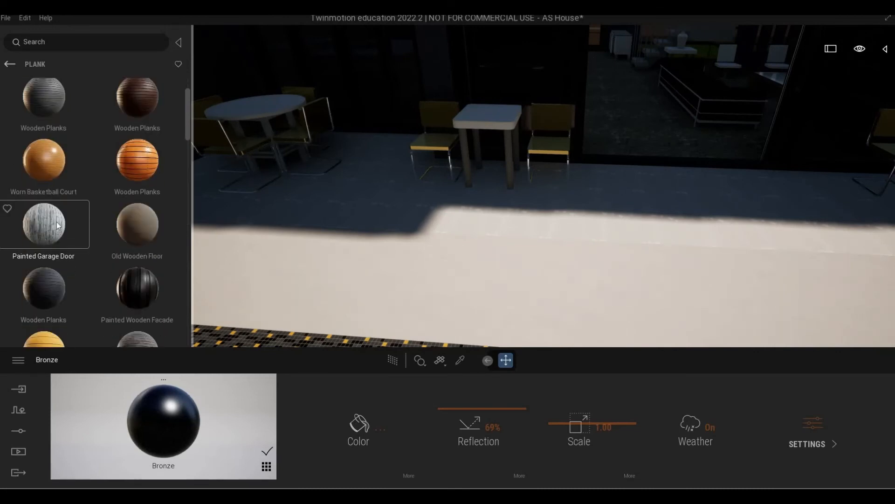
scroll(57, 224, down, 8)
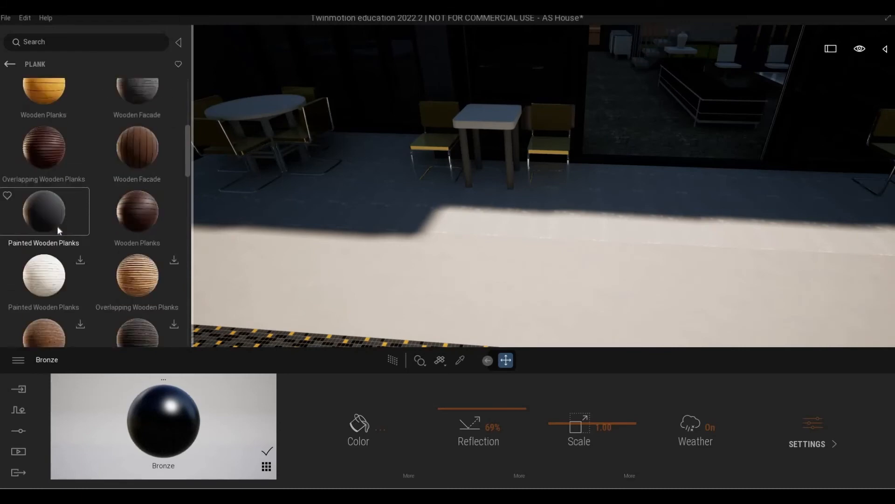
scroll(56, 226, down, 5)
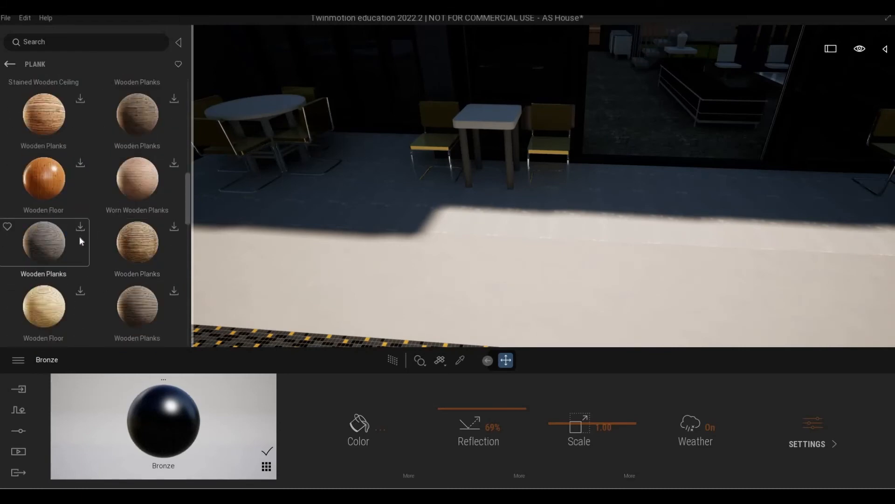
click(69, 241)
scroll(87, 266, down, 5)
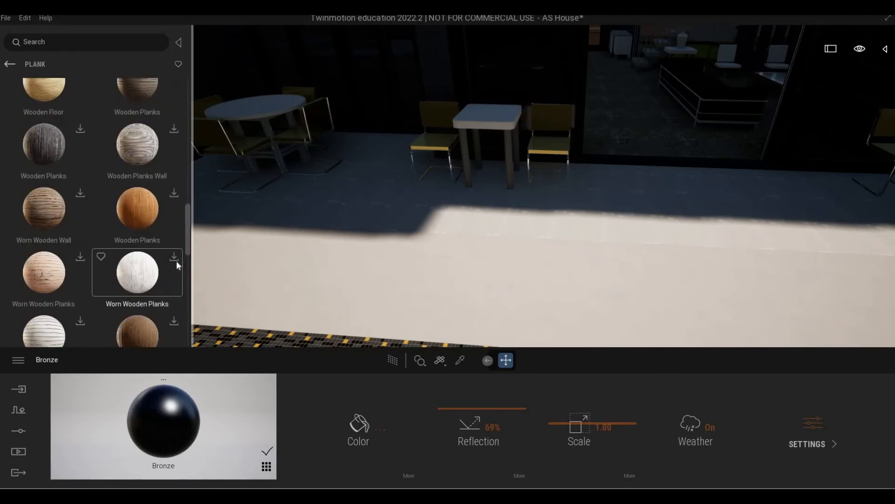
click(174, 257)
scroll(81, 250, down, 1)
scroll(80, 250, down, 1)
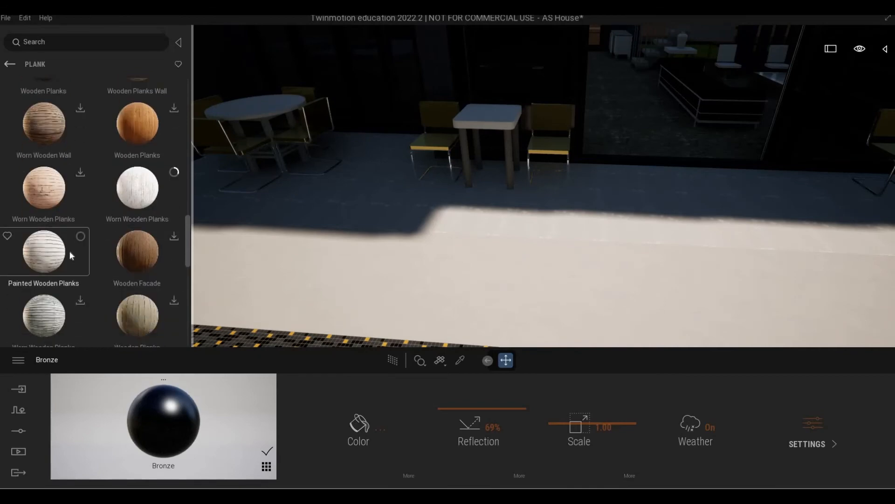
scroll(72, 256, down, 10)
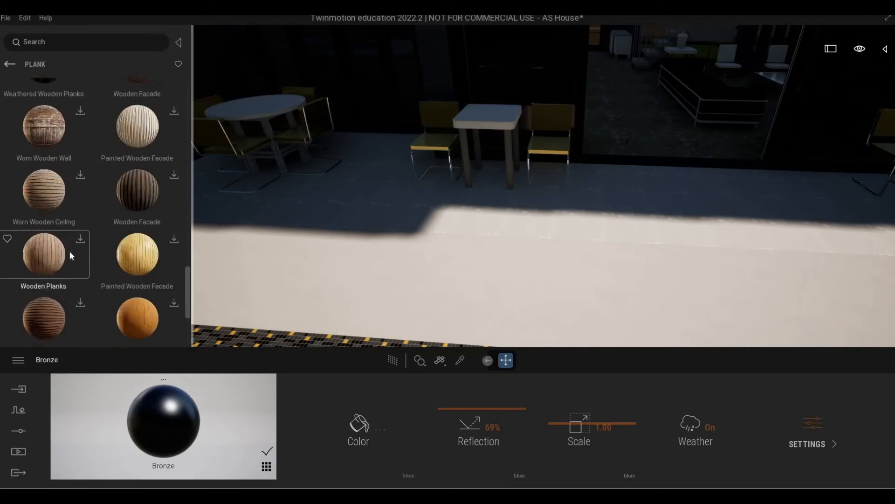
scroll(71, 256, down, 2)
scroll(59, 261, up, 5)
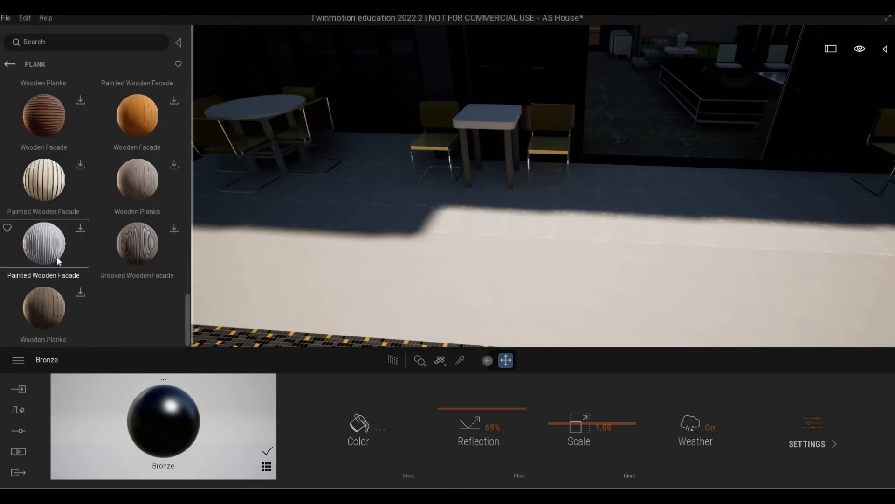
scroll(70, 257, up, 3)
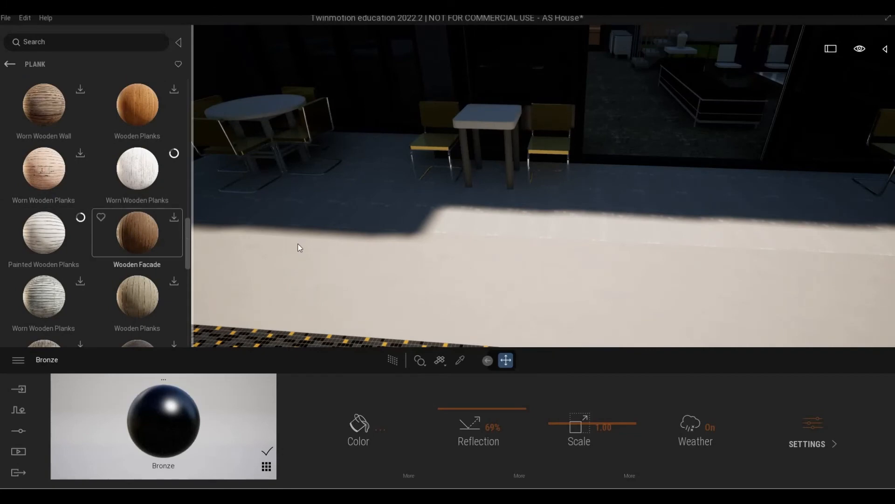
scroll(109, 214, up, 5)
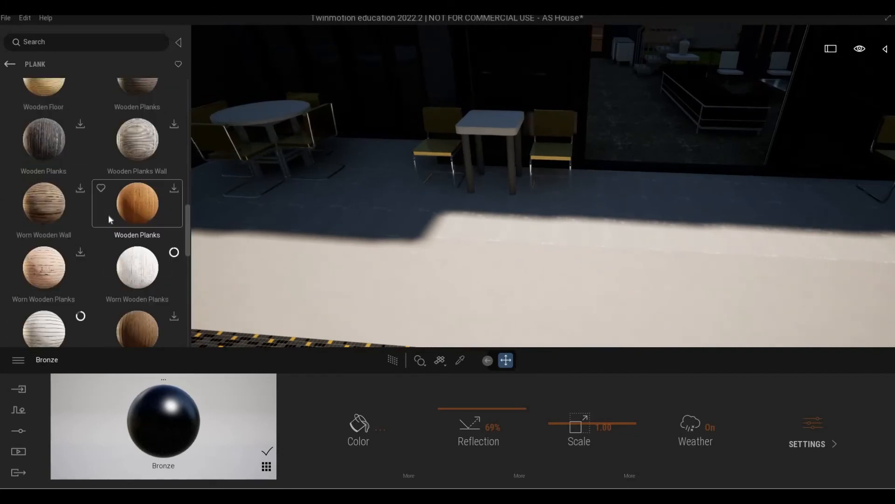
scroll(106, 214, up, 6)
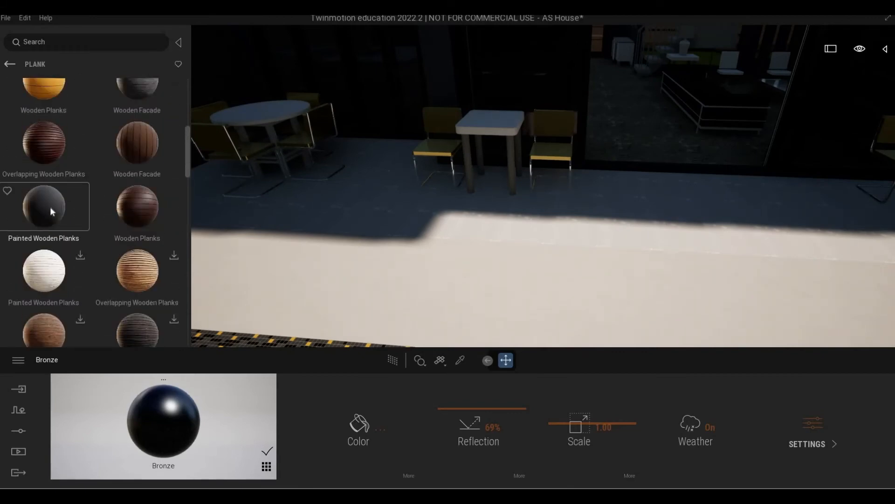
Apply Painted Wooden Planks to the terrace floor and try it on the pool deck, undoing once
drag(333, 226, 449, 200)
scroll(449, 199, up, 4)
shift+middle_drag(450, 200, 396, 200)
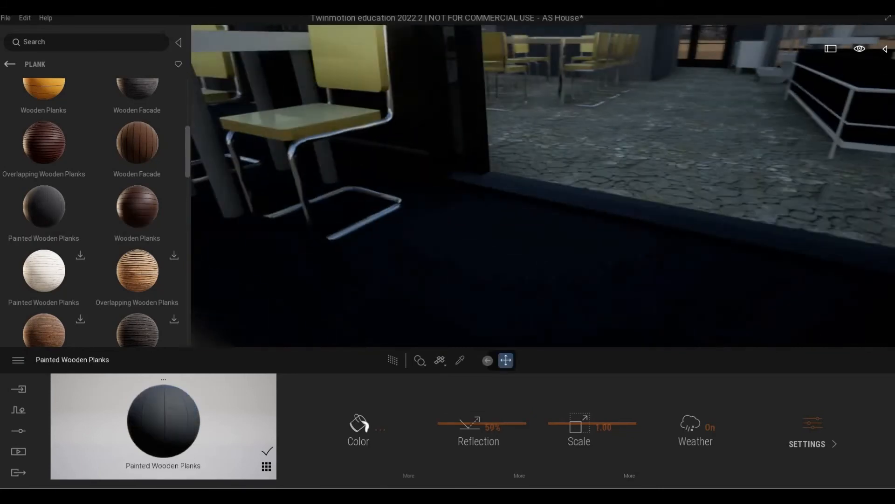
scroll(450, 200, down, 3)
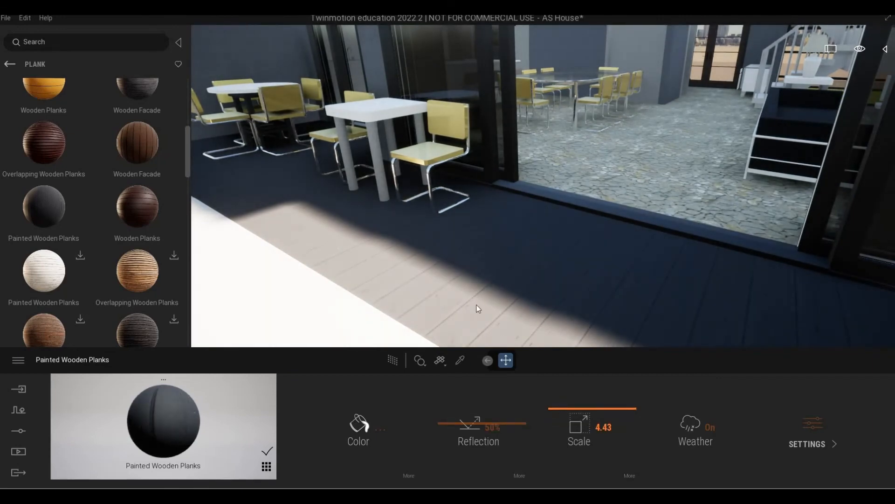
scroll(488, 289, down, 4)
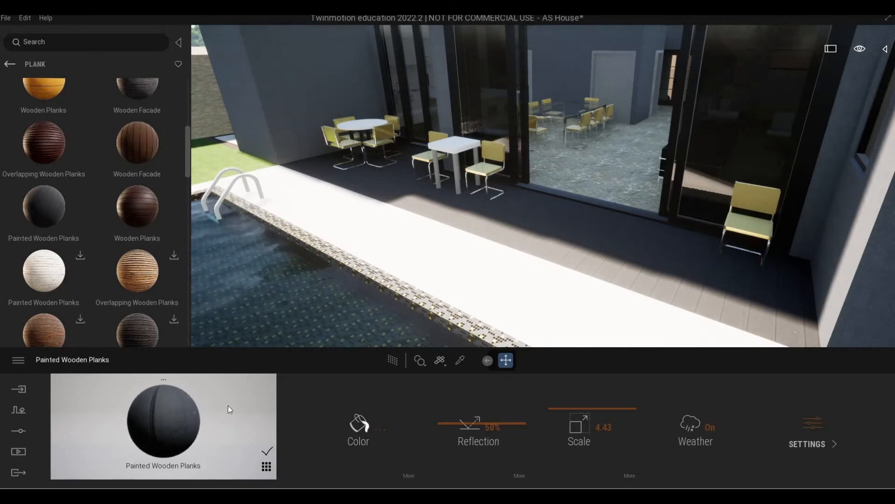
mouse_move(211, 414)
mouse_down()
mouse_move(188, 416)
mouse_move(521, 275)
mouse_up()
scroll(533, 267, up, 3)
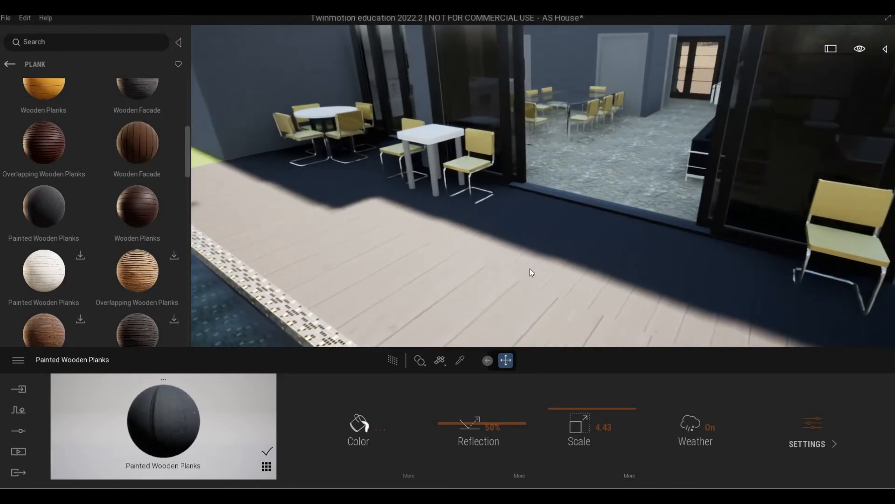
key(ctrl+z)
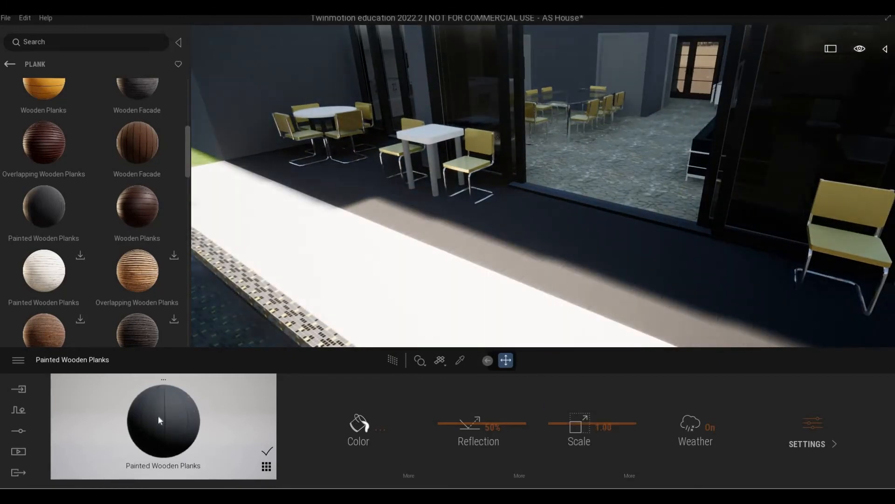
drag(158, 416, 471, 276)
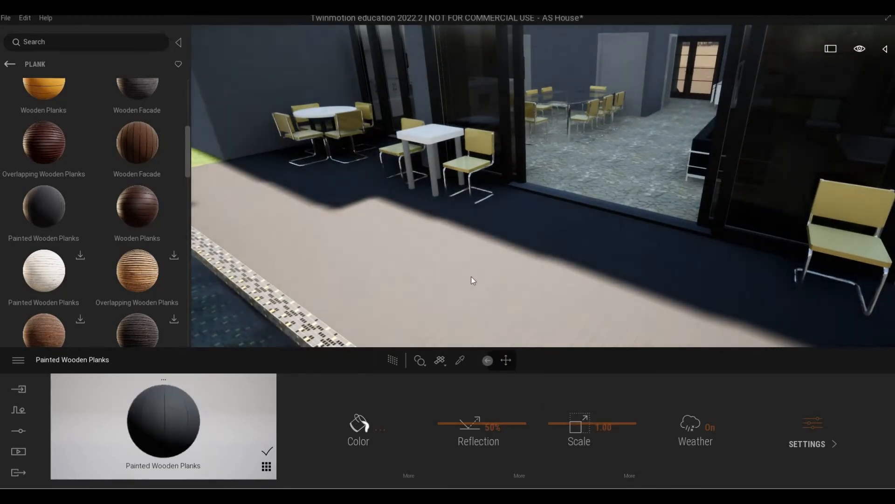
Sample the floor material and cover the floor by the glass doors with dark Painted Wooden Planks
scroll(518, 284, up, 3)
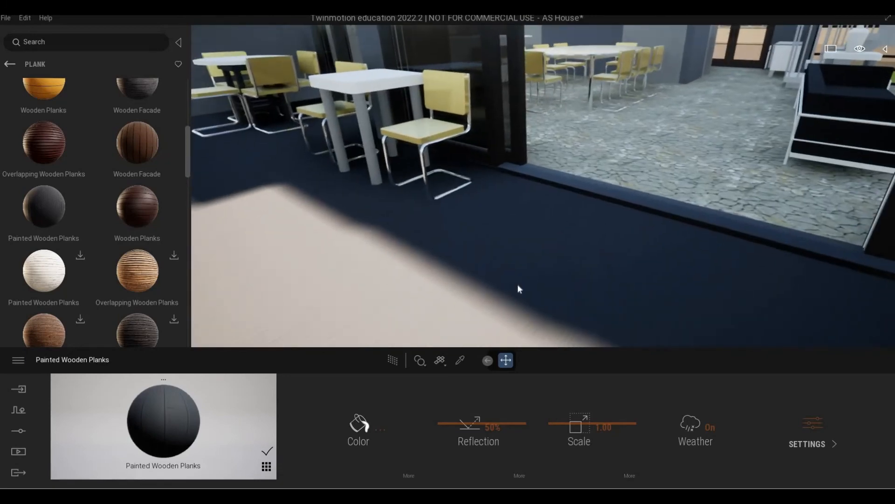
mouse_move(518, 284)
right_down()
mouse_move(471, 303)
mouse_move(387, 303)
mouse_move(518, 301)
mouse_move(453, 299)
mouse_move(514, 285)
right_up()
scroll(518, 284, up, 2)
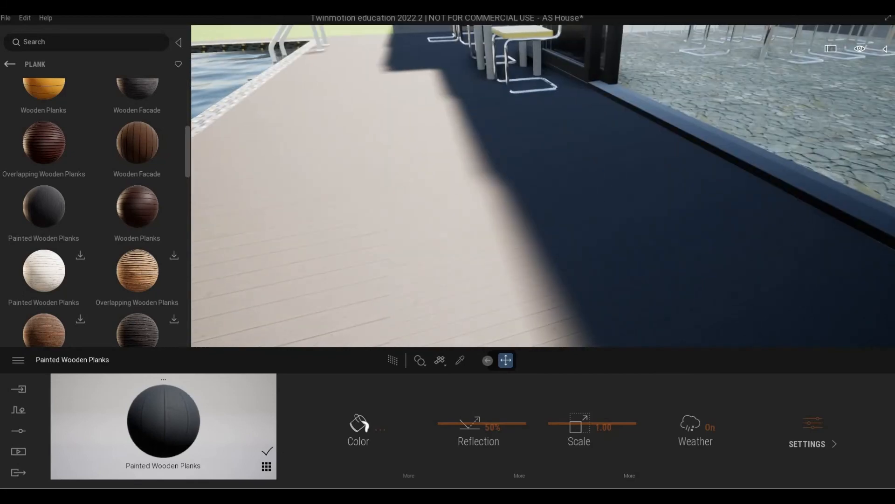
key(t)
click(514, 278)
key(s)
right_drag(513, 278, 517, 271)
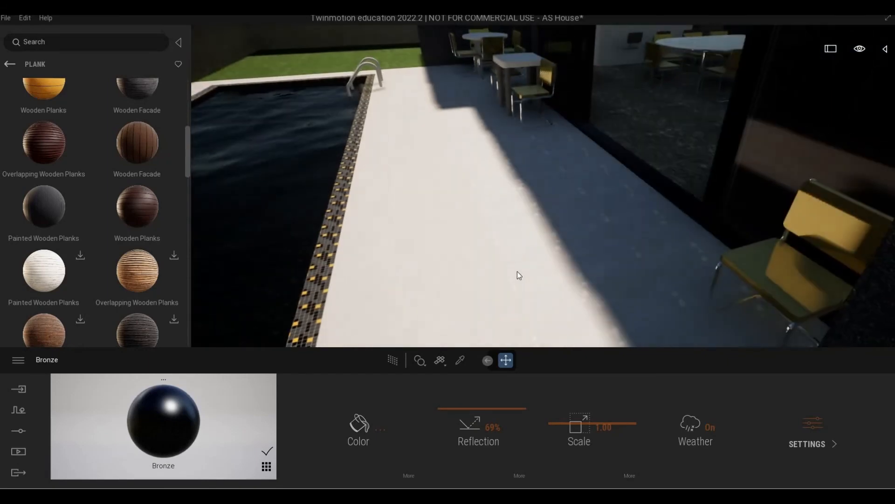
drag(45, 206, 459, 210)
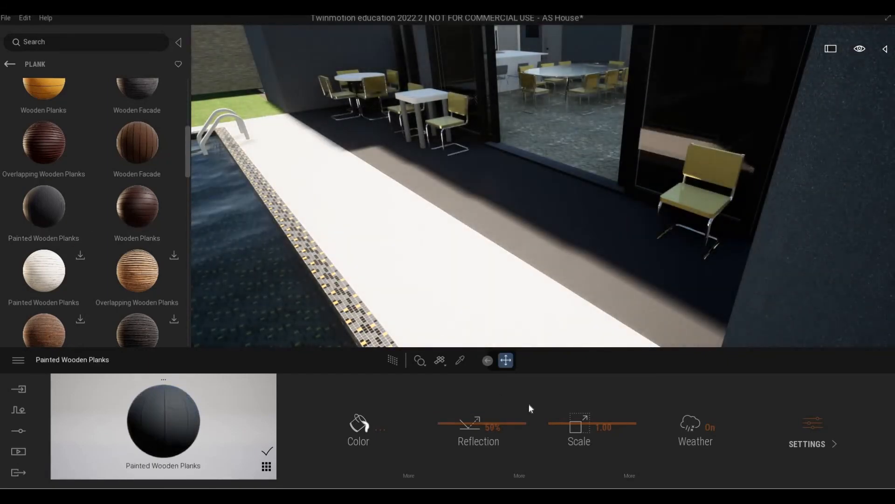
Rotate the plank texture 90° and enlarge its scale
click(623, 468)
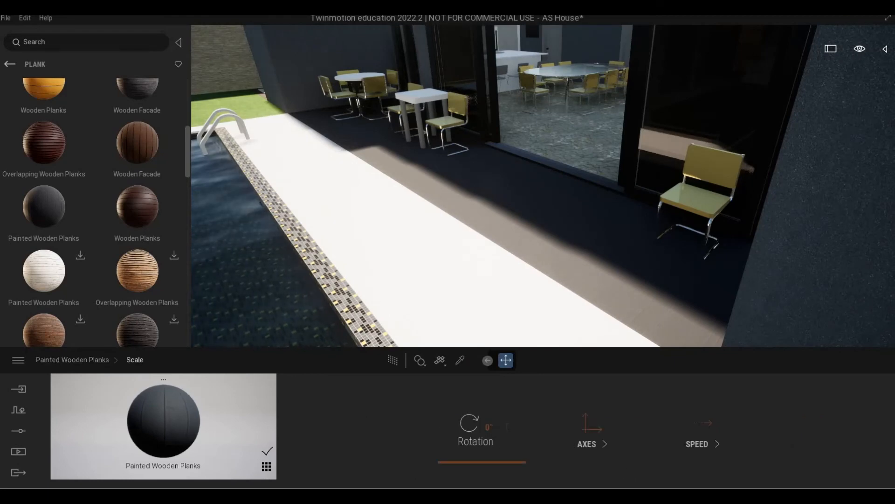
click(490, 428)
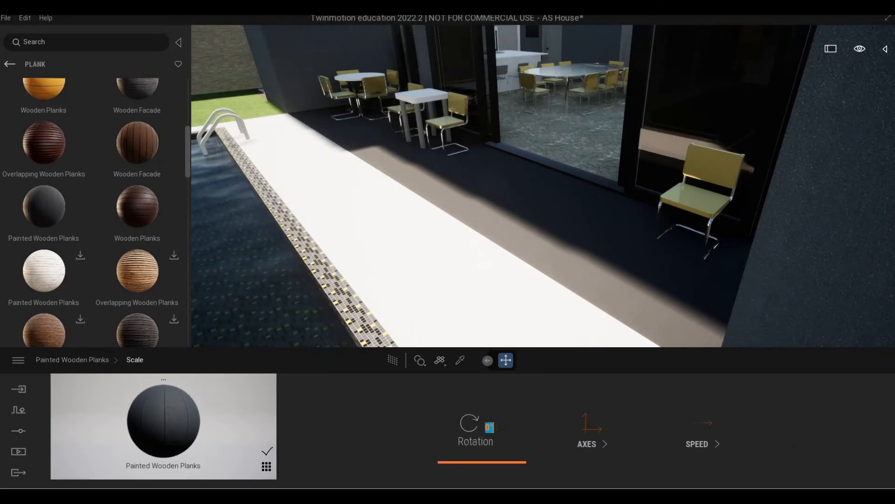
text(90)
key(Return)
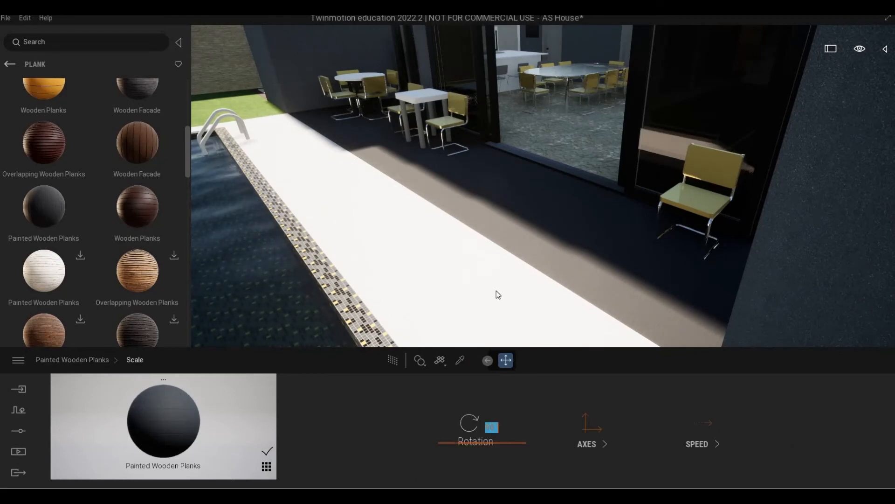
scroll(497, 287, up, 3)
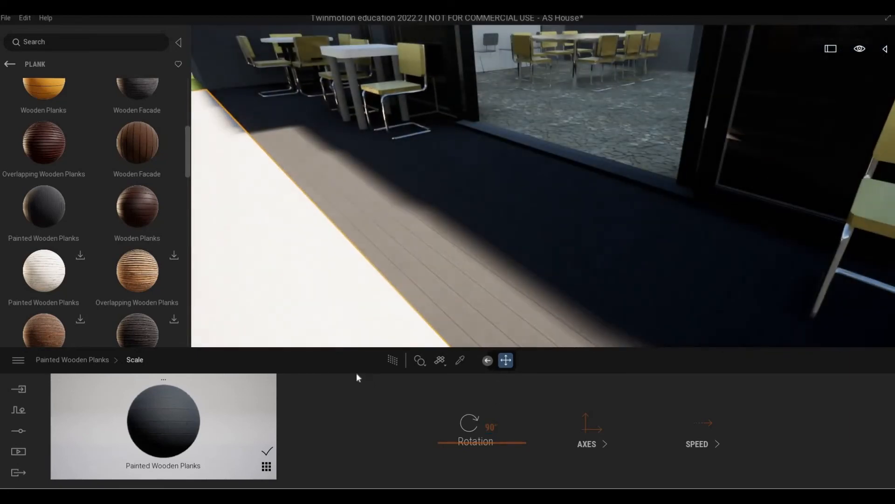
click(97, 358)
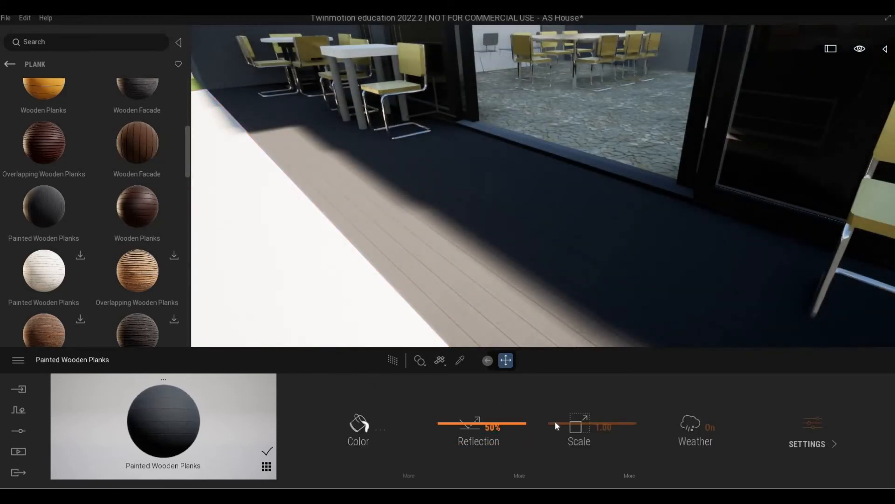
drag(554, 414, 550, 418)
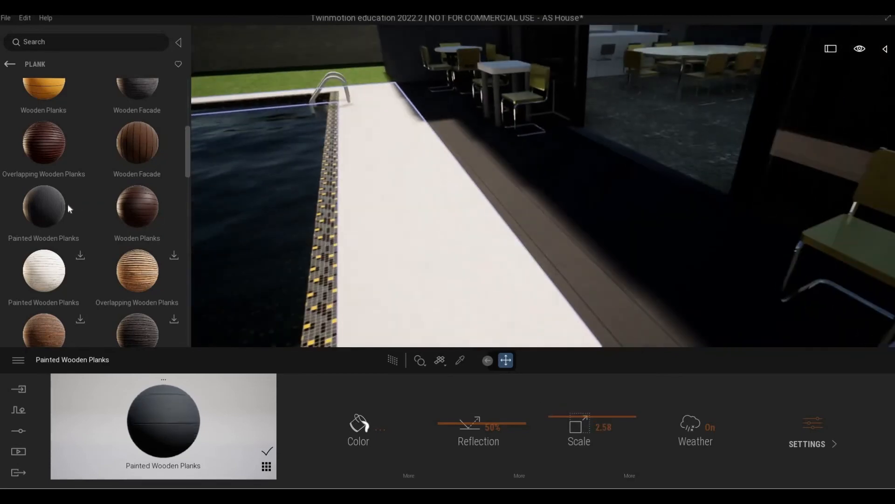
Apply Painted Wooden Planks to the white pool deck, rotated 90° to run lengthwise
drag(69, 204, 400, 260)
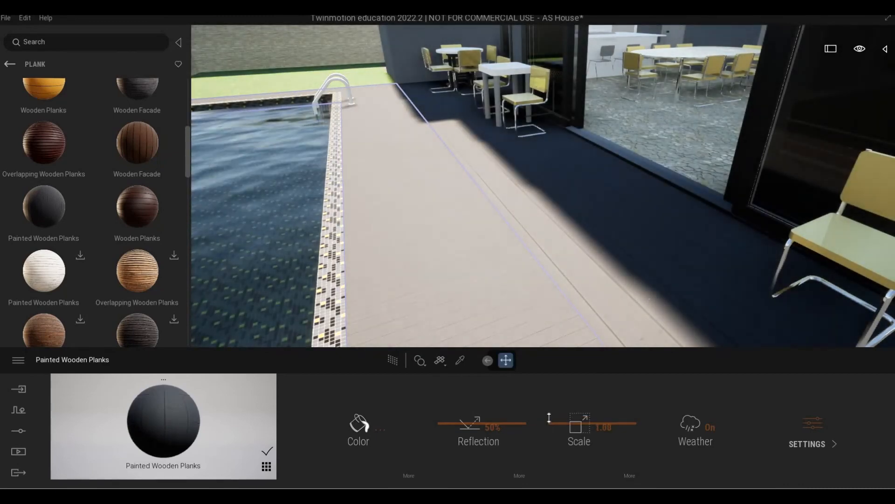
drag(549, 413, 546, 417)
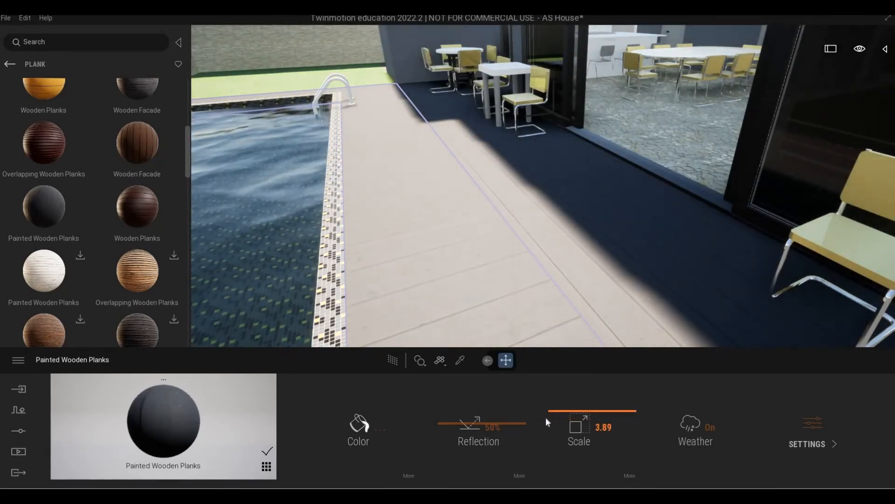
click(629, 473)
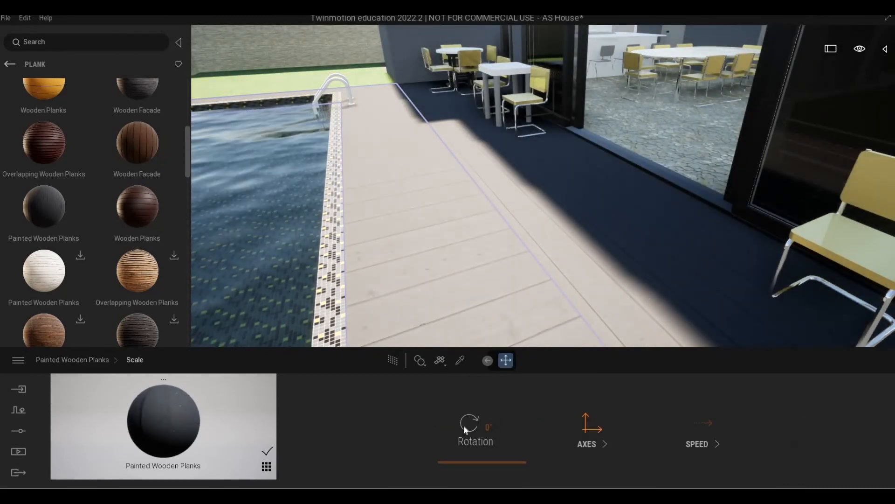
drag(465, 425, 460, 443)
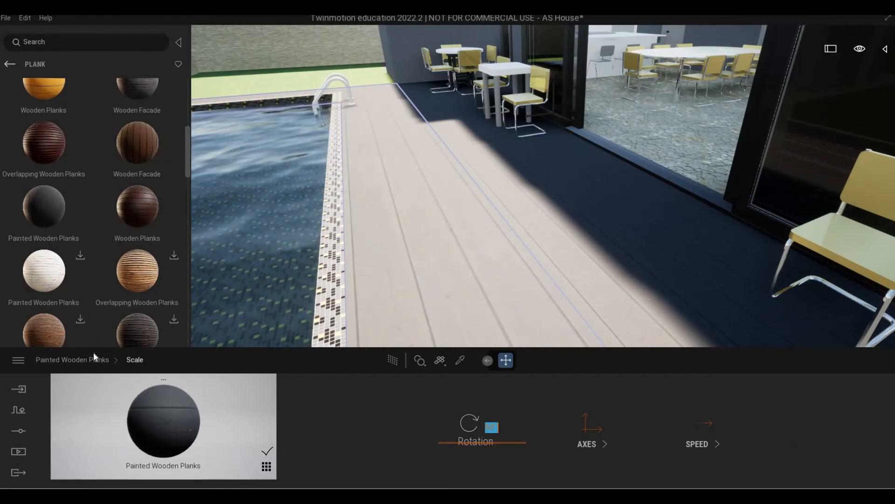
click(106, 359)
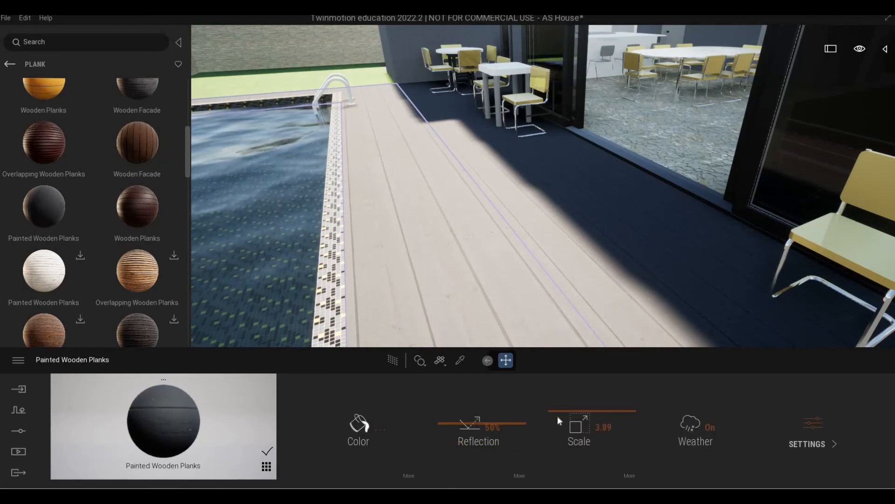
drag(561, 416, 561, 419)
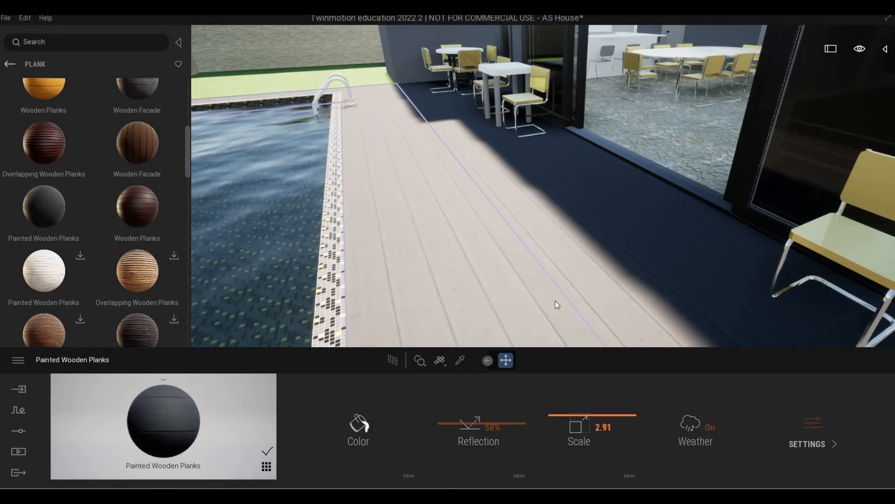
Set the deck planks' texture scale to 2.91
key(w)
right_drag(555, 301, 494, 297)
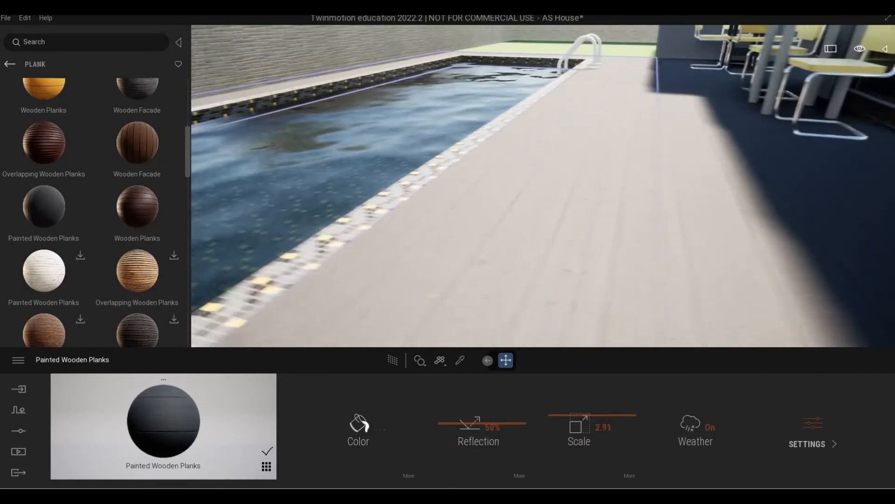
key(d)
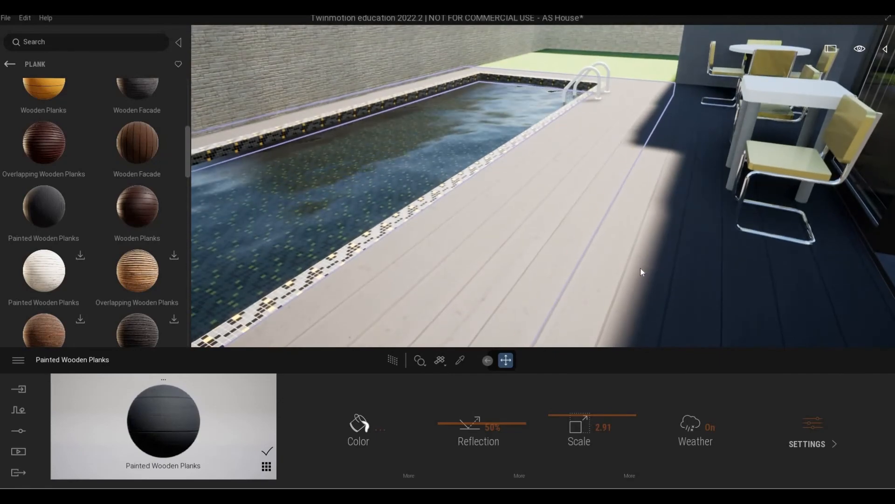
right_drag(640, 267, 597, 266)
key(a)
key(a)
key(w)
key(w)
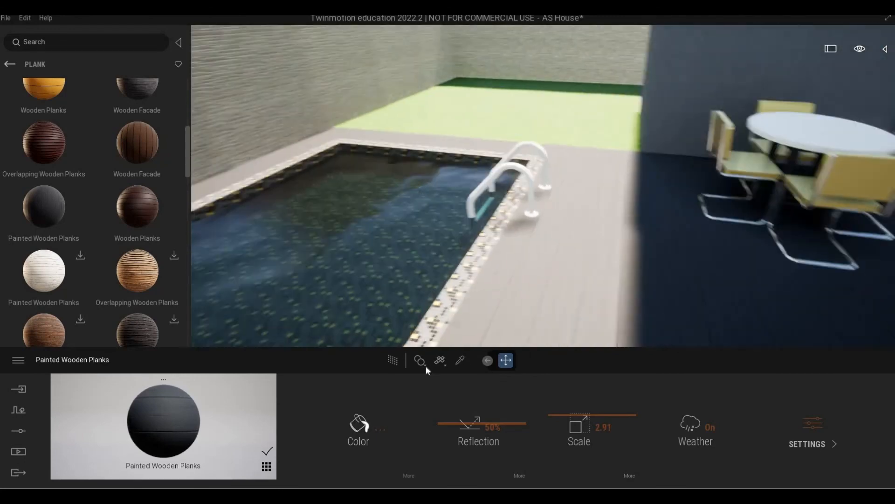
click(420, 360)
Pick up the pool ladder's stainless steel material, raise reflection to 64% and darken its colour
click(460, 360)
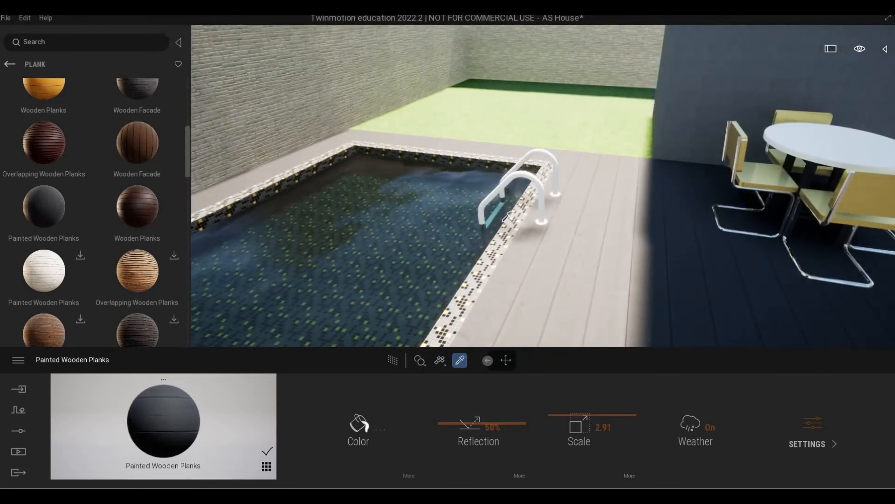
click(535, 179)
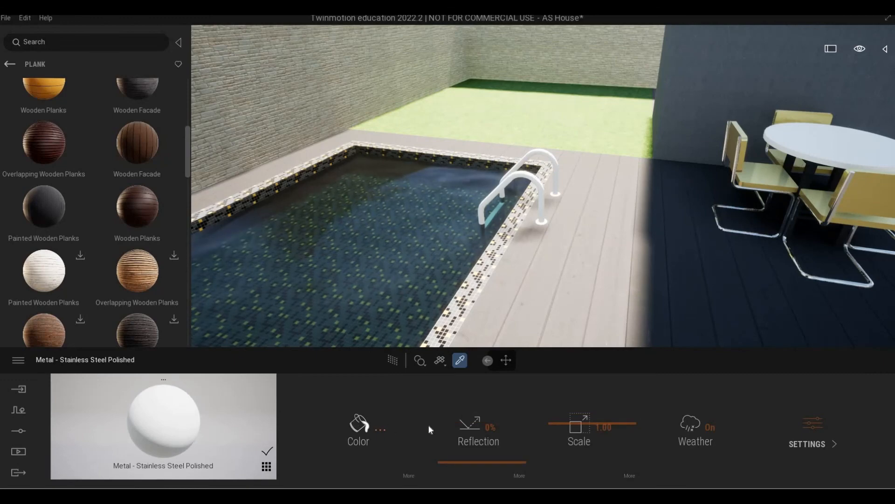
drag(466, 428, 707, 414)
click(813, 444)
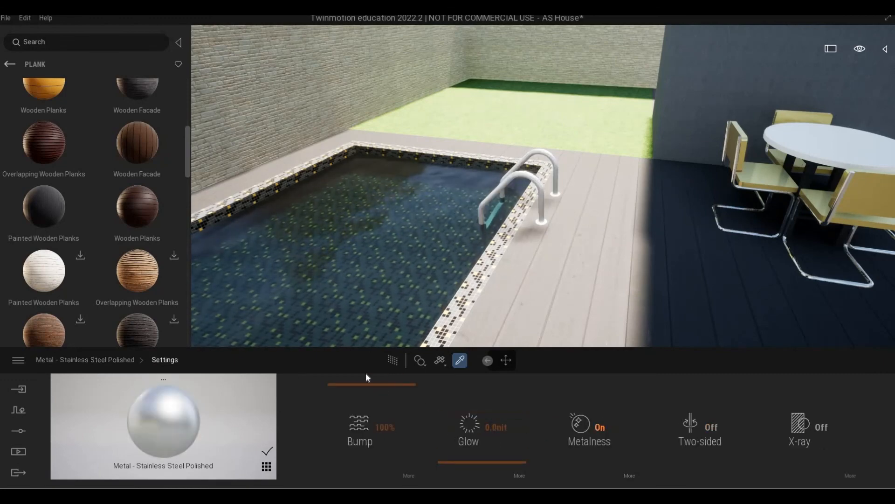
click(121, 361)
click(360, 430)
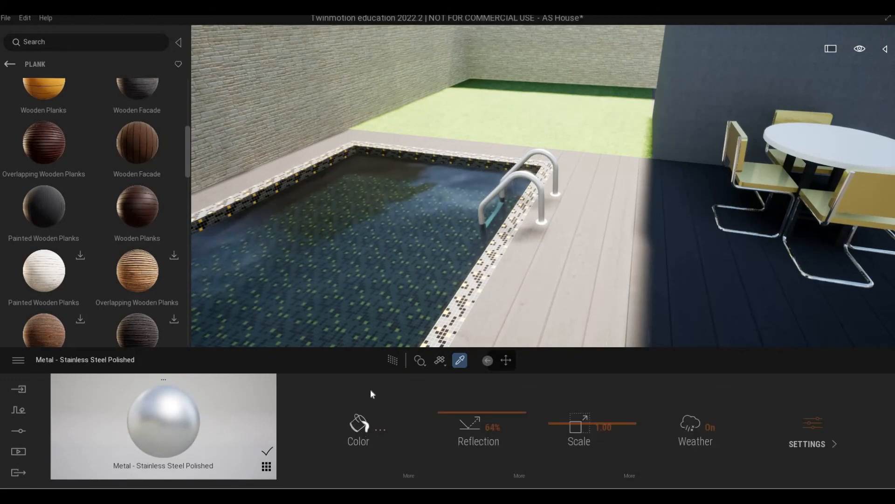
click(436, 279)
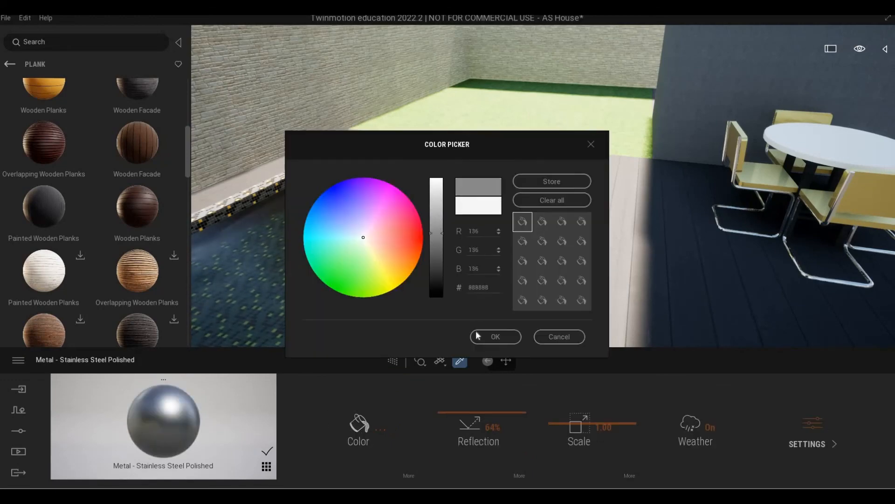
click(480, 336)
Raise the ladder metal's reflection to 87%
shift+middle_drag(475, 233, 494, 257)
scroll(532, 233, up, 3)
right_drag(494, 257, 343, 184)
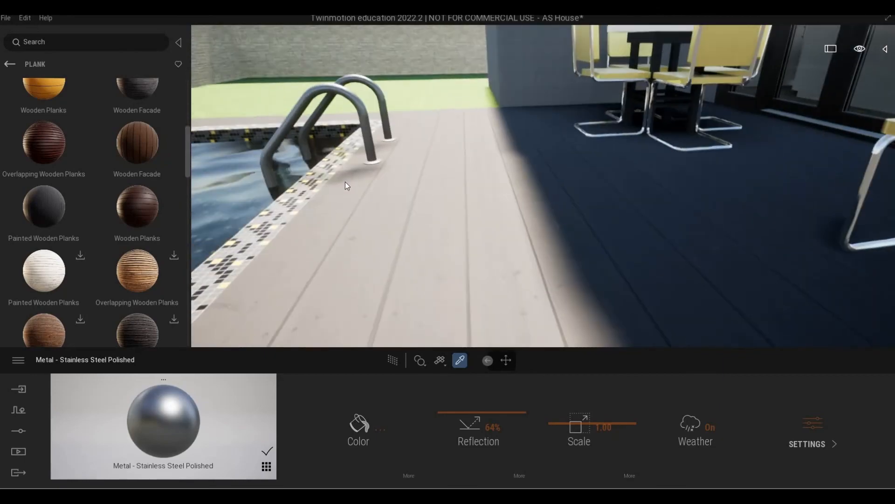
key(Escape)
mouse_move(344, 184)
middle_down()
mouse_move(336, 117)
mouse_move(346, 187)
middle_up()
right_drag(345, 187, 401, 186)
middle_drag(349, 183, 430, 242)
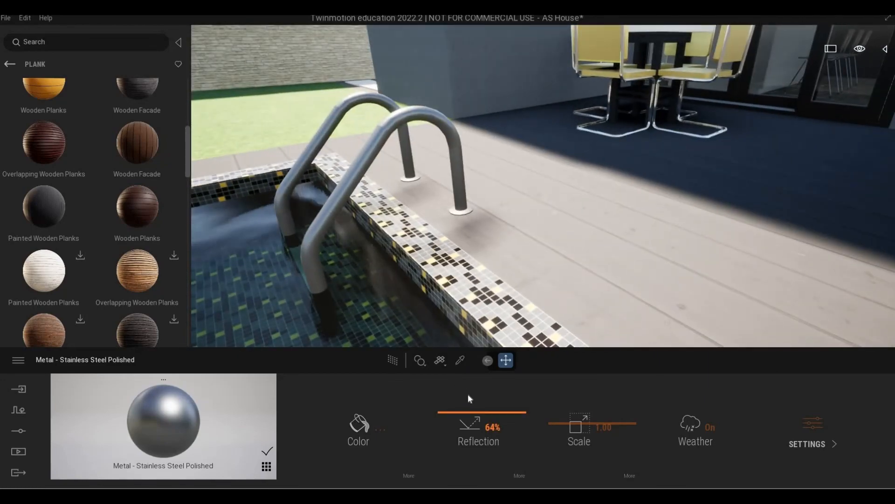
drag(468, 394, 468, 369)
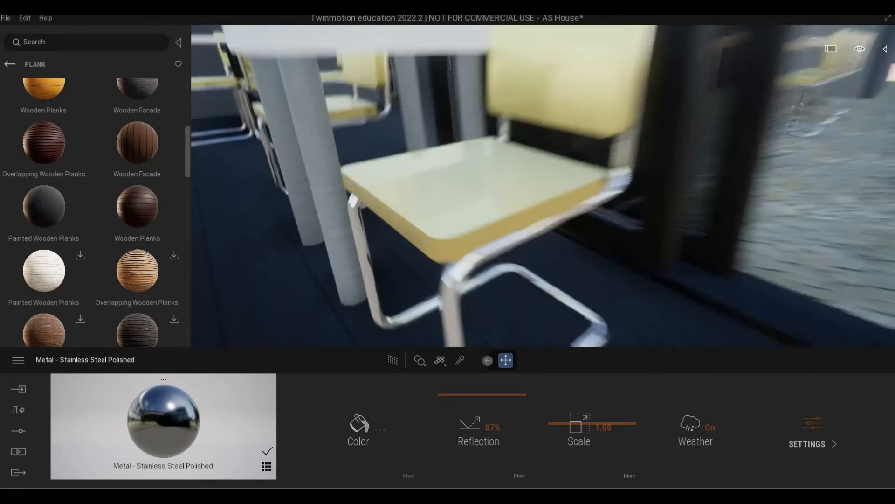
right_drag(457, 205, 47, 61)
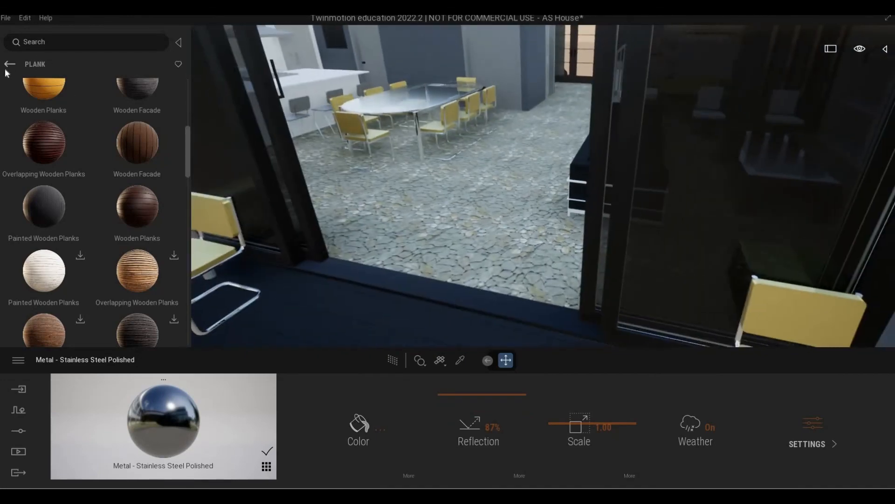
Apply Ölandsk Limestone from Stone > Limestone to the interior floor at scale 3.67 and 67% reflection
click(8, 64)
click(7, 65)
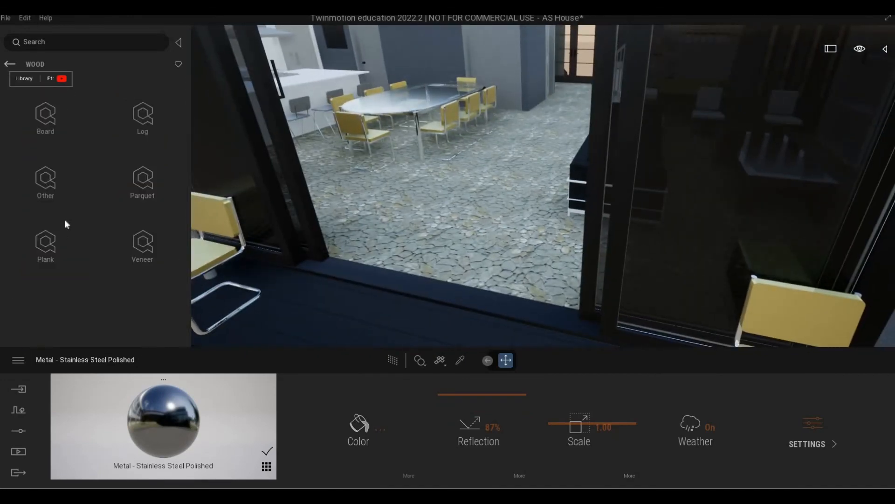
click(52, 315)
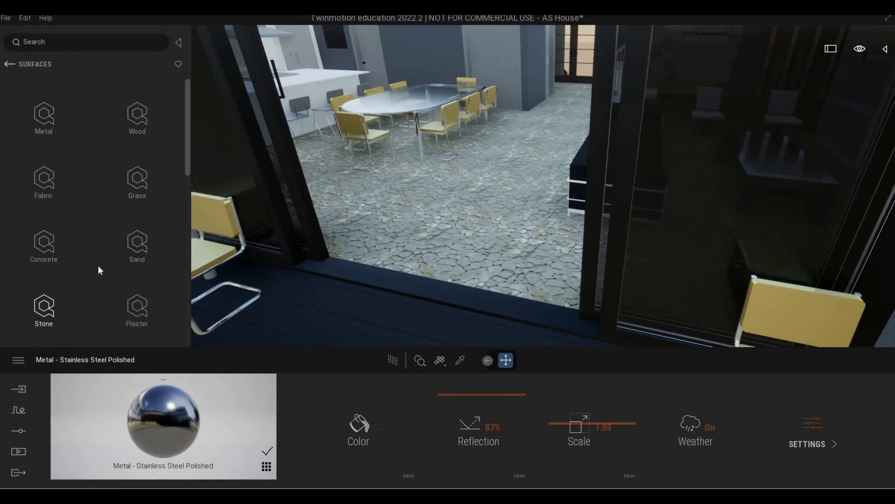
click(52, 244)
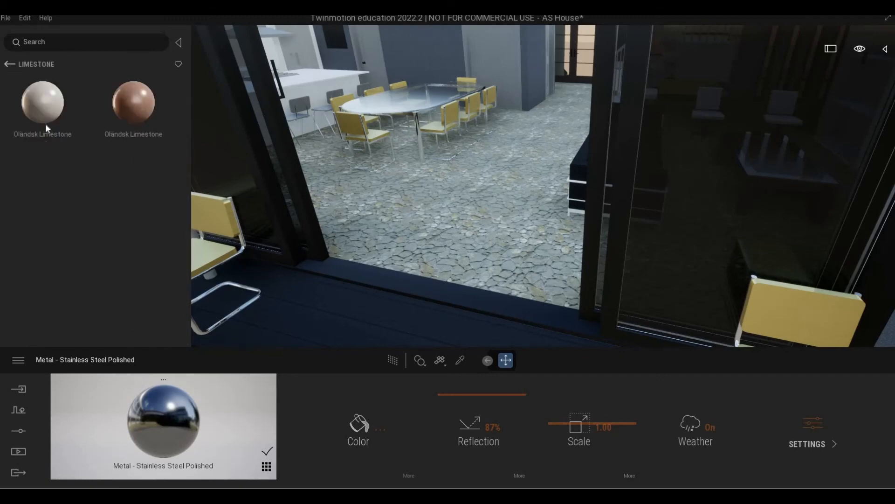
drag(65, 120, 382, 225)
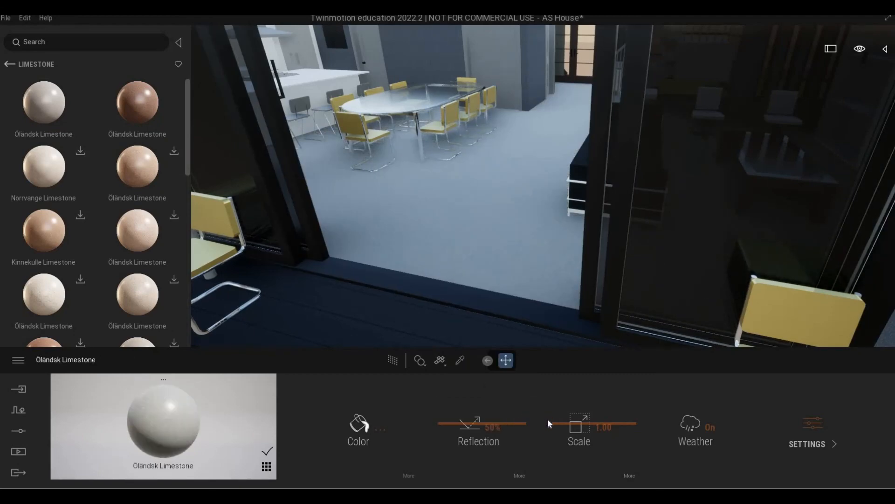
drag(550, 413, 484, 411)
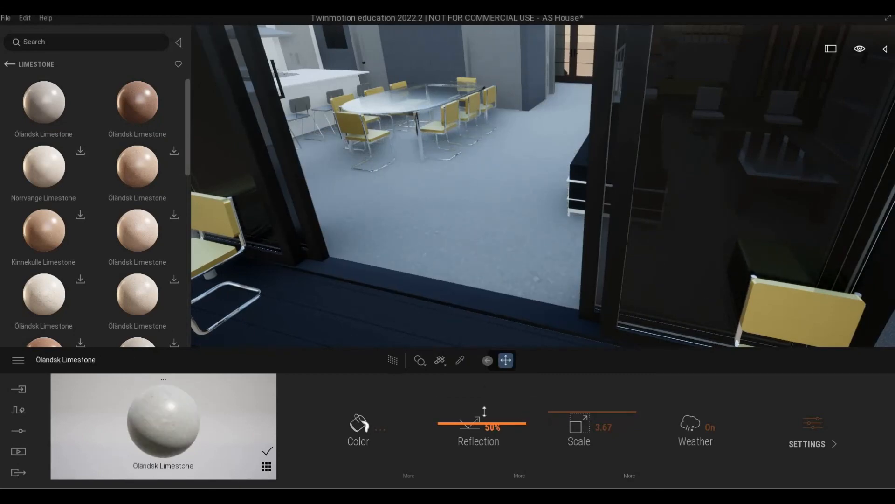
click(485, 410)
mouse_move(413, 161)
right_down()
mouse_move(564, 140)
mouse_move(653, 149)
mouse_move(413, 160)
right_up()
key(s)
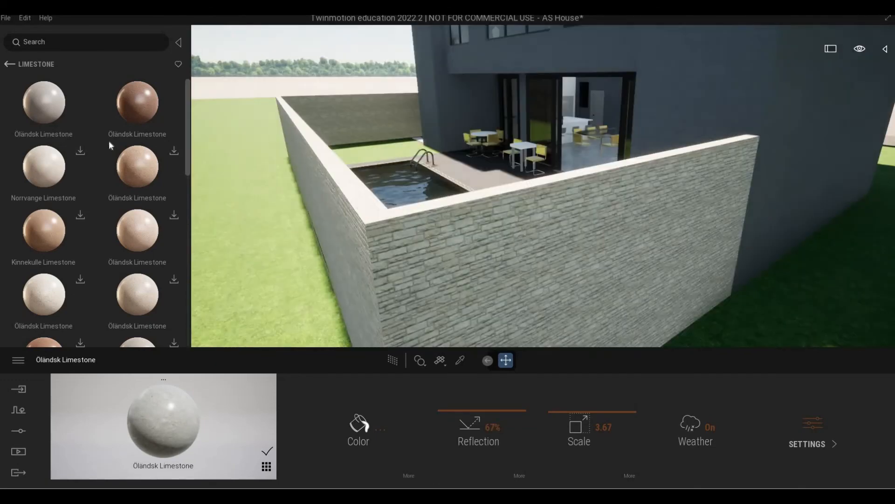
Browse the Stone > Wall materials in the library
click(9, 63)
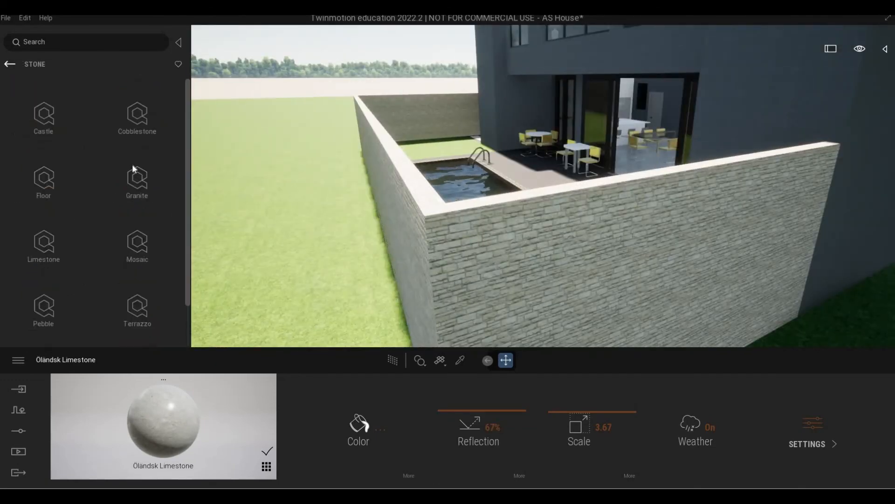
scroll(137, 217, down, 1)
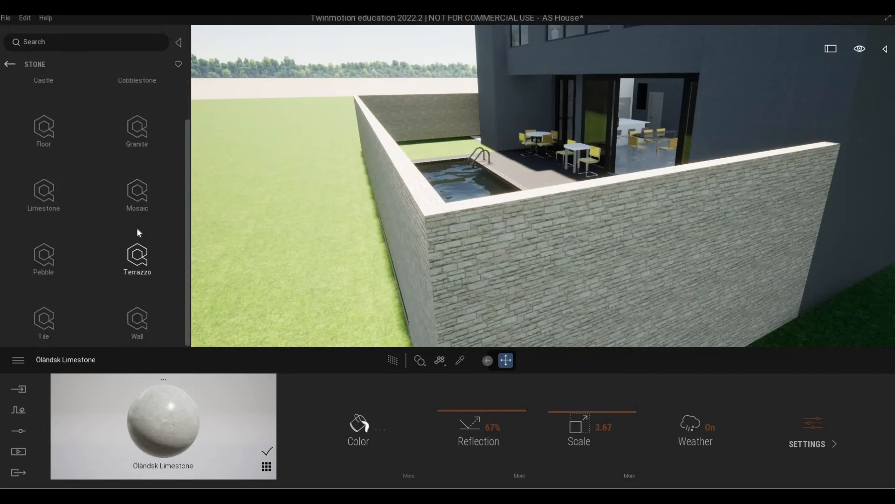
scroll(139, 250, up, 1)
scroll(138, 306, down, 1)
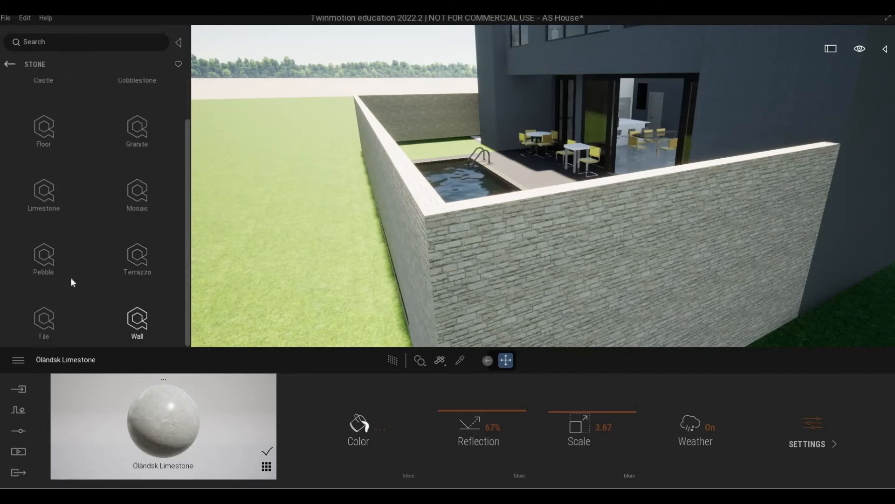
scroll(105, 252, up, 1)
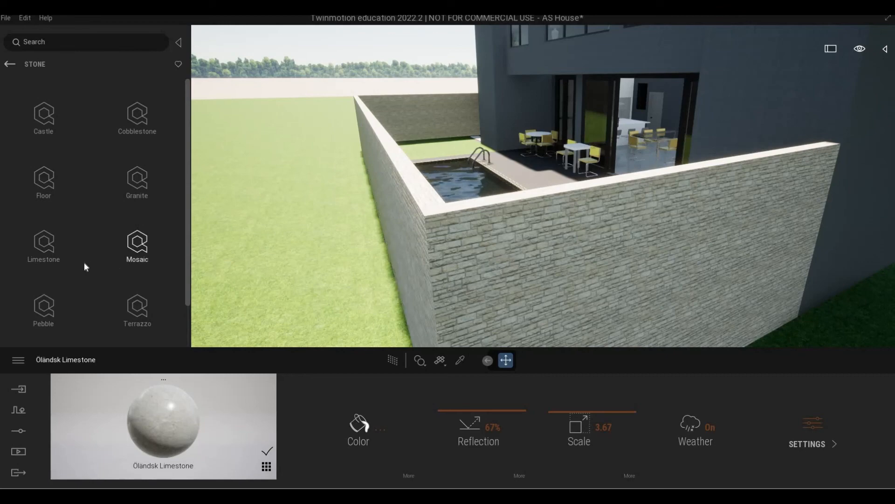
key(s)
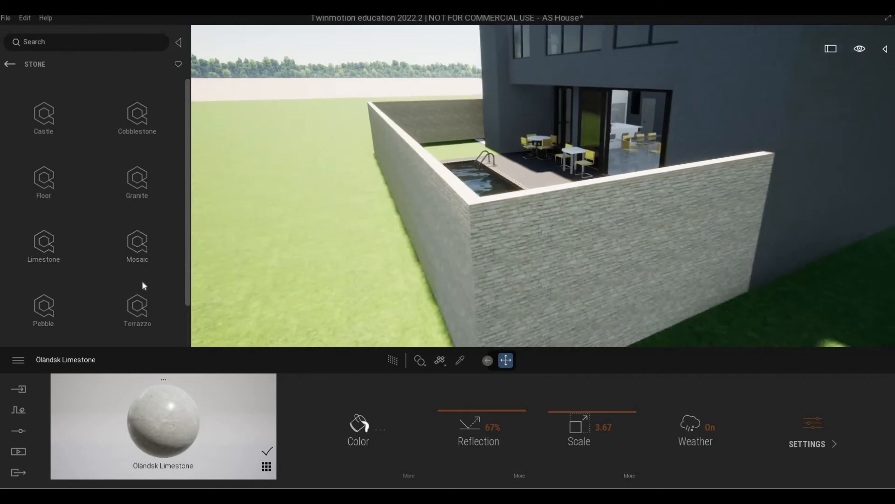
scroll(141, 286, down, 1)
click(149, 315)
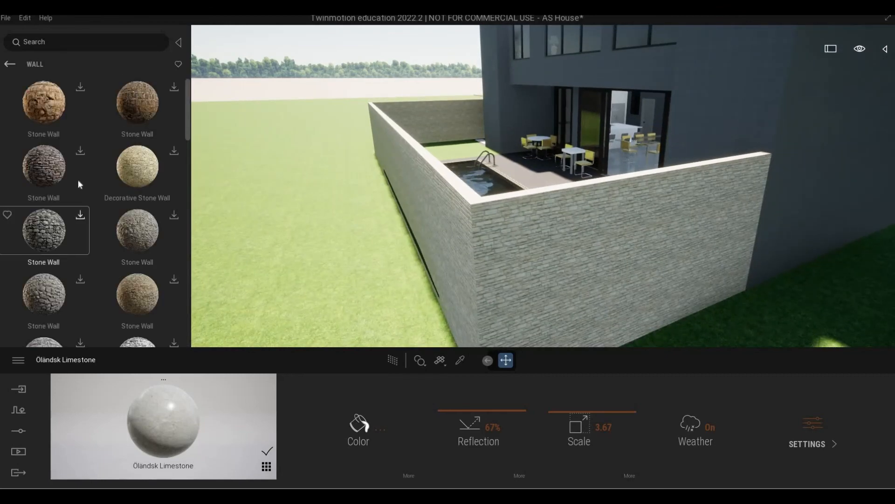
scroll(78, 183, down, 4)
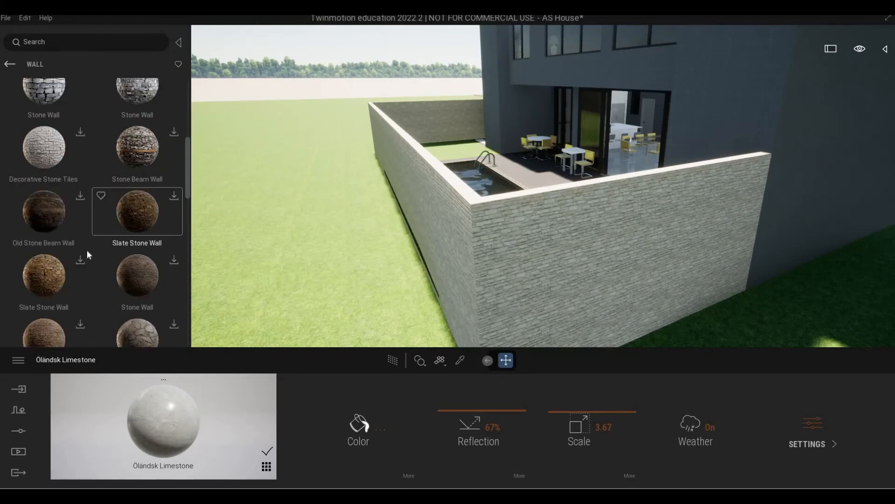
scroll(93, 280, down, 5)
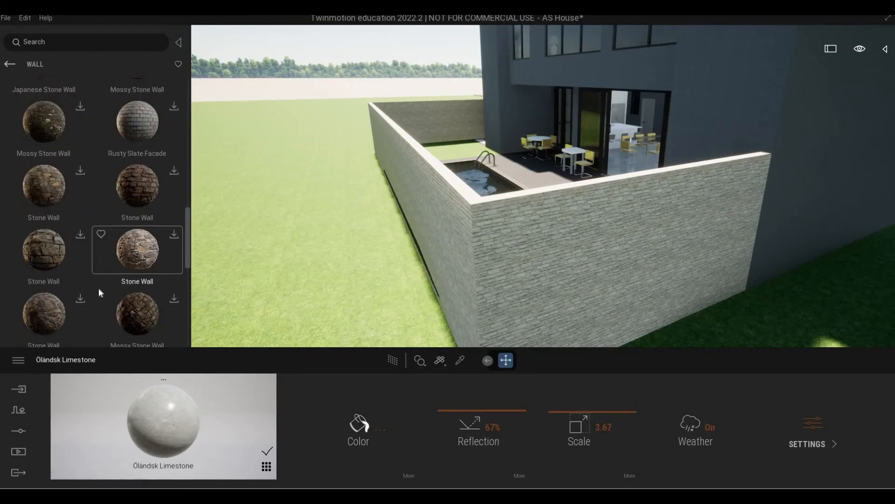
scroll(99, 288, down, 5)
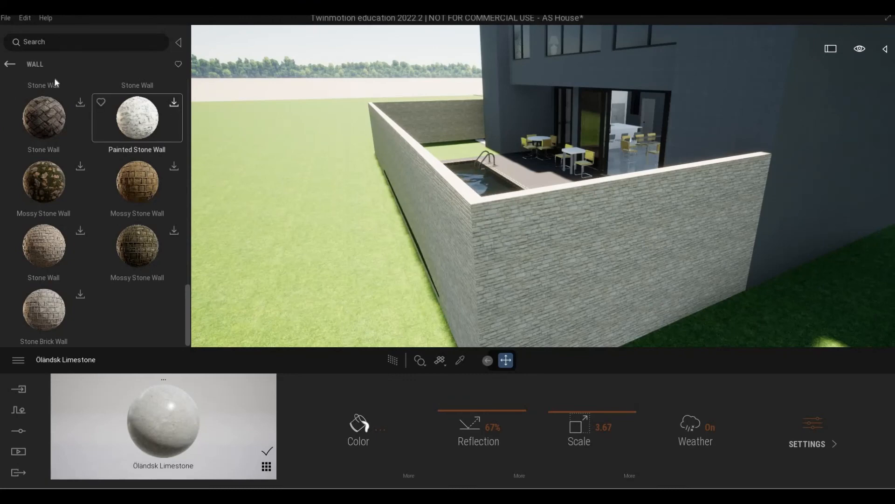
click(9, 65)
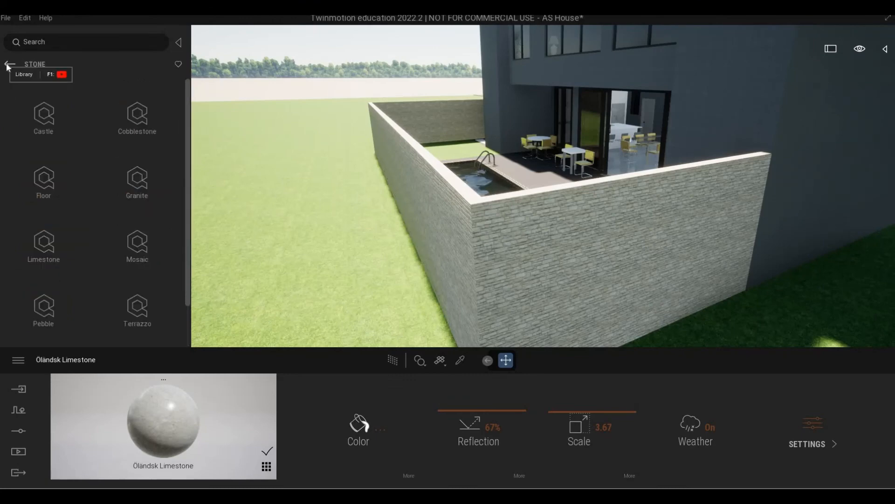
Sample the boundary wall's Brick, Adobe material and set its scale to 2.47
middle_drag(420, 186, 448, 196)
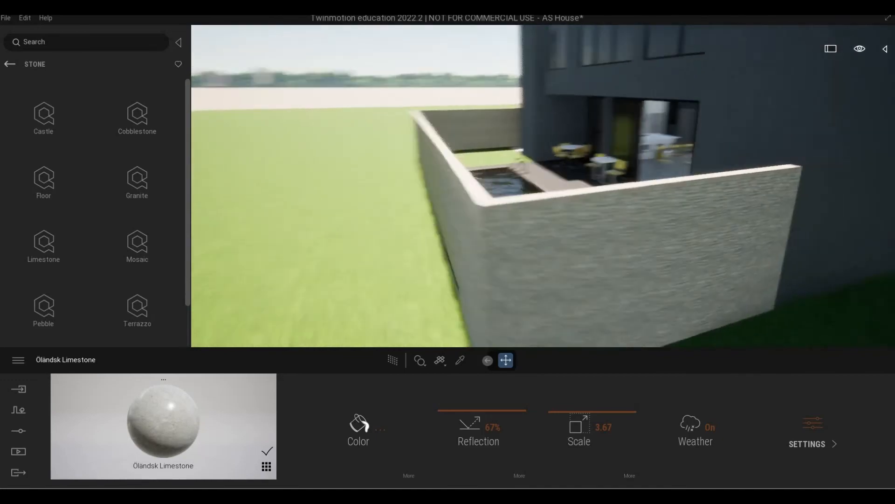
right_drag(541, 187, 308, 187)
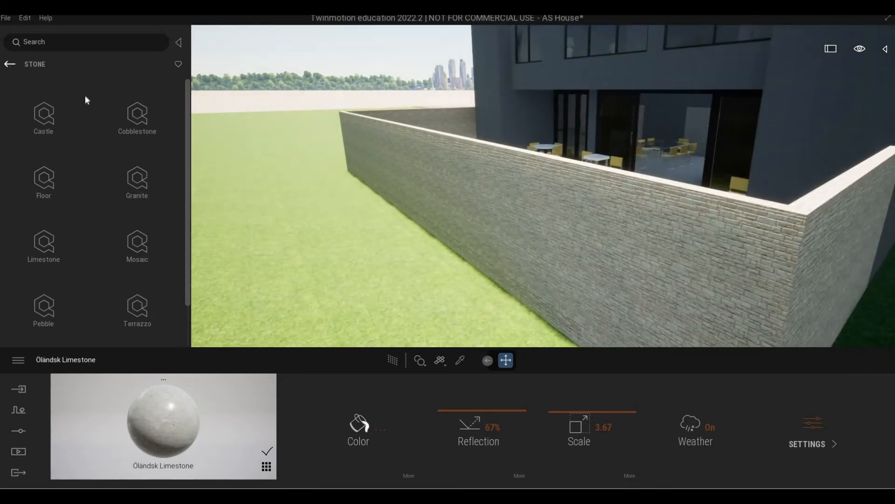
click(9, 64)
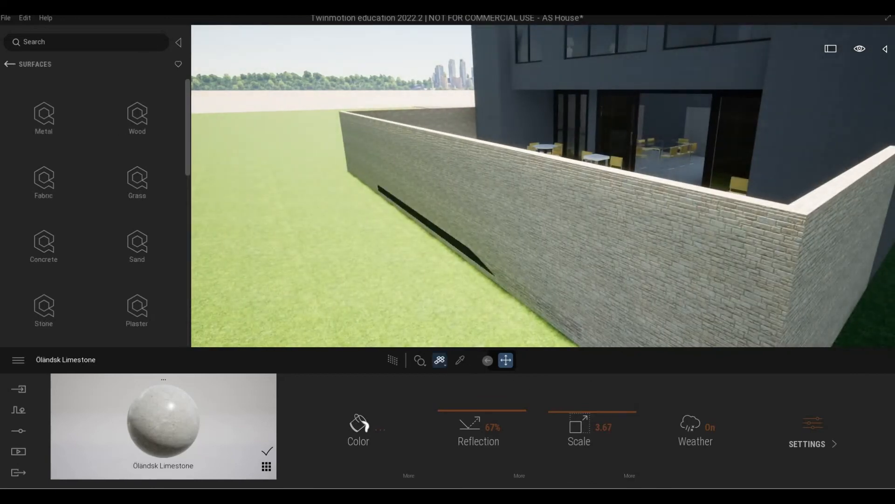
key(t)
click(579, 280)
mouse_move(570, 422)
mouse_down()
mouse_move(572, 411)
mouse_move(570, 420)
mouse_up()
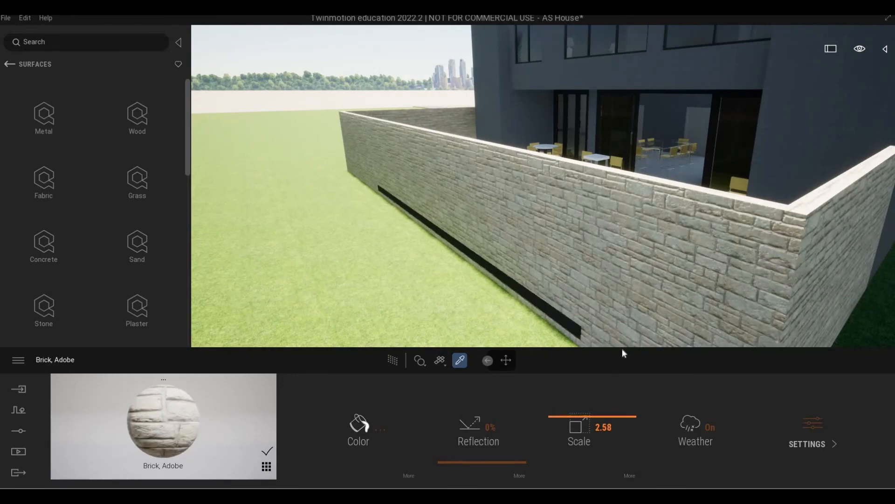
drag(622, 348, 623, 352)
Fly the view up over the house roof toward the skyline
key(d)
right_drag(632, 329, 691, 273)
key(e)
key(w)
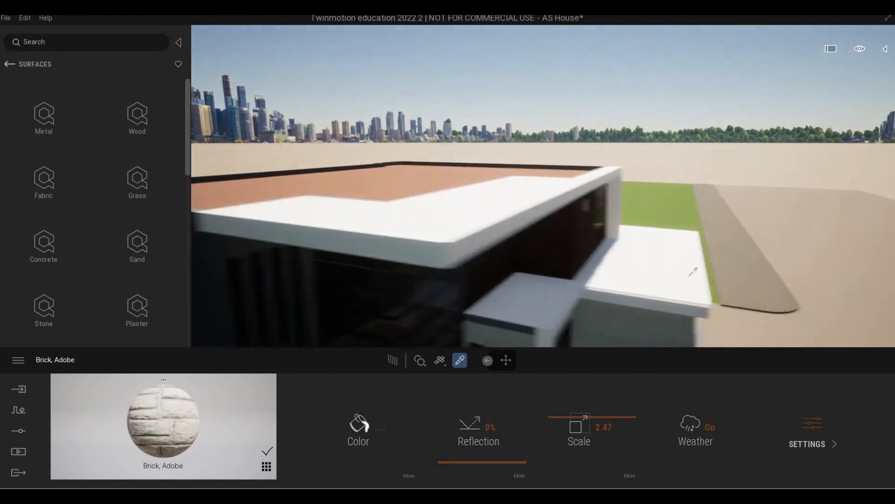
key(d)
right_drag(570, 273, 355, 231)
Frame the flat roof and browse to Library > Materials > Roof coverings
click(154, 192)
key(a)
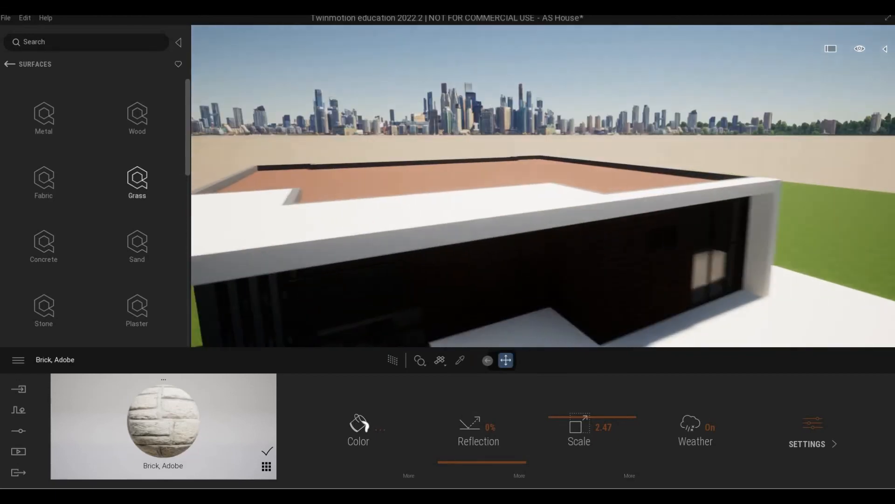
key(e)
key(w)
right_drag(419, 196, 416, 261)
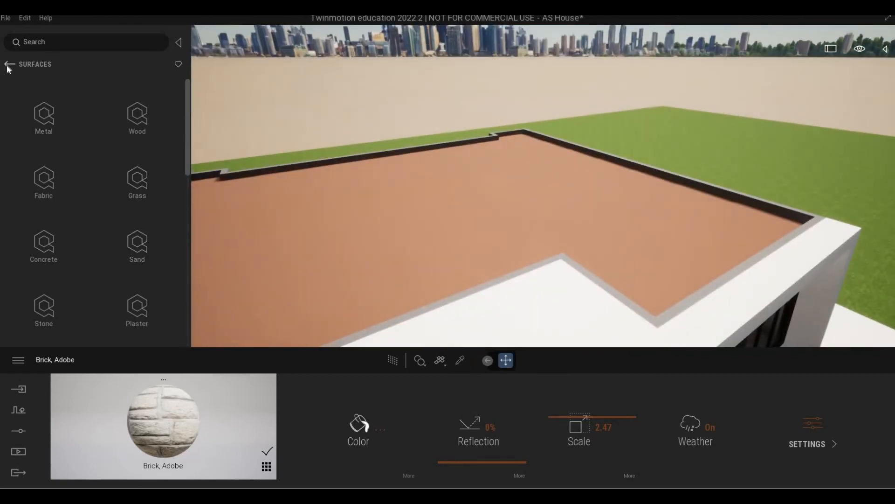
click(9, 65)
click(8, 65)
click(45, 116)
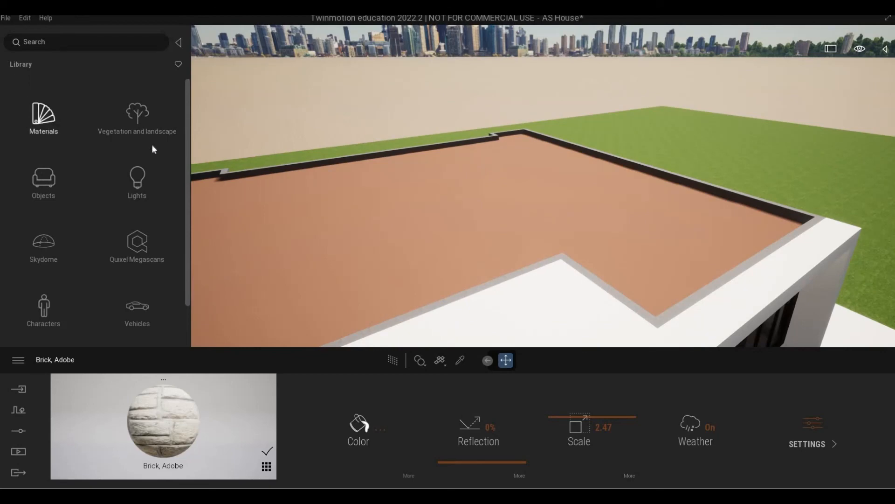
scroll(140, 242, down, 5)
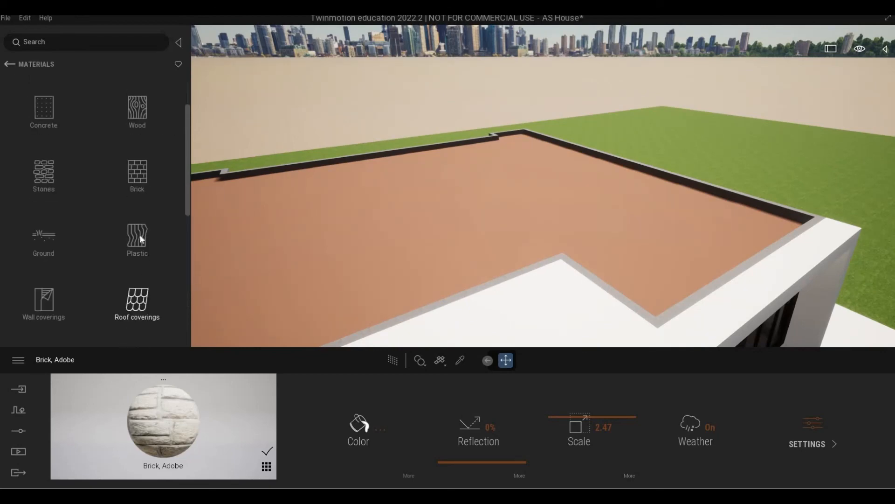
click(136, 205)
scroll(99, 231, down, 5)
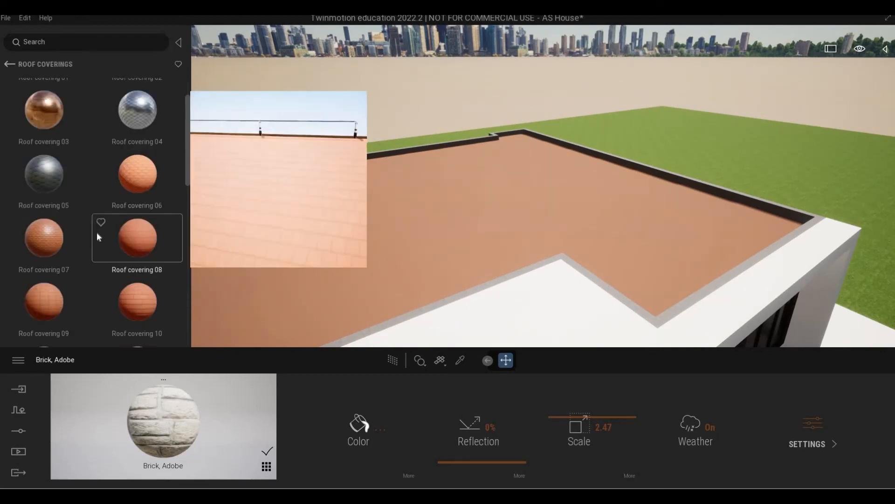
Apply Roof covering 14 to the flat roof at scale 5.30 and 61% reflection
drag(311, 250, 311, 251)
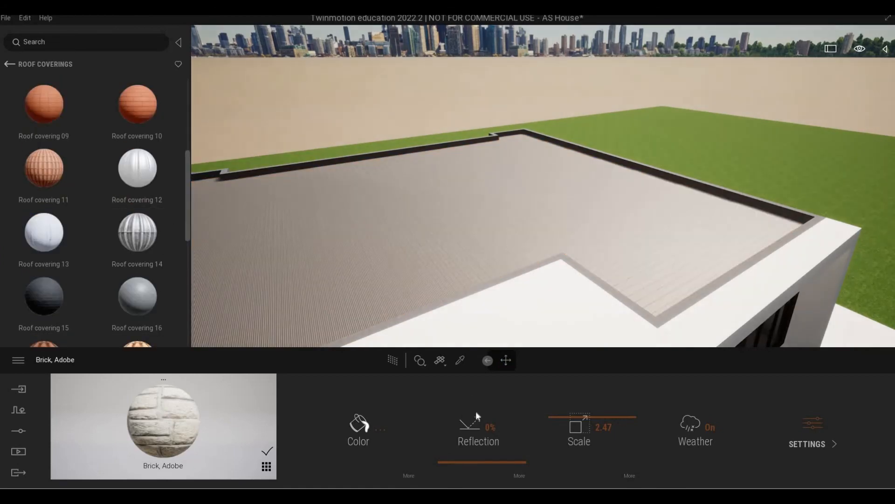
click(567, 411)
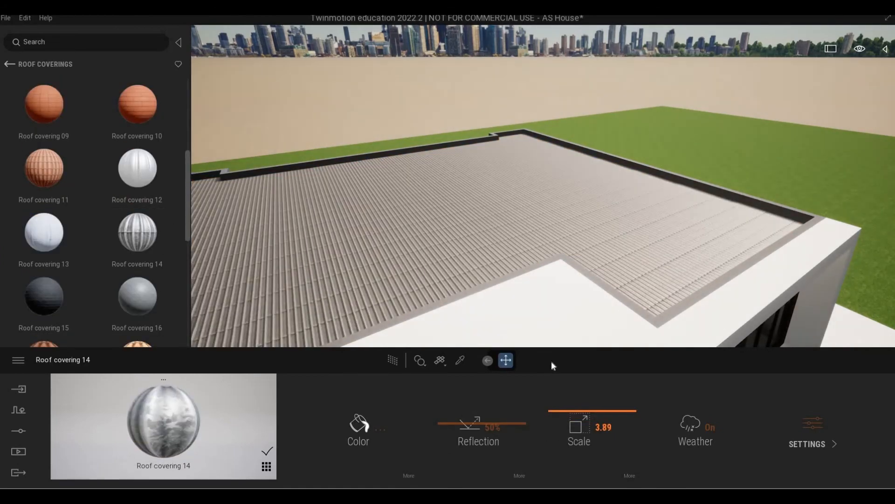
click(559, 406)
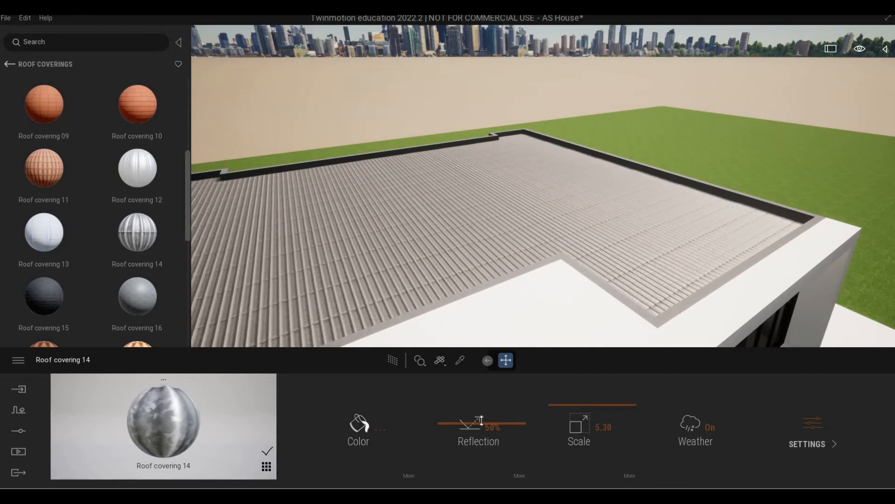
drag(482, 425, 482, 411)
key(s)
right_drag(544, 186, 541, 140)
key(s)
right_drag(504, 314, 510, 292)
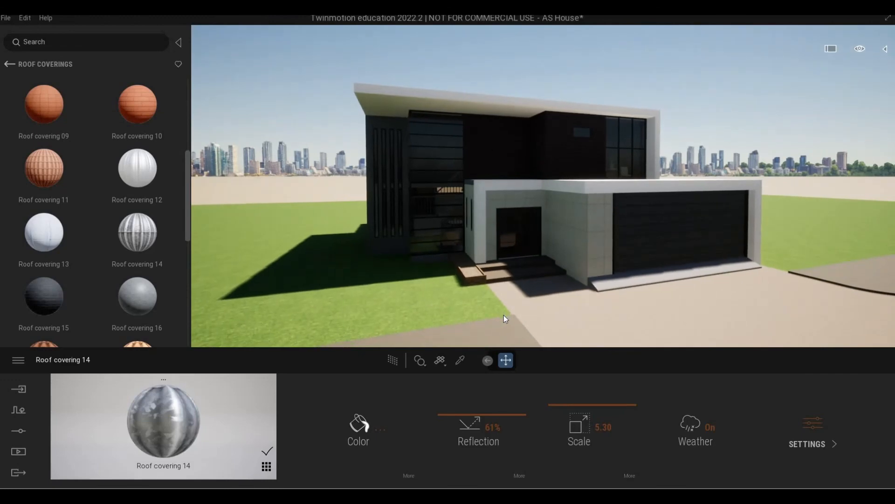